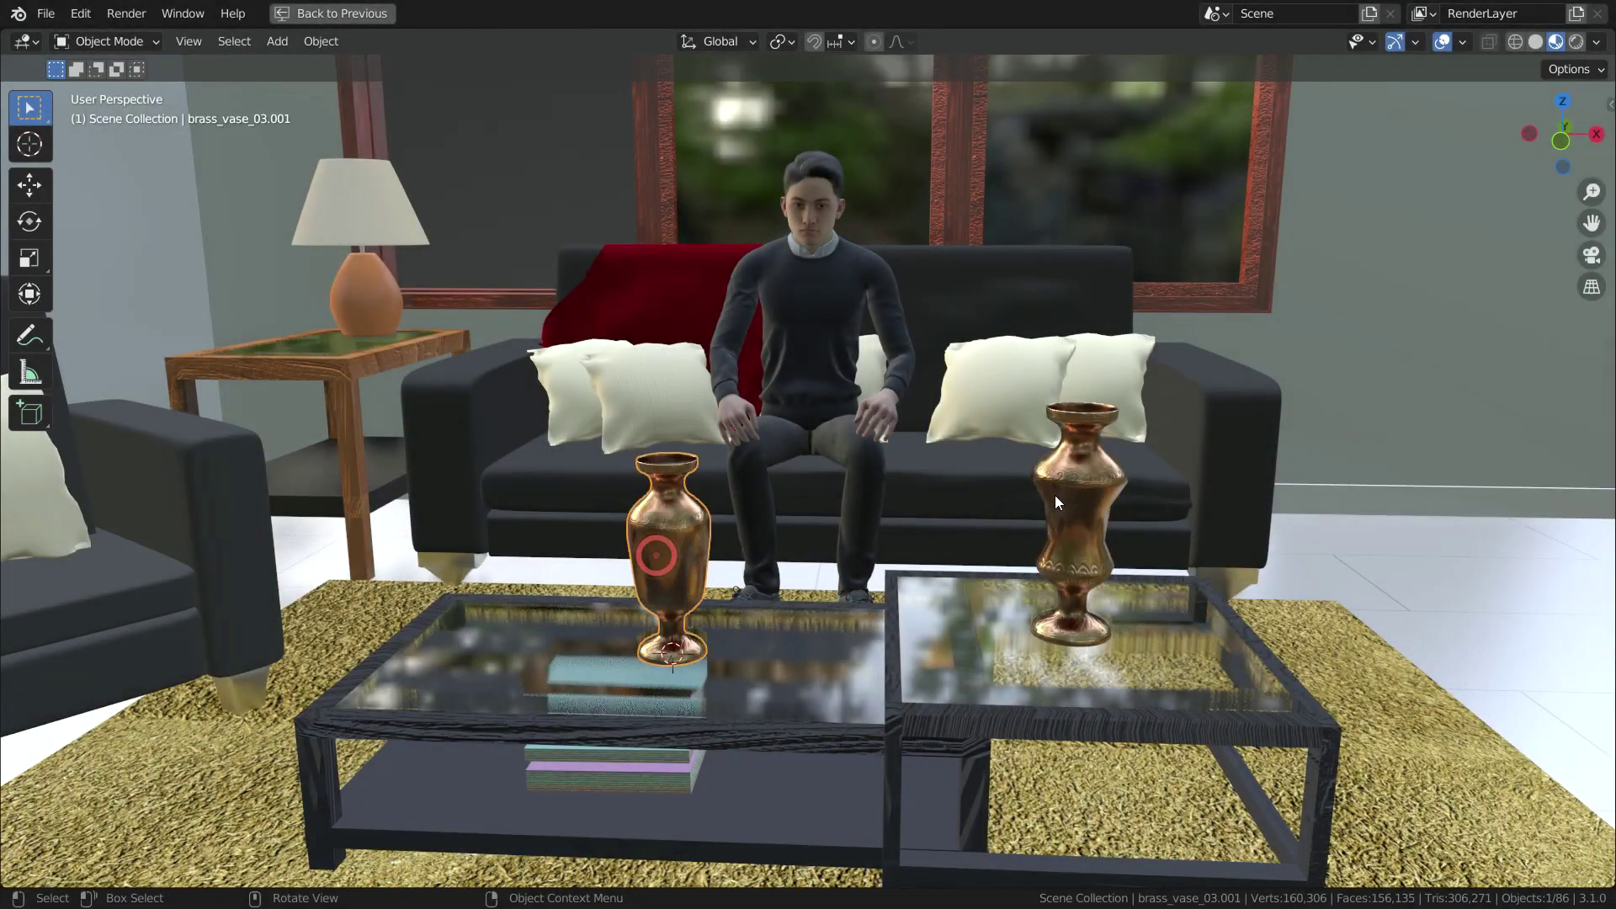
{"action": "left_click", "coordinate": [1054, 501]}
{"action": "middle_click_drag", "start_coordinate": [1004, 598], "coordinate": [978, 410]}
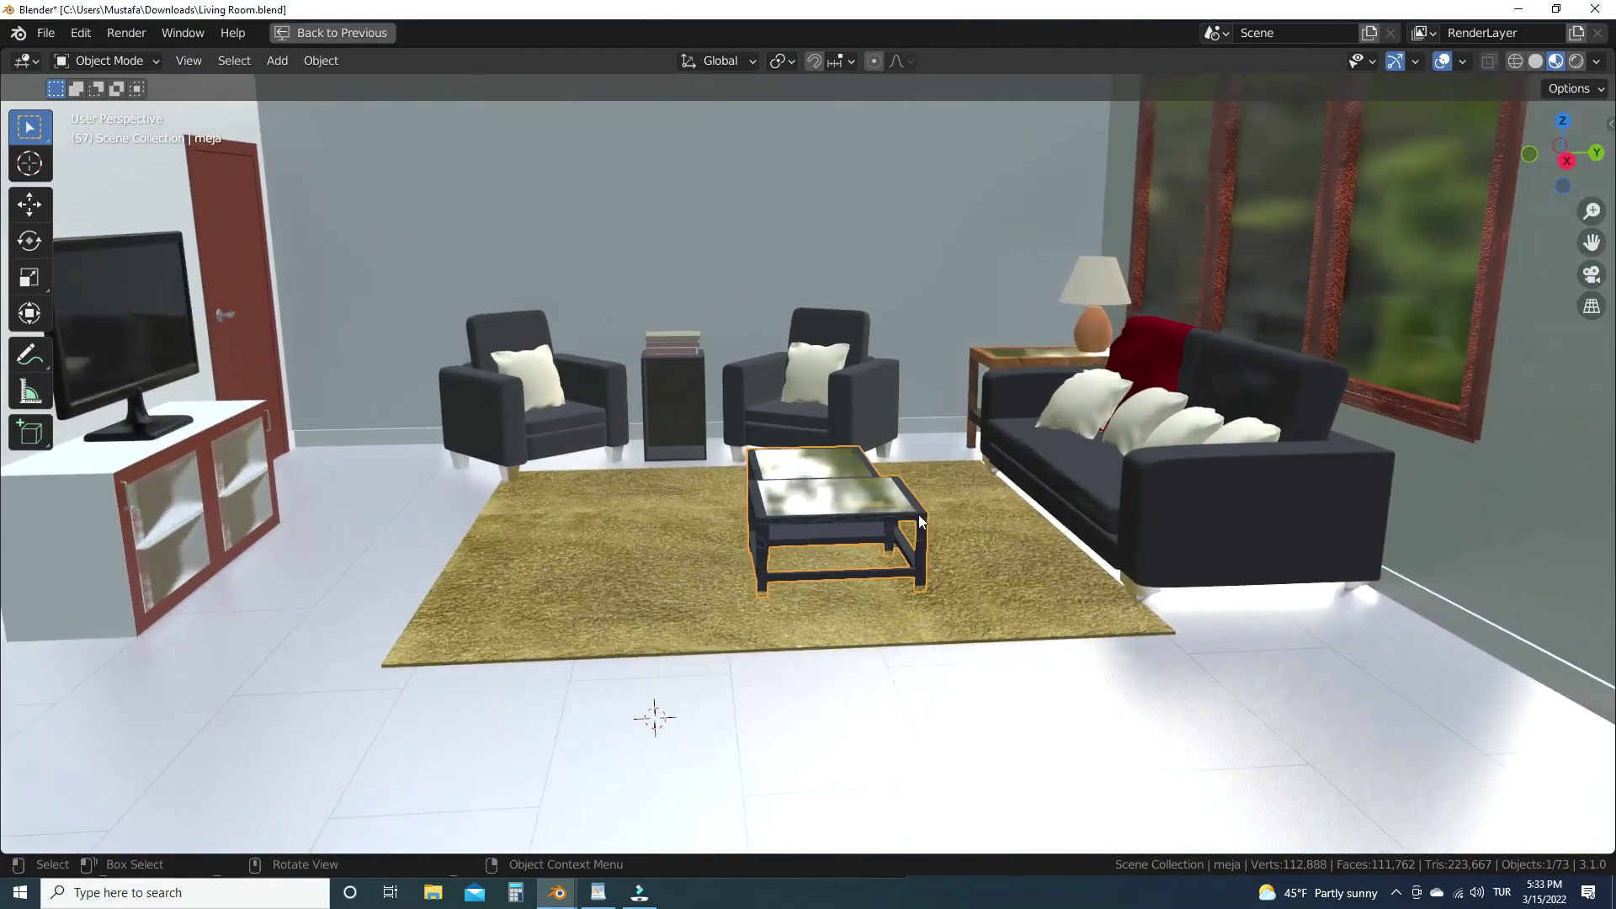
Step: Inspect the brass vase in the Vase.blend window and the coffee table in the Living Room.blend window
{"action": "left_click", "coordinate": [1556, 8]}
{"action": "left_click", "coordinate": [371, 19]}
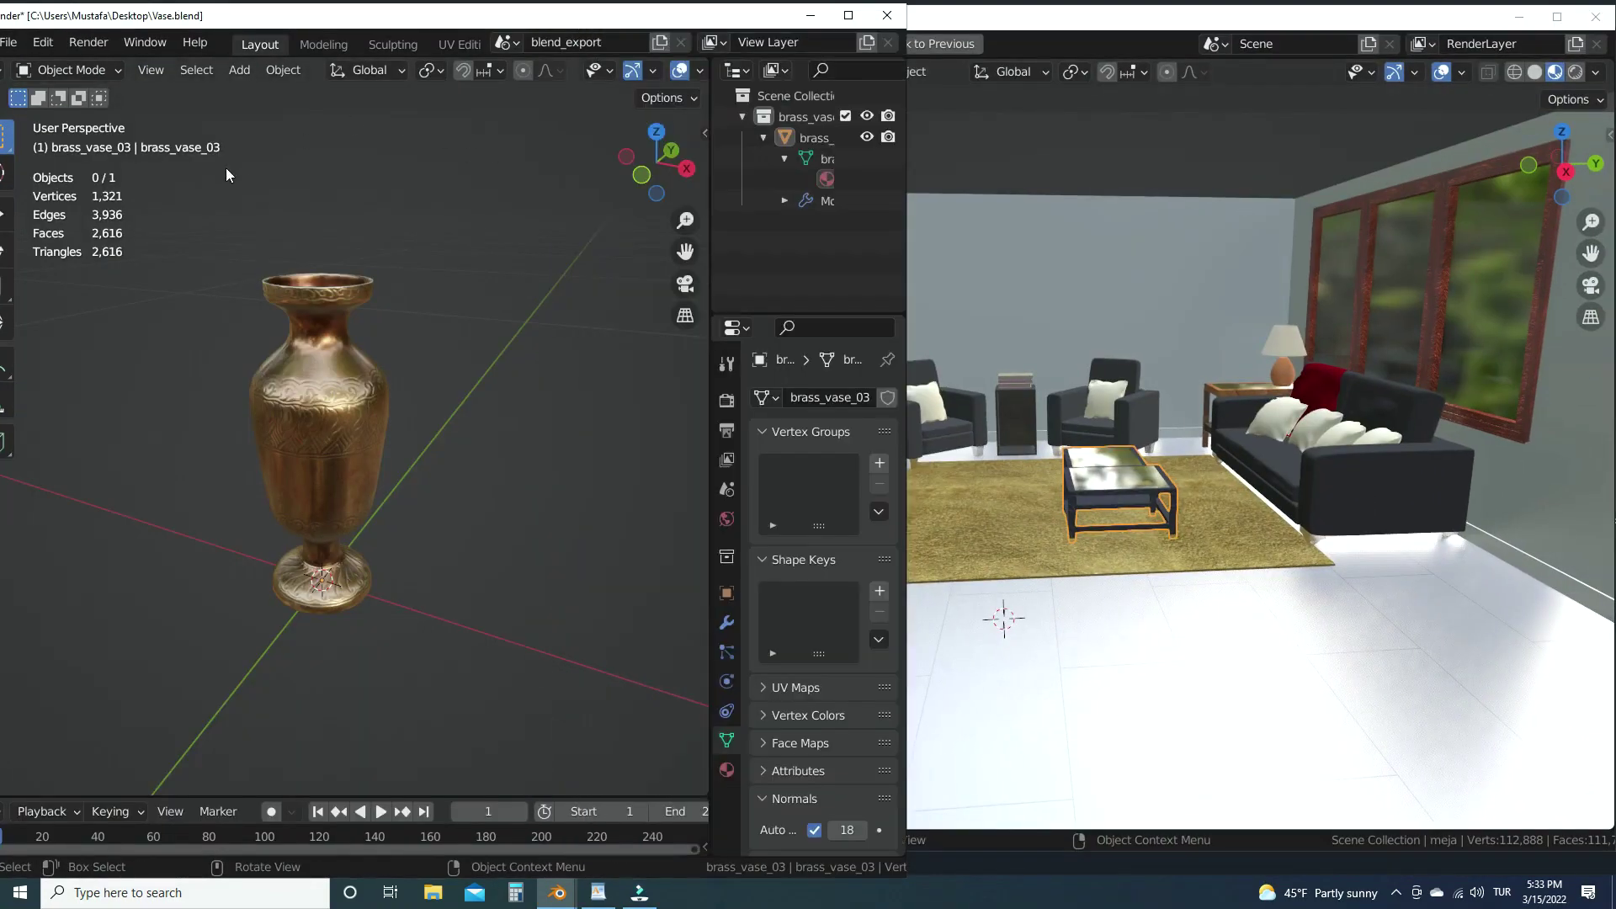
{"action": "scroll", "coordinate": [307, 379], "scroll_direction": "up", "scroll_amount": 3}
{"action": "mouse_move", "coordinate": [352, 433]}
{"action": "middle_mouse_down"}
{"action": "mouse_move", "coordinate": [371, 499]}
{"action": "mouse_move", "coordinate": [488, 437]}
{"action": "mouse_move", "coordinate": [350, 427]}
{"action": "mouse_move", "coordinate": [361, 442]}
{"action": "middle_mouse_up"}
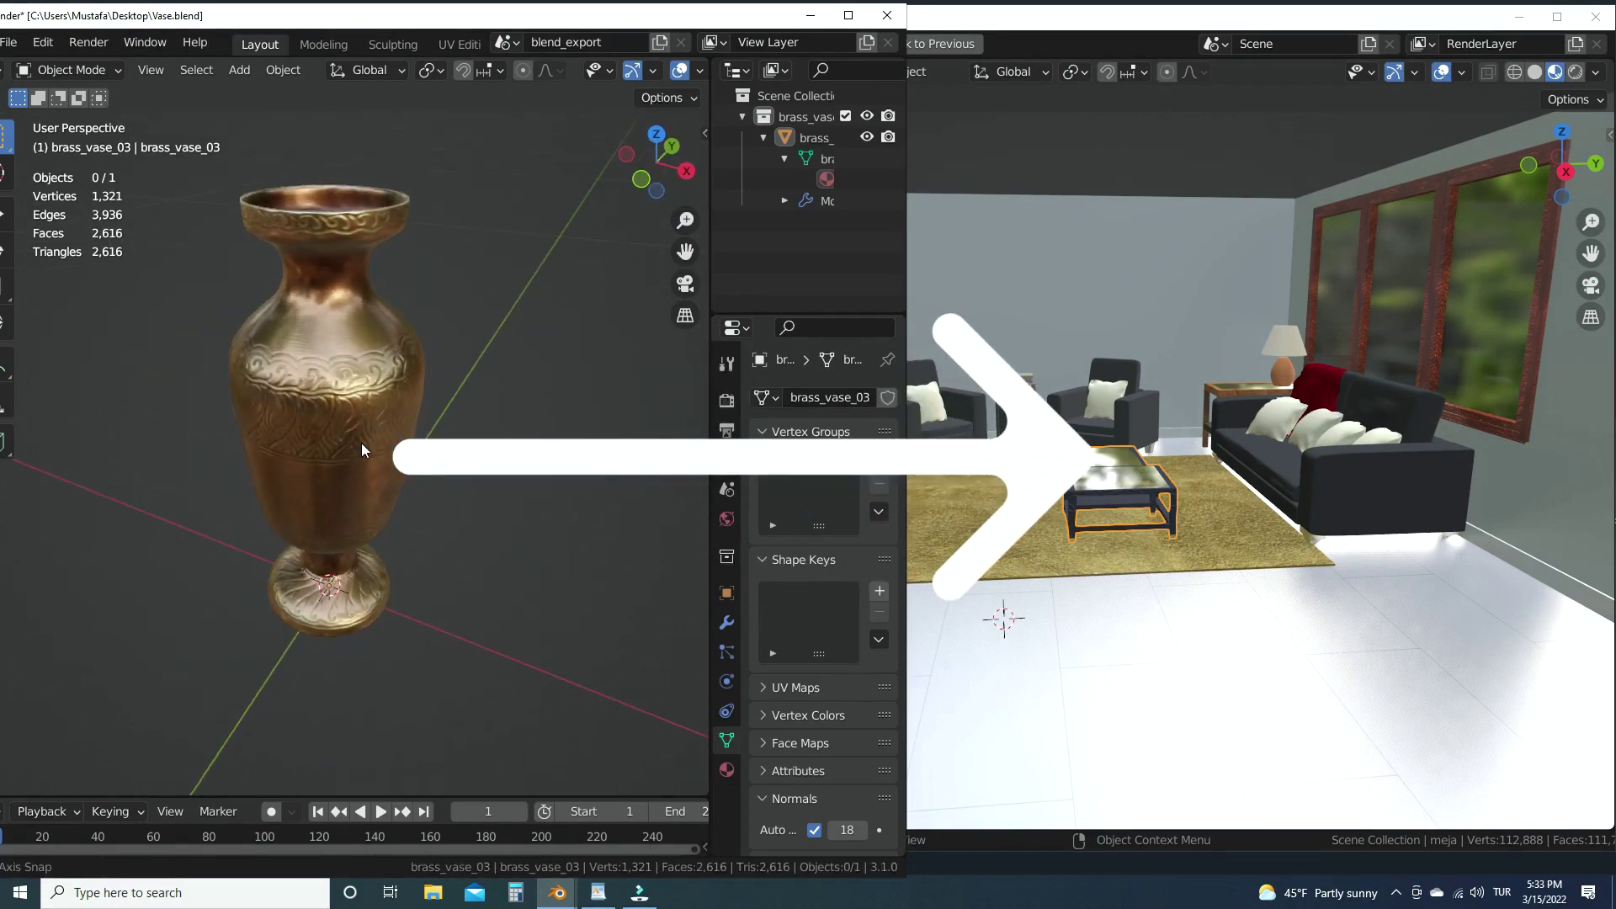
{"action": "left_click", "coordinate": [942, 19]}
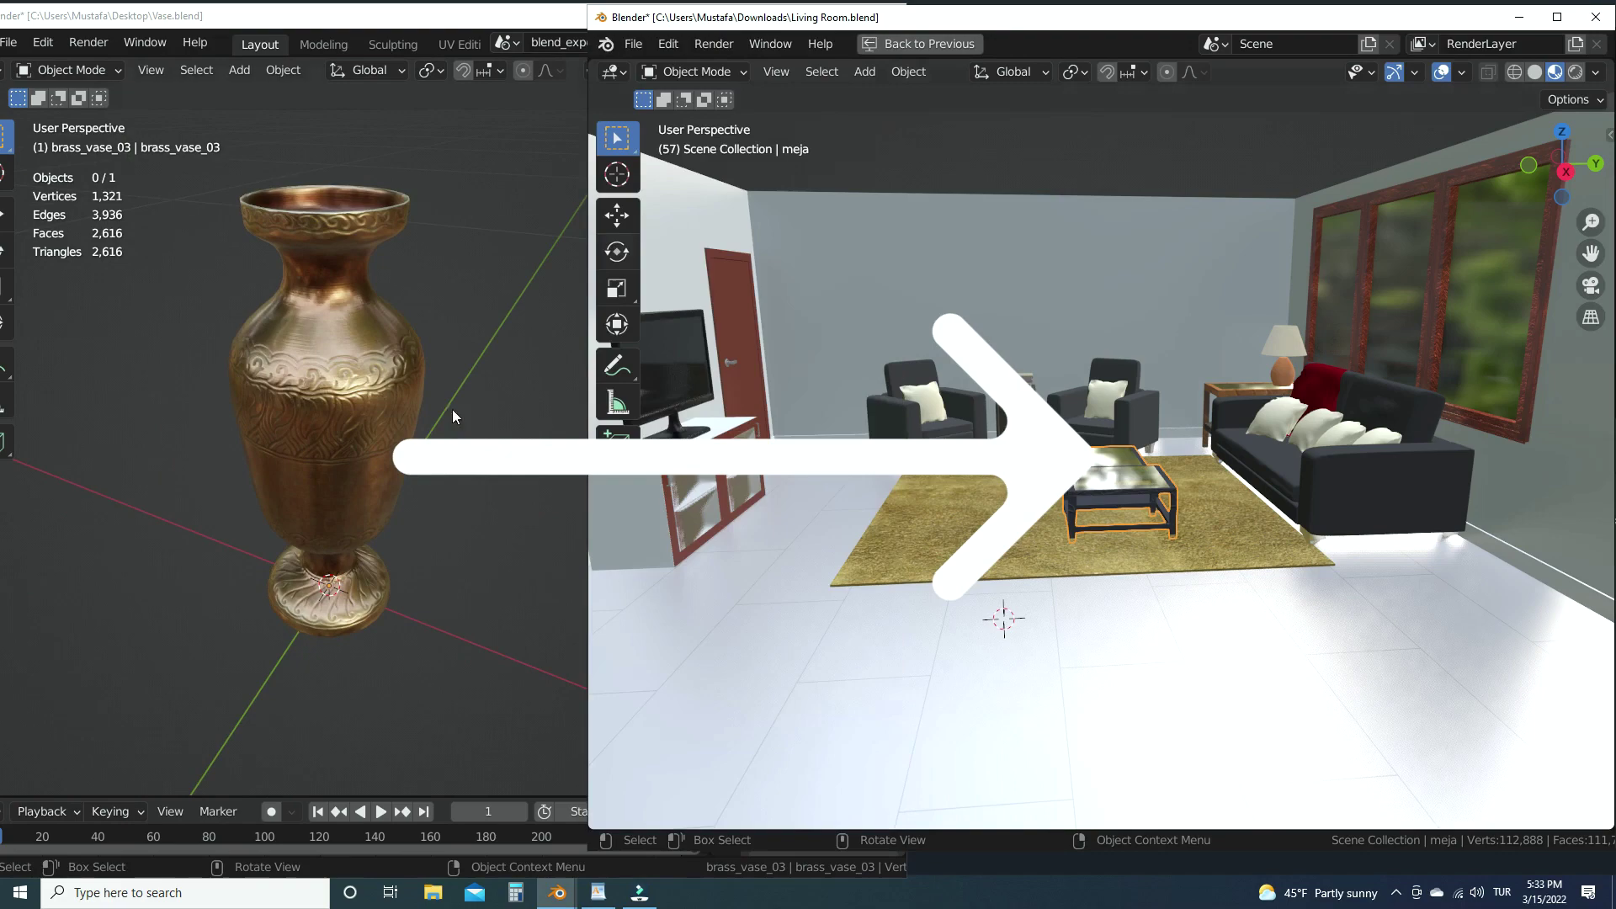
{"action": "scroll", "coordinate": [1097, 452], "scroll_direction": "up", "scroll_amount": 5}
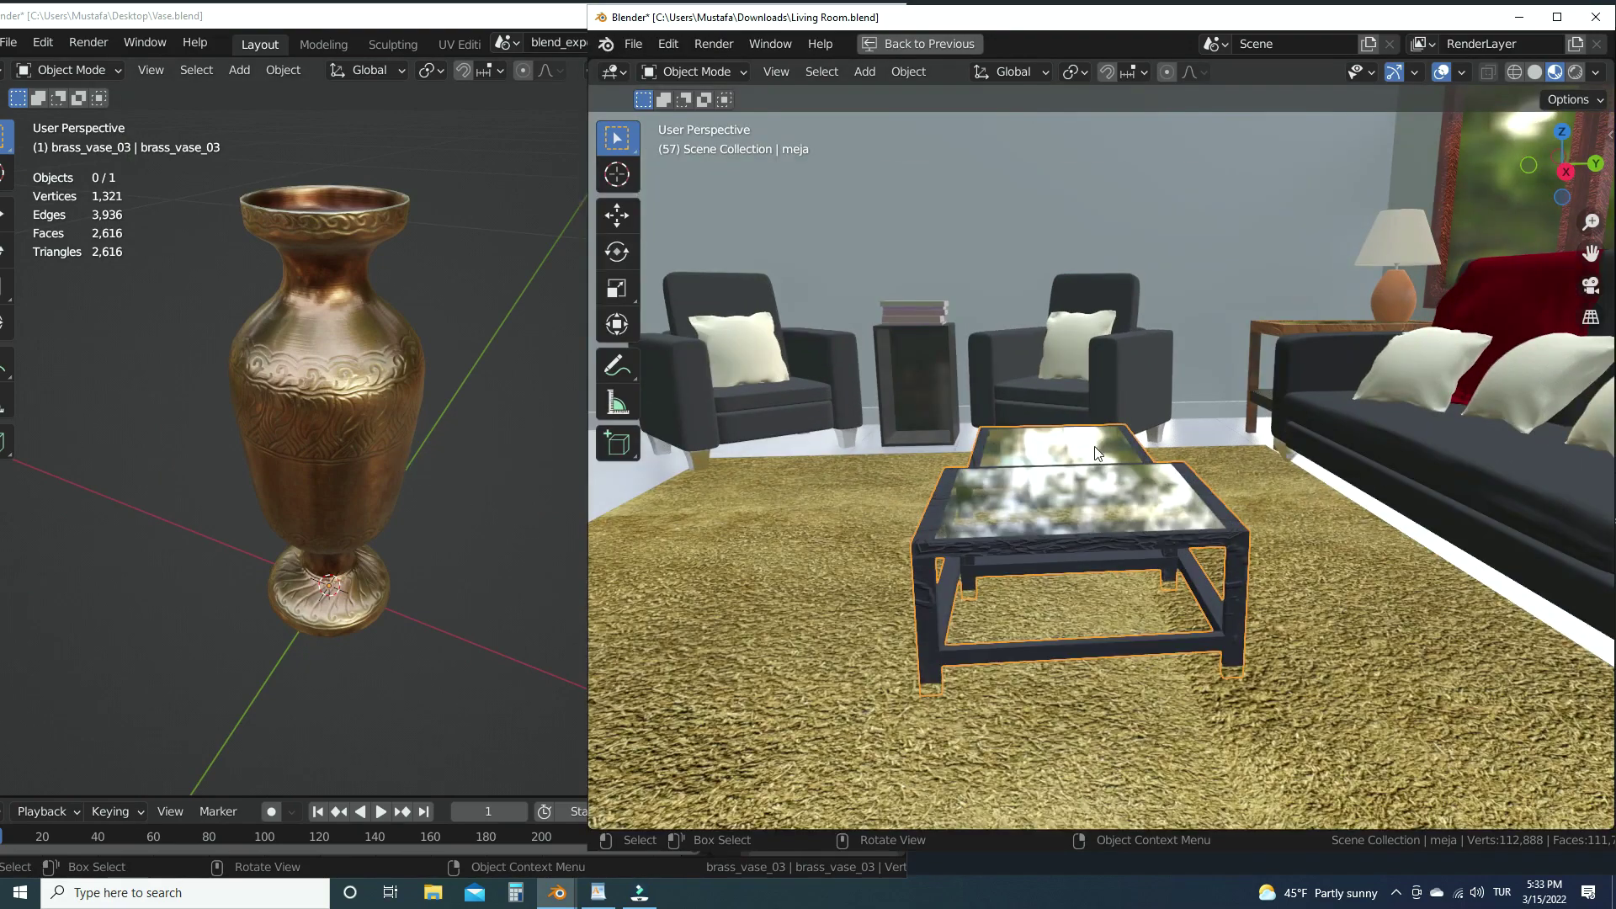
{"action": "scroll", "coordinate": [1061, 547], "scroll_direction": "up", "scroll_amount": 1}
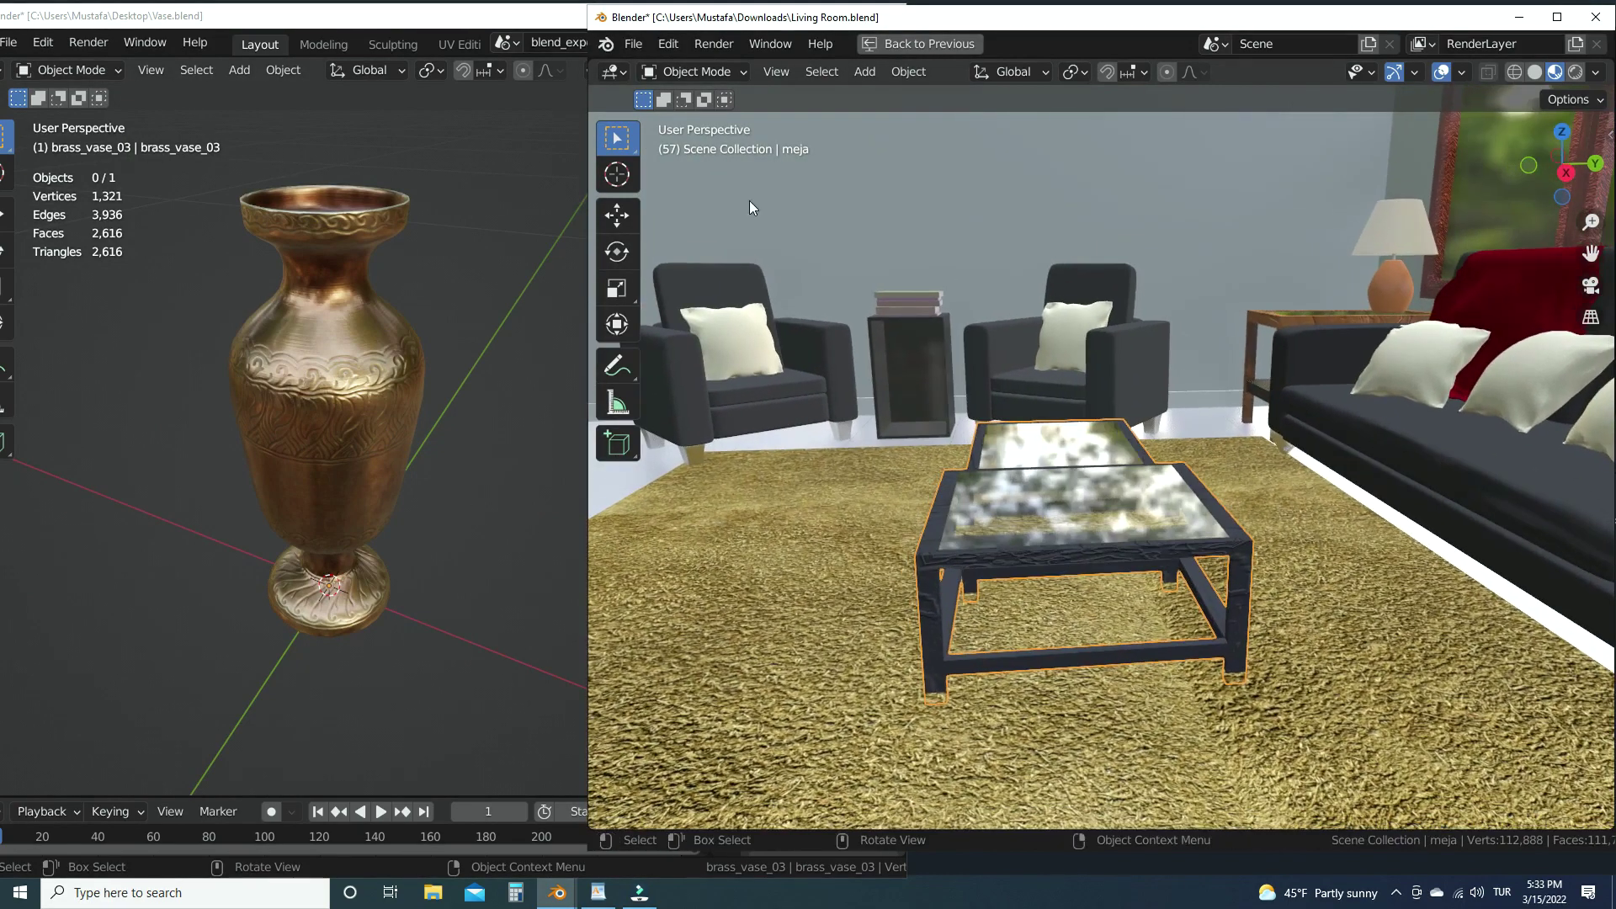
Step: Maximize the Living Room.blend window and switch it to fullscreen so the whole room is in view
{"action": "left_click", "coordinate": [1557, 17]}
{"action": "left_click", "coordinate": [179, 42]}
{"action": "left_click", "coordinate": [217, 108]}
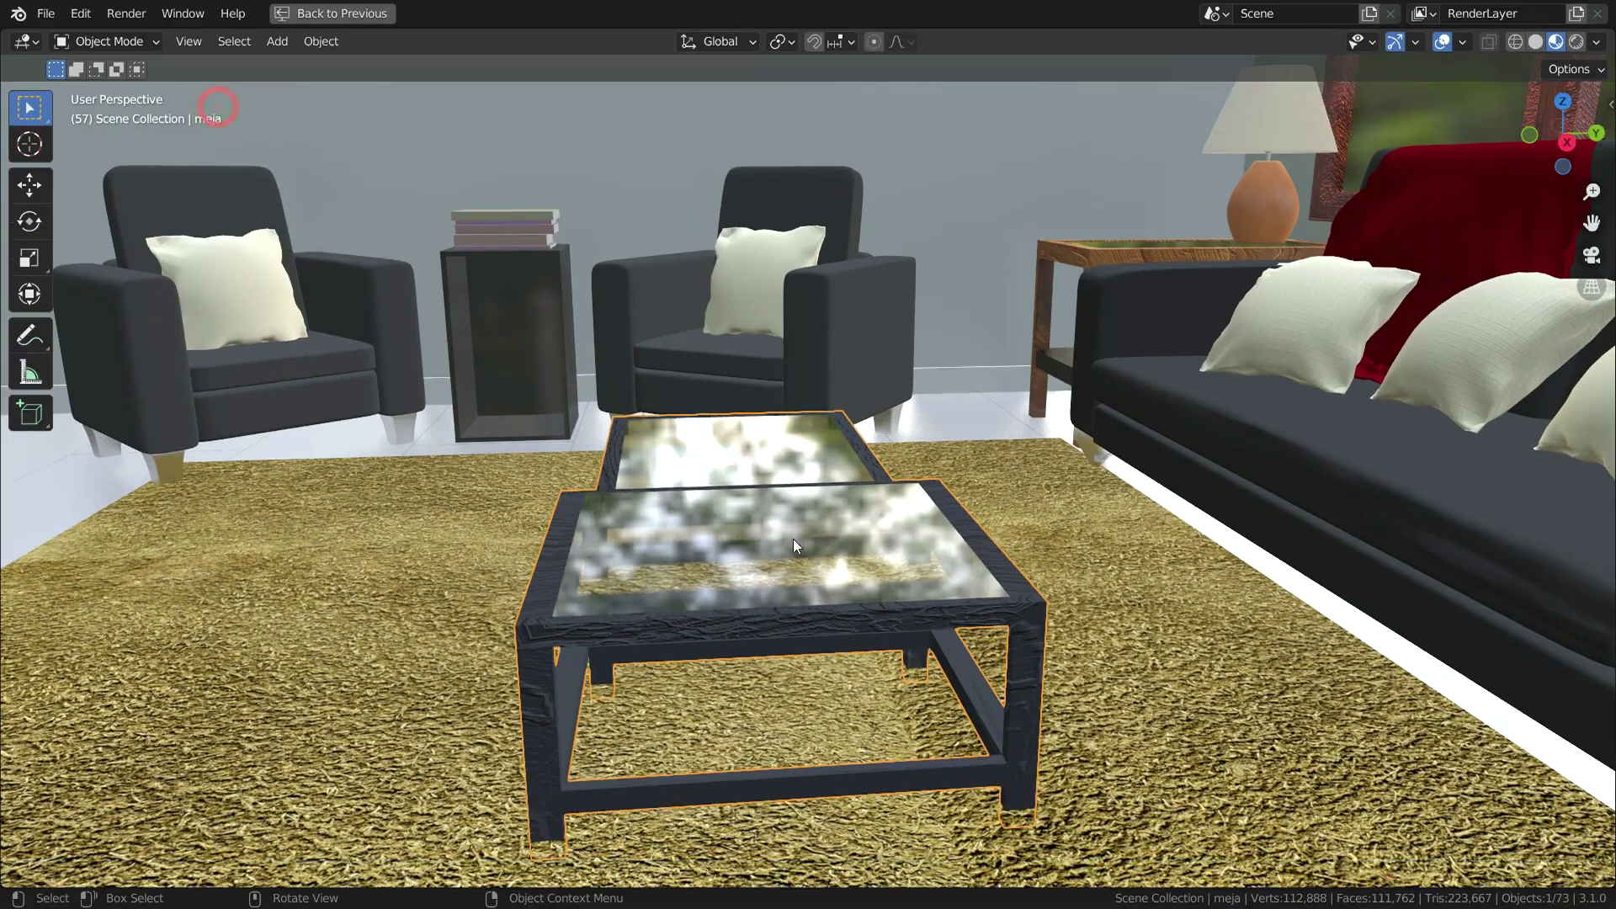
{"action": "scroll", "coordinate": [793, 542], "scroll_direction": "down", "scroll_amount": 4}
{"action": "scroll", "coordinate": [793, 542], "scroll_direction": "down", "scroll_amount": 2}
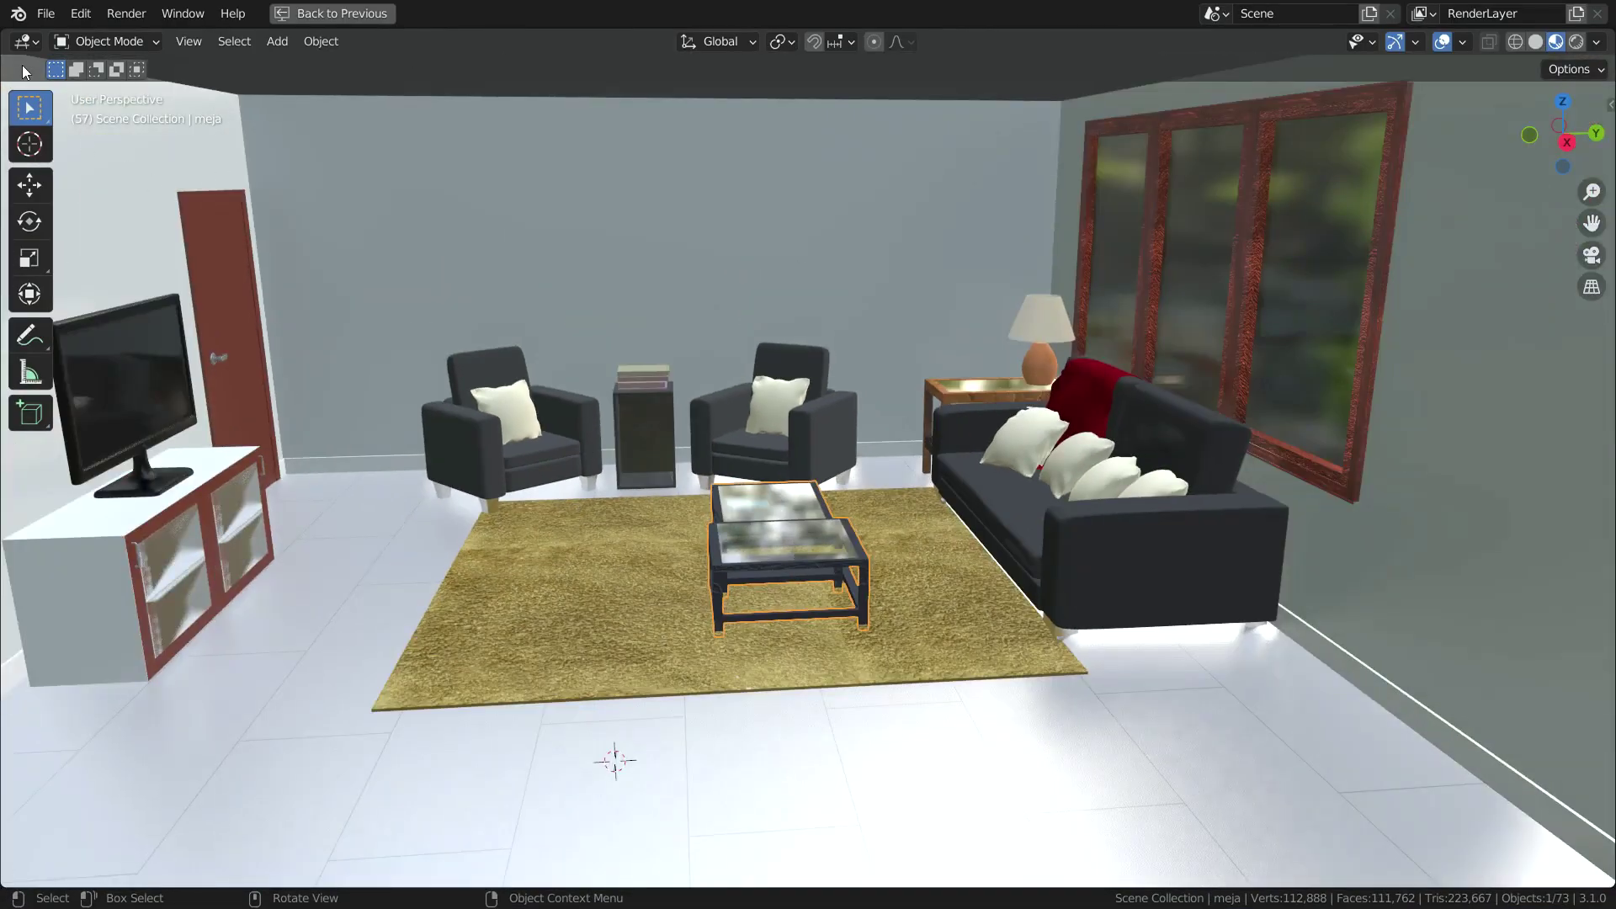
Step: Start appending data from another file and open Vase.blend from the Desktop folder
{"action": "left_click", "coordinate": [37, 17]}
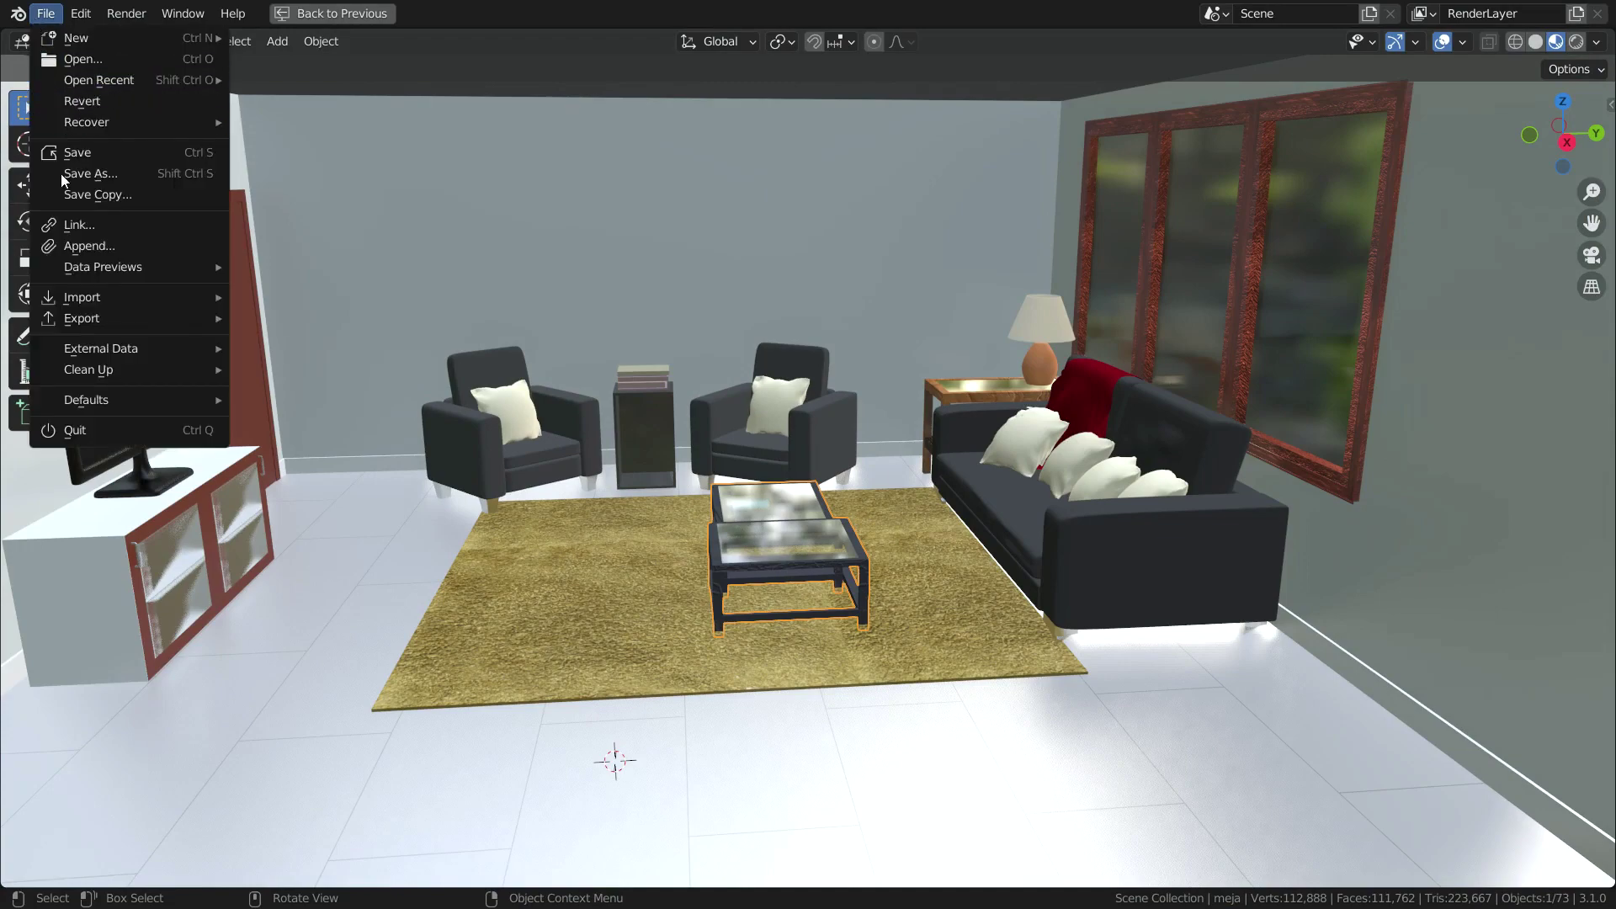
{"action": "left_click", "coordinate": [100, 246]}
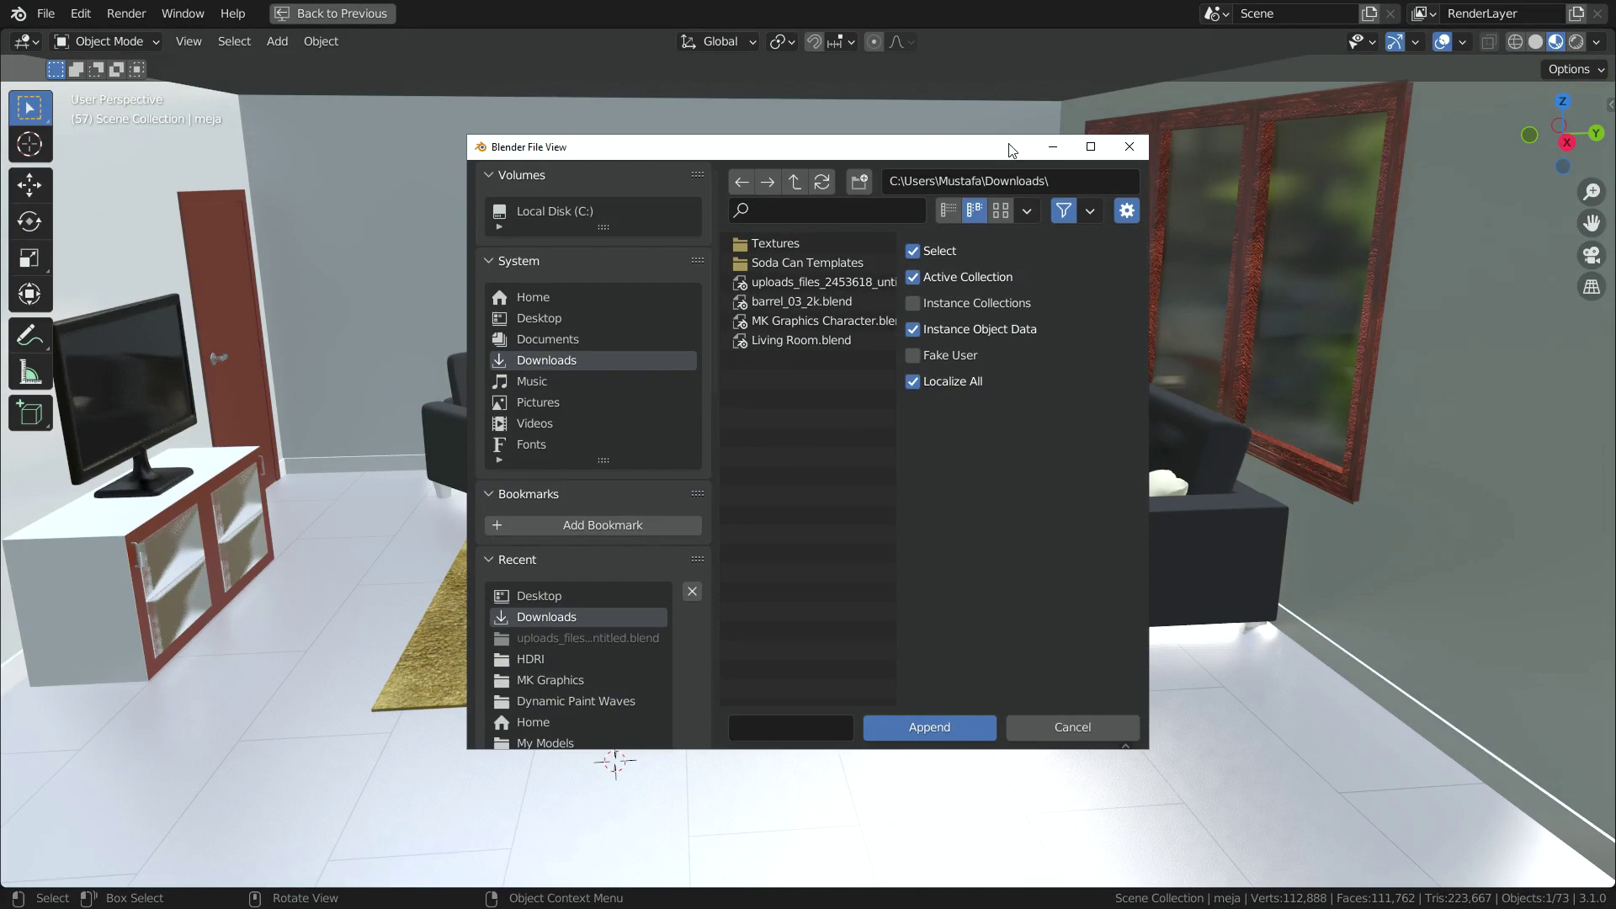
{"action": "left_click", "coordinate": [1090, 147]}
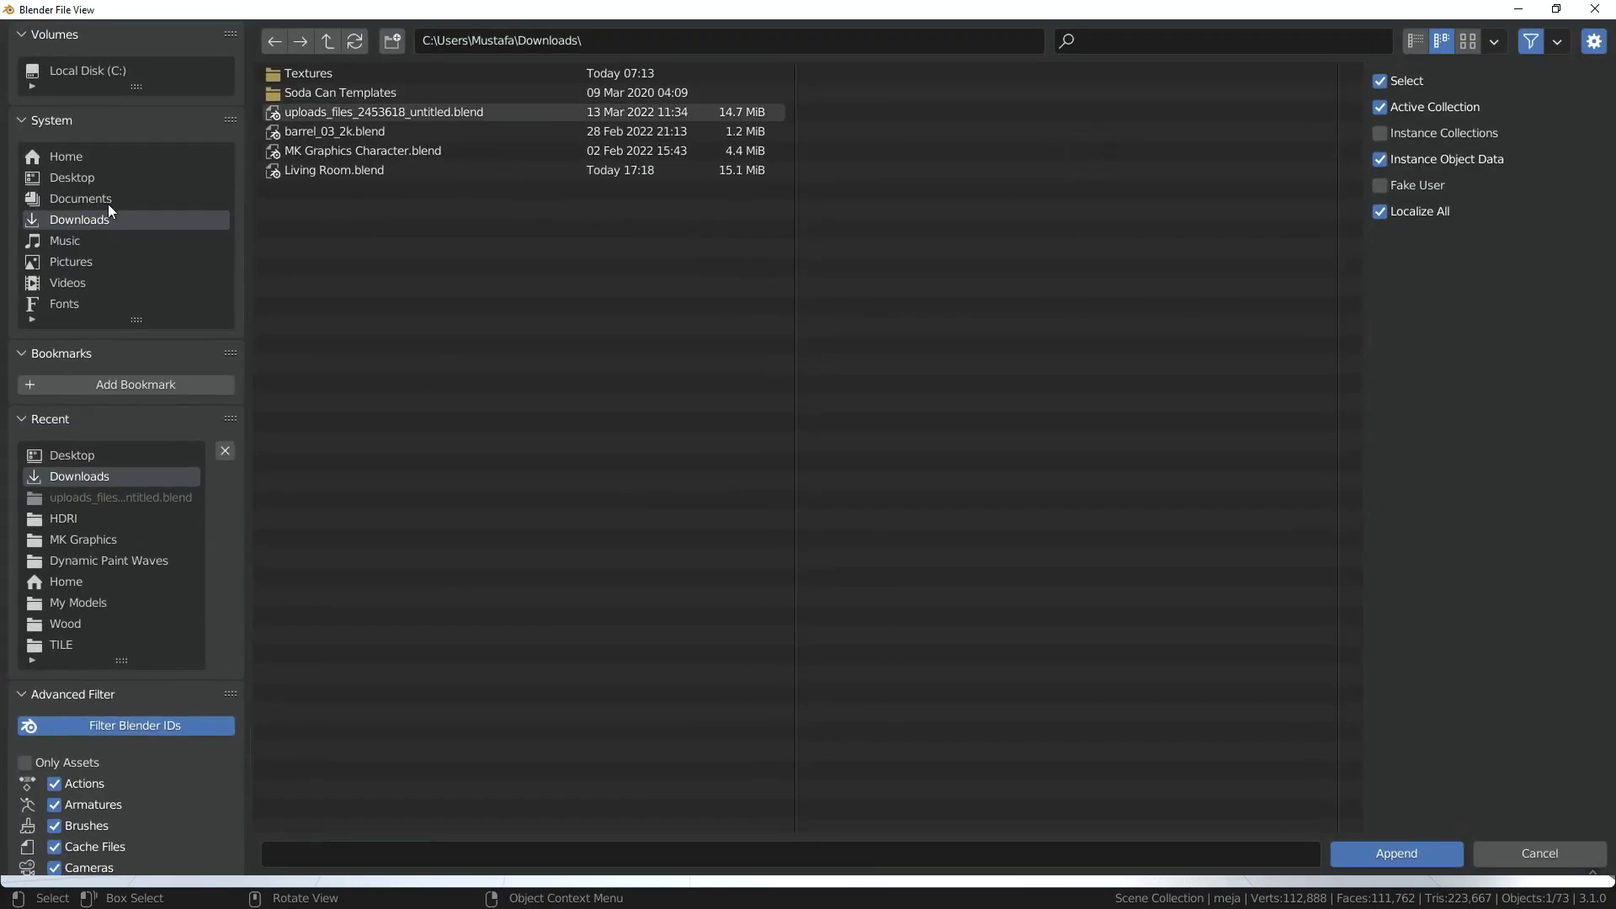
{"action": "left_click", "coordinate": [83, 177]}
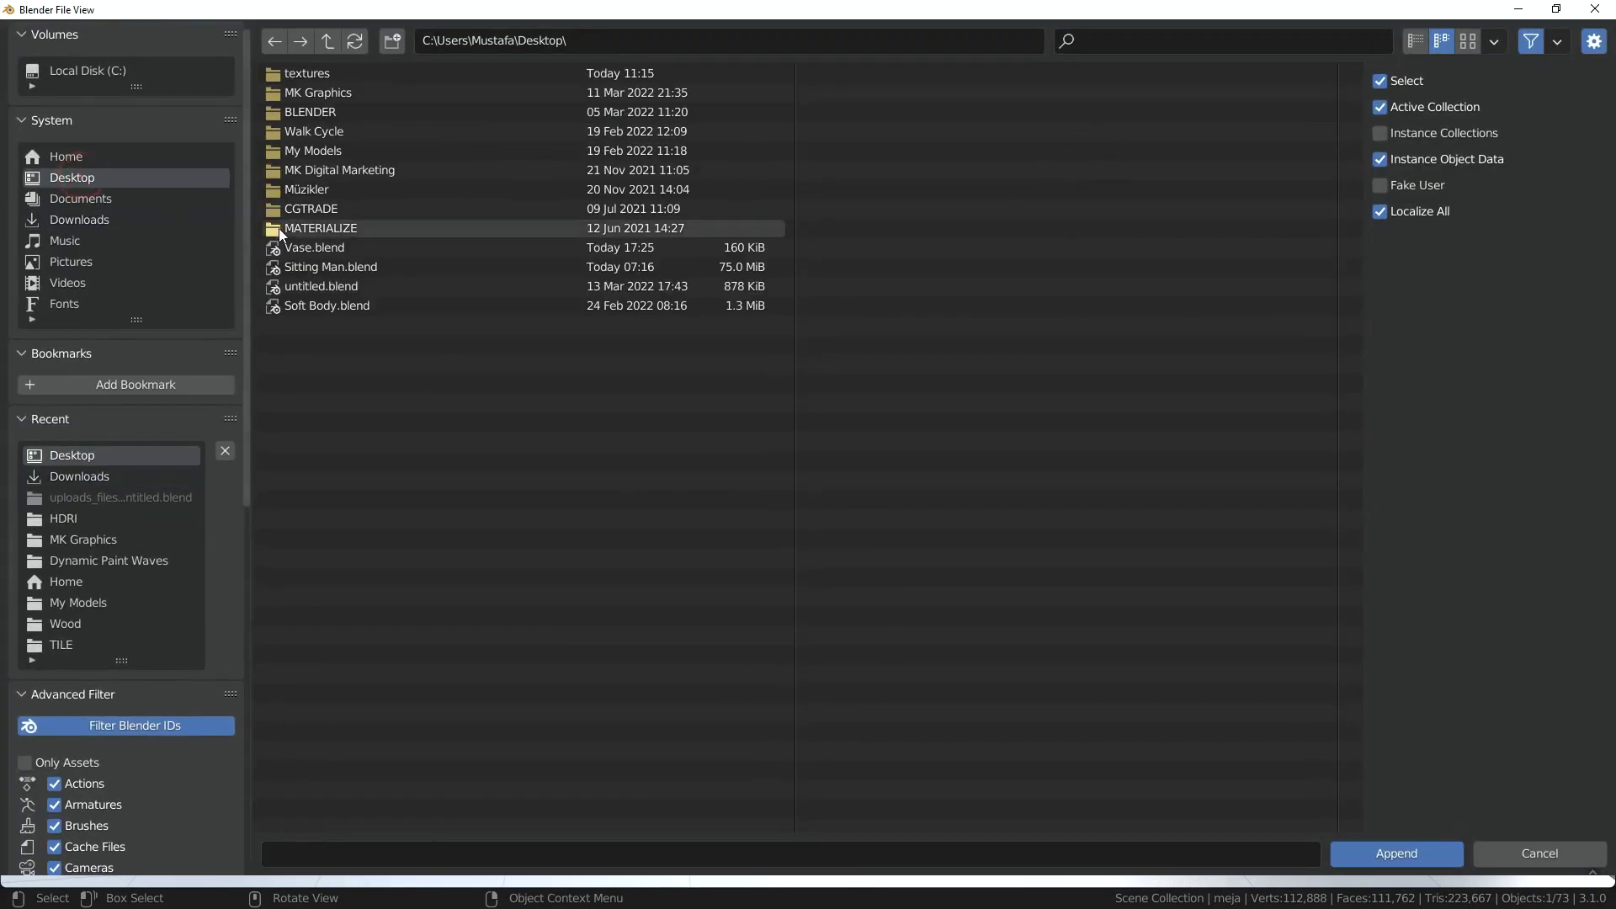
{"action": "left_click", "coordinate": [320, 248]}
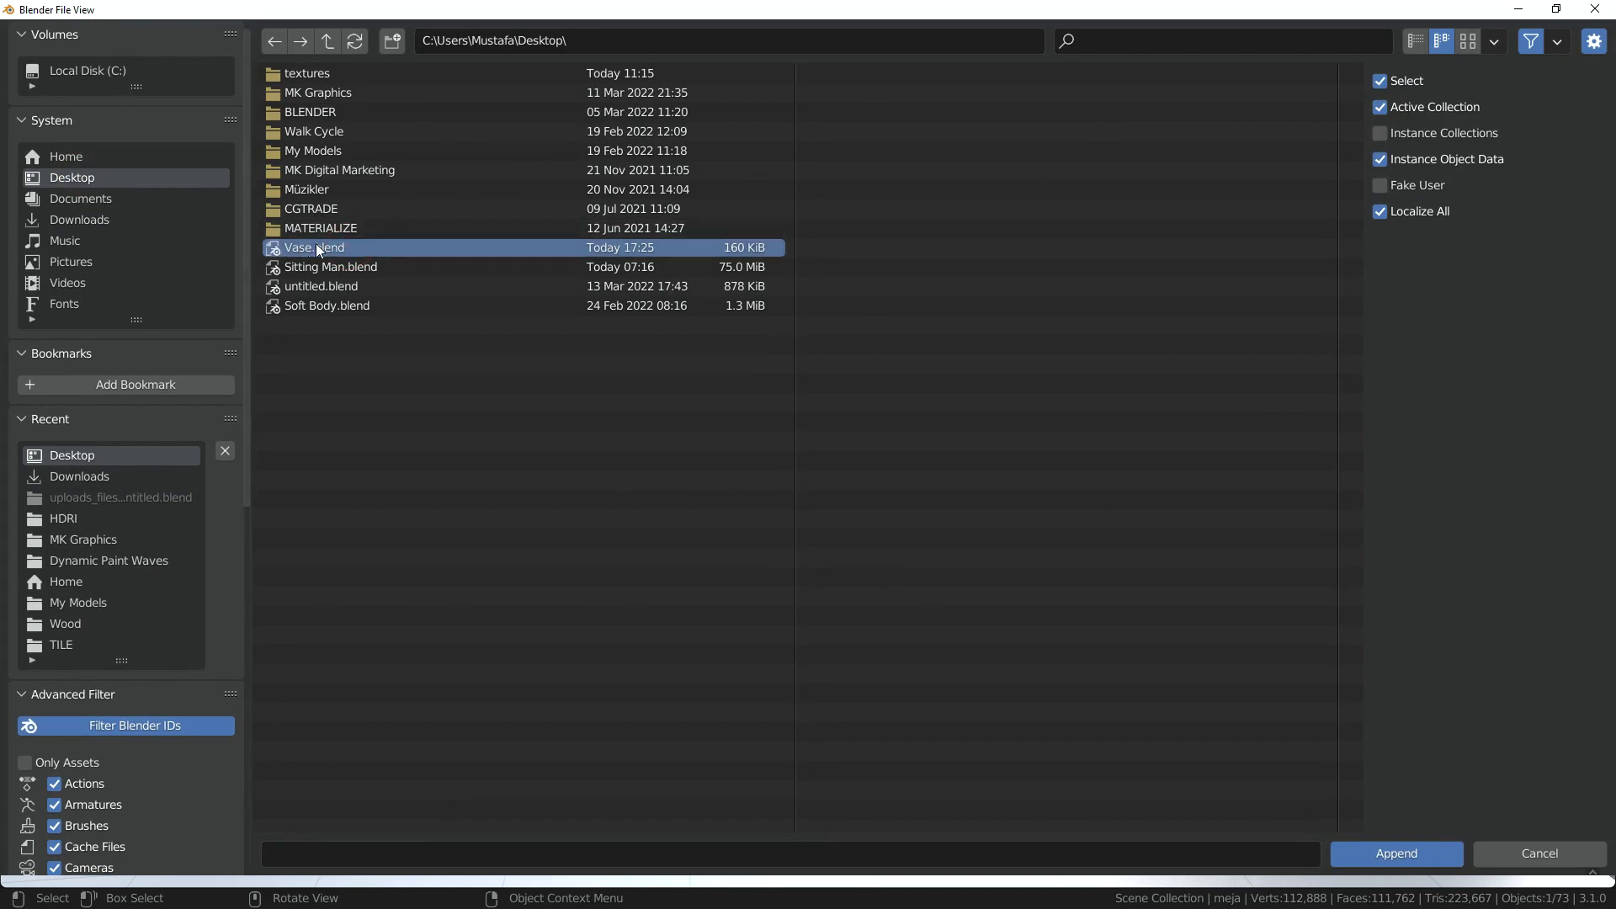
{"action": "left_click", "coordinate": [1399, 854]}
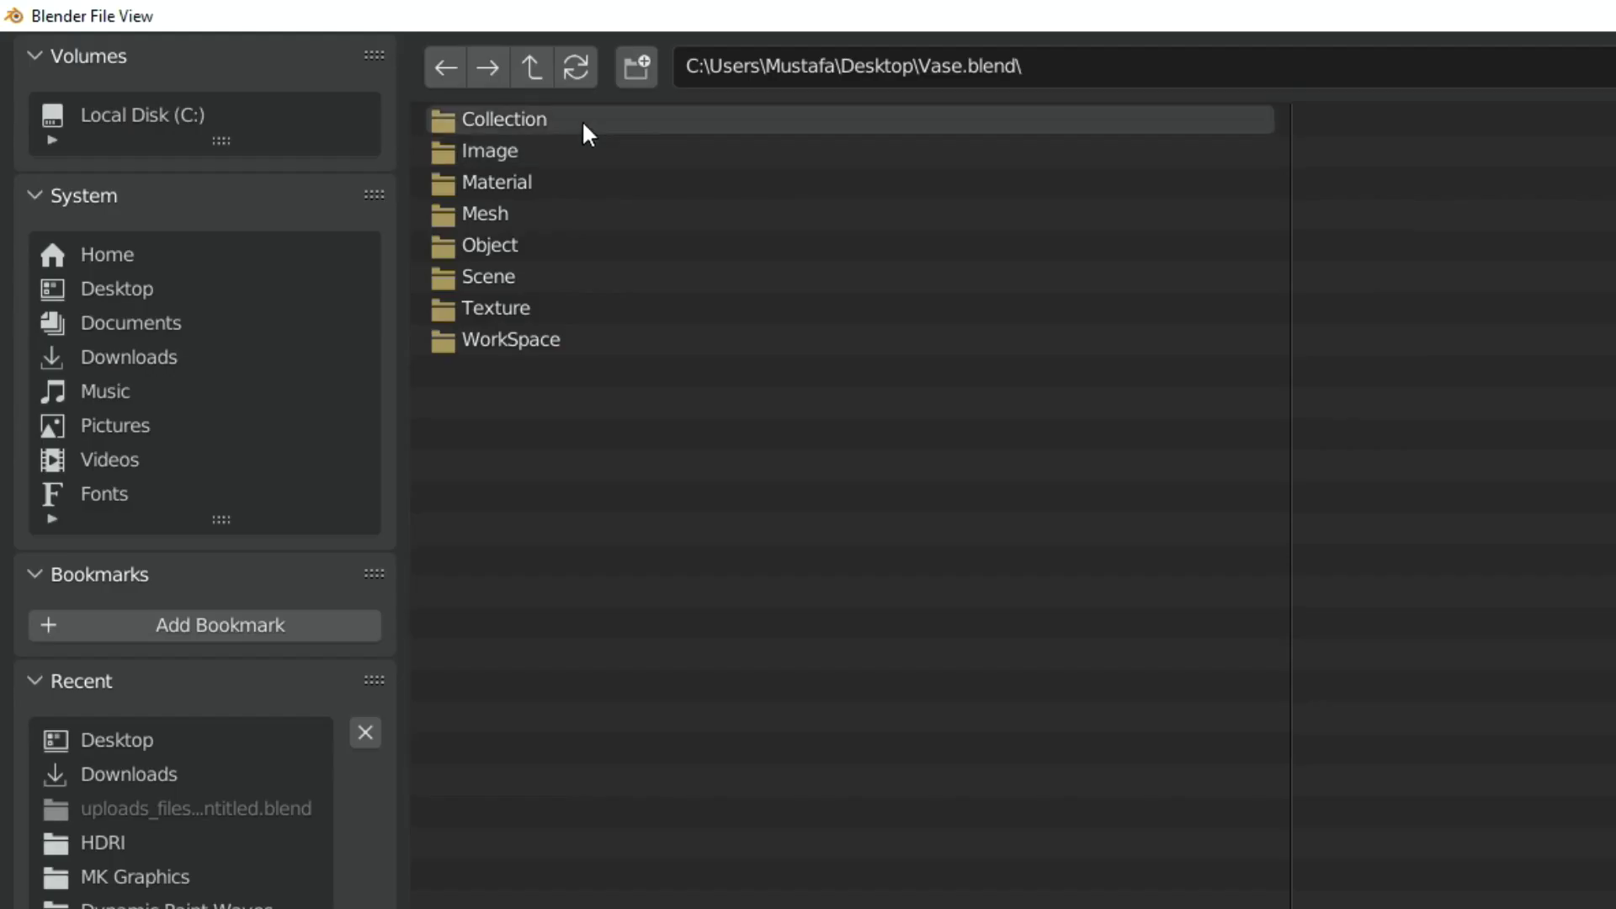
Step: Look through the Collection, Image and Material categories inside Vase.blend
{"action": "left_click", "coordinate": [582, 120]}
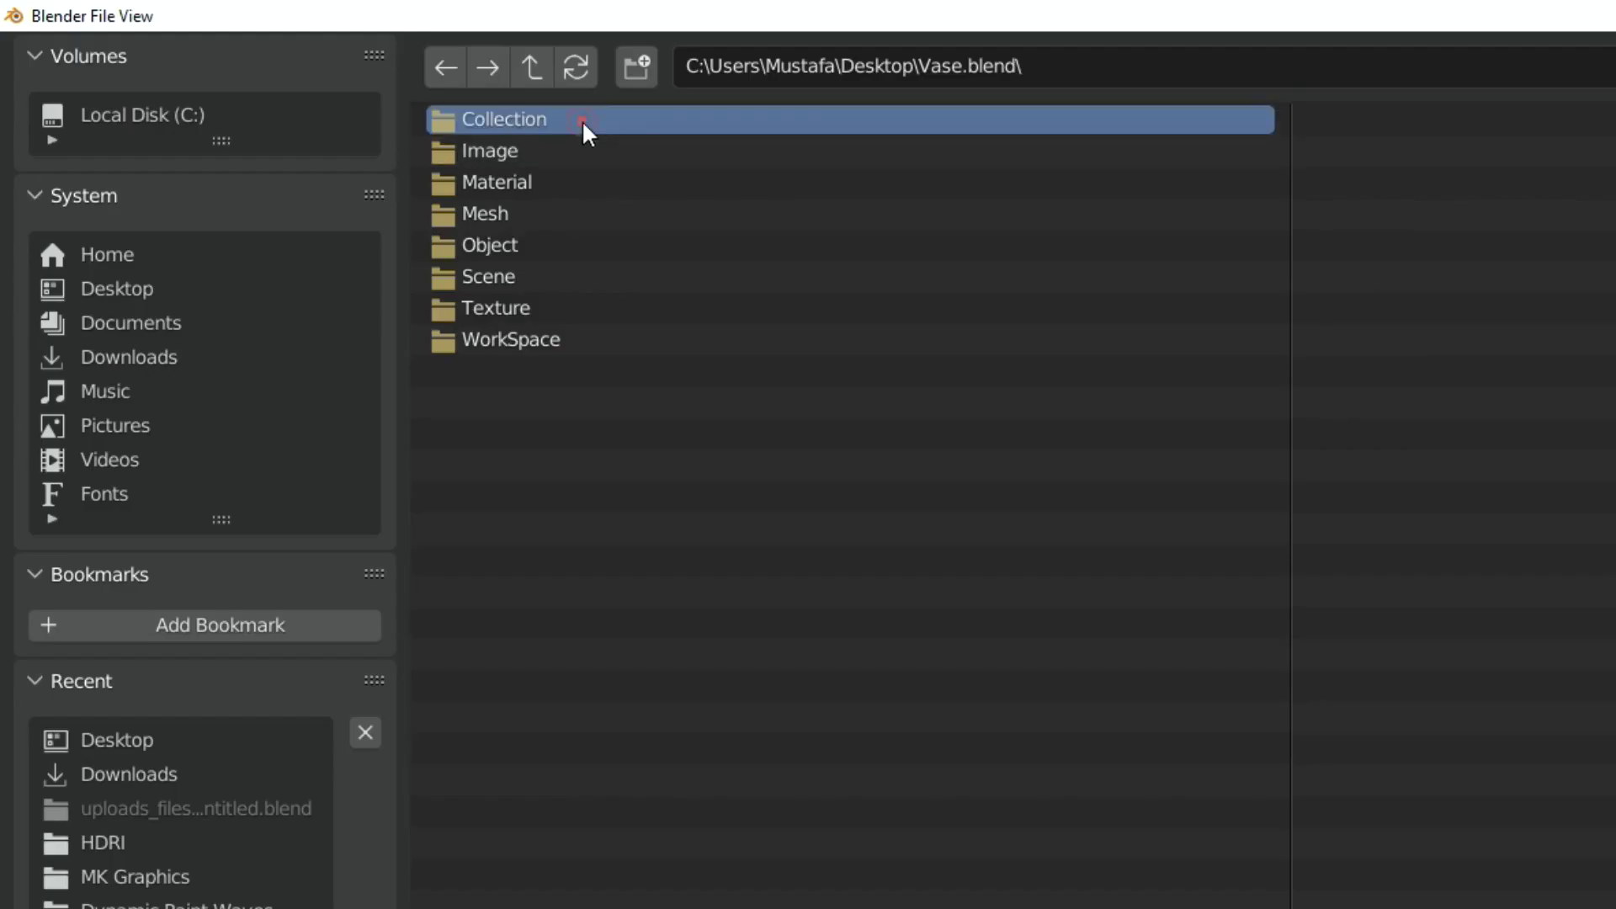
{"action": "double_click", "coordinate": [589, 126]}
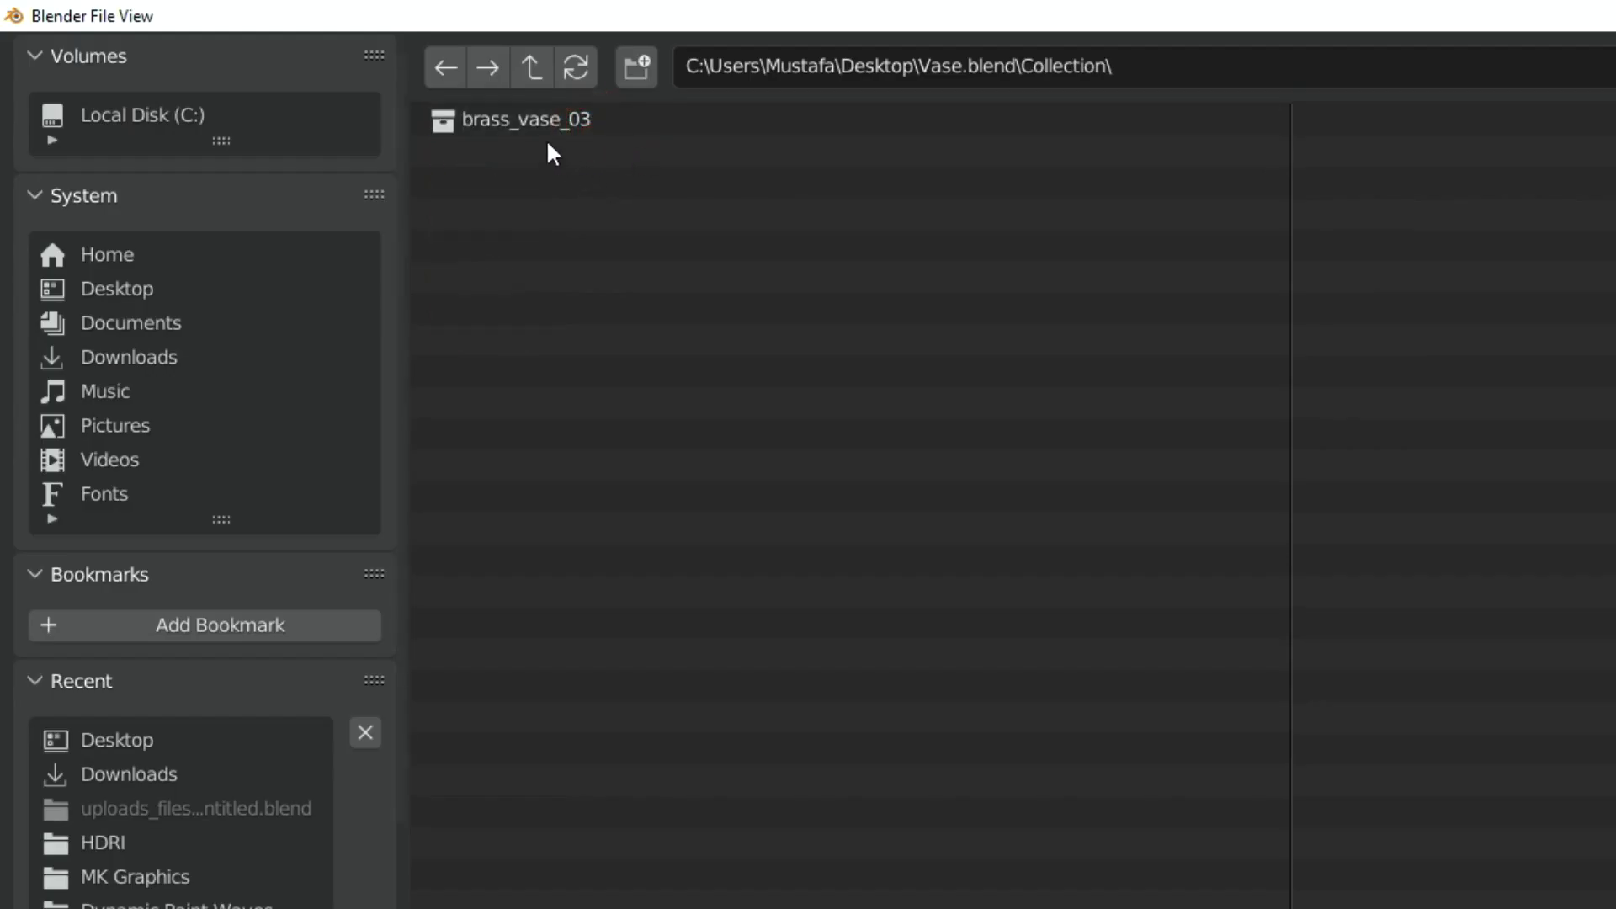
{"action": "left_click", "coordinate": [522, 82]}
{"action": "double_click", "coordinate": [501, 139]}
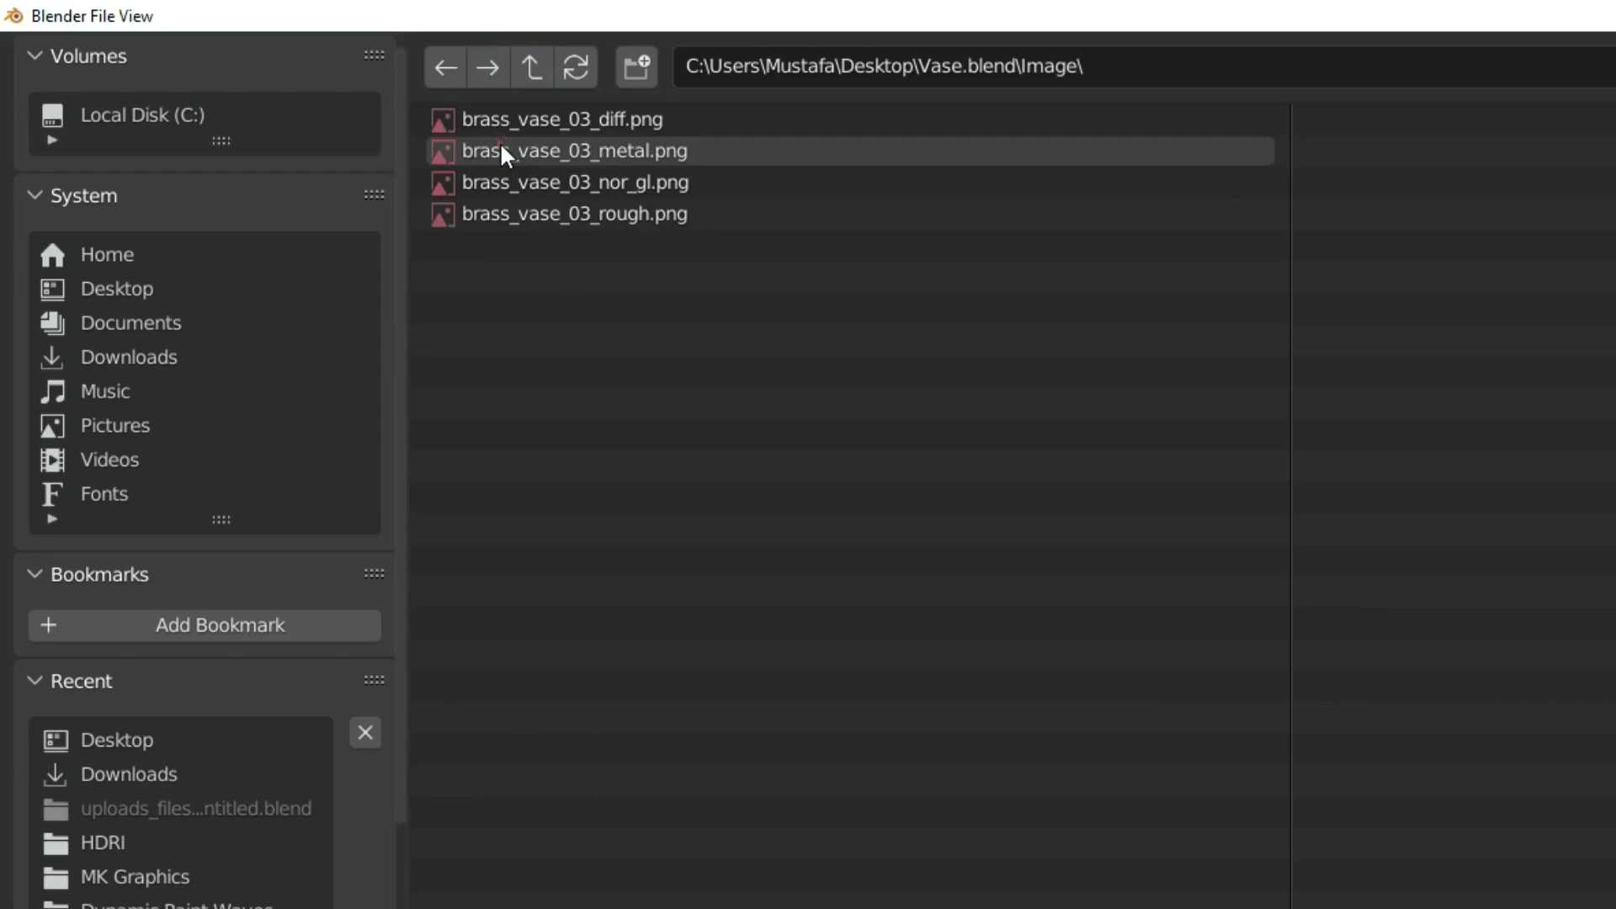
{"action": "left_click", "coordinate": [537, 71]}
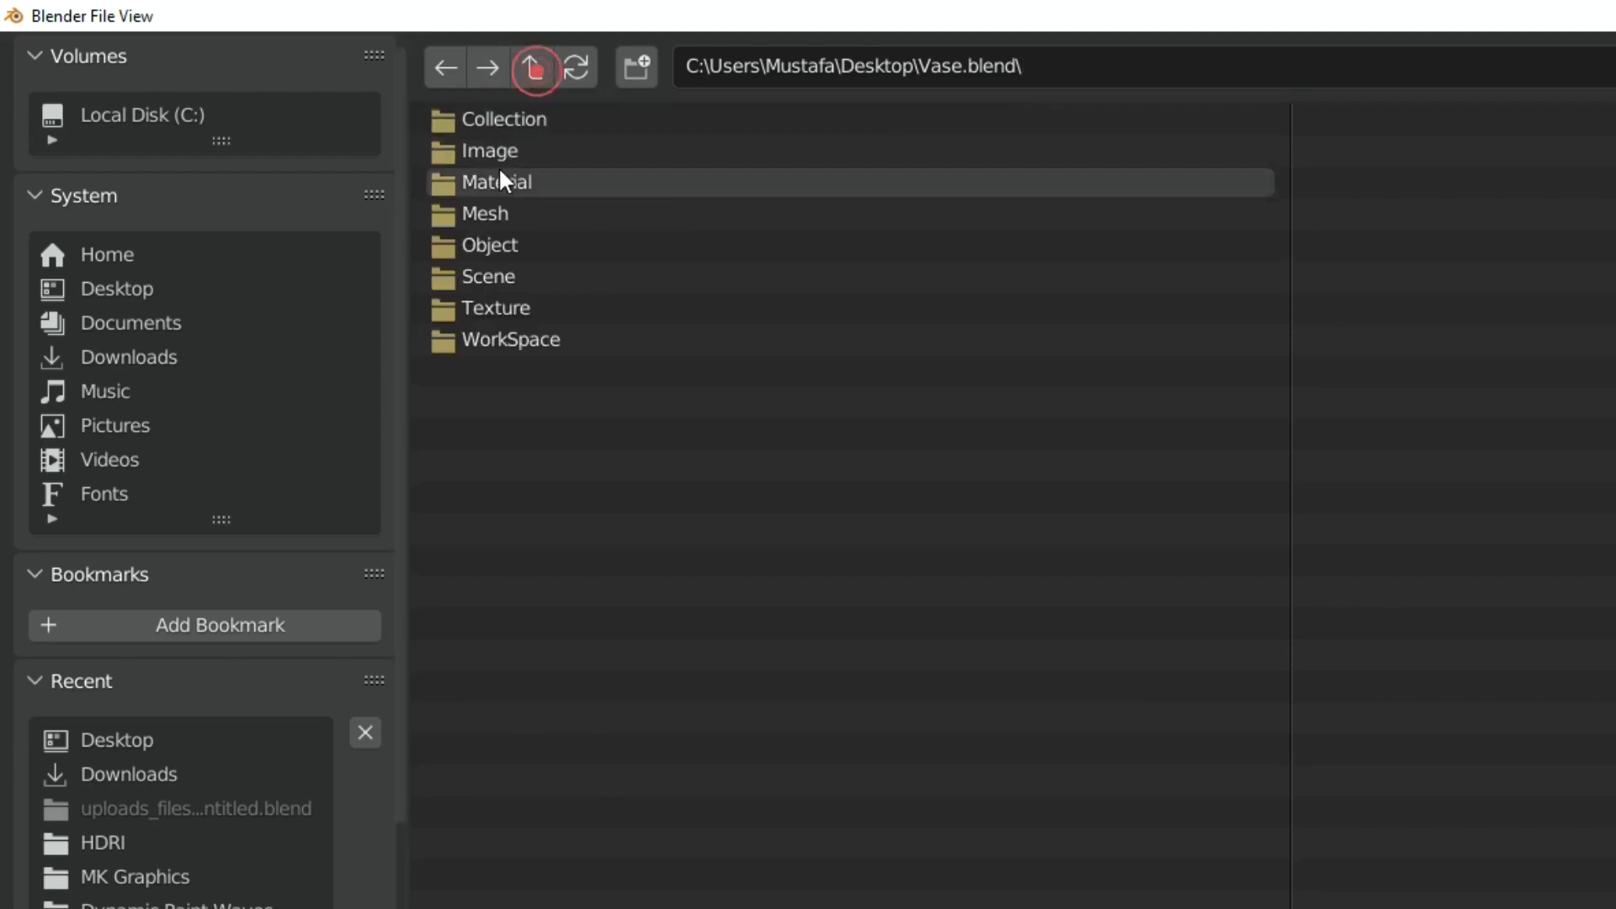
{"action": "double_click", "coordinate": [500, 182]}
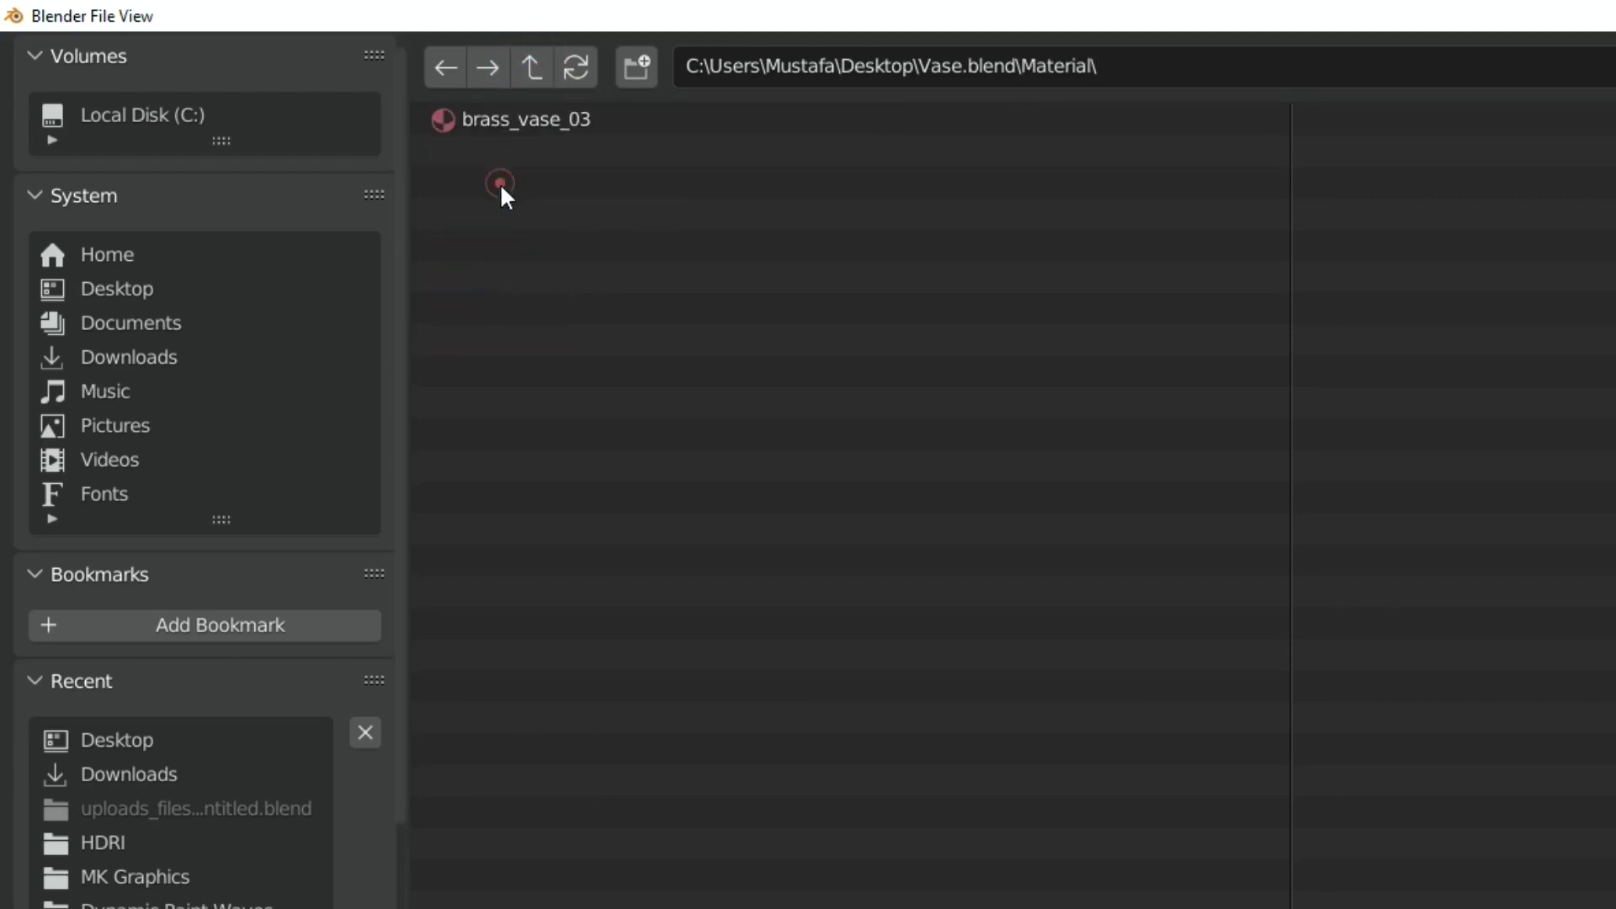
{"action": "left_click", "coordinate": [536, 69]}
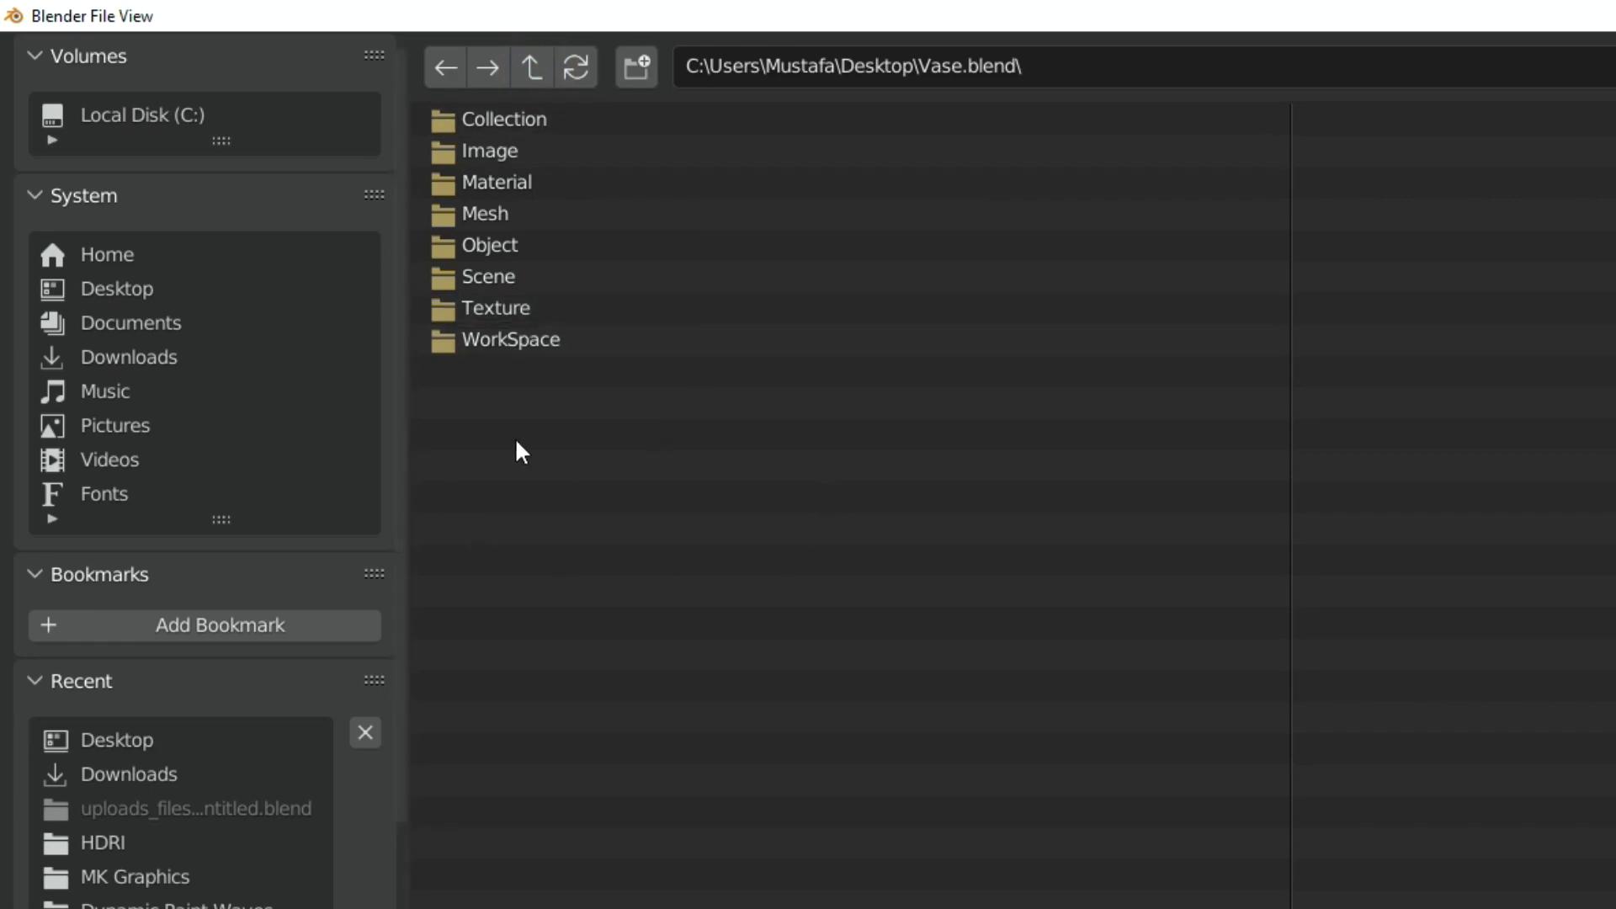
Step: Append the brass_vase_03 object from the Object category of Vase.blend into the living room scene
{"action": "left_click", "coordinate": [517, 246]}
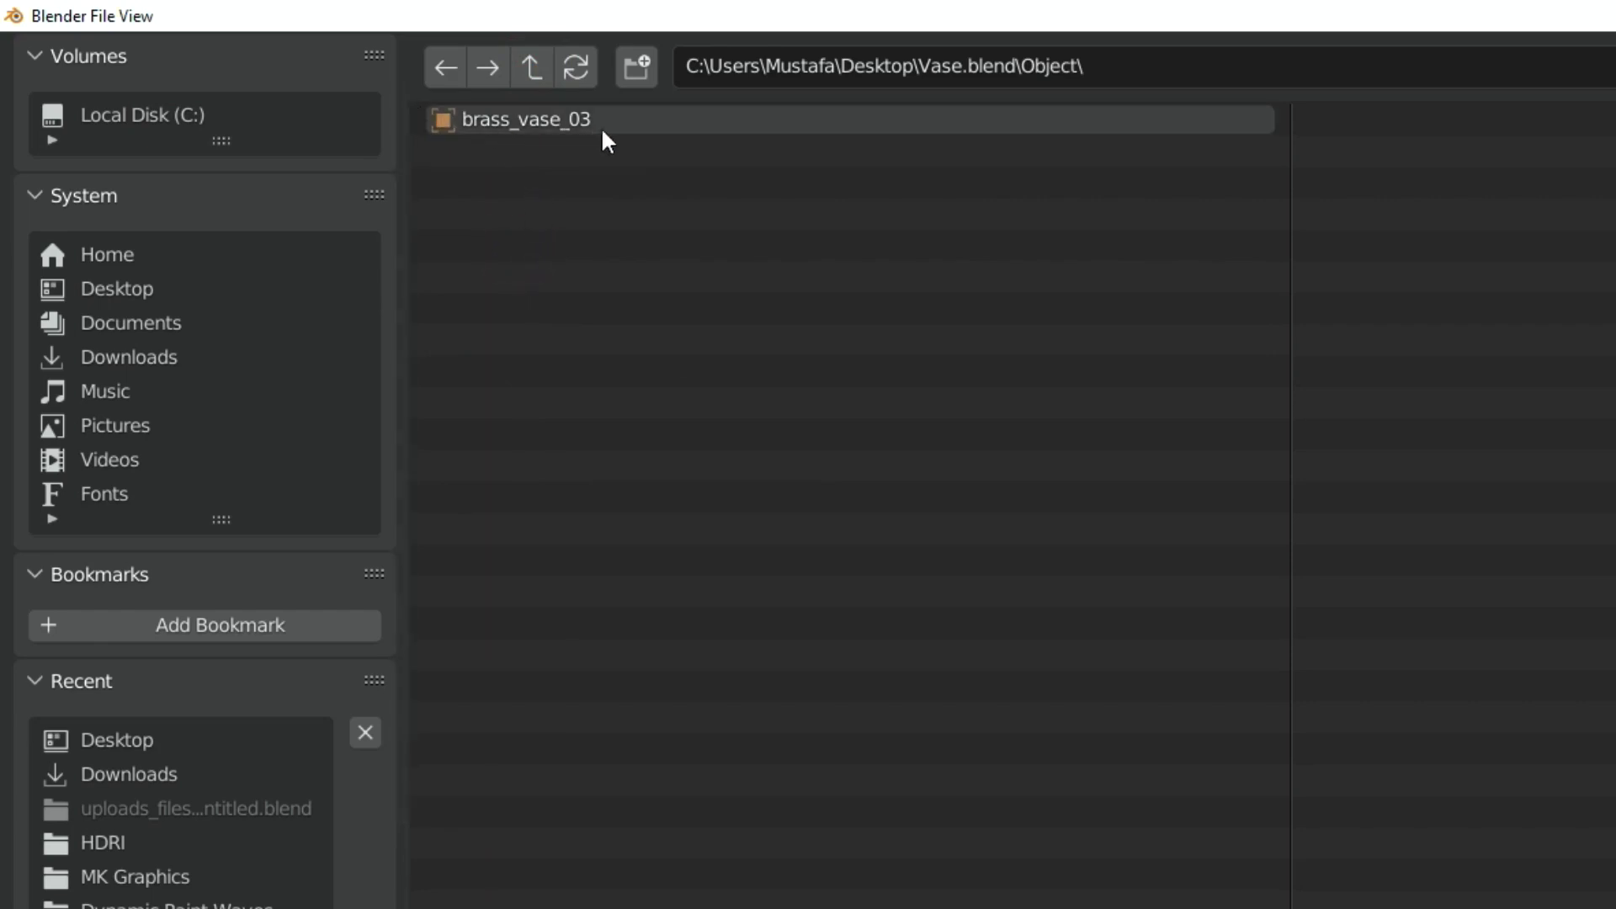
{"action": "left_click", "coordinate": [729, 126]}
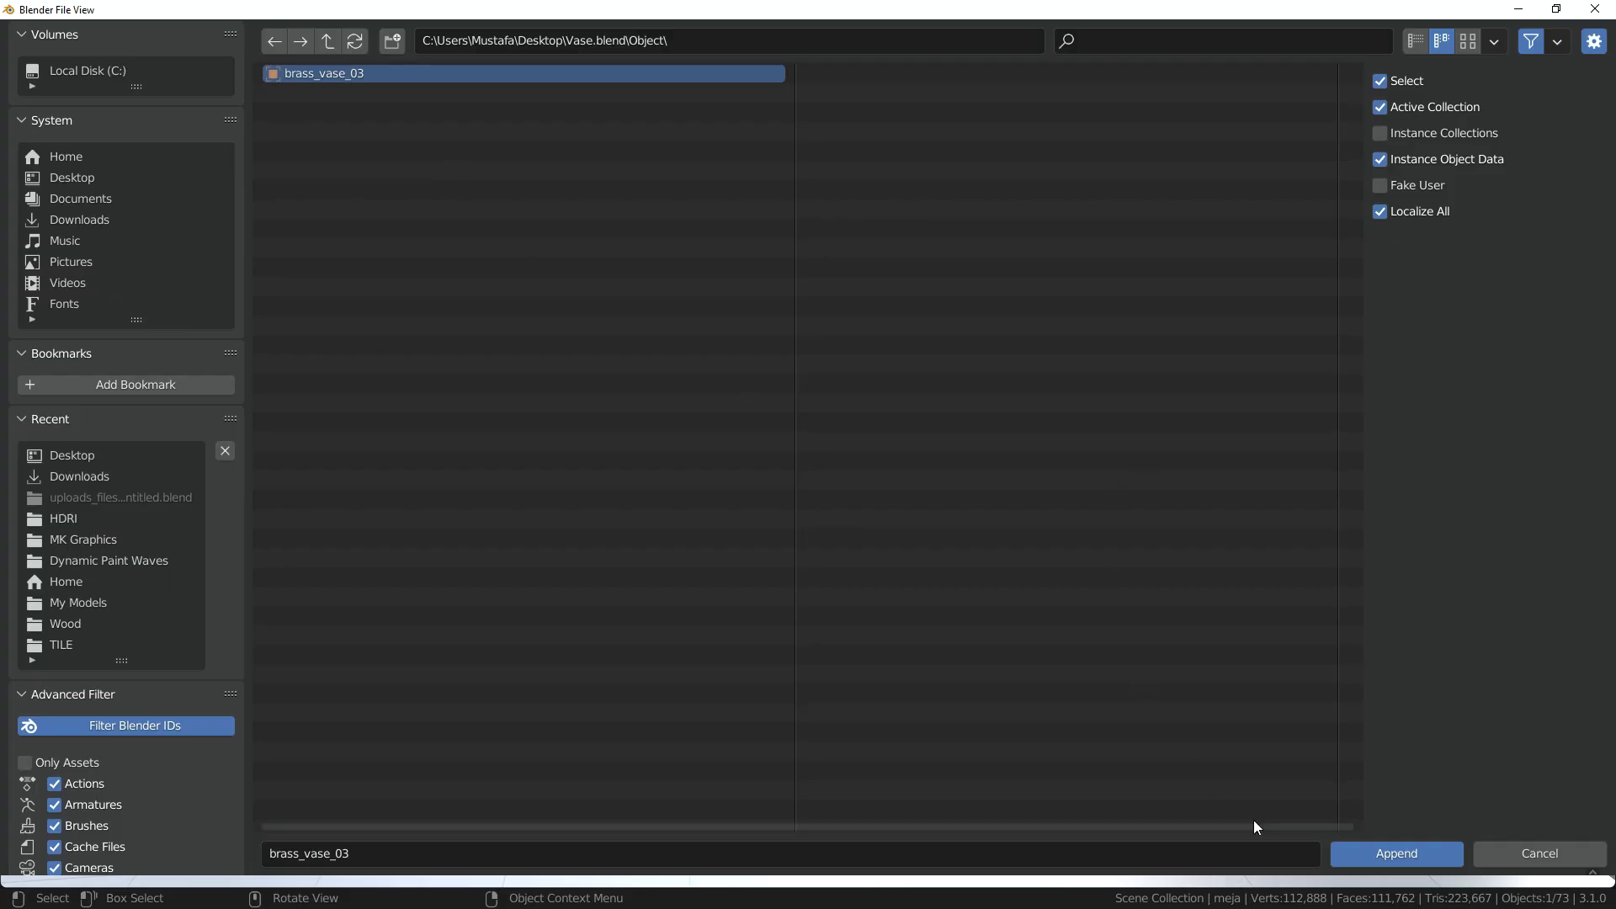
{"action": "left_click", "coordinate": [1397, 853]}
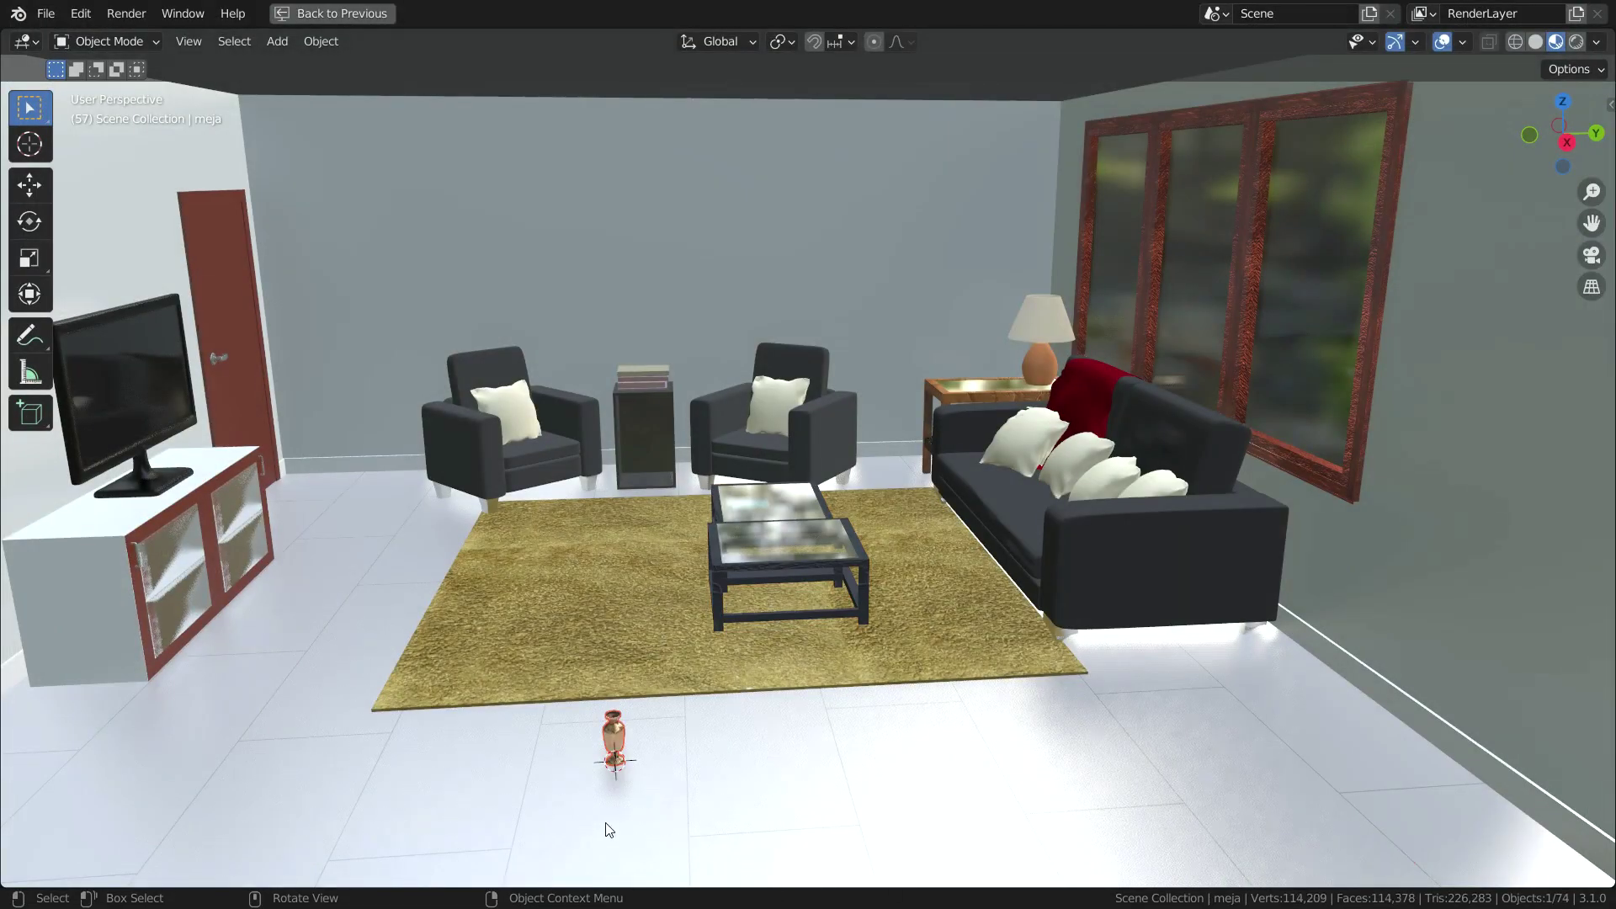
Step: Select the appended brass vase standing on the floor in front of the rug
{"action": "scroll", "coordinate": [588, 819], "scroll_direction": "up", "scroll_amount": 10}
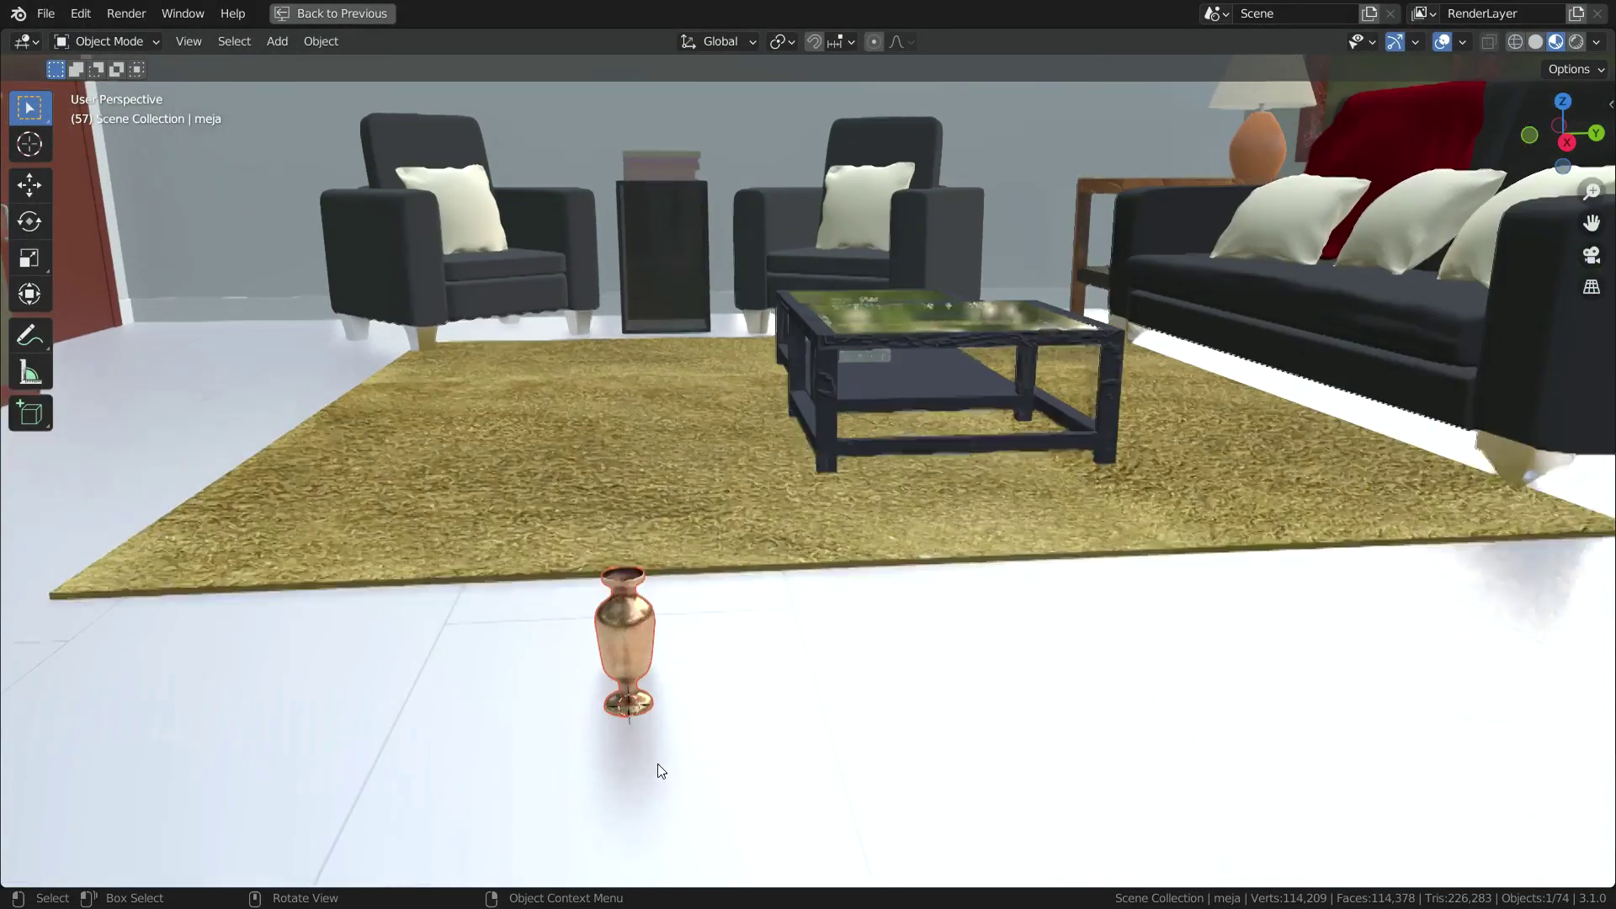
{"action": "scroll", "coordinate": [673, 698], "scroll_direction": "down", "scroll_amount": 3}
{"action": "scroll", "coordinate": [677, 707], "scroll_direction": "up", "scroll_amount": 3}
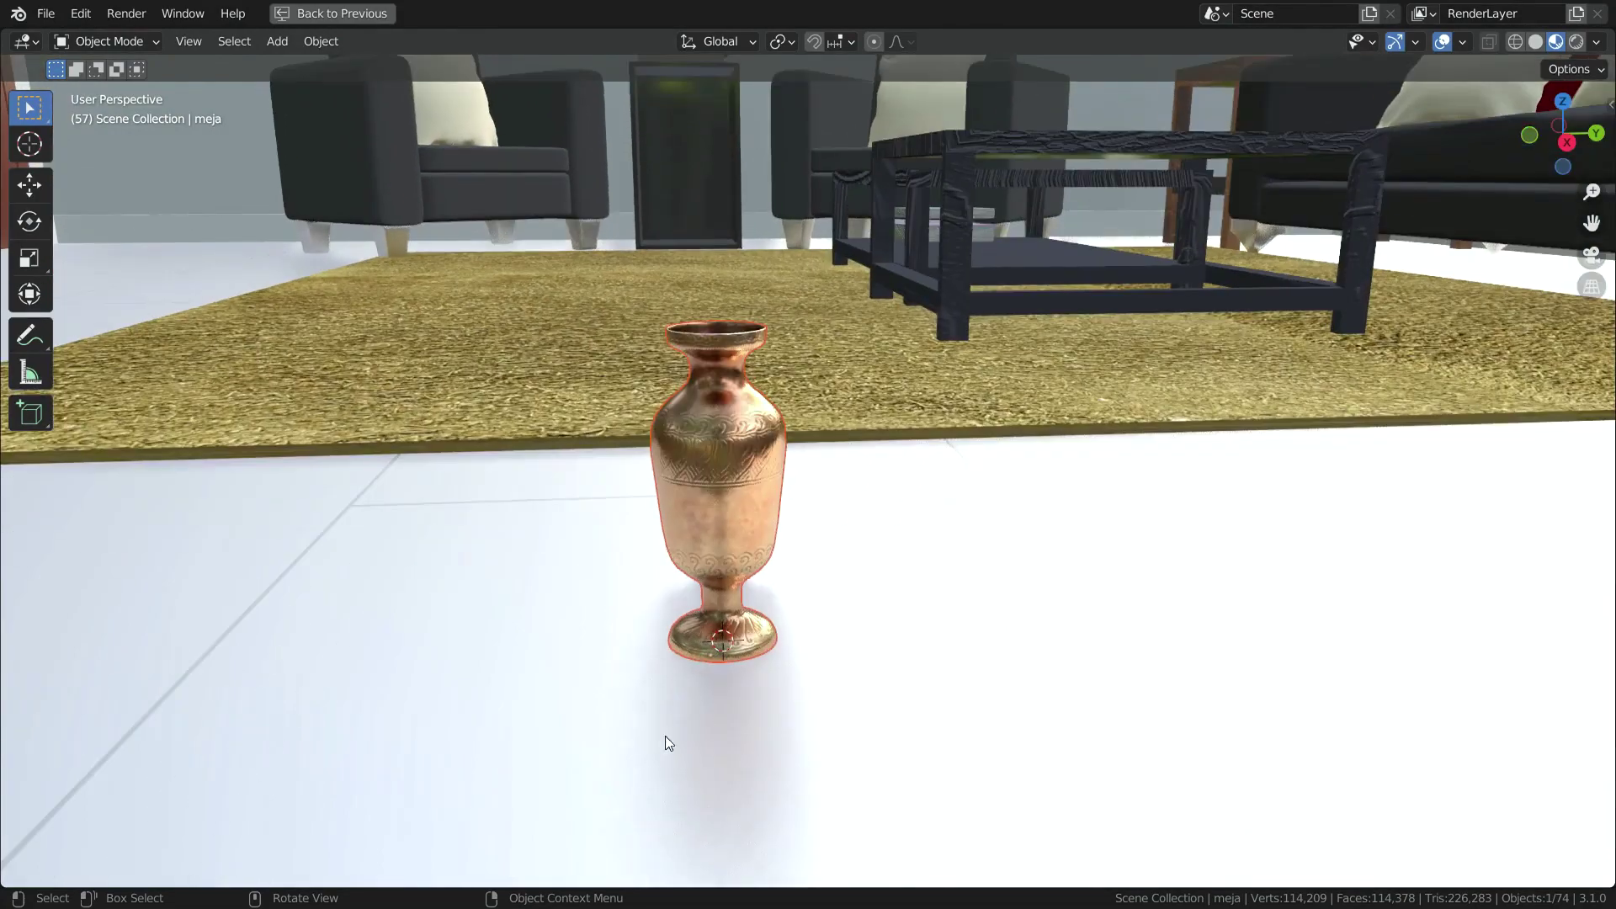
{"action": "left_click", "coordinate": [726, 487]}
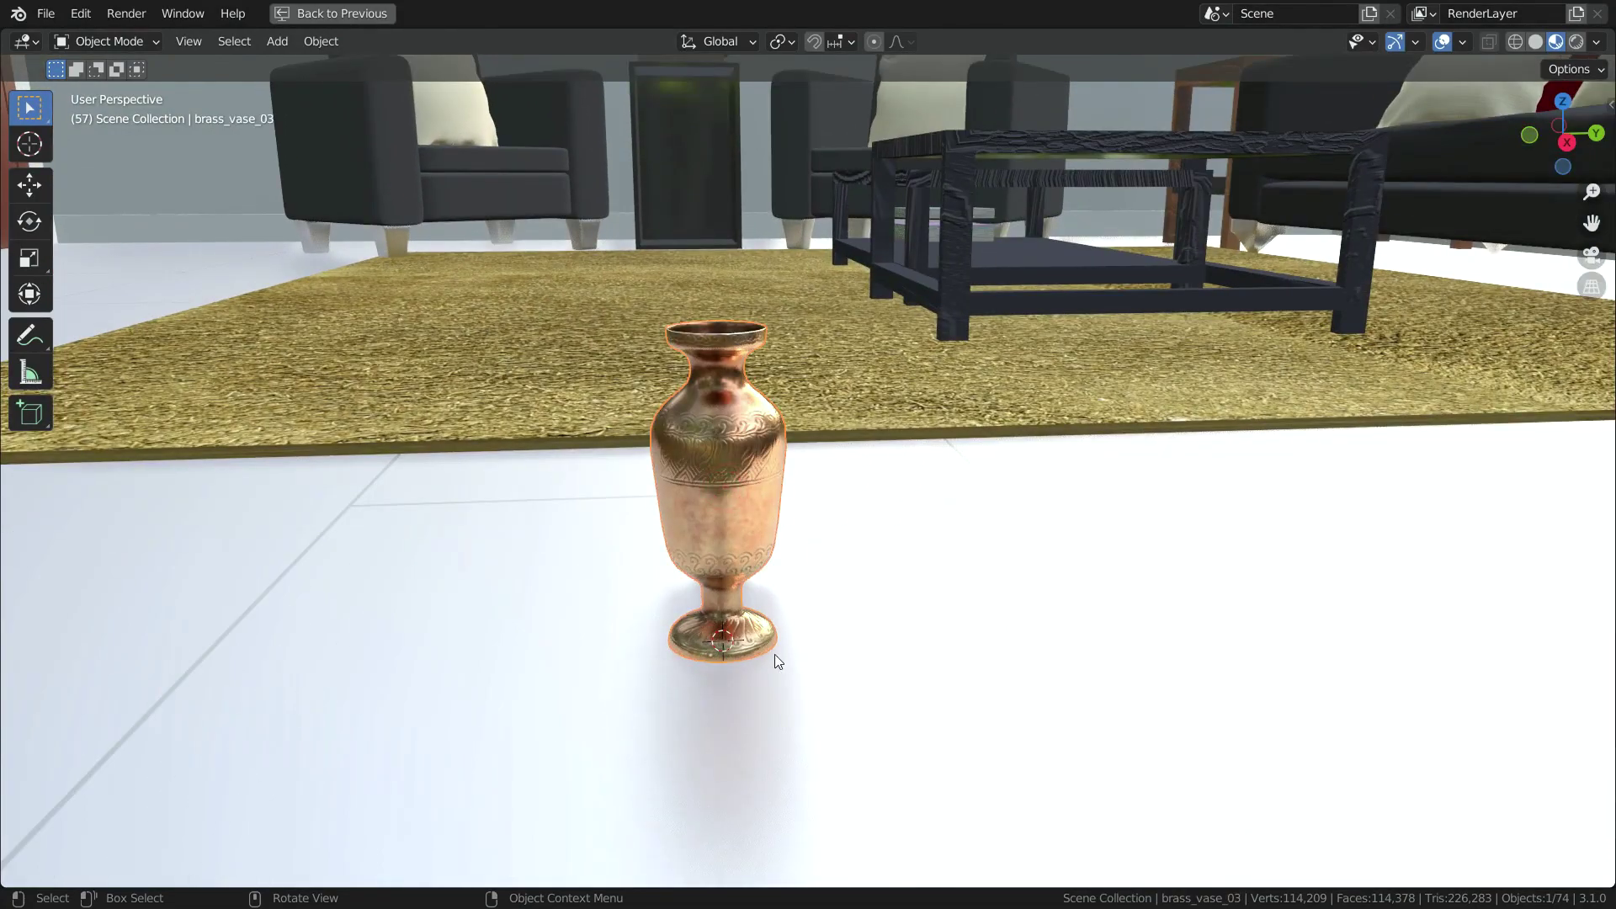
{"action": "middle_click_drag", "start_coordinate": [774, 654], "coordinate": [821, 657]}
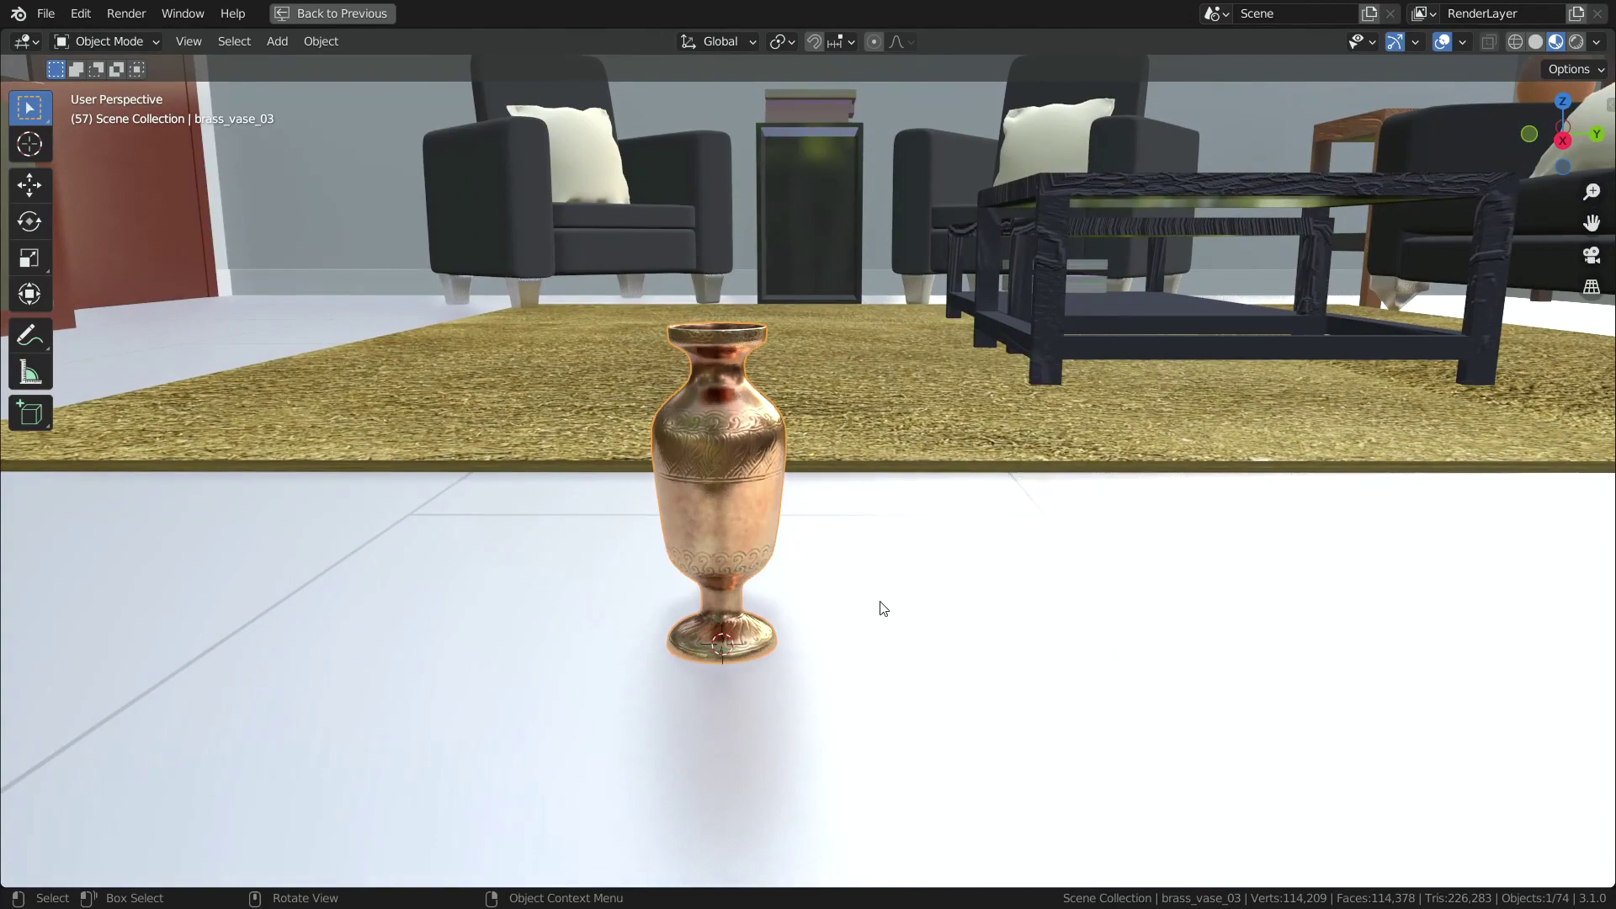
{"action": "key", "text": "g"}
{"action": "key", "text": "r"}
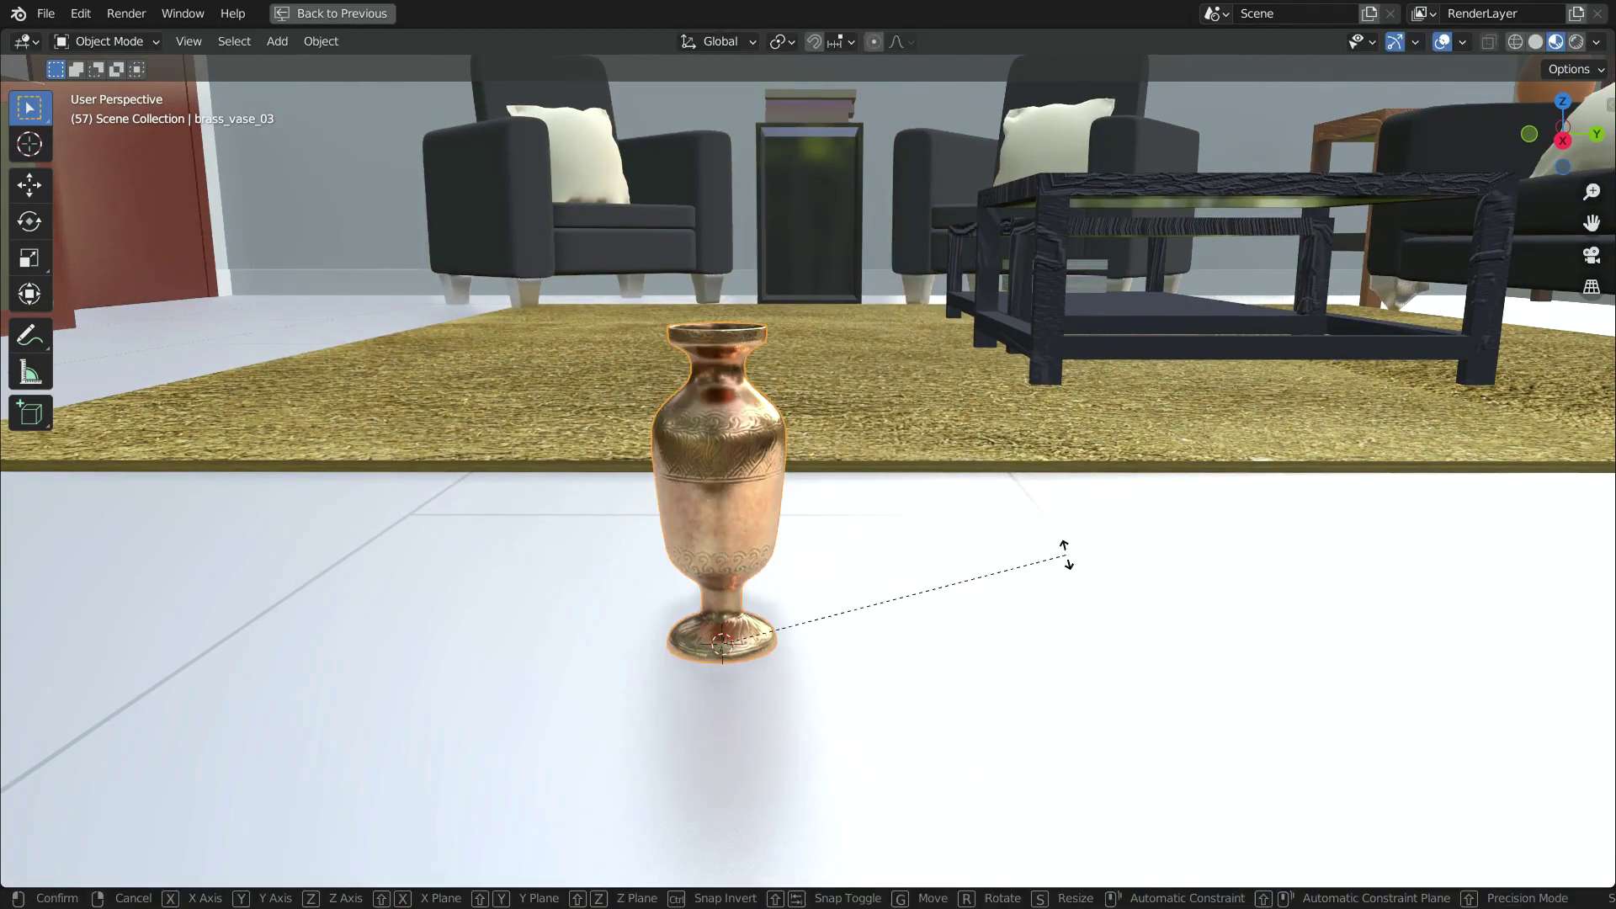
{"action": "right_click", "coordinate": [974, 703]}
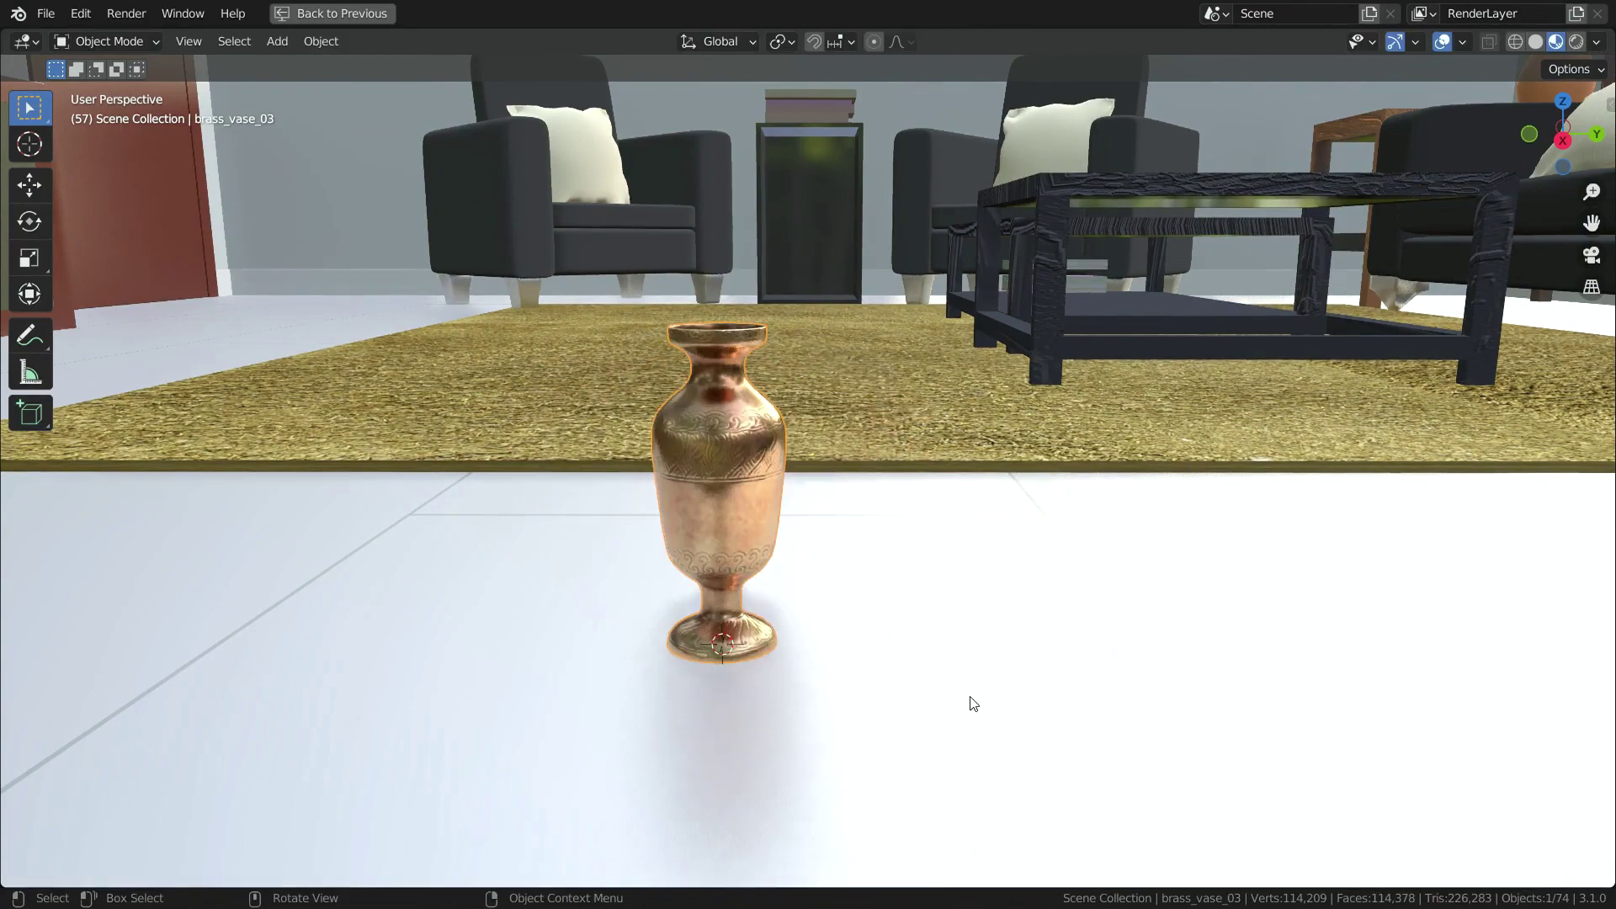
Step: Scale the brass vase up uniformly twice, by about 1.65 and then by about 1.31
{"action": "key", "text": "s"}
{"action": "left_click", "coordinate": [1002, 653]}
{"action": "scroll", "coordinate": [982, 666], "scroll_direction": "down", "scroll_amount": 3}
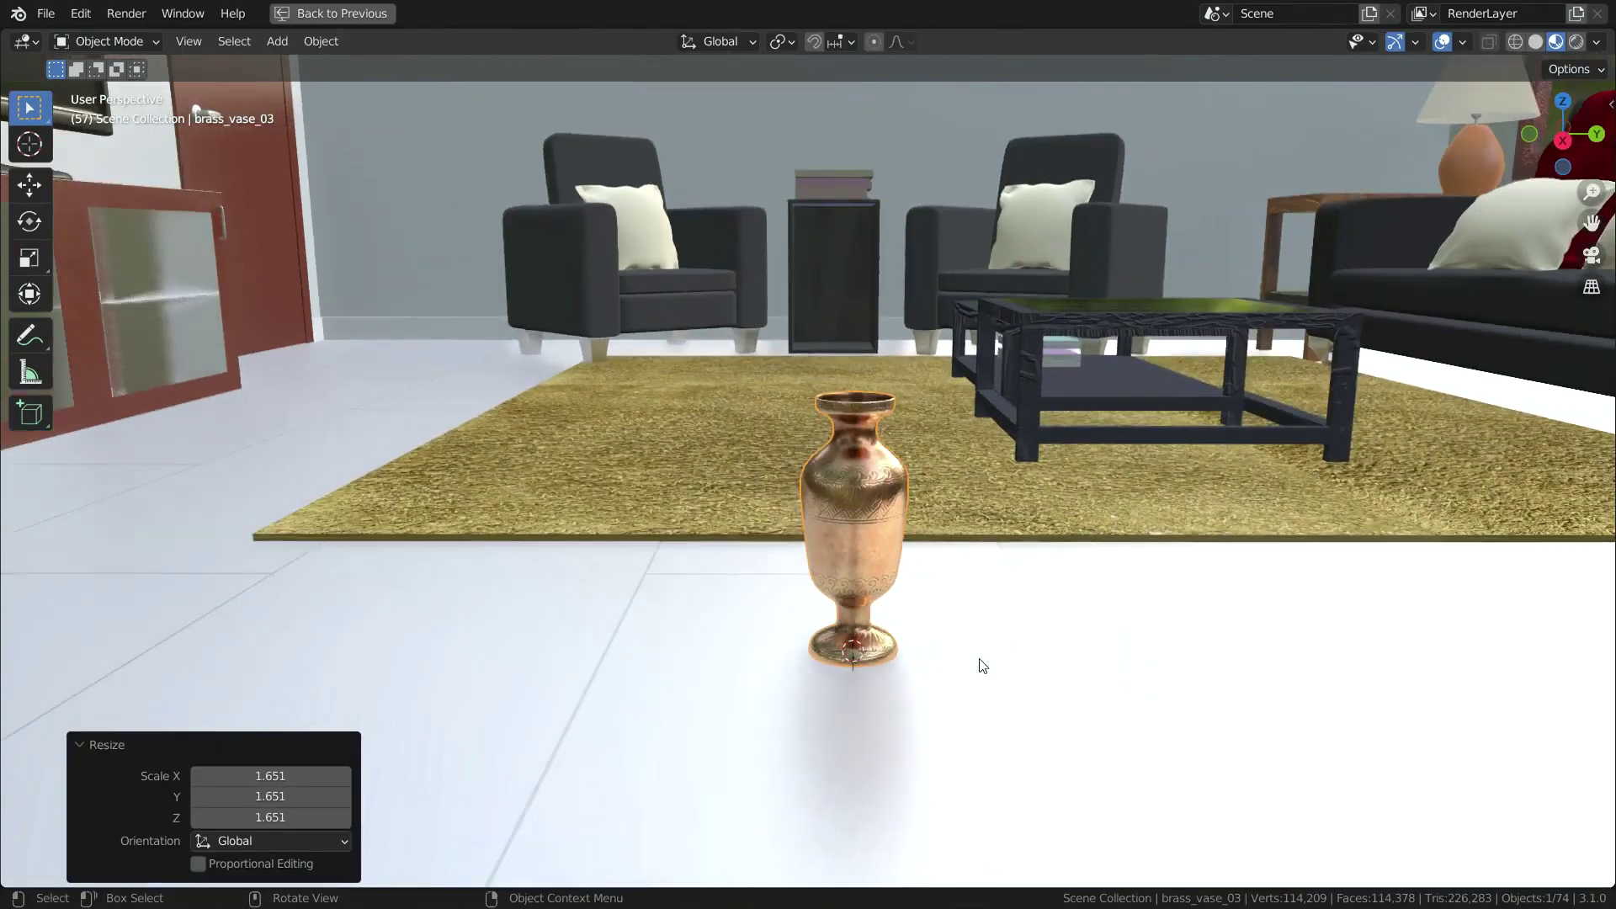
{"action": "middle_click_drag", "start_coordinate": [982, 666], "coordinate": [1205, 200]}
{"action": "key", "text": "s"}
{"action": "left_click", "coordinate": [1065, 673]}
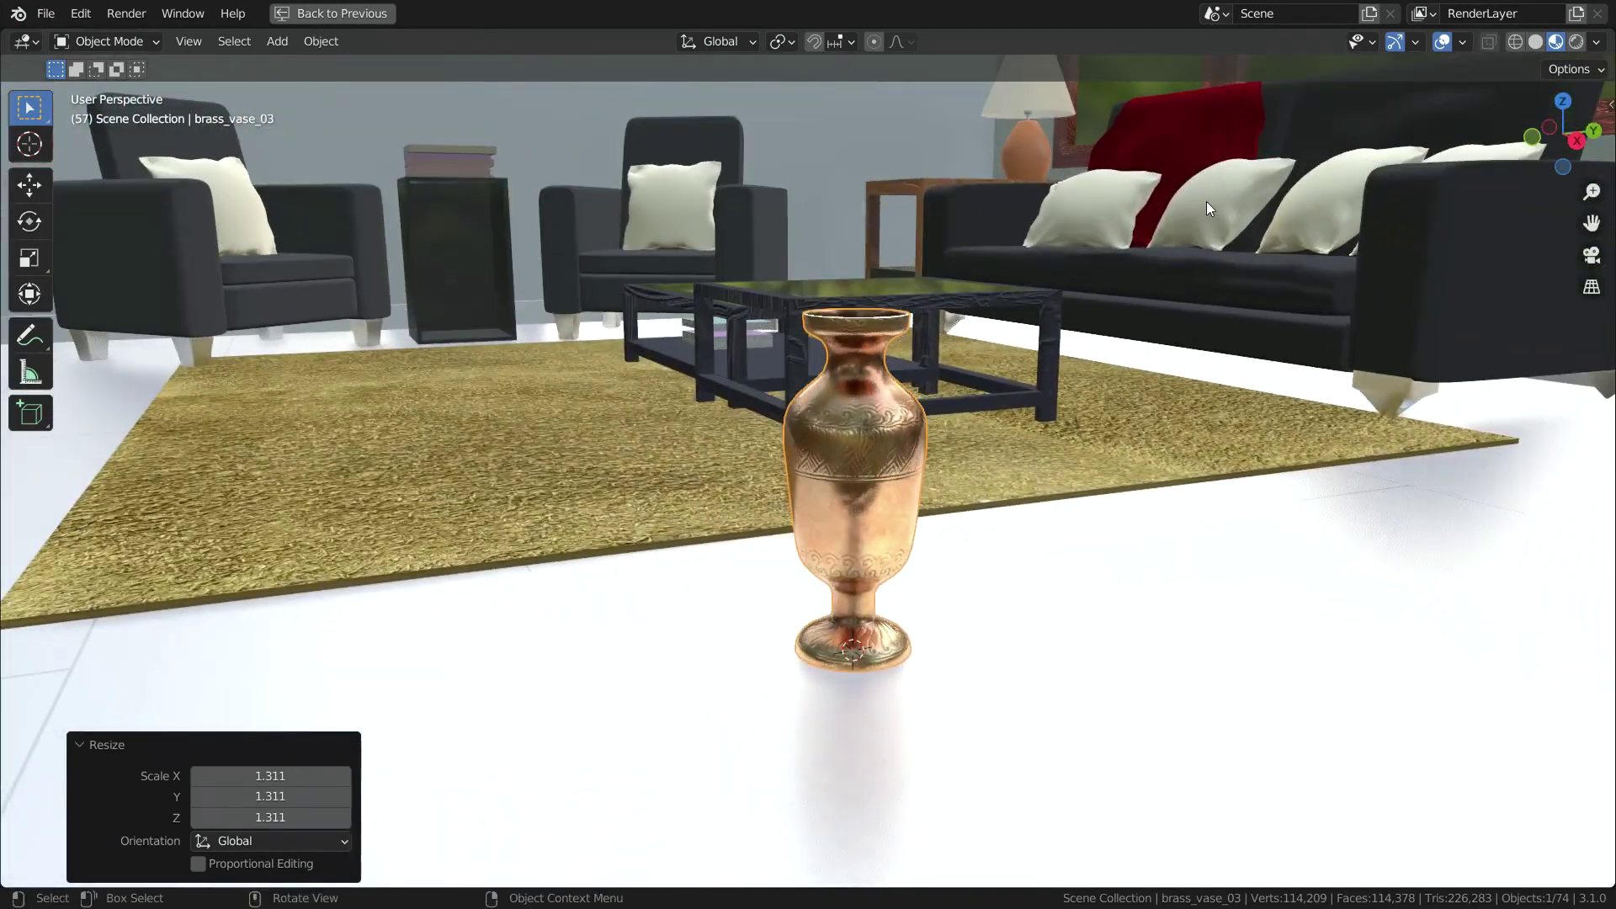
Step: In Edit Mode, scale the face loop around the middle of the brass vase's body to about 0.677 and return to Object Mode
{"action": "scroll", "coordinate": [915, 490], "scroll_direction": "up", "scroll_amount": 2}
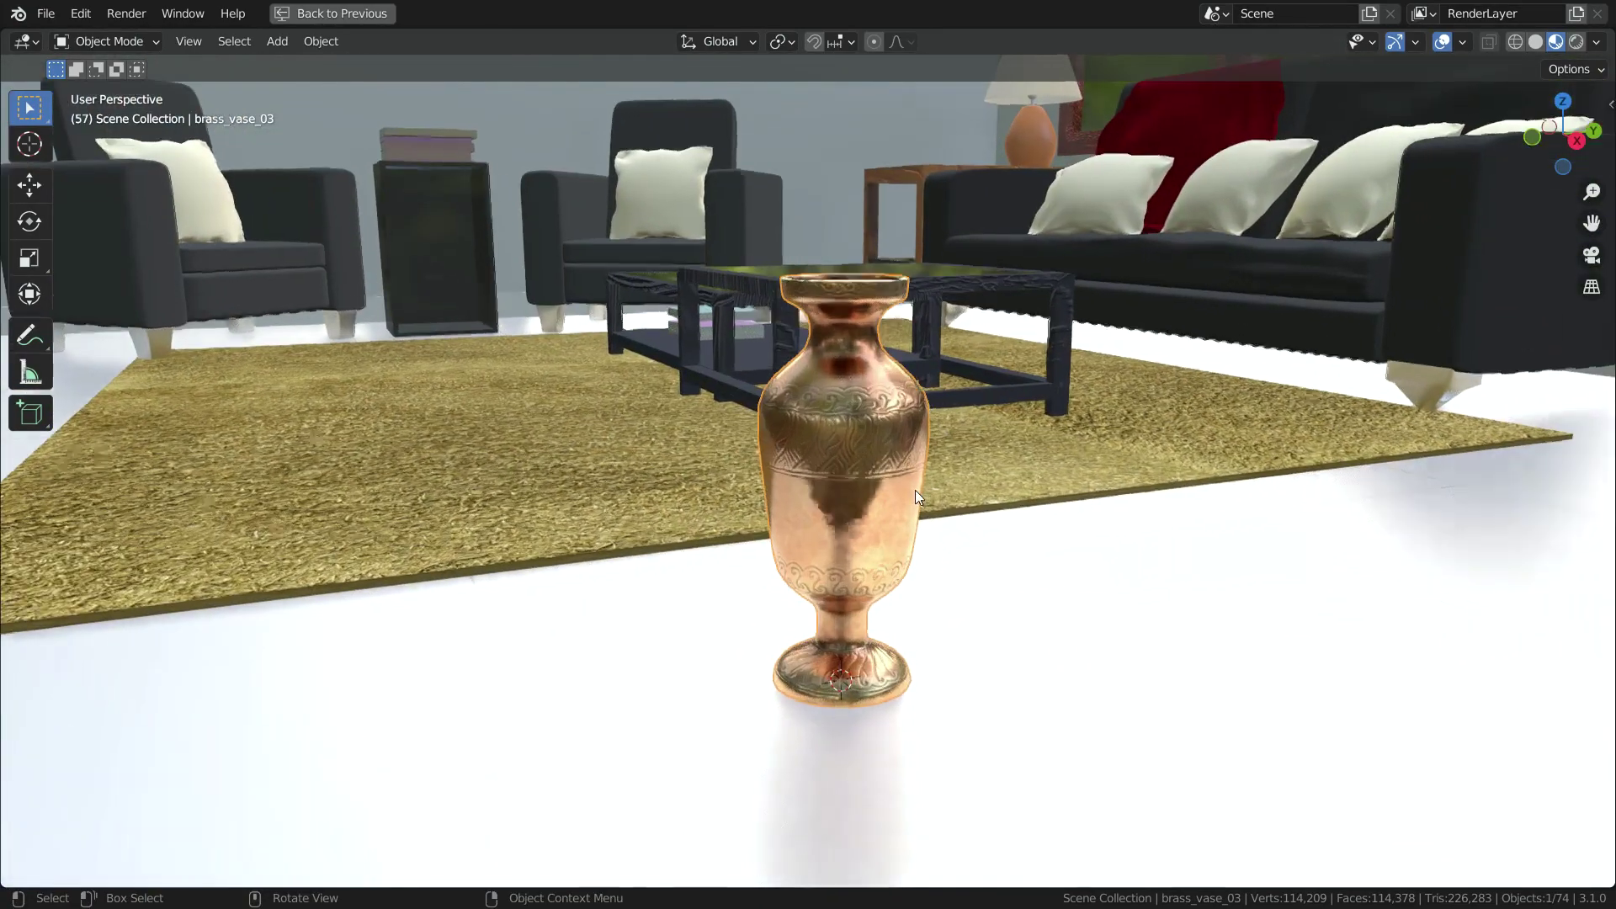
{"action": "left_click", "coordinate": [94, 40]}
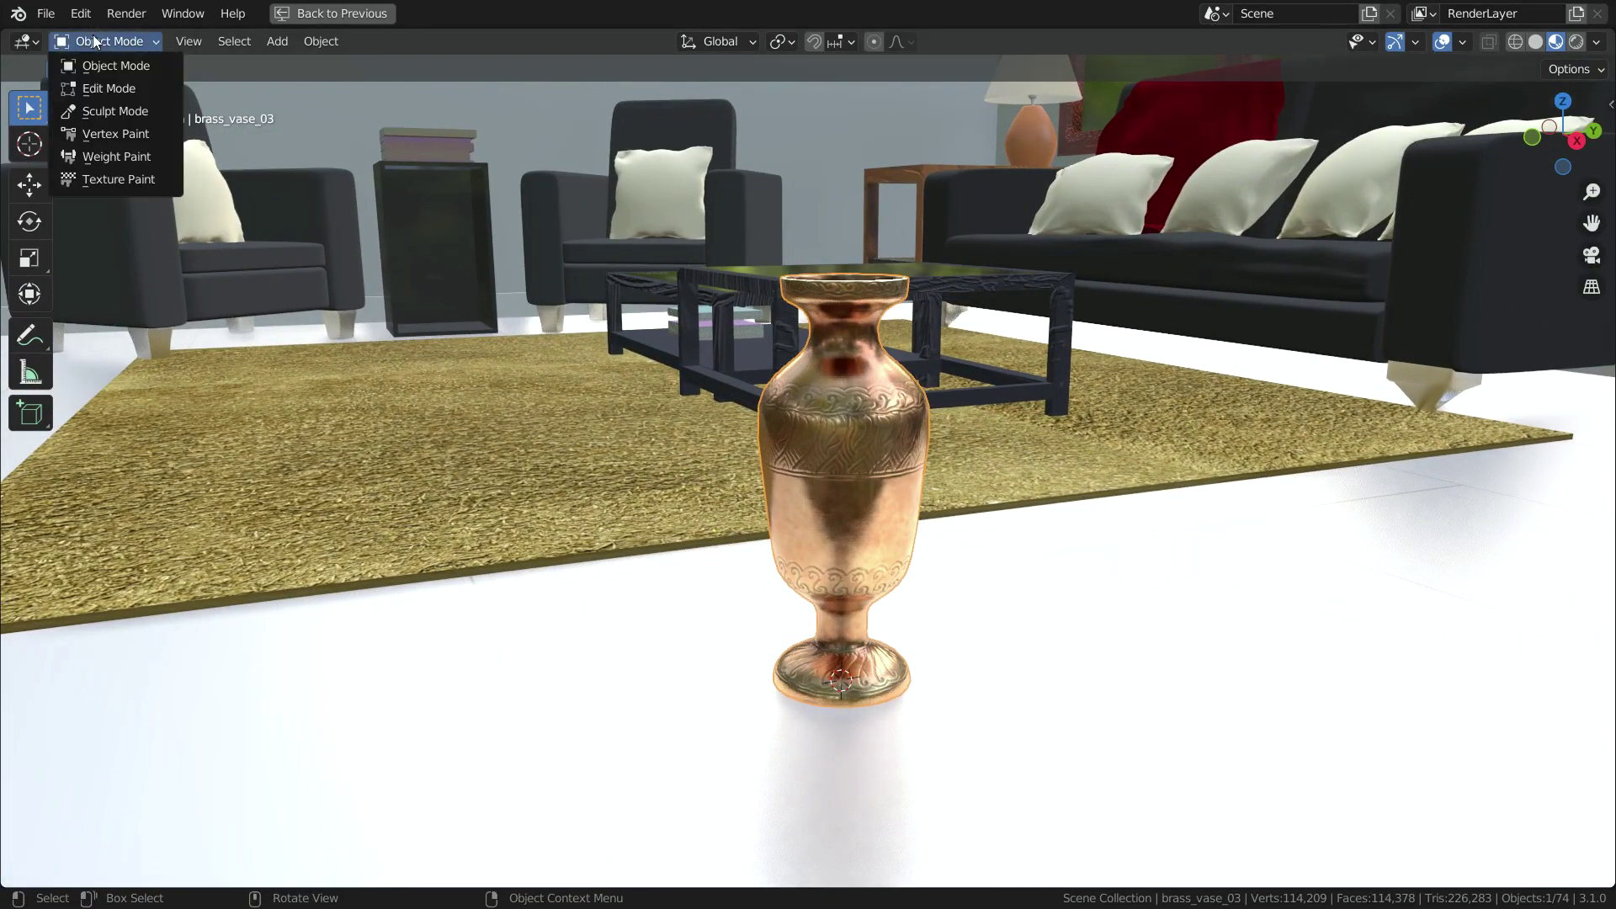
{"action": "left_click", "coordinate": [103, 88]}
{"action": "scroll", "coordinate": [839, 532], "scroll_direction": "up", "scroll_amount": 2}
{"action": "left_click", "coordinate": [839, 530], "text": "alt"}
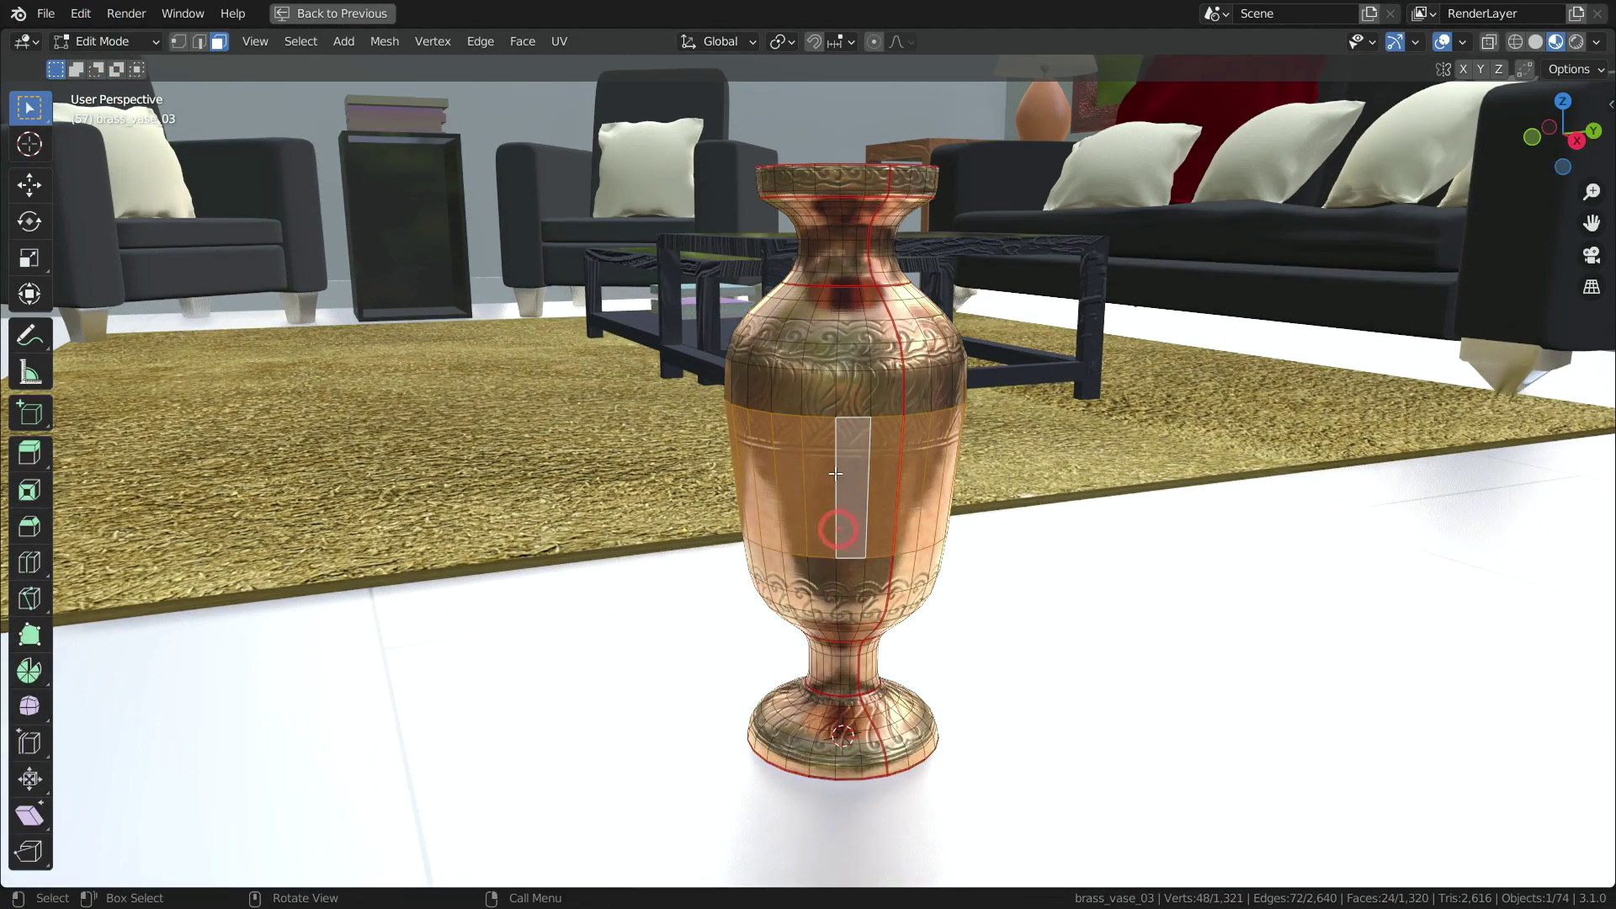
{"action": "key", "text": "s"}
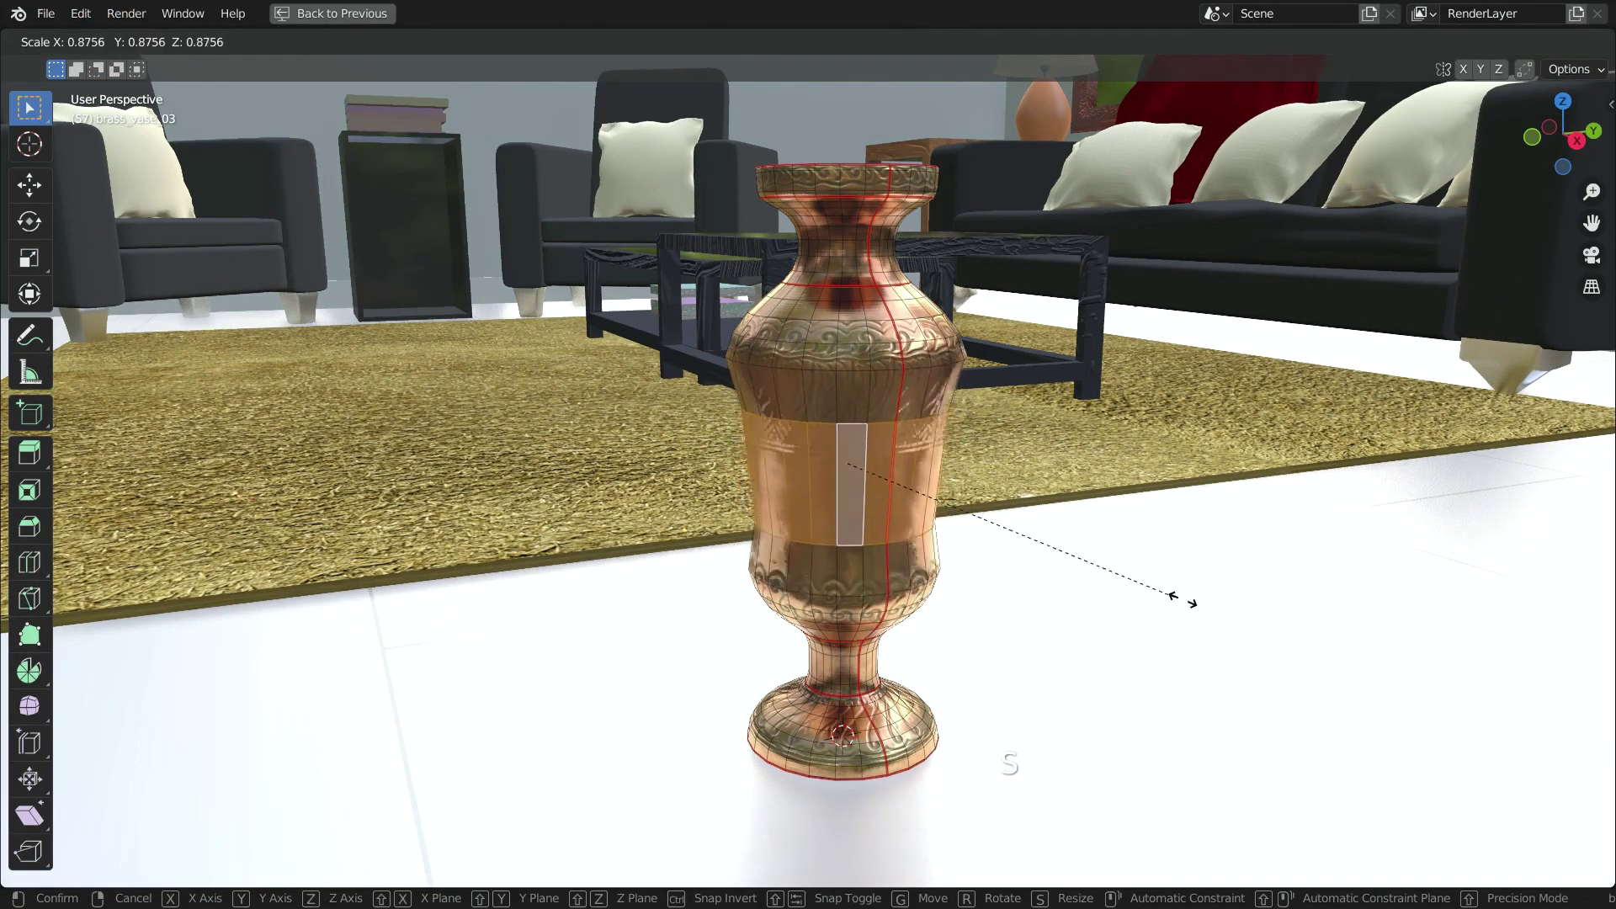
{"action": "left_click", "coordinate": [1095, 575]}
{"action": "left_click", "coordinate": [101, 41]}
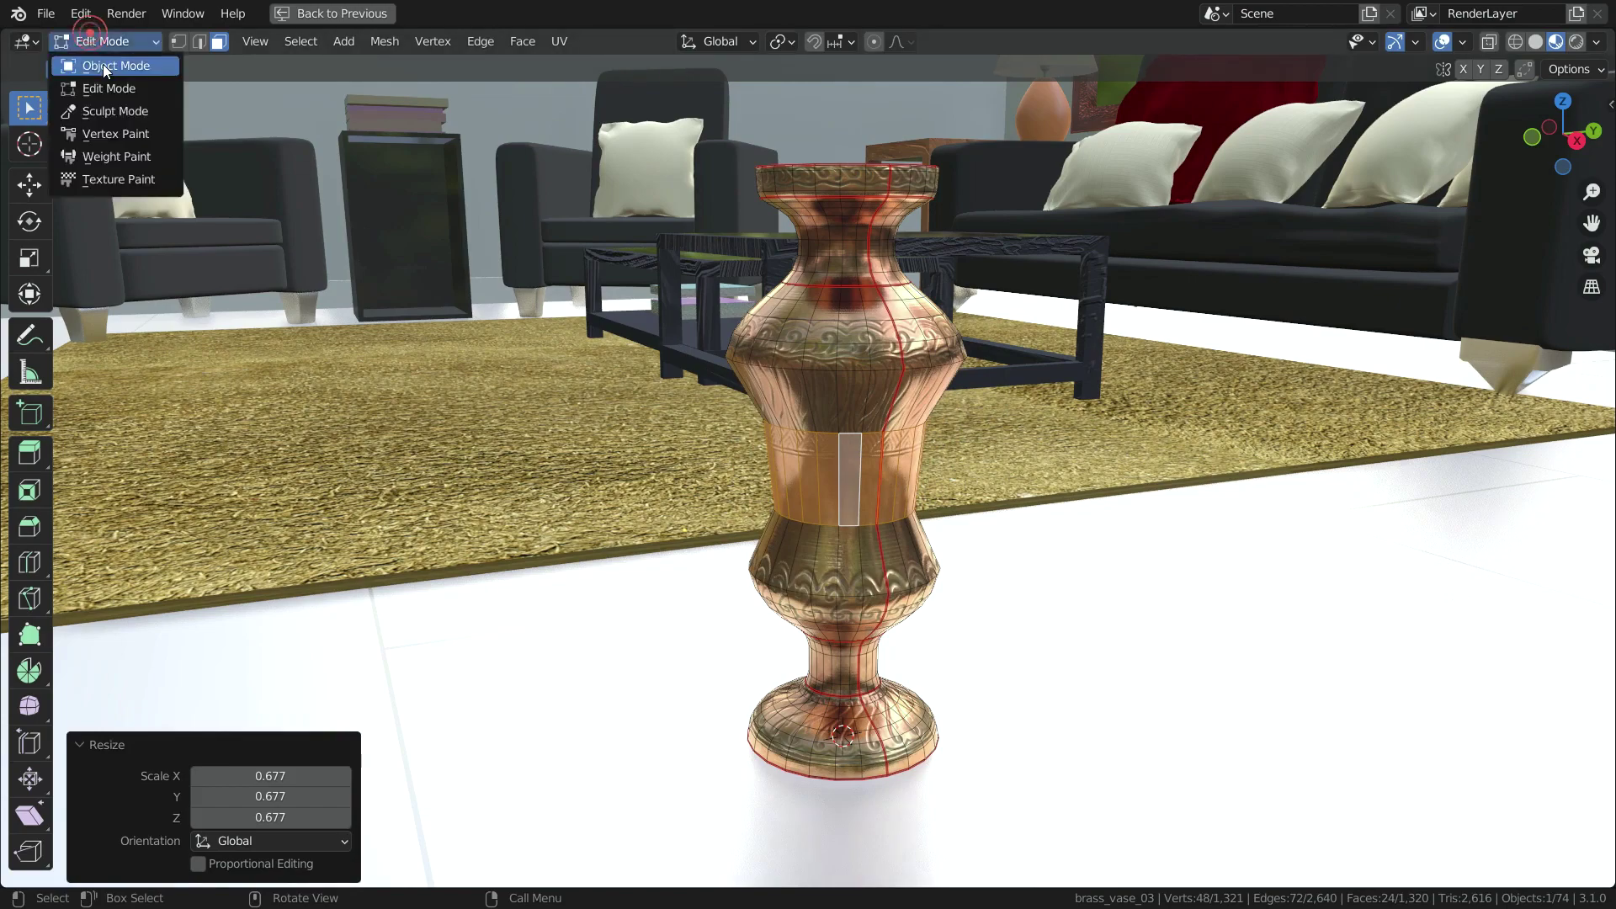
{"action": "left_click", "coordinate": [102, 64]}
Step: Snap the 3D cursor to the glass top face of the coffee table's smaller section in Edit Mode, and return to Object Mode
{"action": "middle_click_drag", "start_coordinate": [968, 607], "coordinate": [1128, 621]}
{"action": "middle_click_drag", "start_coordinate": [695, 678], "coordinate": [579, 499], "text": "shift"}
{"action": "left_click", "coordinate": [638, 436]}
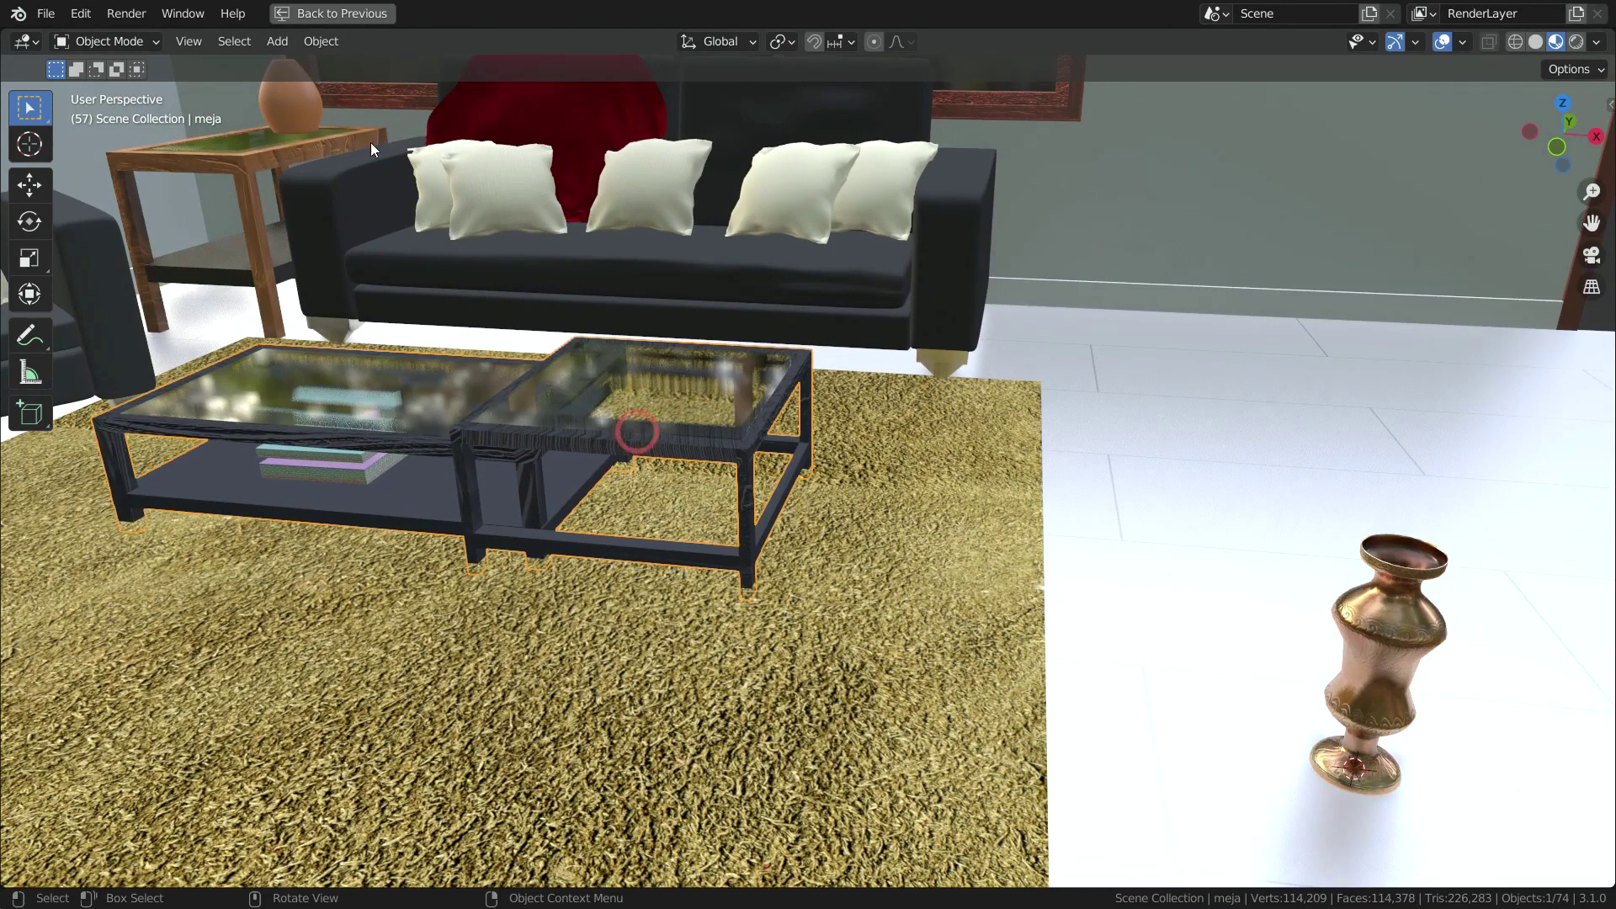
{"action": "left_click", "coordinate": [123, 47]}
{"action": "left_click", "coordinate": [128, 81]}
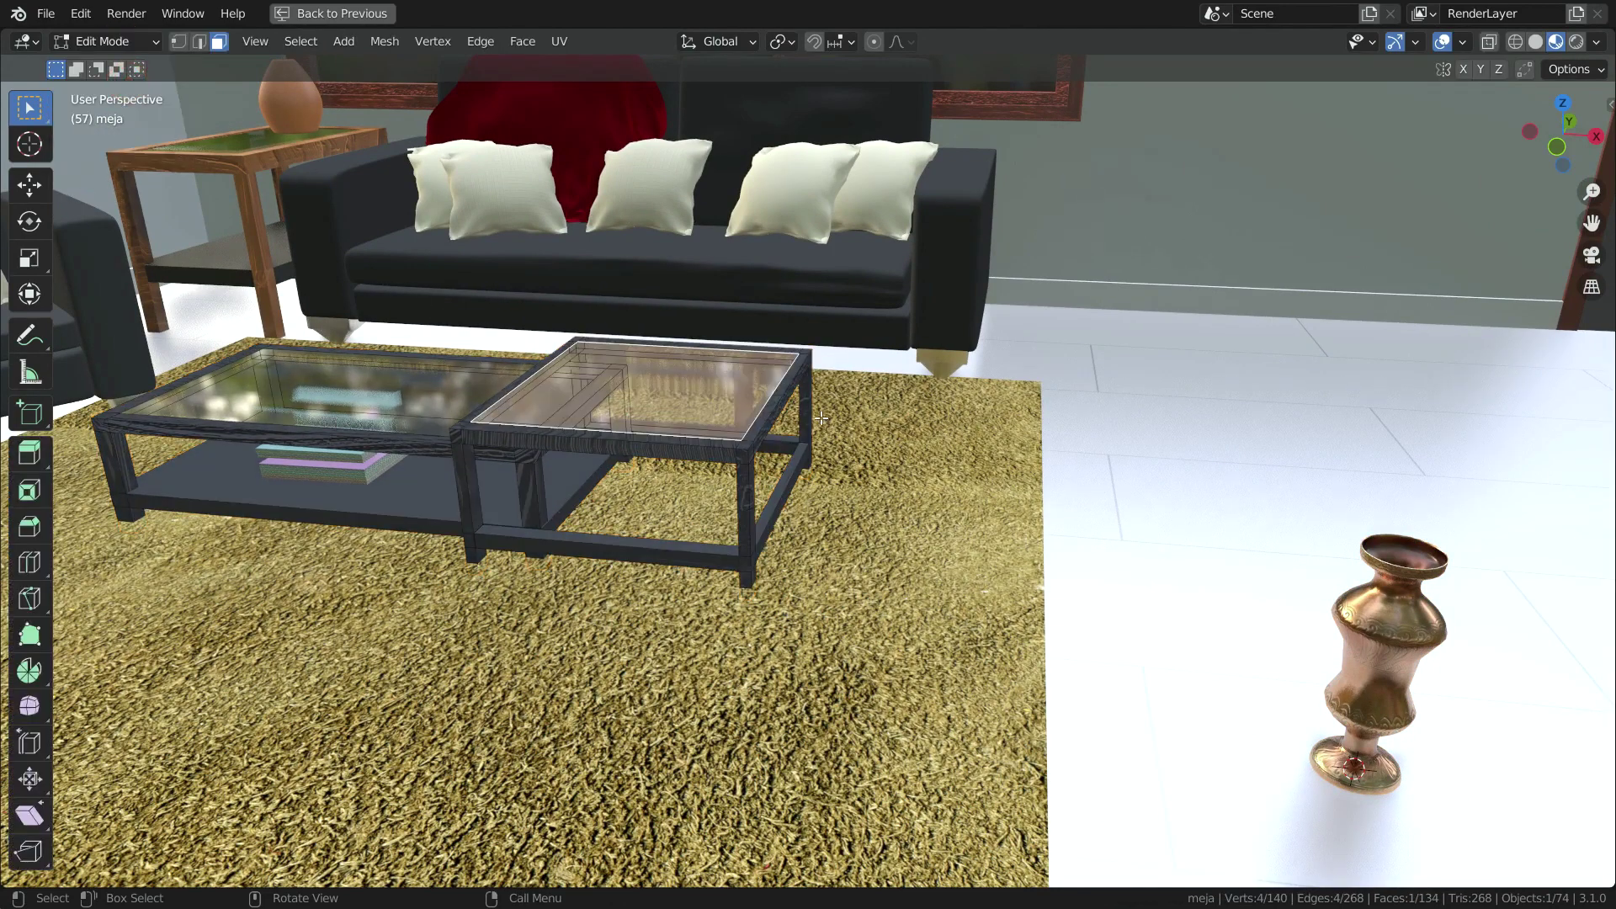
{"action": "left_click", "coordinate": [475, 383]}
{"action": "left_click", "coordinate": [596, 392]}
{"action": "scroll", "coordinate": [686, 410], "scroll_direction": "up", "scroll_amount": 2}
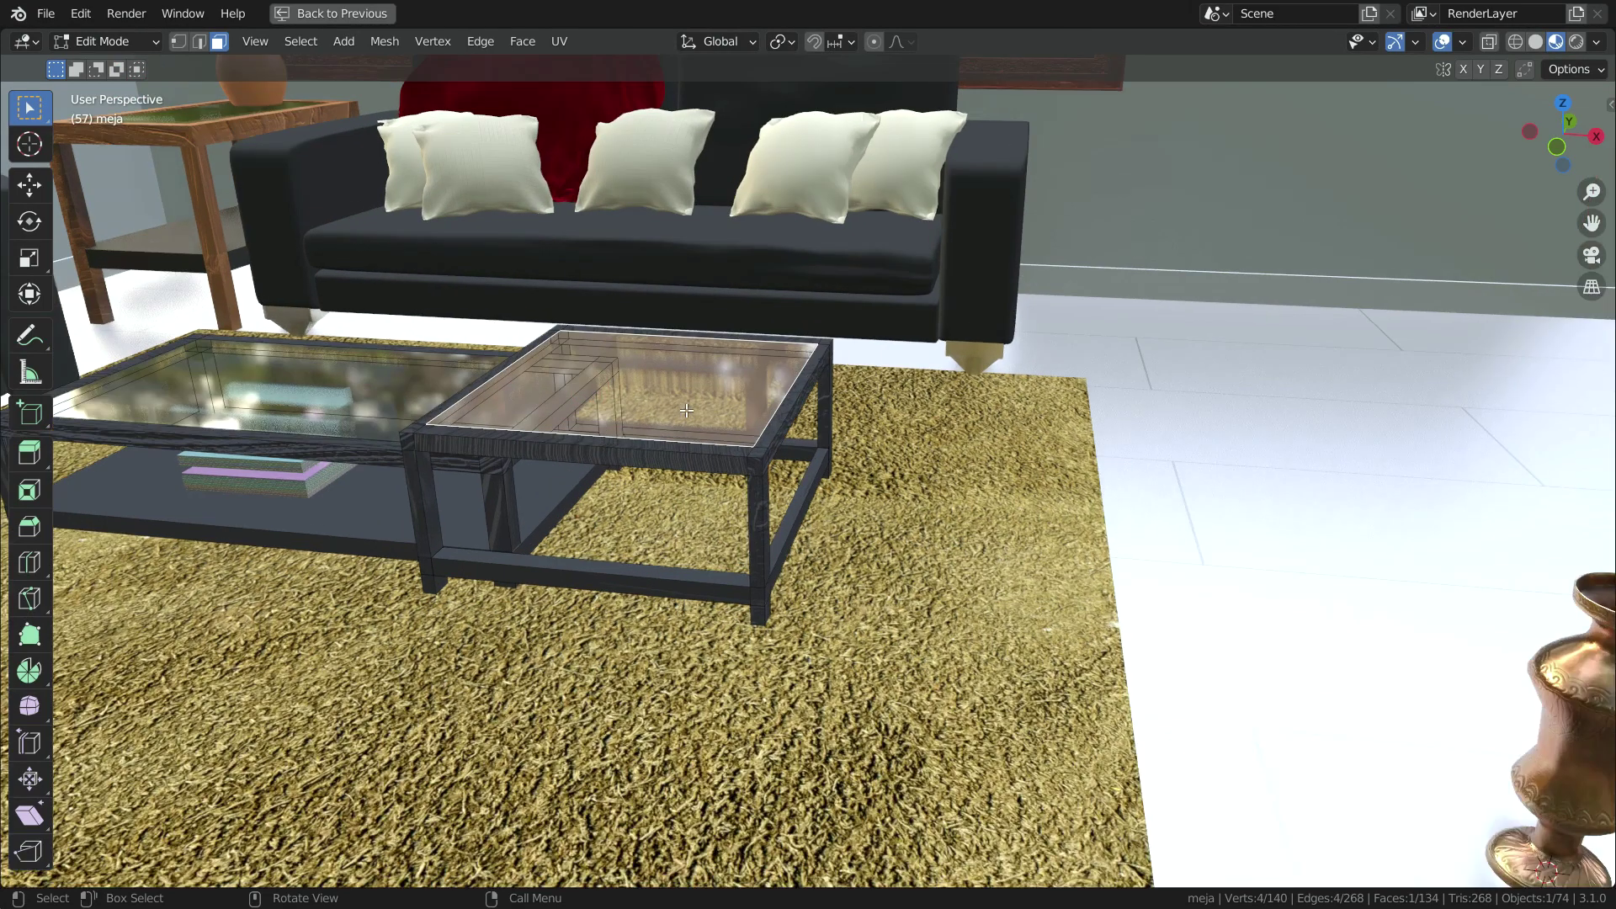
{"action": "key", "text": "shift+s"}
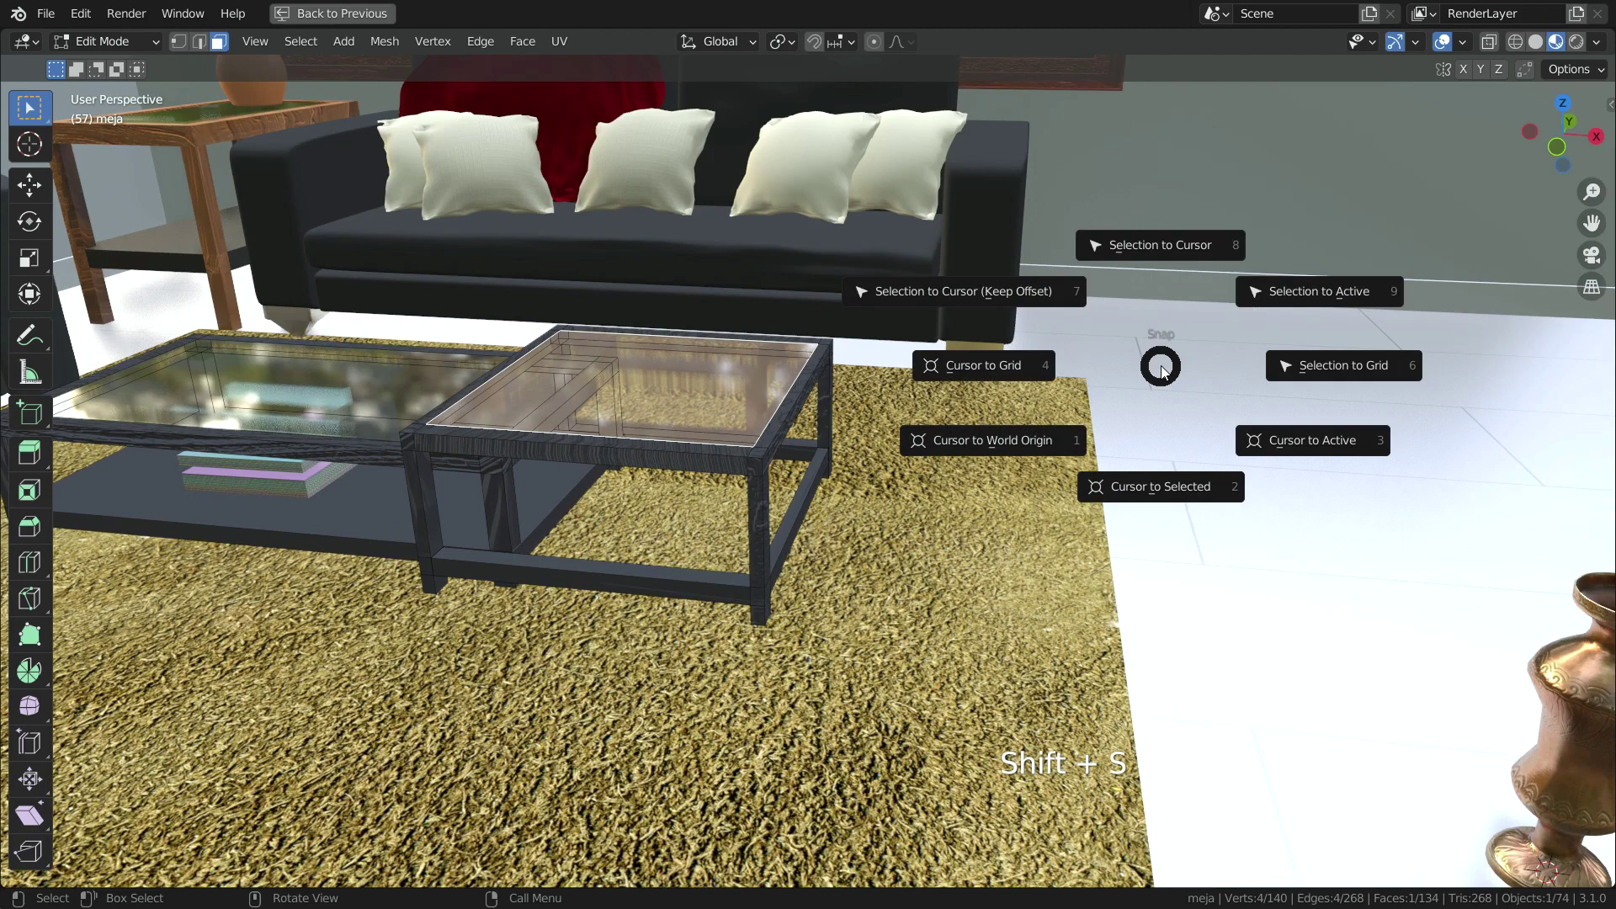
{"action": "left_click", "coordinate": [1163, 486]}
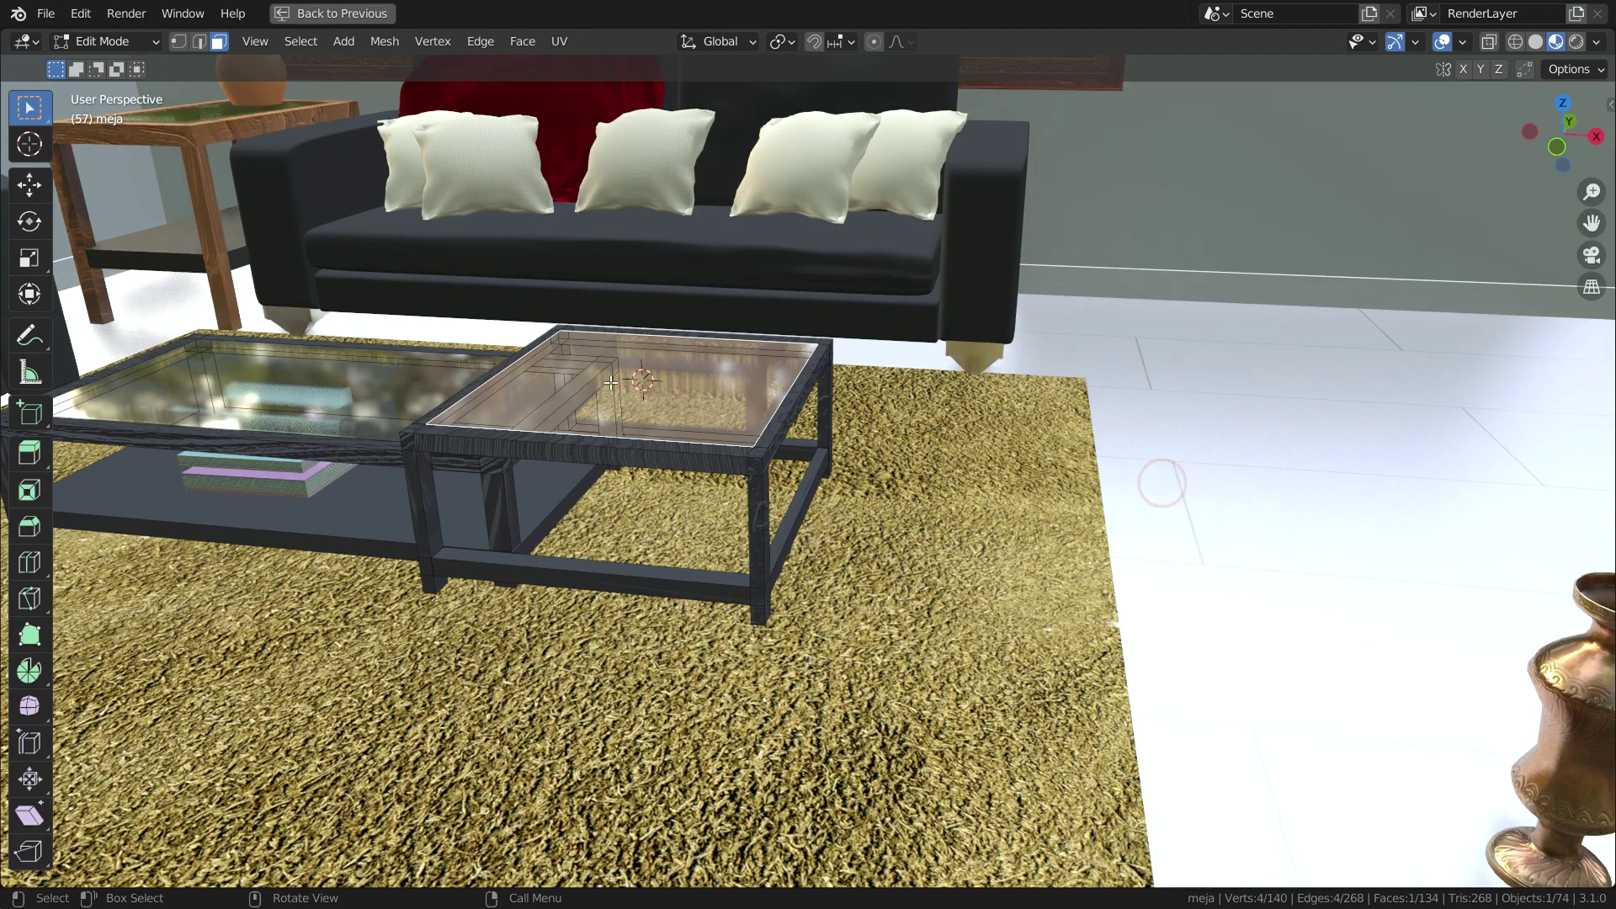
{"action": "left_click", "coordinate": [135, 37]}
{"action": "left_click", "coordinate": [121, 65]}
Step: Select the reshaped brass vase on the floor and snap it to the 3D cursor on the coffee table's glass top
{"action": "middle_click_drag", "start_coordinate": [1182, 579], "coordinate": [1221, 567], "text": "shift"}
{"action": "left_click", "coordinate": [1220, 568]}
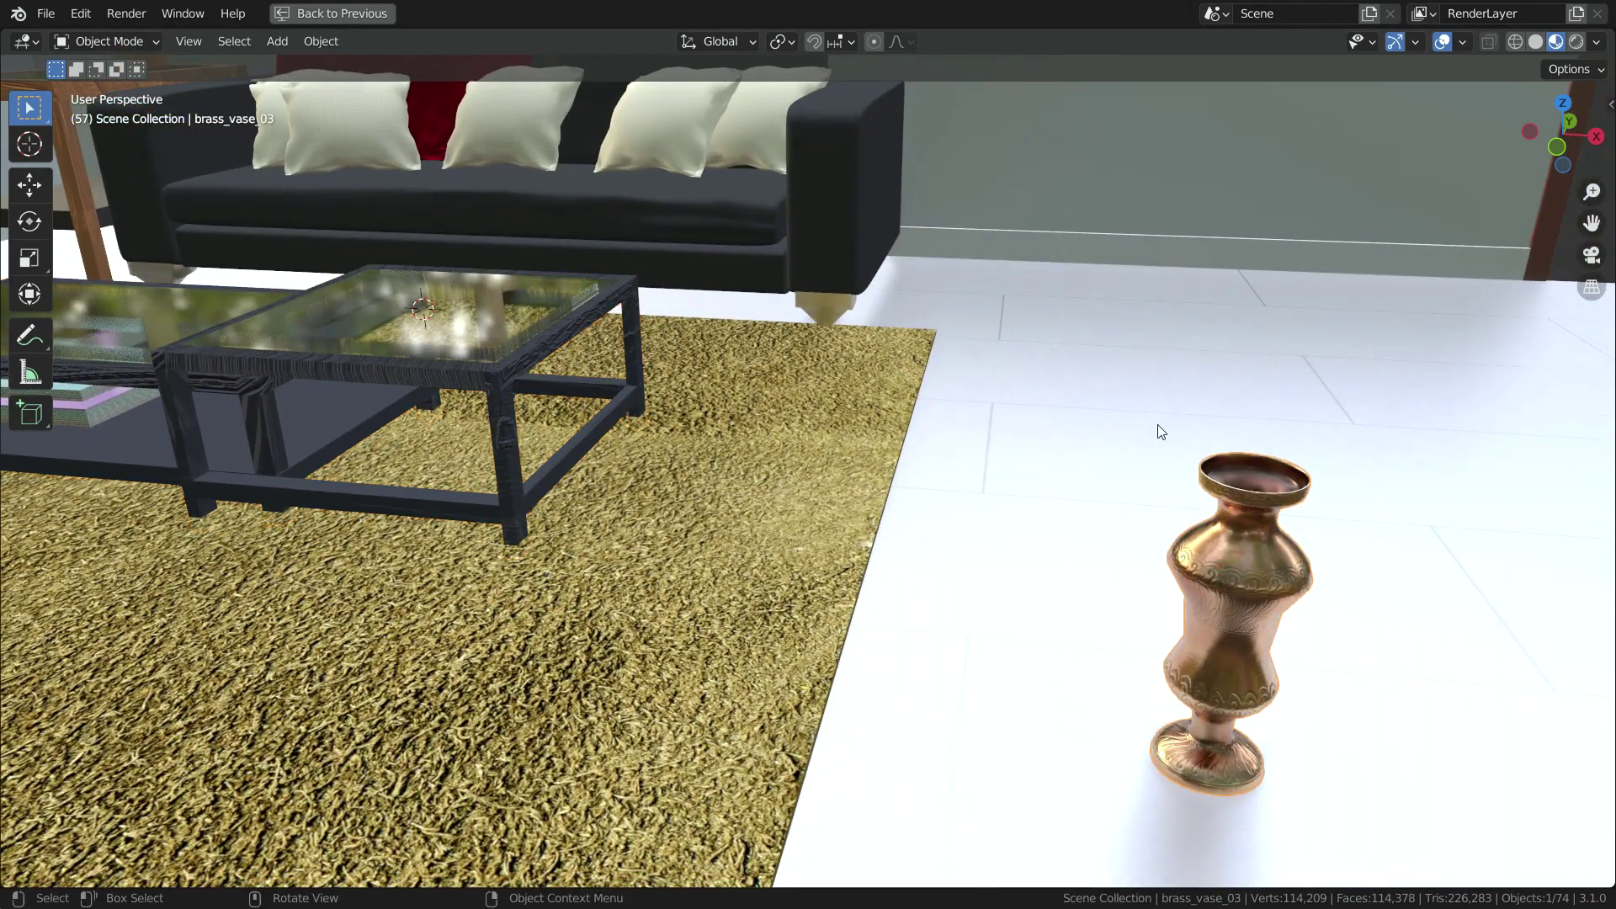
{"action": "key", "text": "shift+s"}
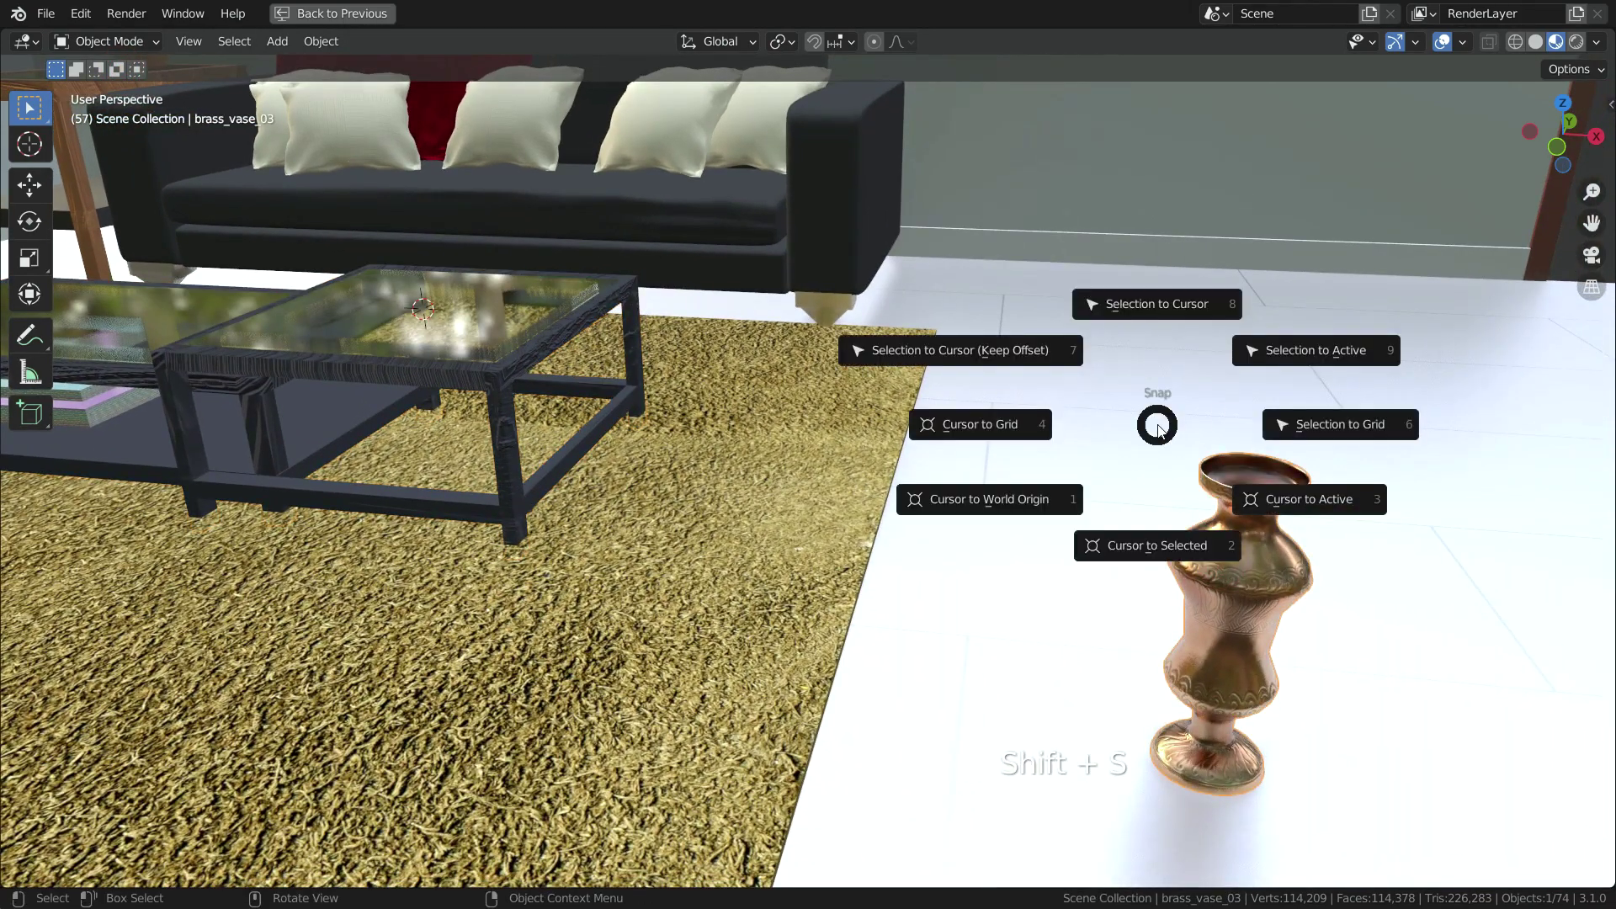
{"action": "left_click", "coordinate": [1128, 304]}
Step: Snap the 3D cursor back to the world origin
{"action": "middle_click_drag", "start_coordinate": [1128, 300], "coordinate": [1020, 652]}
{"action": "scroll", "coordinate": [871, 517], "scroll_direction": "up", "scroll_amount": 3}
{"action": "middle_click_drag", "start_coordinate": [870, 517], "coordinate": [1006, 412]}
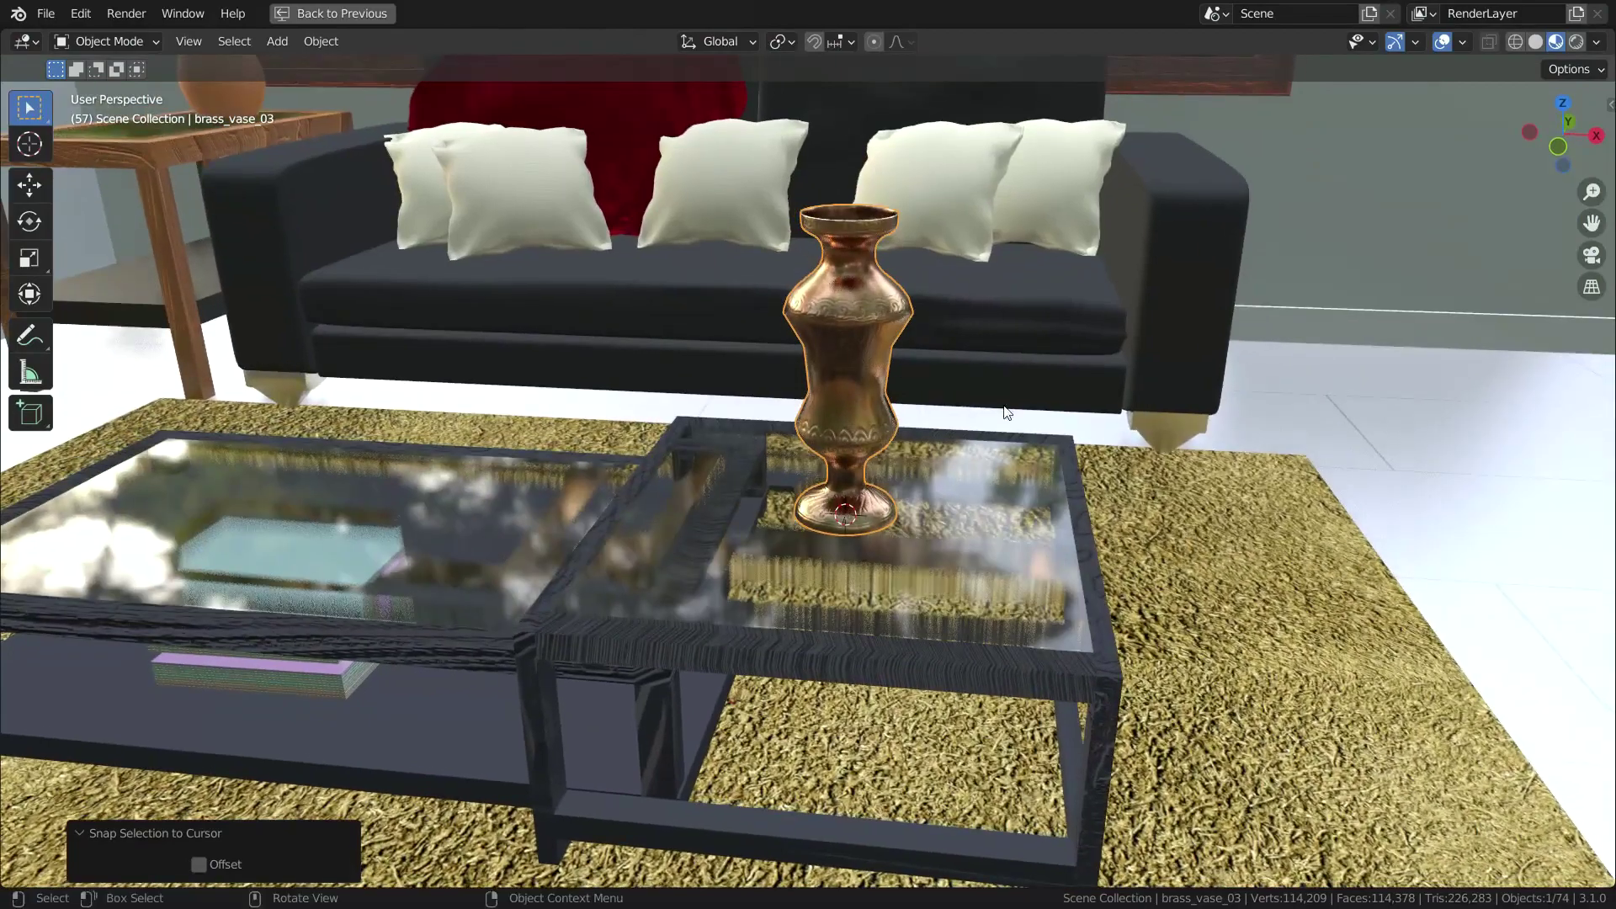
{"action": "key", "text": "shift+s"}
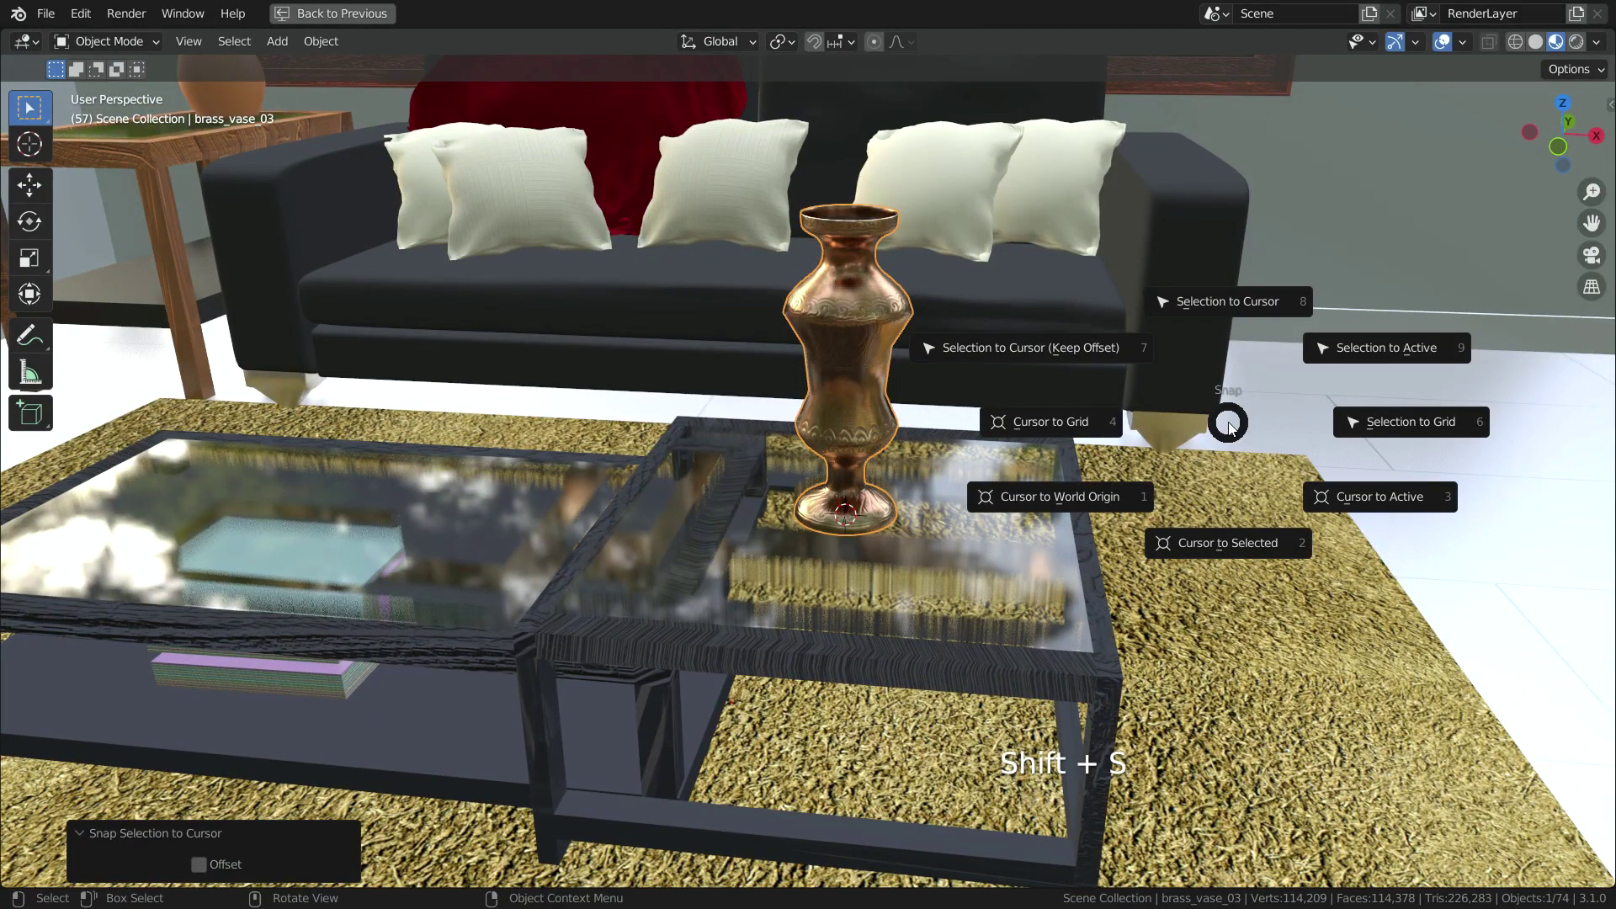
{"action": "left_click", "coordinate": [1086, 496]}
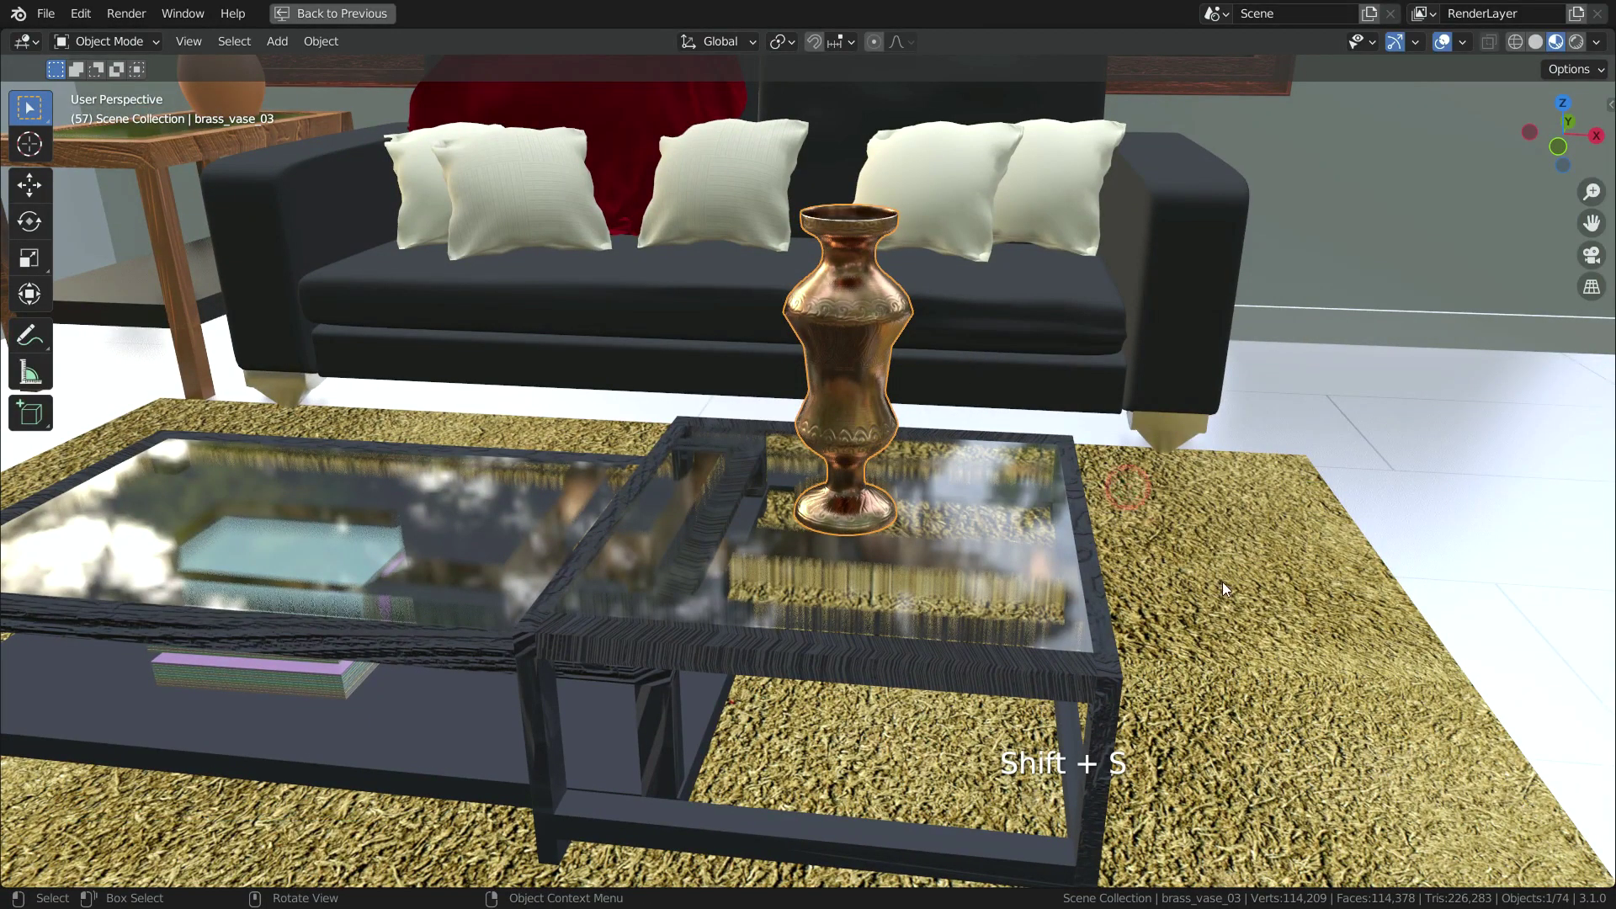
Step: Link the brass_vase_03 object from the Object category of Vase.blend in the Desktop folder into the living room scene
{"action": "middle_click_drag", "start_coordinate": [1222, 582], "coordinate": [1149, 561], "text": "shift"}
{"action": "middle_click_drag", "start_coordinate": [1107, 628], "coordinate": [1181, 297]}
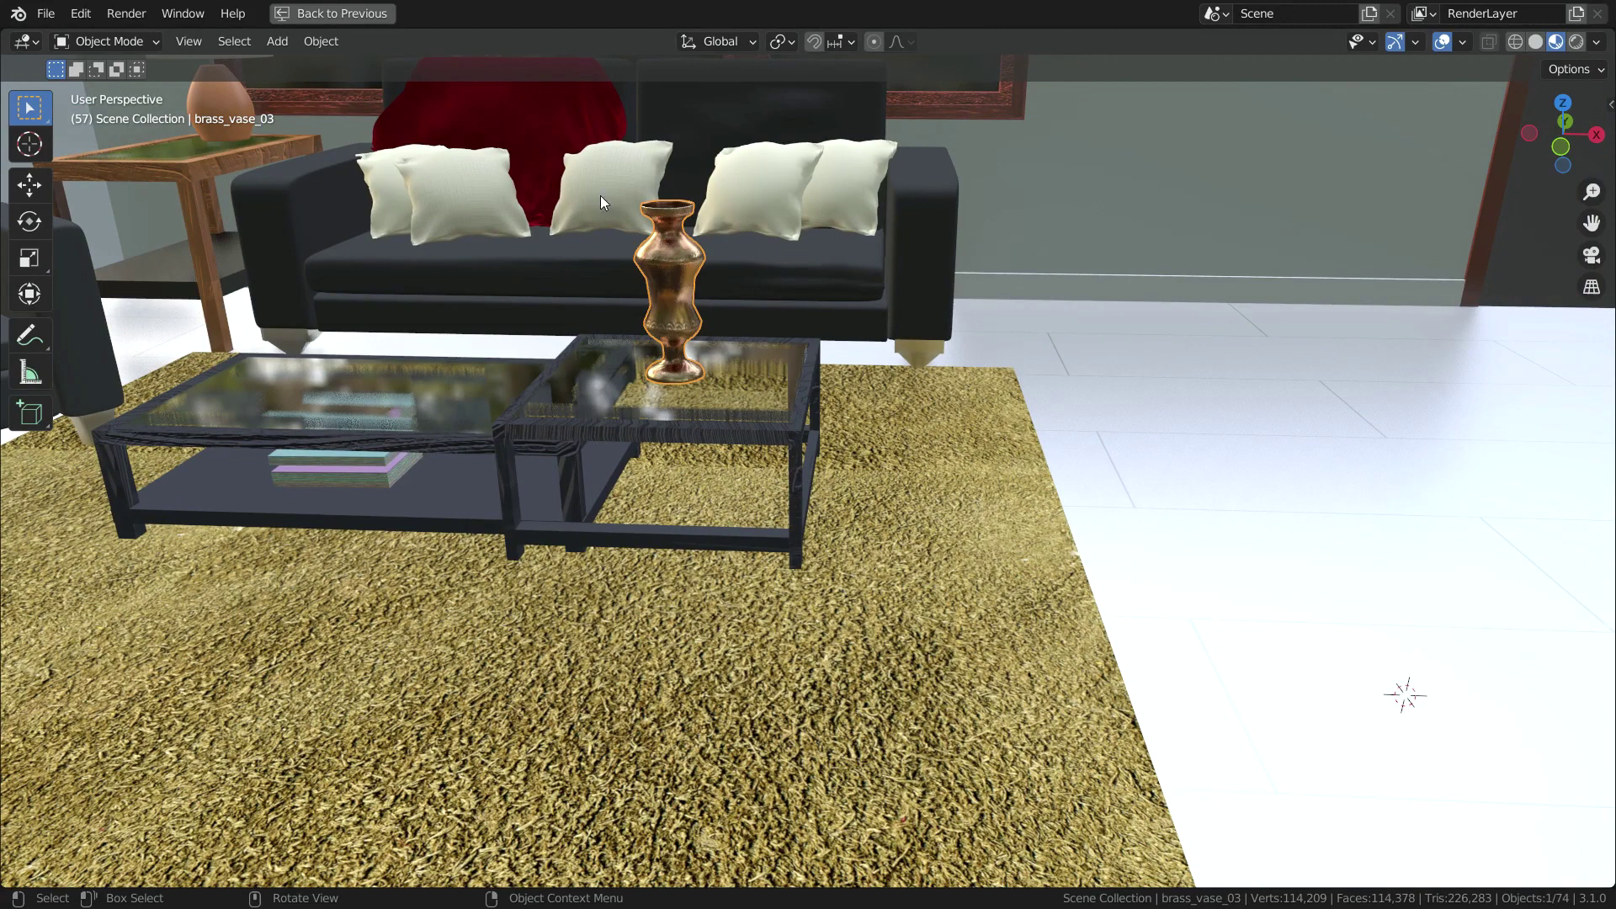
{"action": "left_click", "coordinate": [47, 13]}
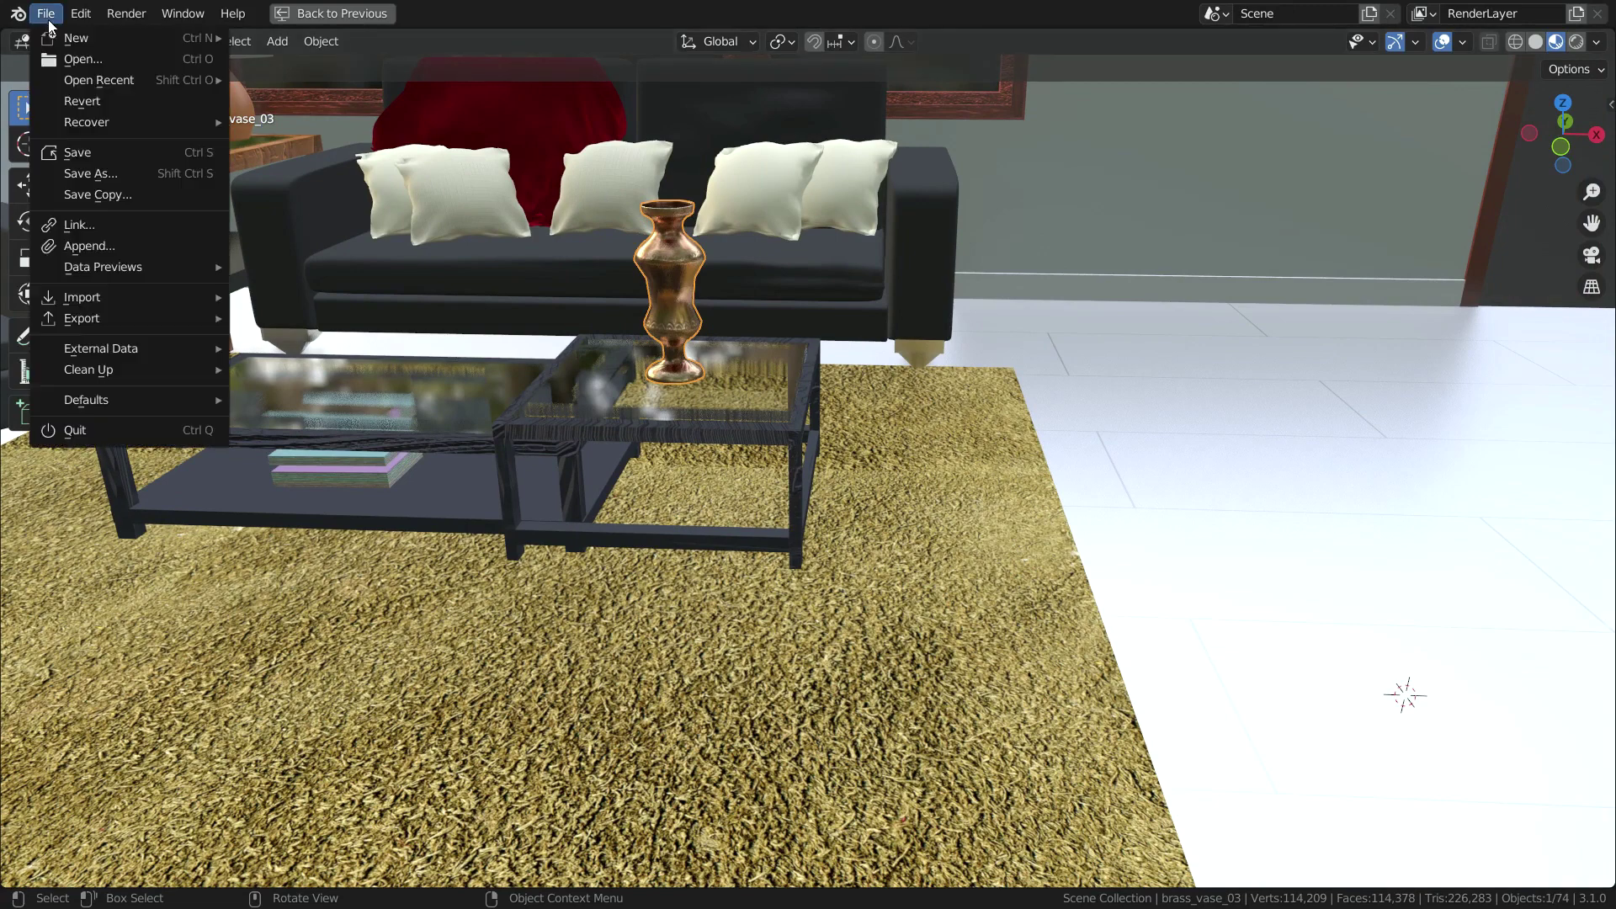
{"action": "left_click", "coordinate": [91, 223]}
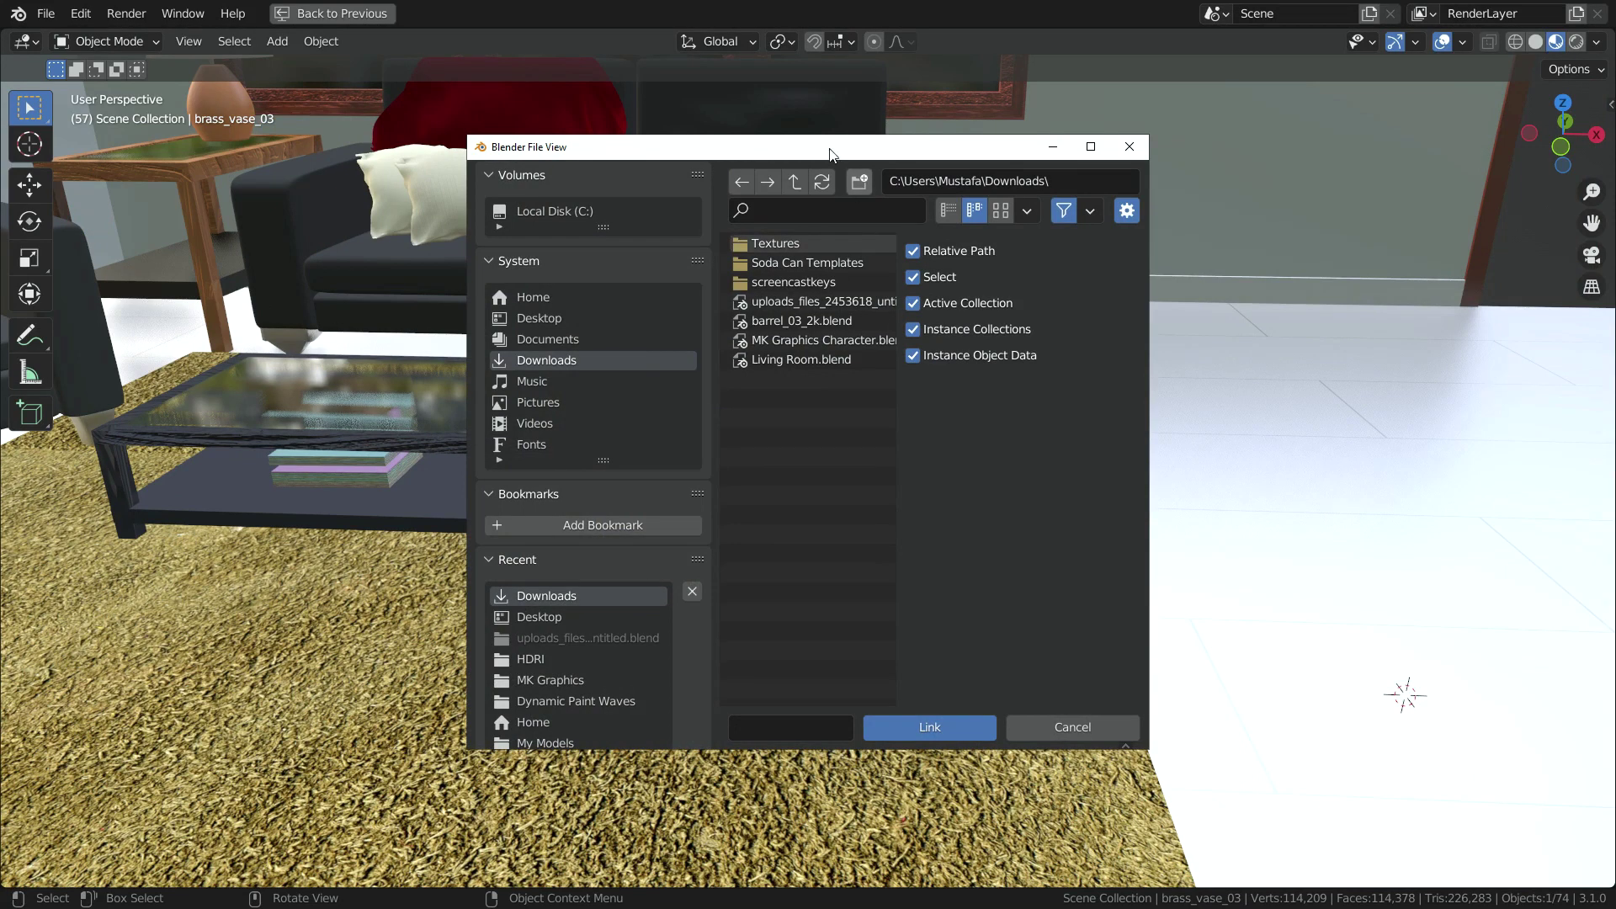
{"action": "left_click", "coordinate": [540, 316]}
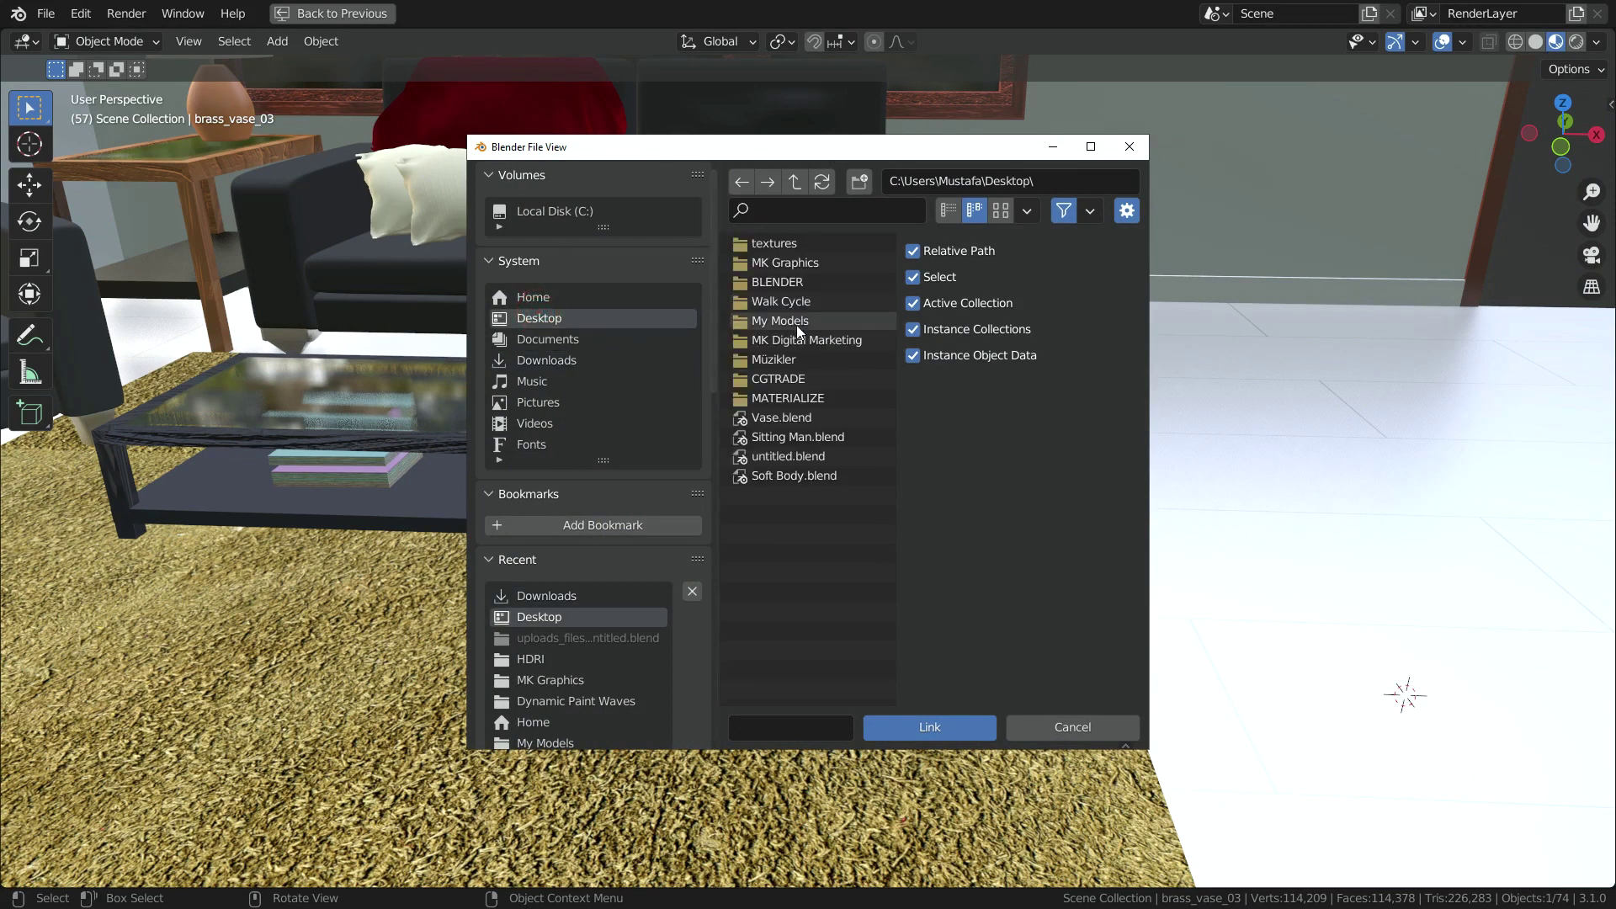
{"action": "left_click", "coordinate": [779, 417]}
{"action": "left_click", "coordinate": [942, 729]}
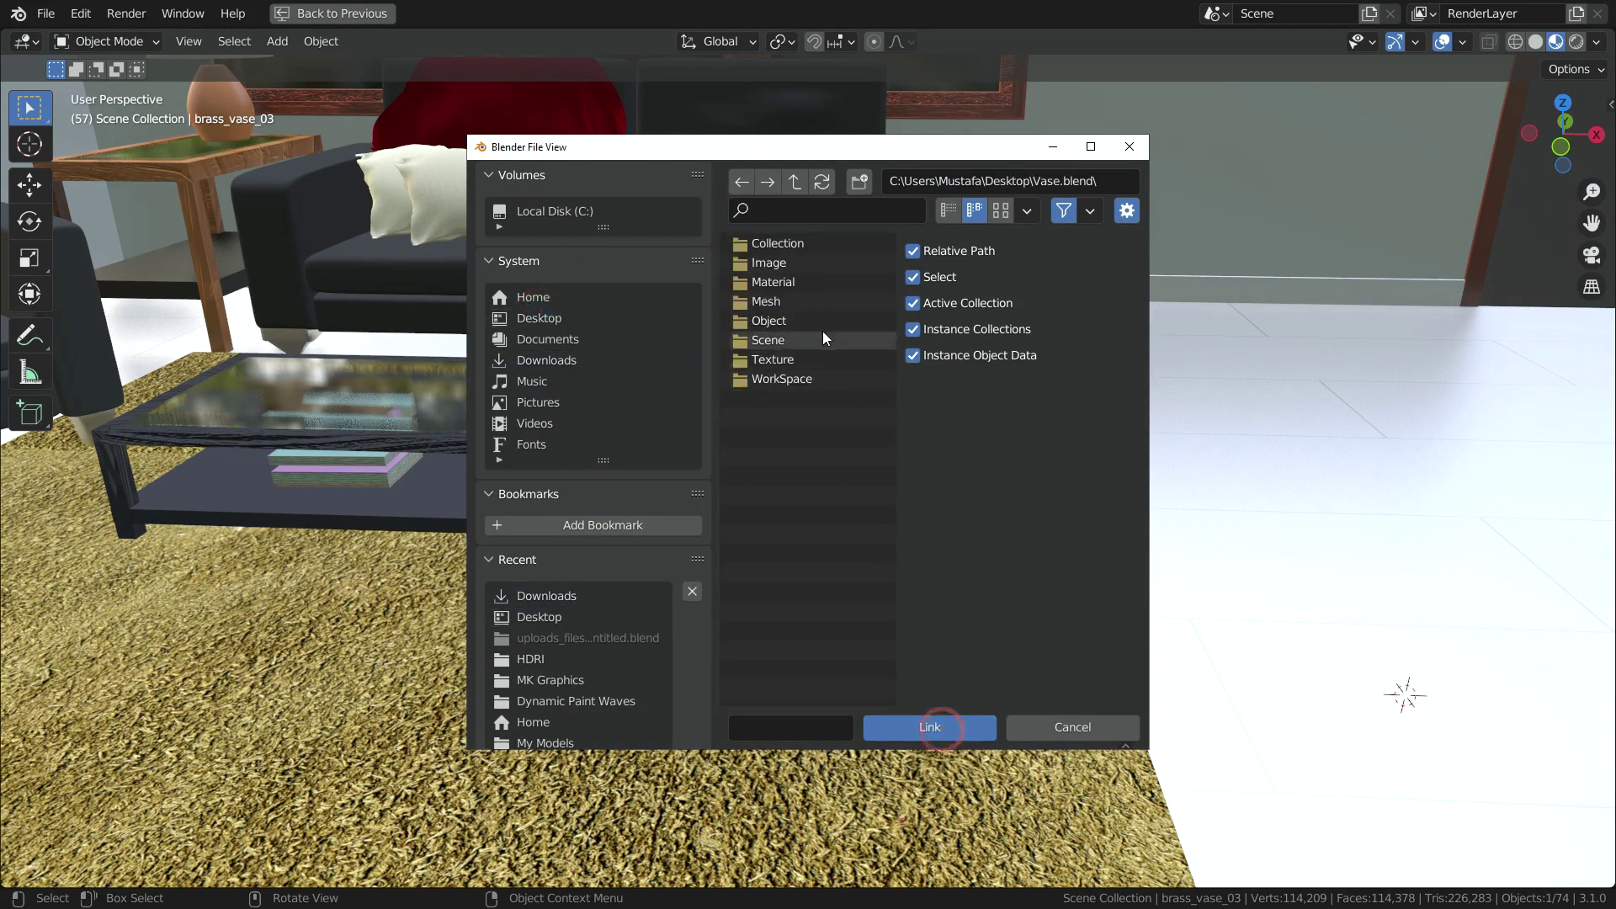
{"action": "left_click", "coordinate": [773, 322]}
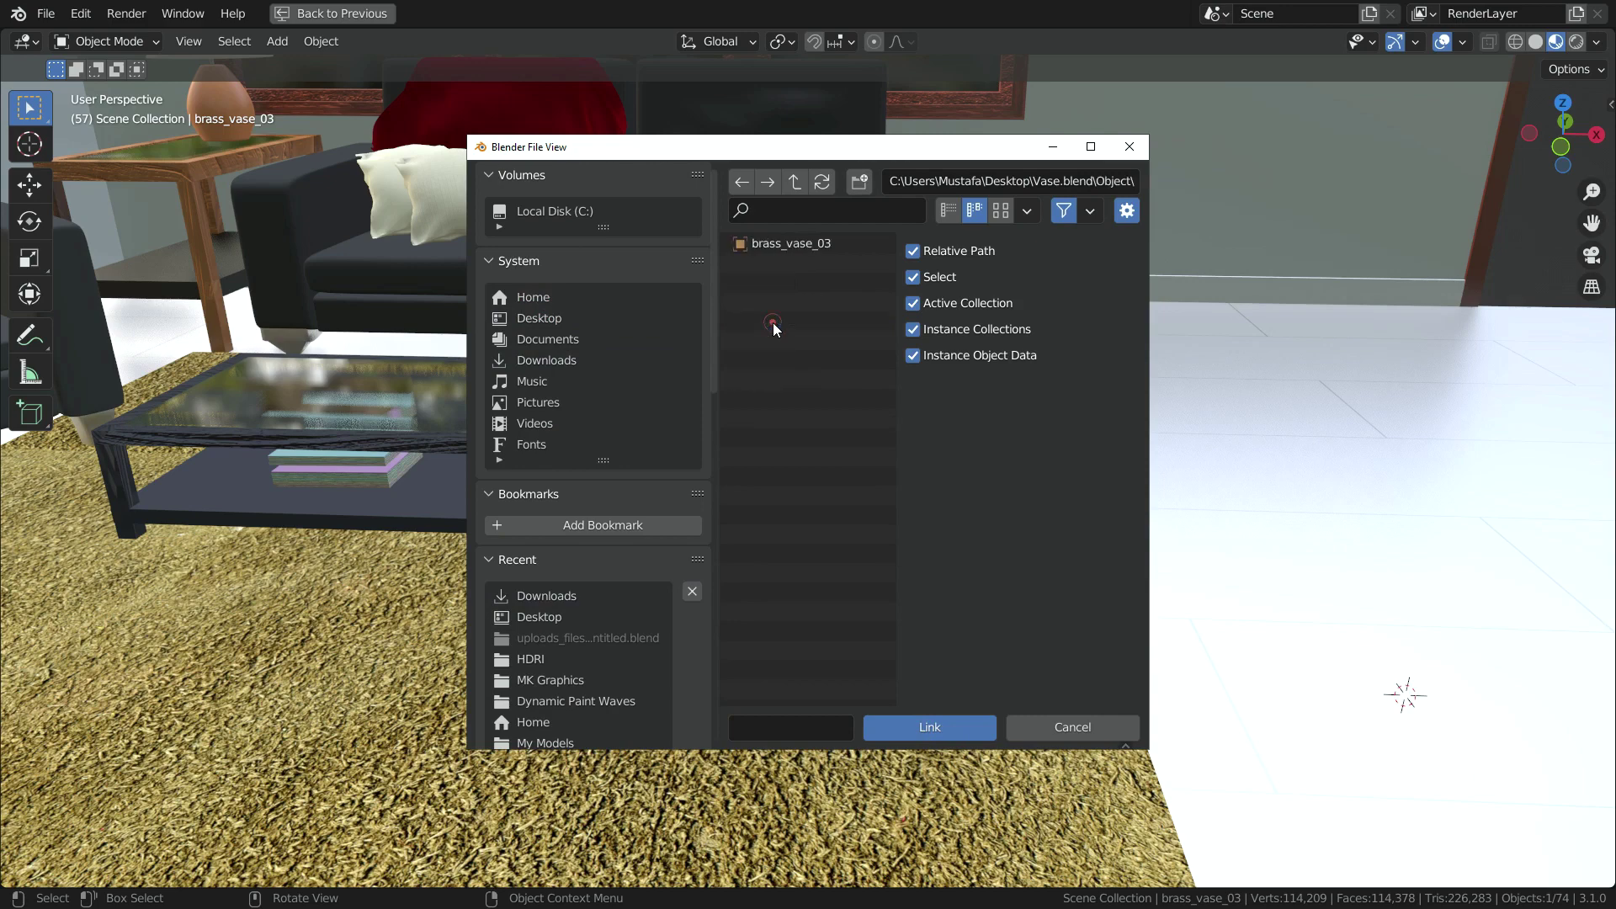
{"action": "left_click", "coordinate": [791, 243]}
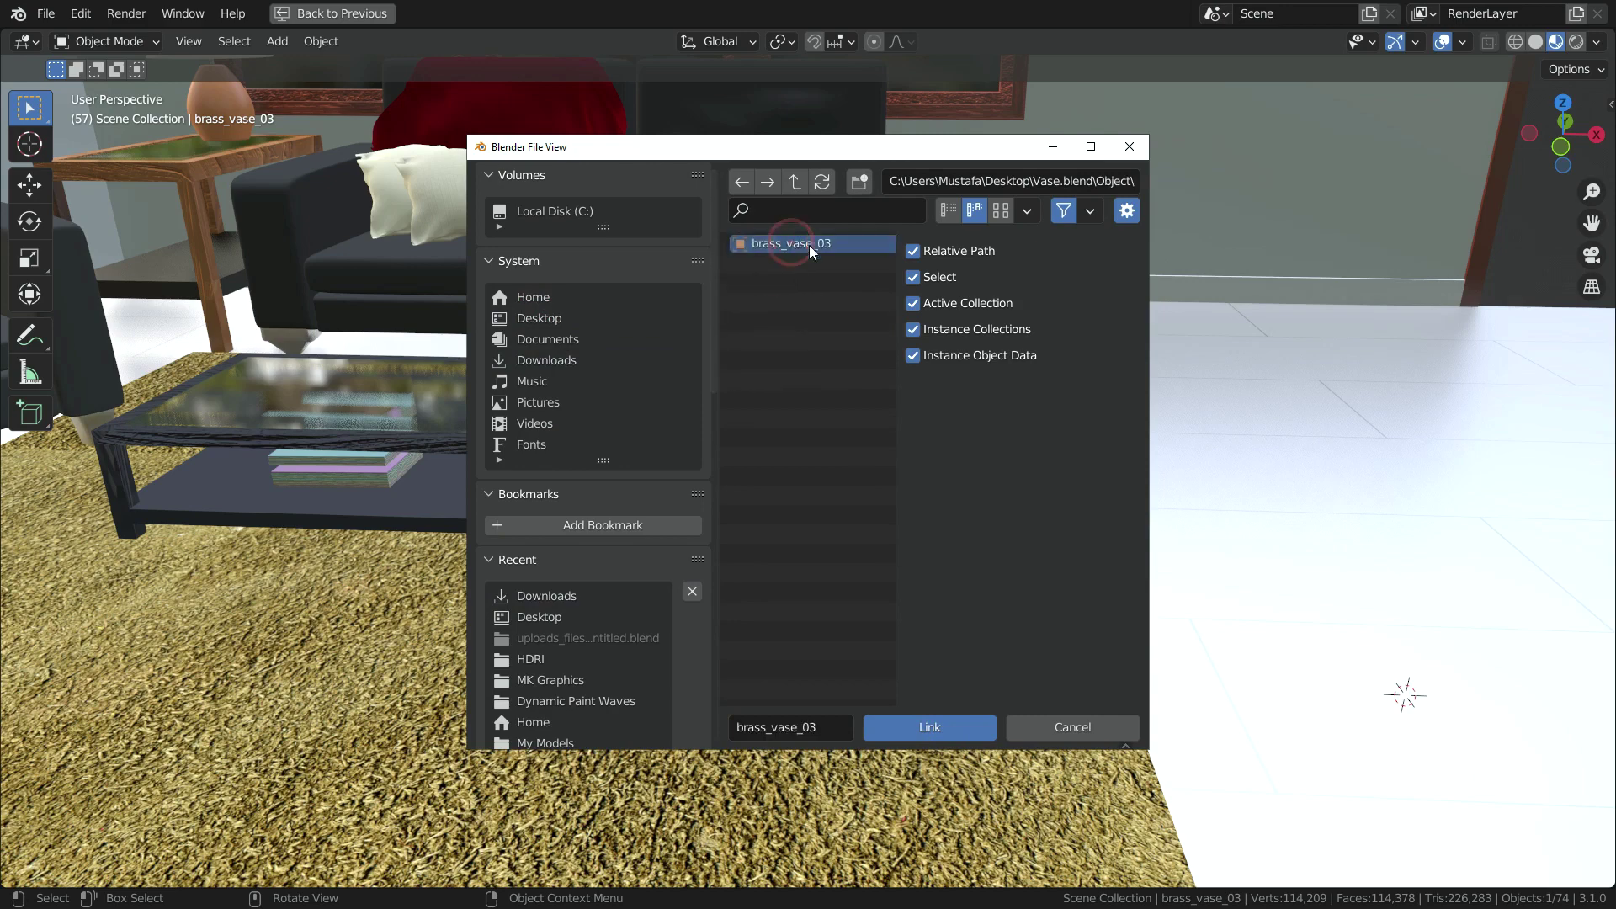
{"action": "left_click", "coordinate": [933, 722]}
Step: Try to move, rotate and scale the linked brass vase standing on the floor
{"action": "scroll", "coordinate": [1442, 683], "scroll_direction": "up", "scroll_amount": 5}
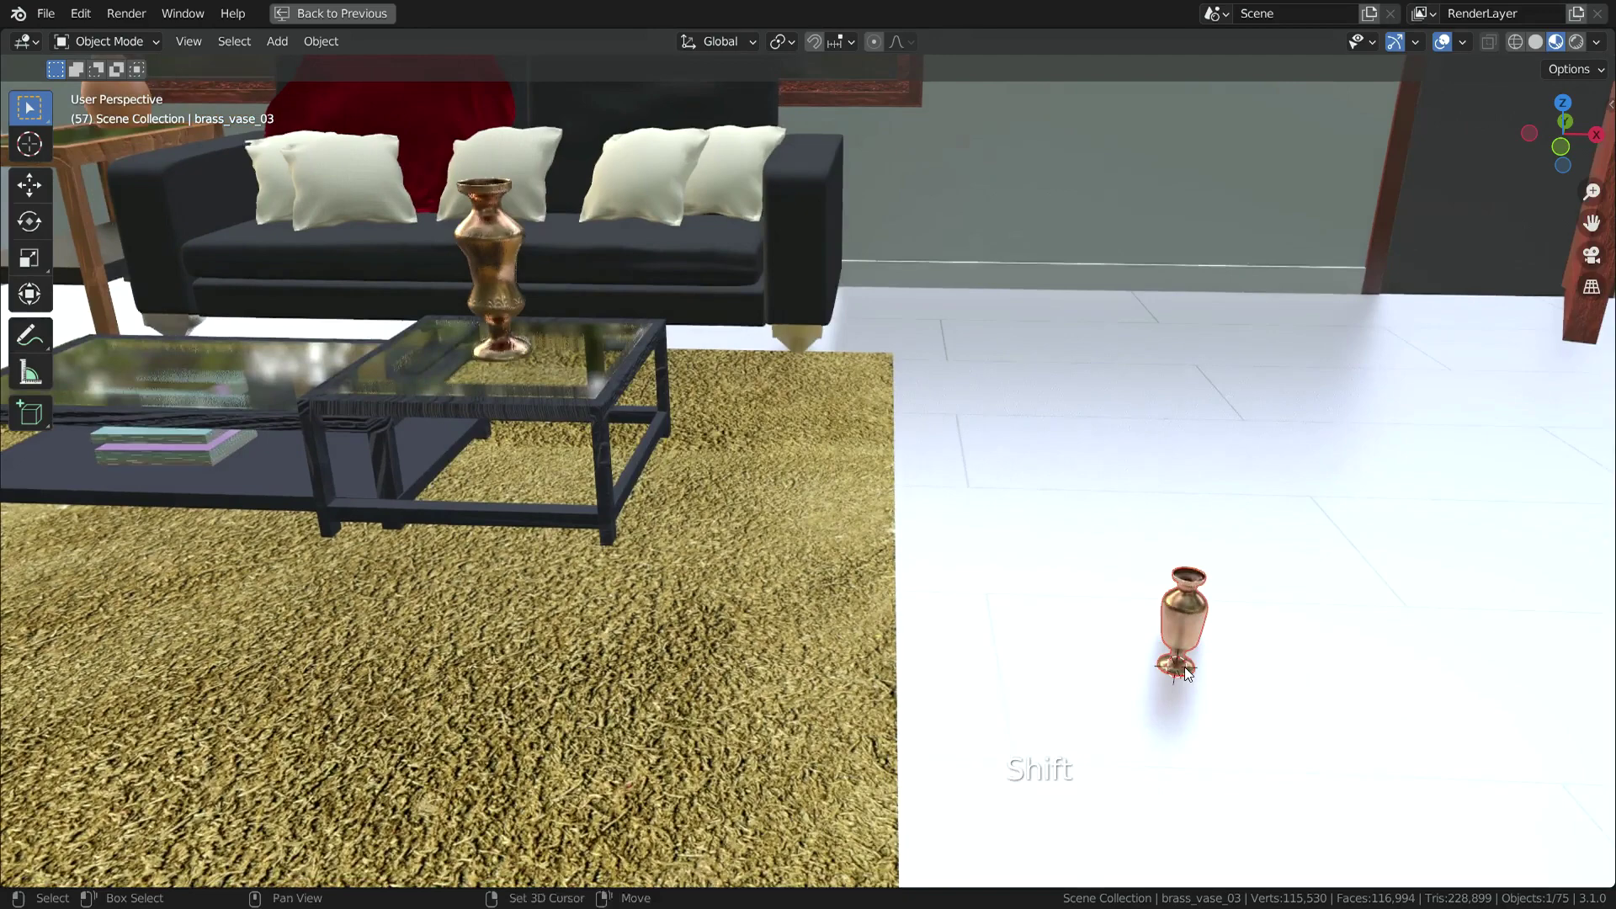
{"action": "key", "text": "g"}
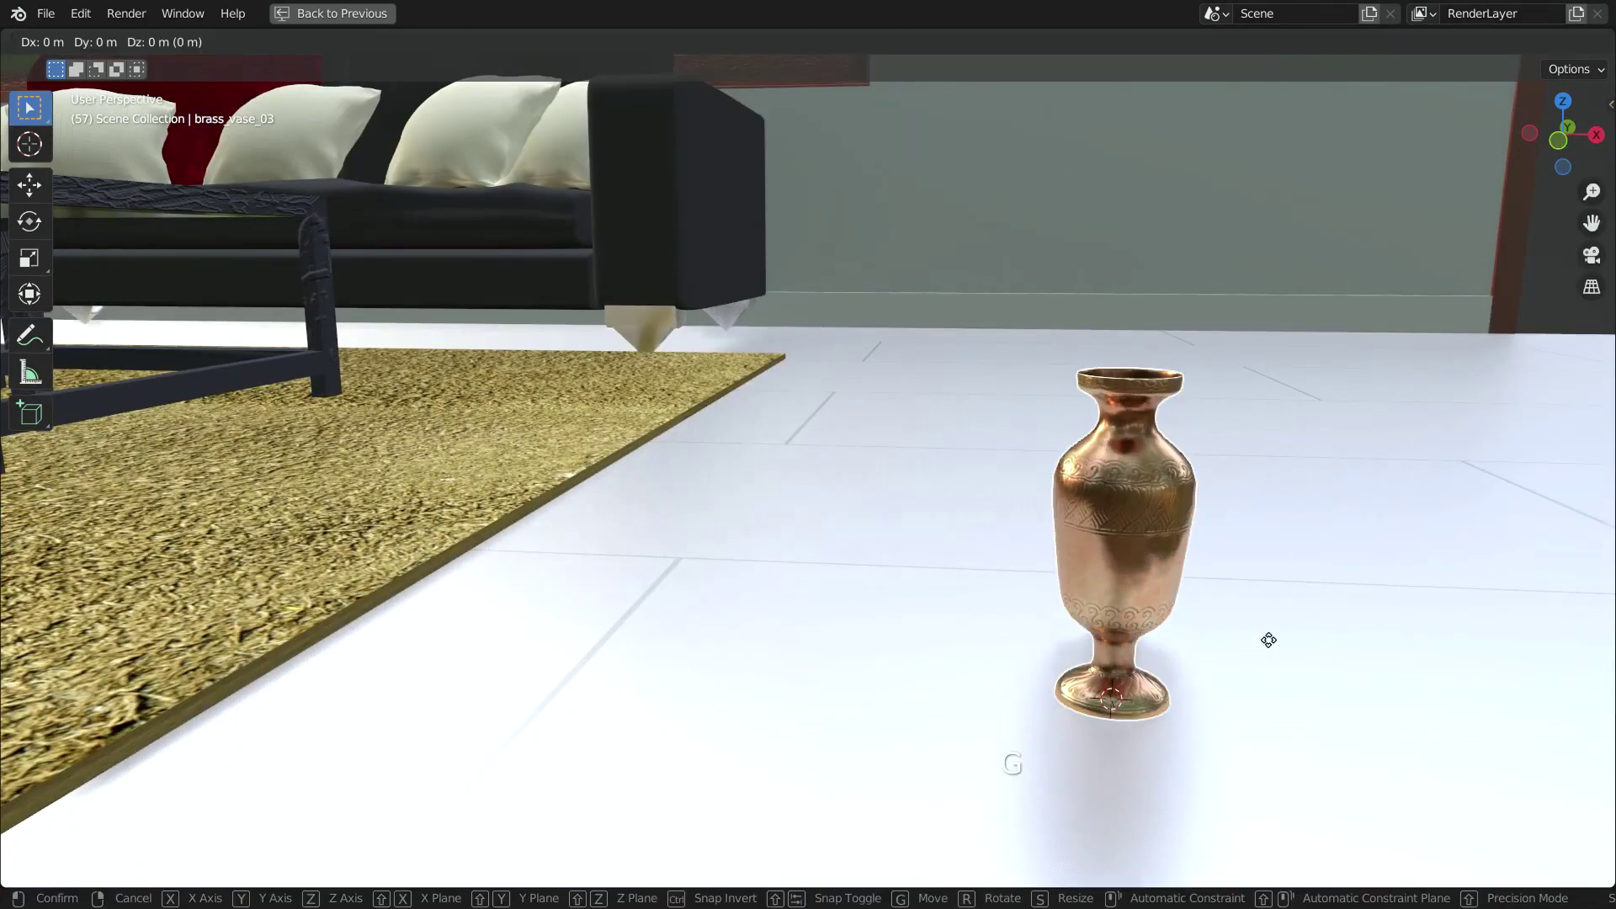
{"action": "right_click", "coordinate": [1211, 625]}
{"action": "key", "text": "r"}
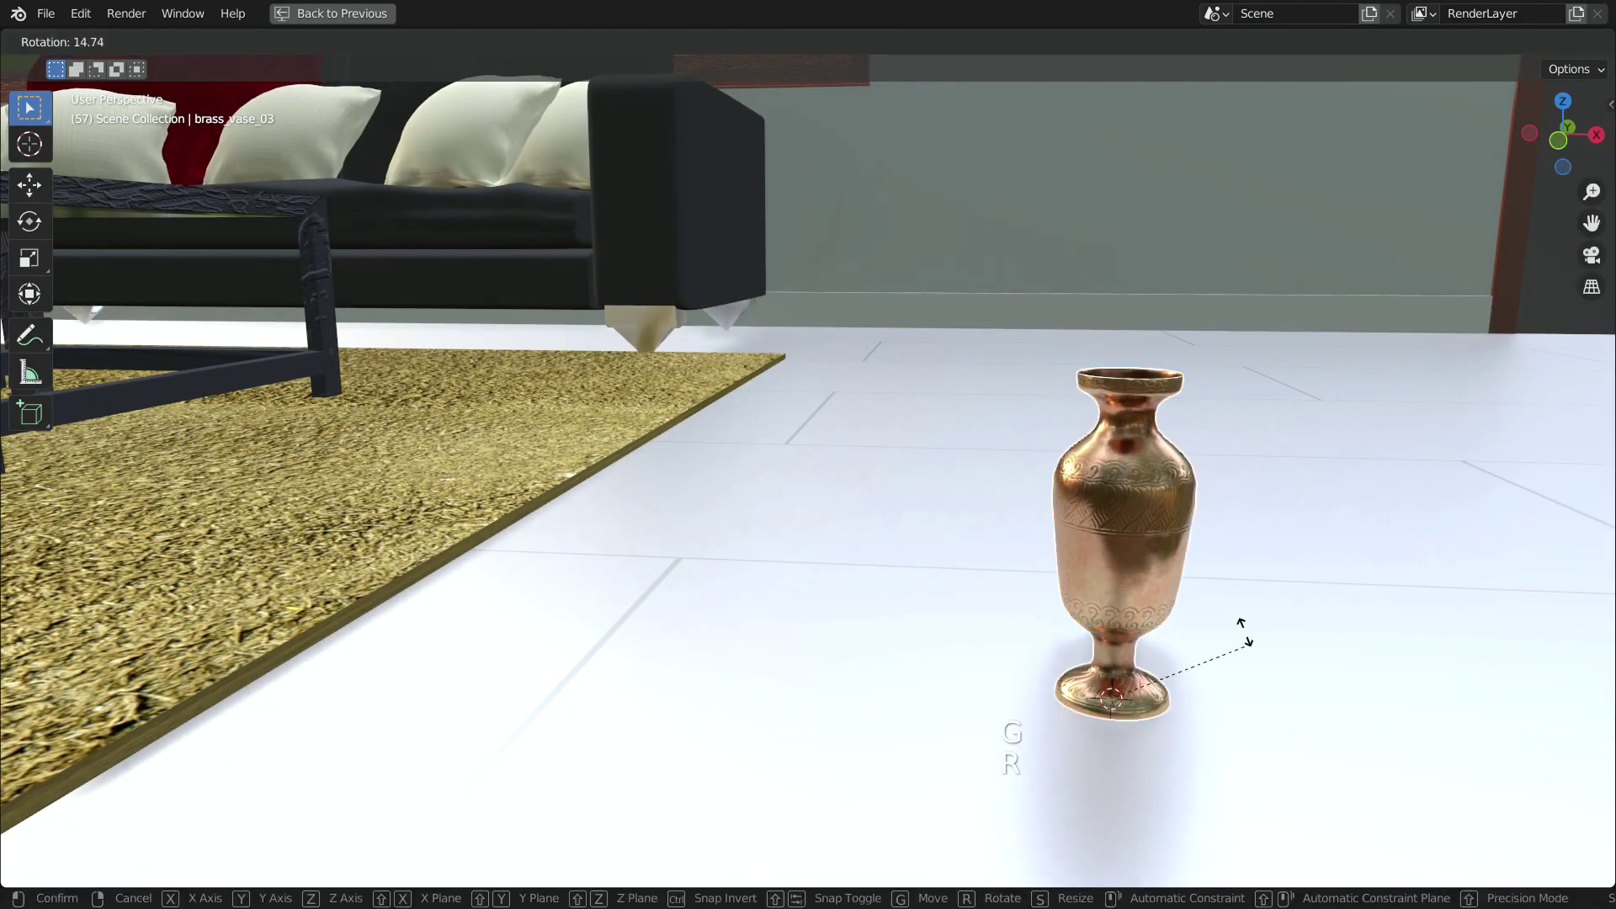
{"action": "right_click", "coordinate": [1279, 655]}
{"action": "key", "text": "s"}
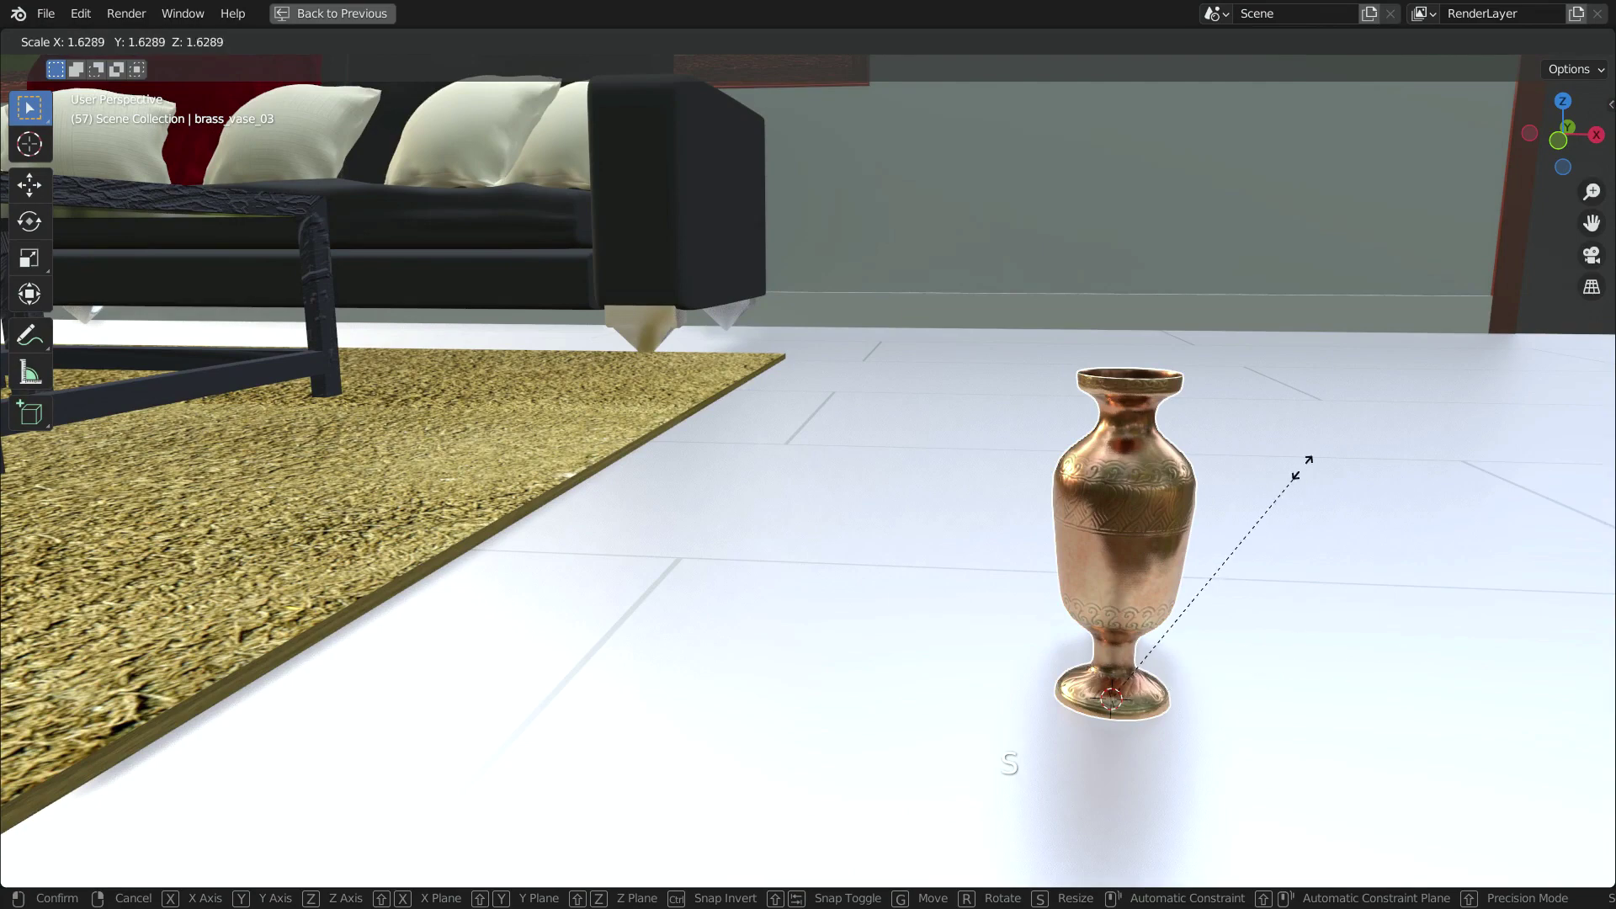
{"action": "right_click", "coordinate": [1326, 488]}
Step: Examine which interaction modes are offered for the linked vase
{"action": "middle_click_drag", "start_coordinate": [1158, 596], "coordinate": [1172, 632]}
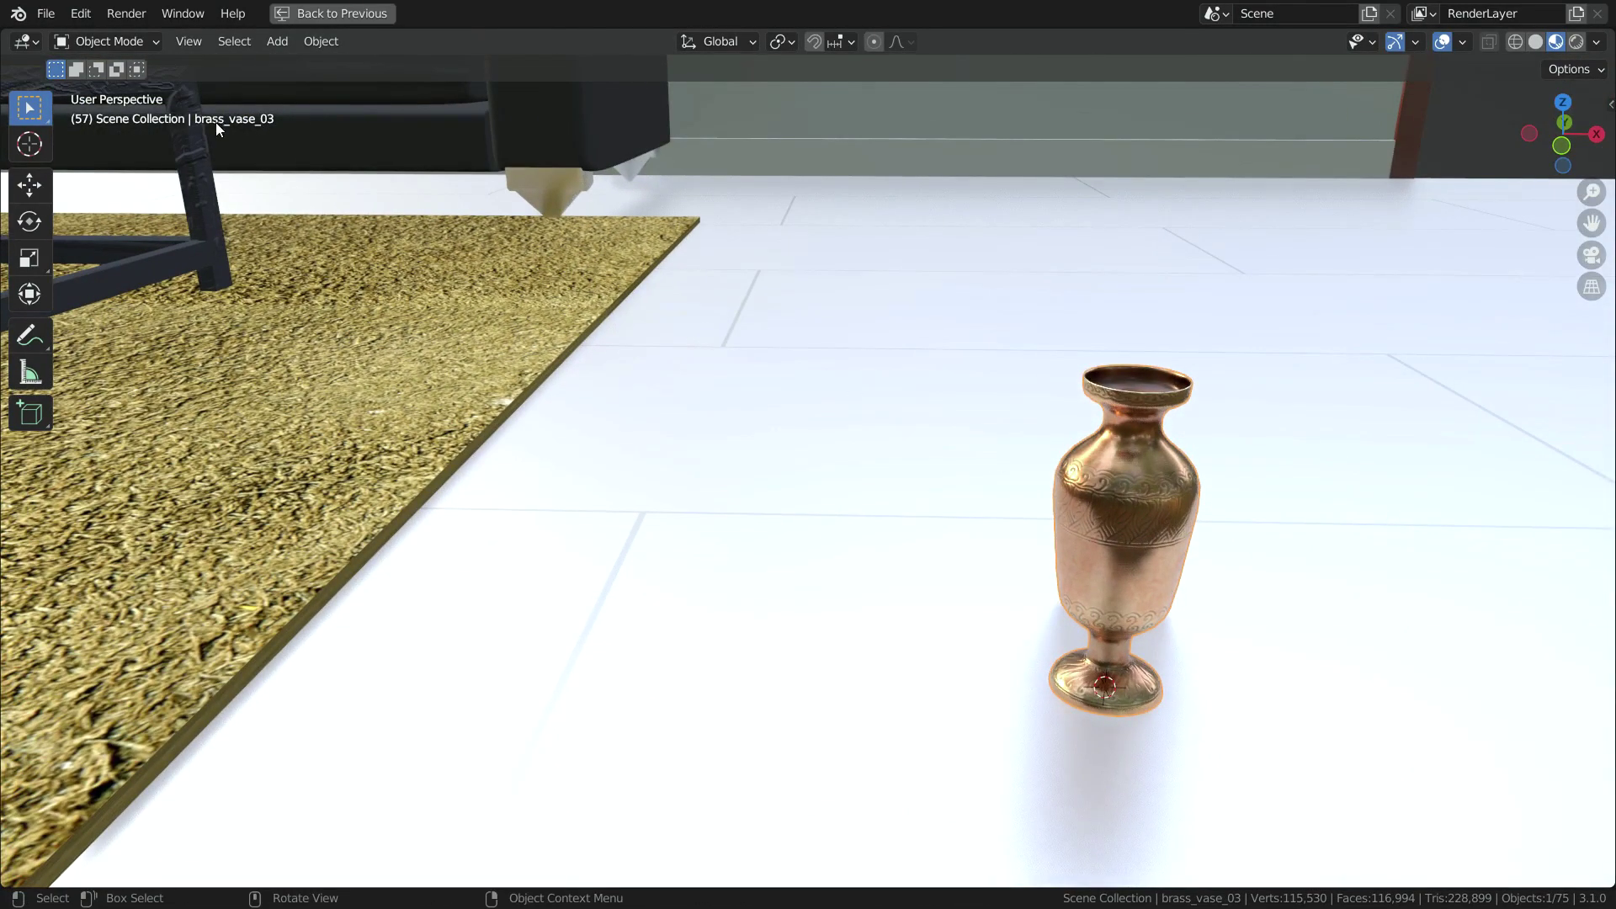
{"action": "left_click", "coordinate": [113, 39]}
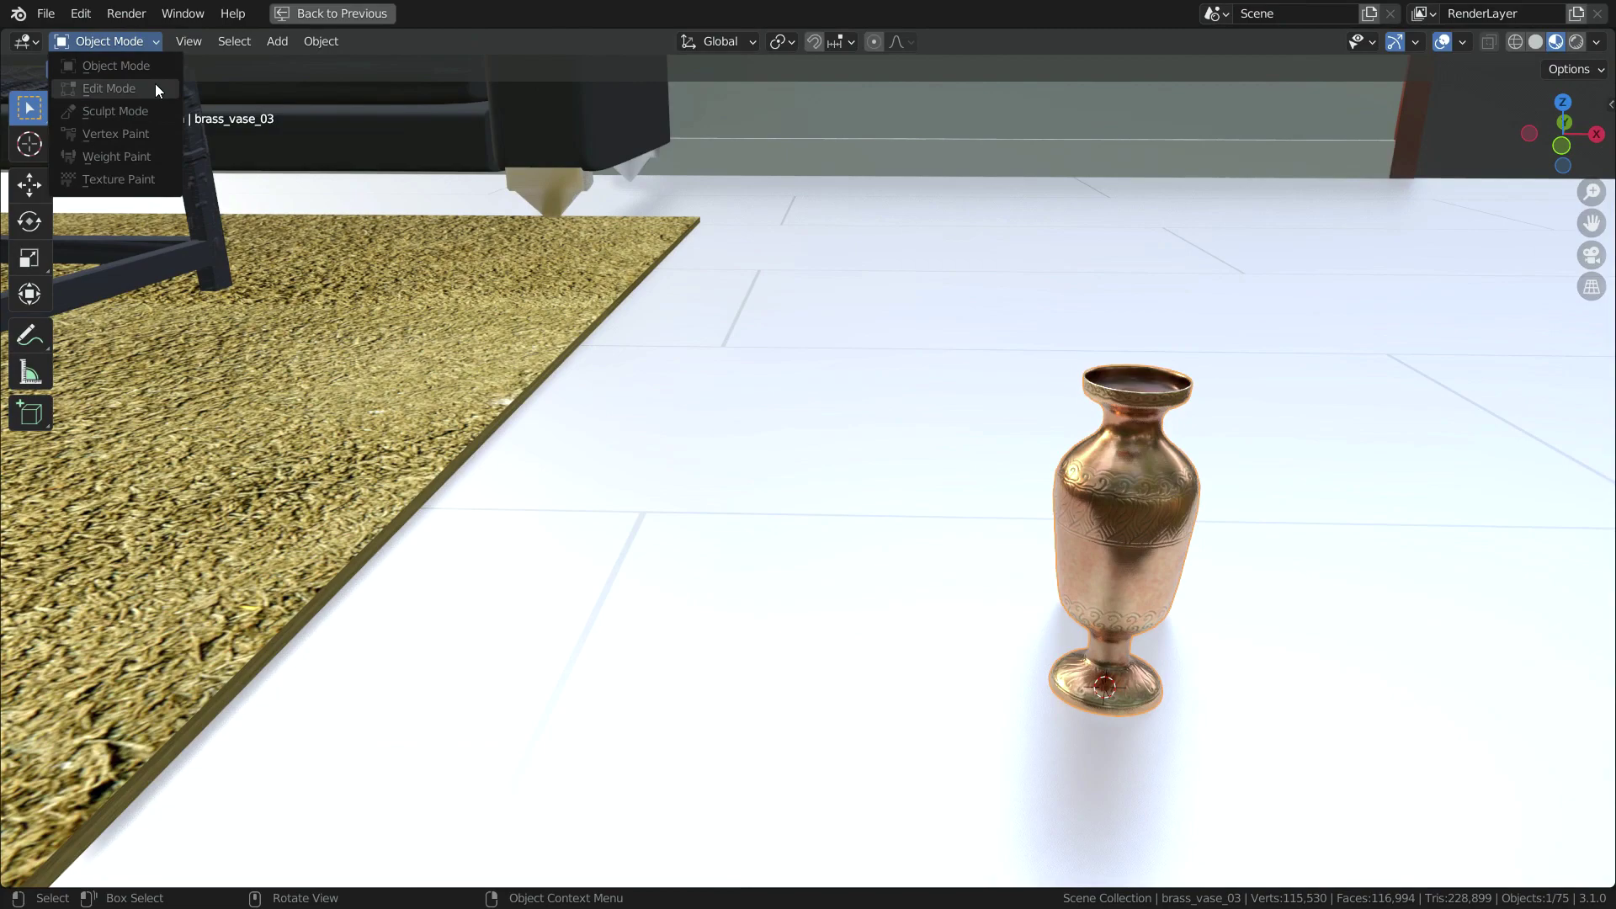
{"action": "mouse_move", "coordinate": [1234, 578]}
{"action": "middle_mouse_down"}
{"action": "mouse_move", "coordinate": [1234, 603]}
{"action": "mouse_move", "coordinate": [1185, 628]}
{"action": "mouse_move", "coordinate": [1128, 572]}
{"action": "mouse_move", "coordinate": [1048, 569]}
{"action": "mouse_move", "coordinate": [1241, 606]}
{"action": "middle_mouse_up"}
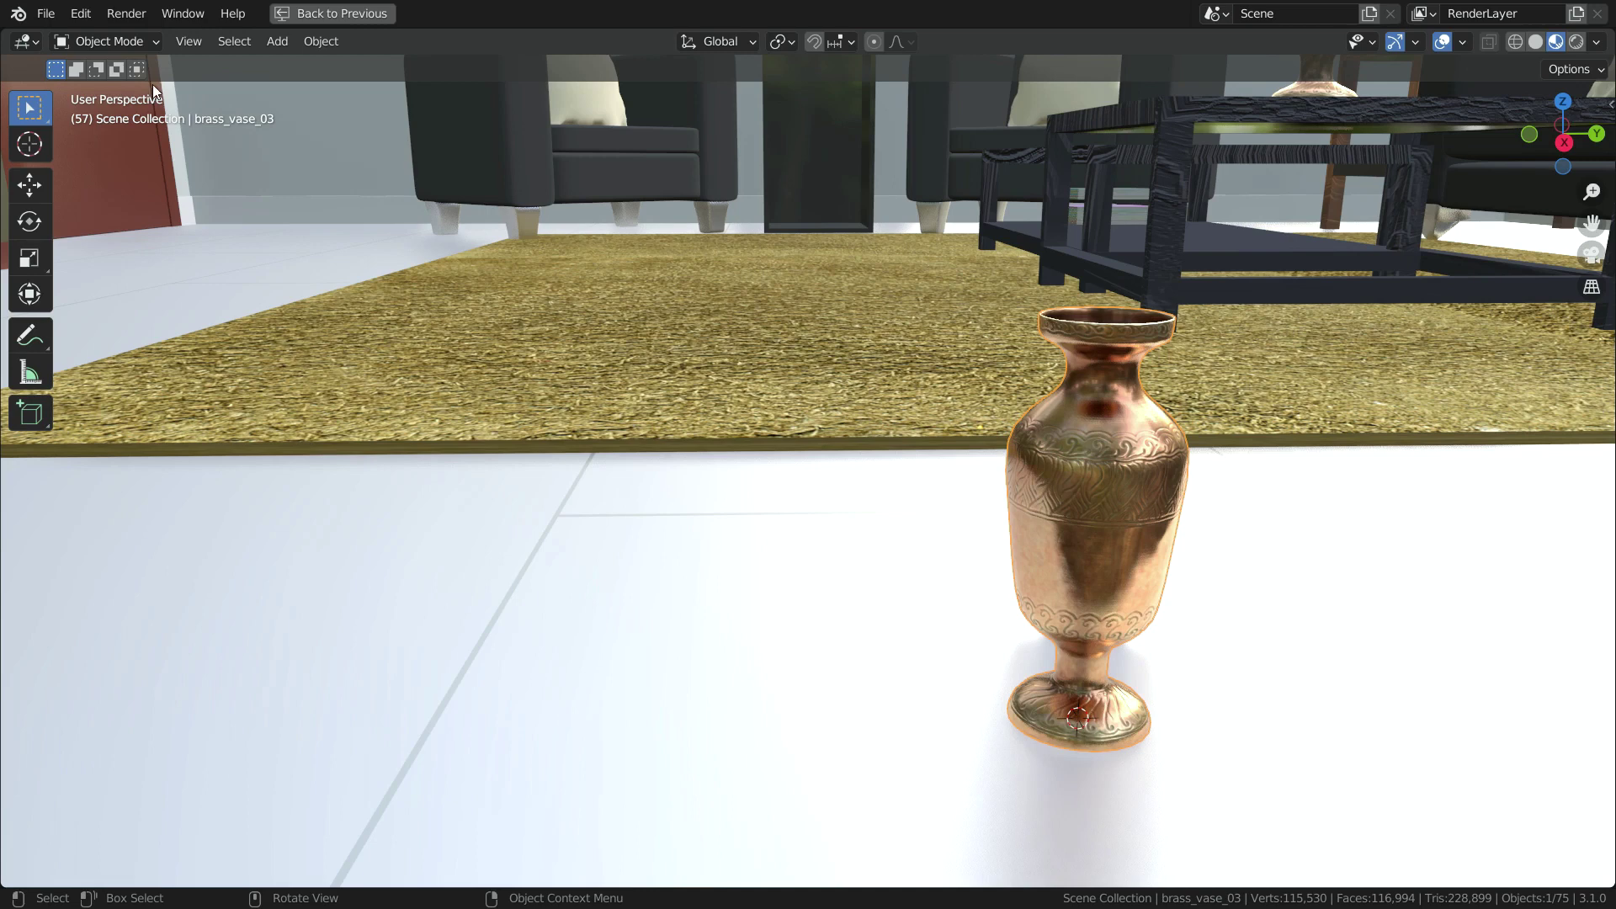
Step: Save Living Room.blend and open Vase.blend from the Desktop folder
{"action": "left_click", "coordinate": [44, 15]}
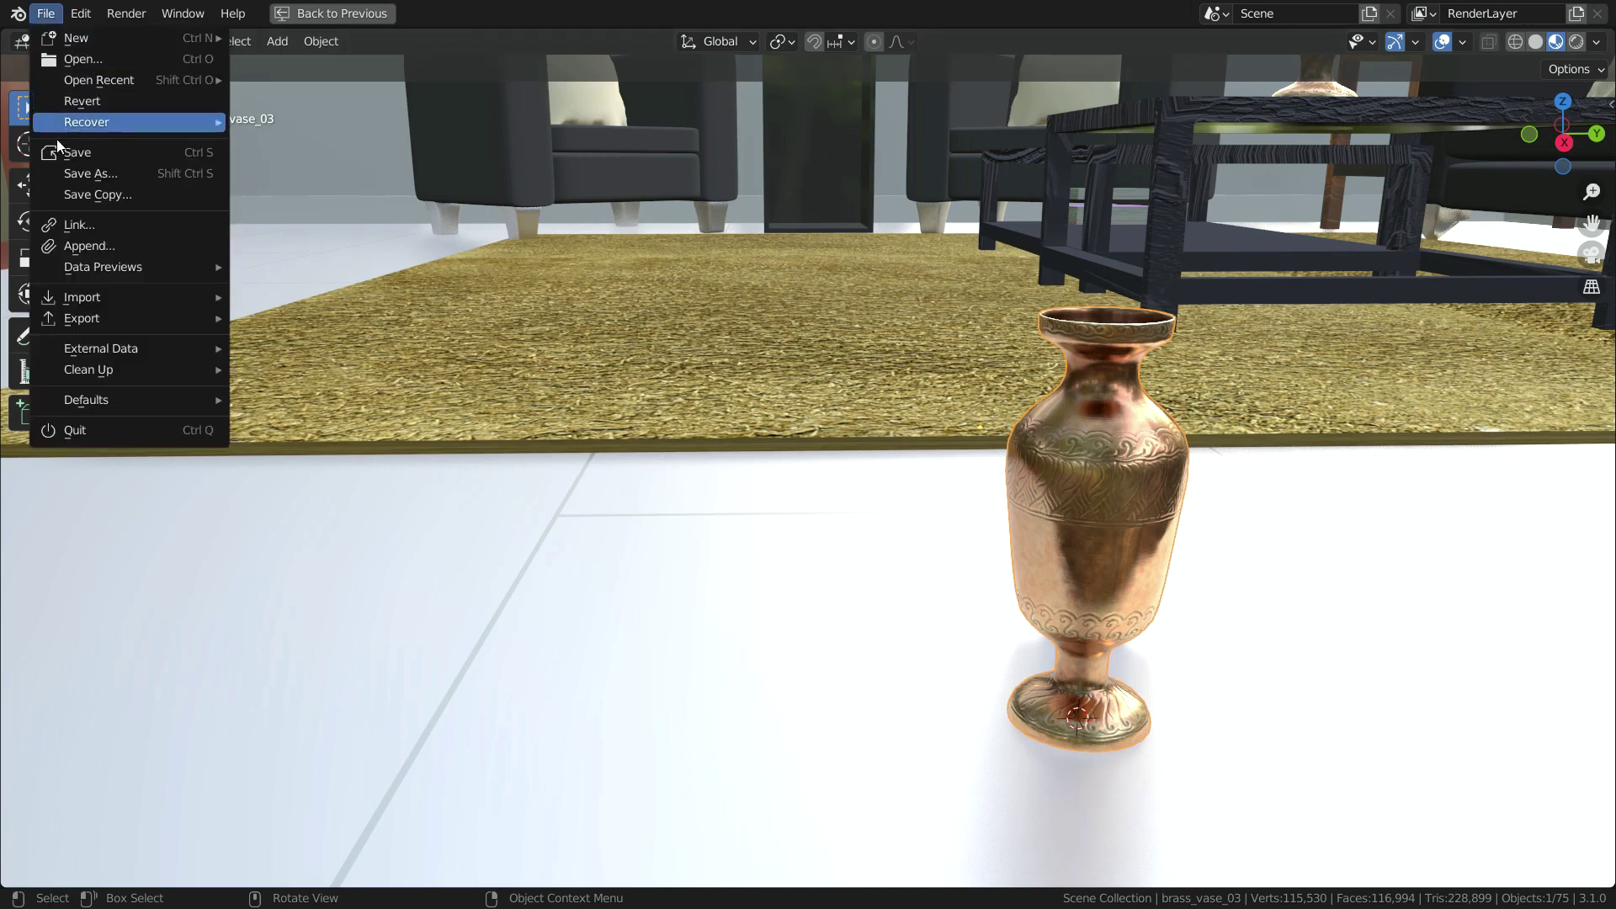
{"action": "left_click", "coordinate": [124, 158]}
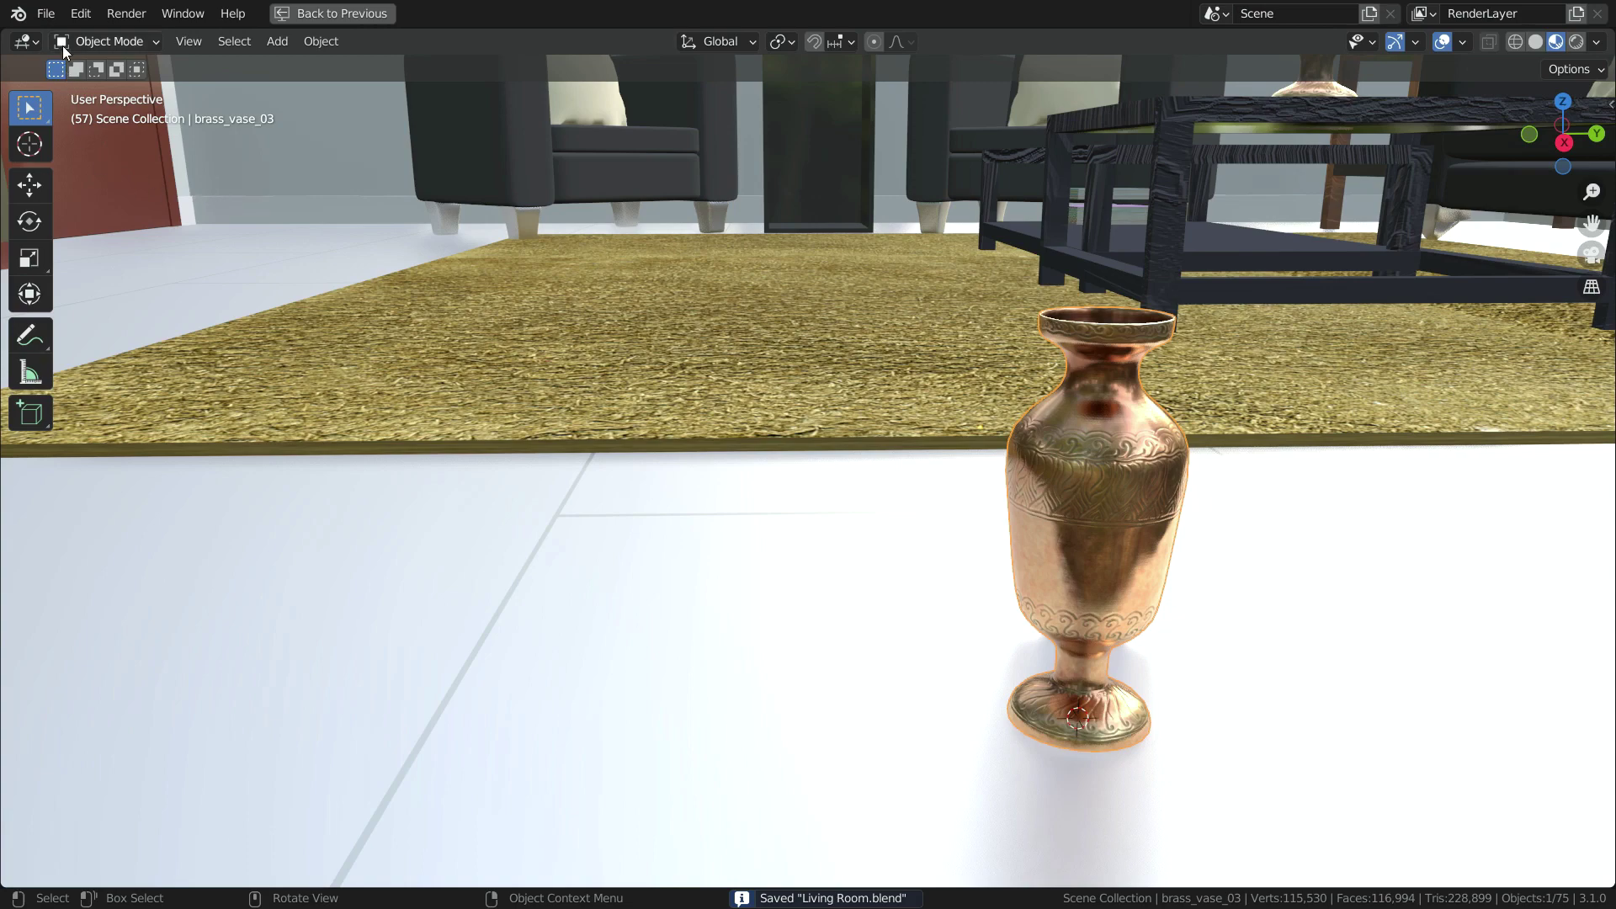
{"action": "left_click", "coordinate": [46, 14]}
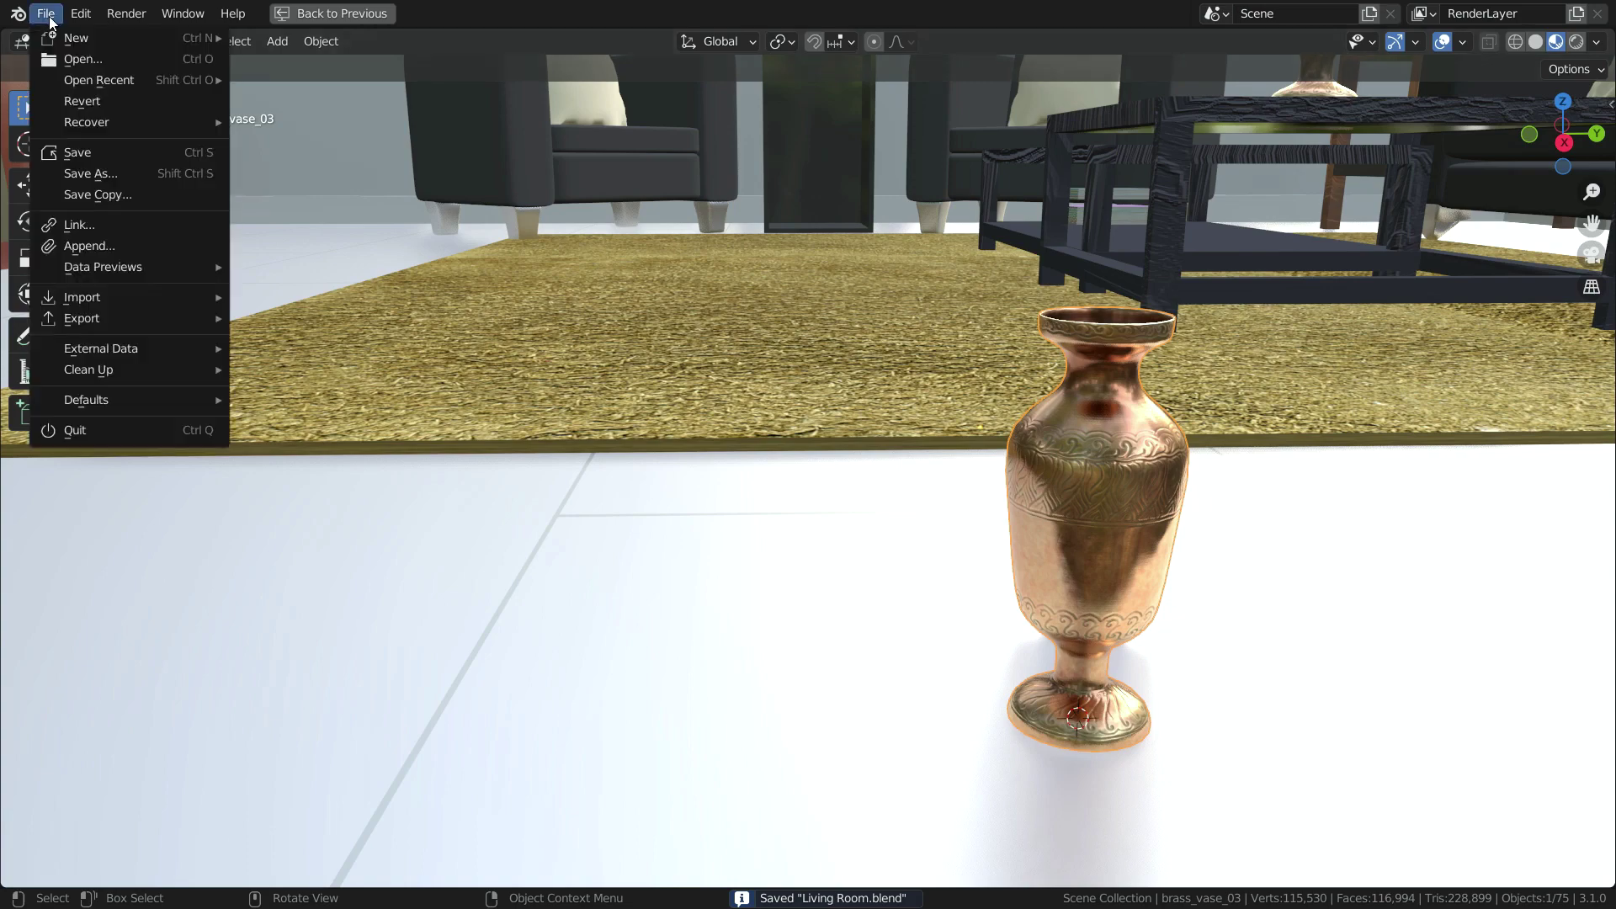
{"action": "left_click", "coordinate": [80, 59]}
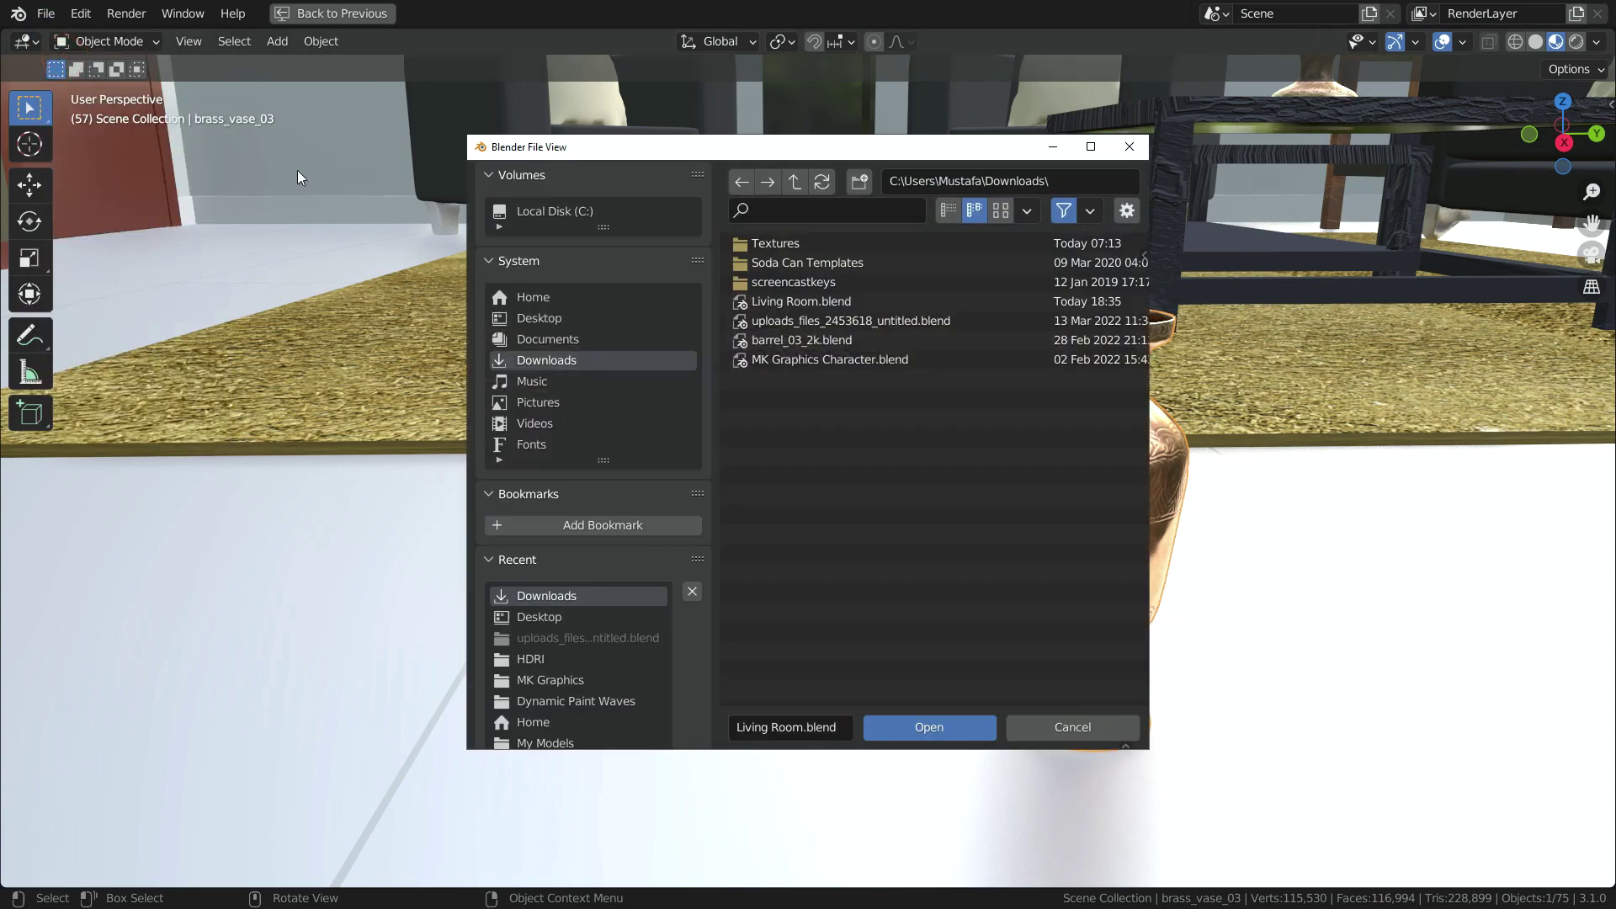
{"action": "left_click", "coordinate": [546, 320]}
{"action": "left_click", "coordinate": [805, 418]}
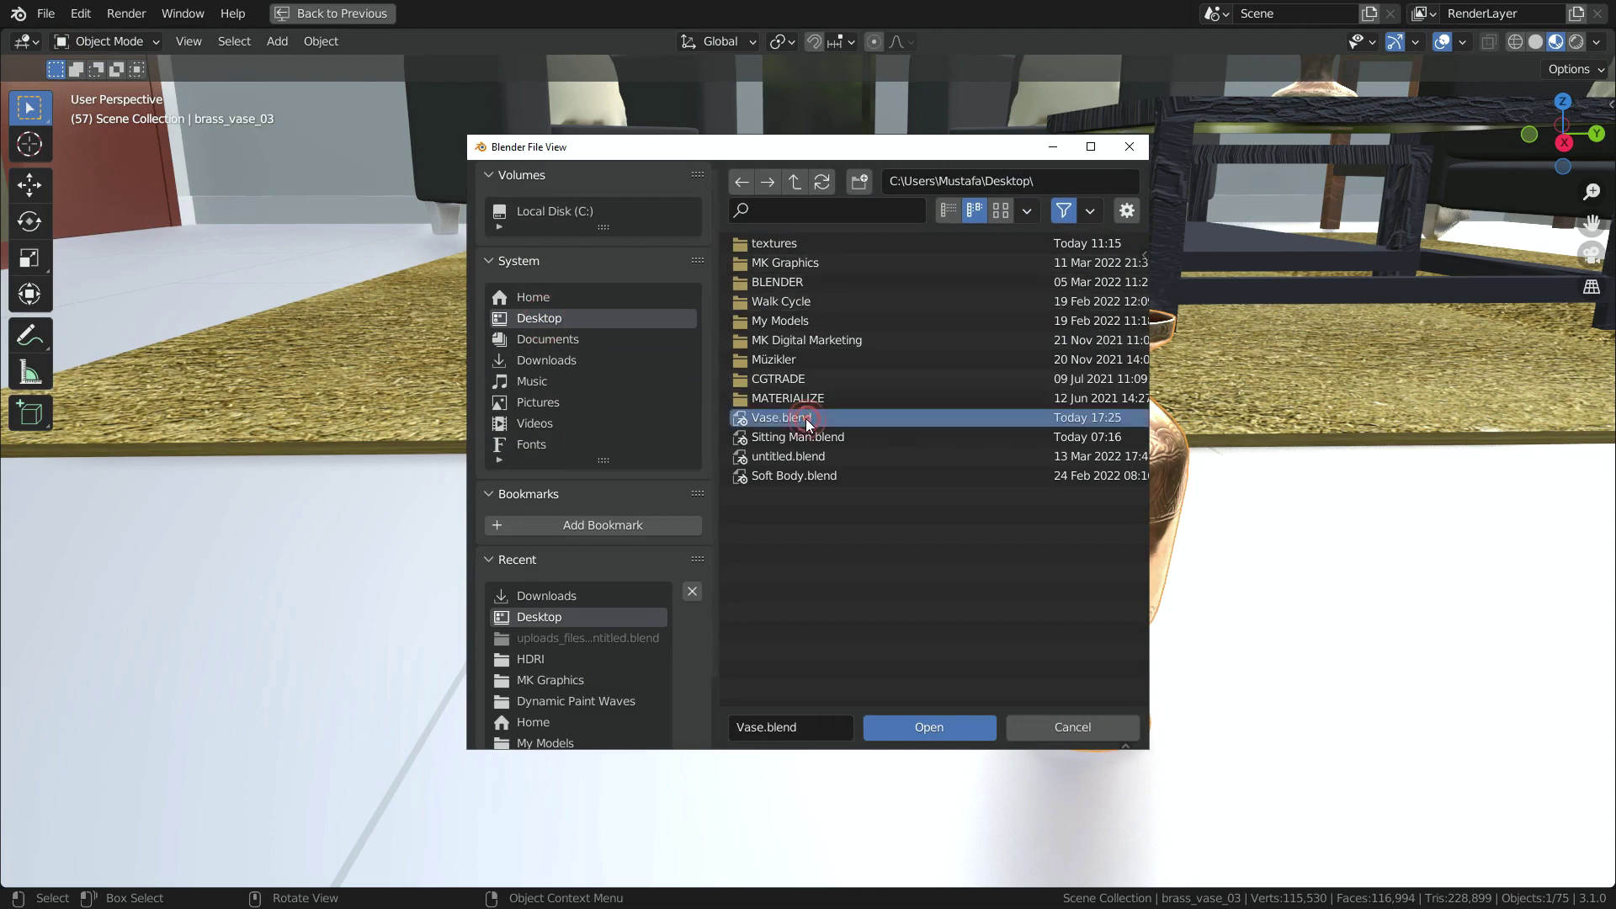
{"action": "left_click", "coordinate": [938, 728]}
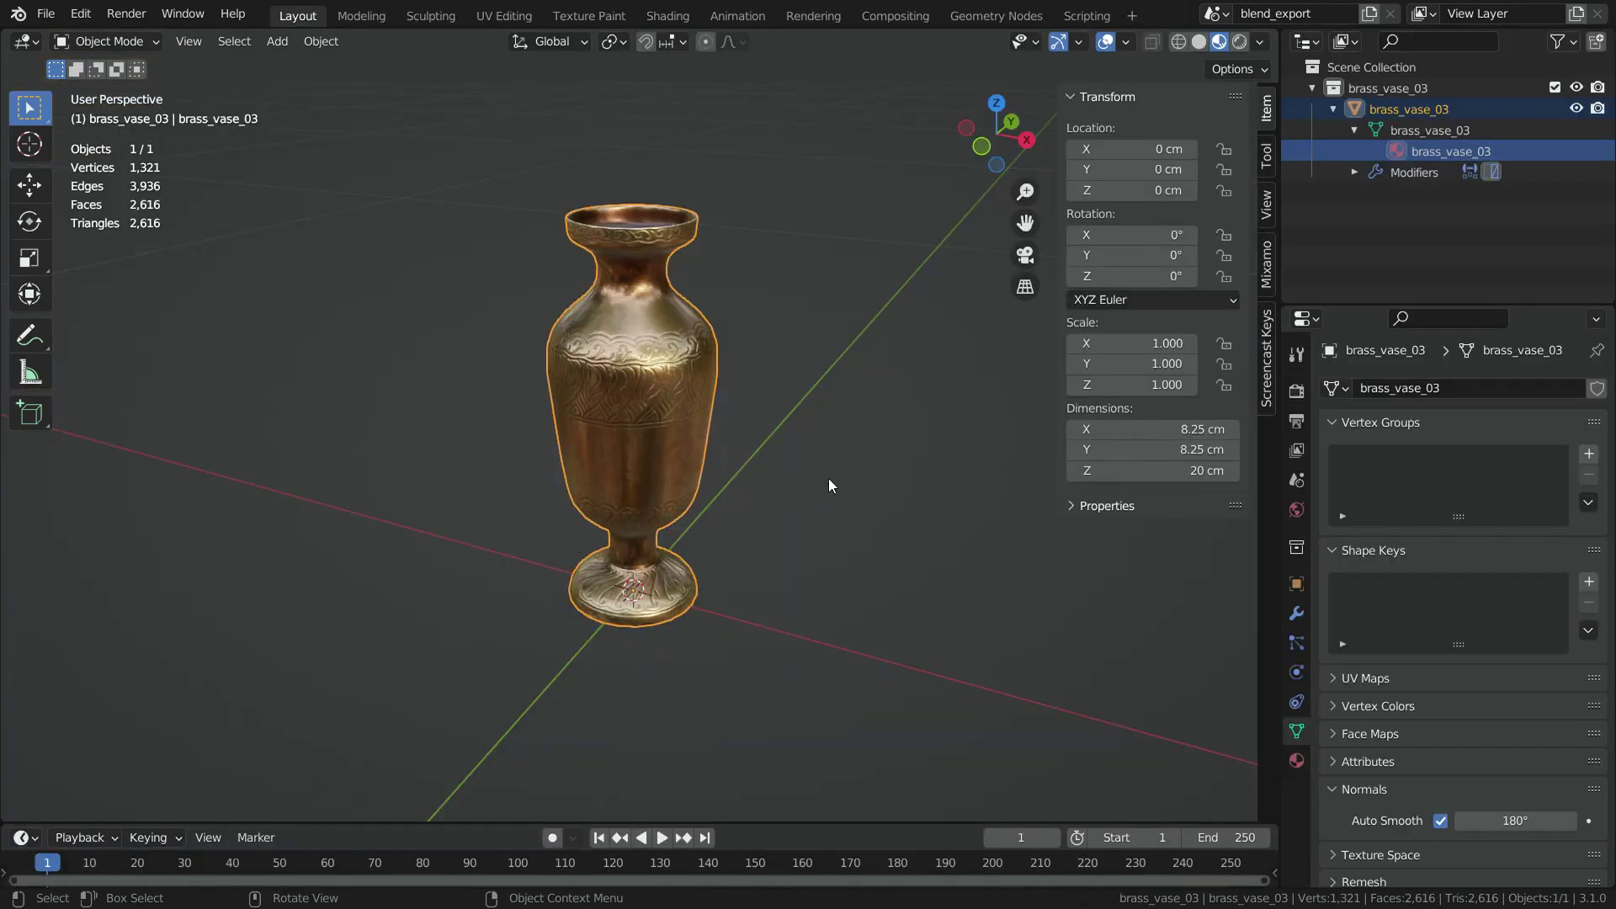
Step: Move the brass vase about 34 cm along the negative X axis, away from the world origin
{"action": "middle_click_drag", "start_coordinate": [829, 486], "coordinate": [834, 552]}
{"action": "key", "text": "g"}
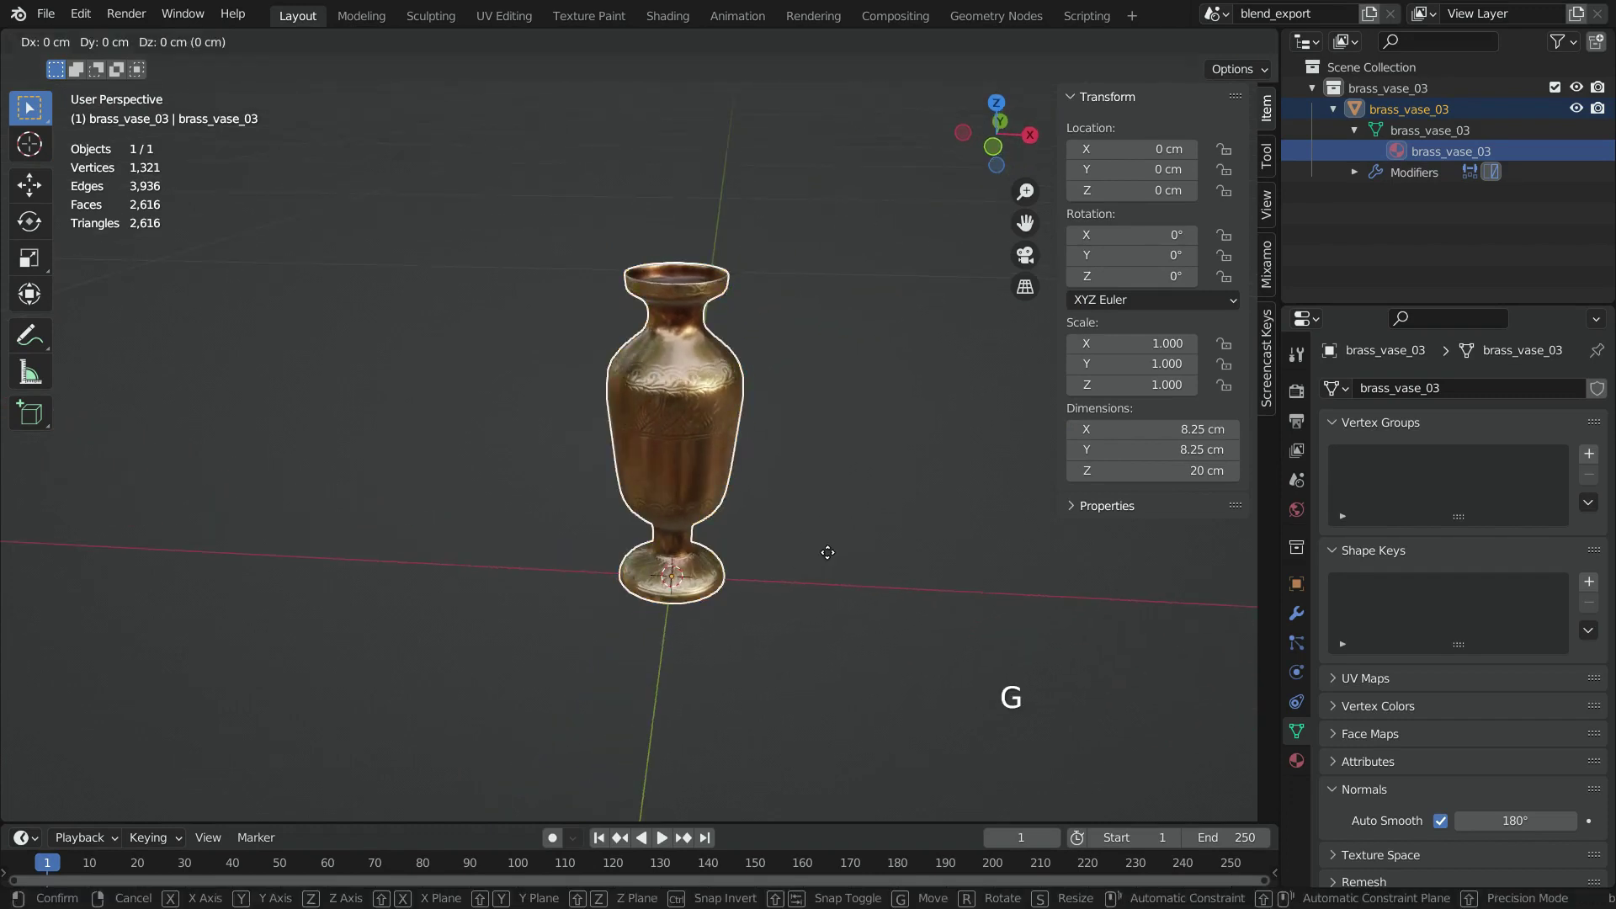
{"action": "key", "text": "x"}
{"action": "left_click", "coordinate": [336, 531]}
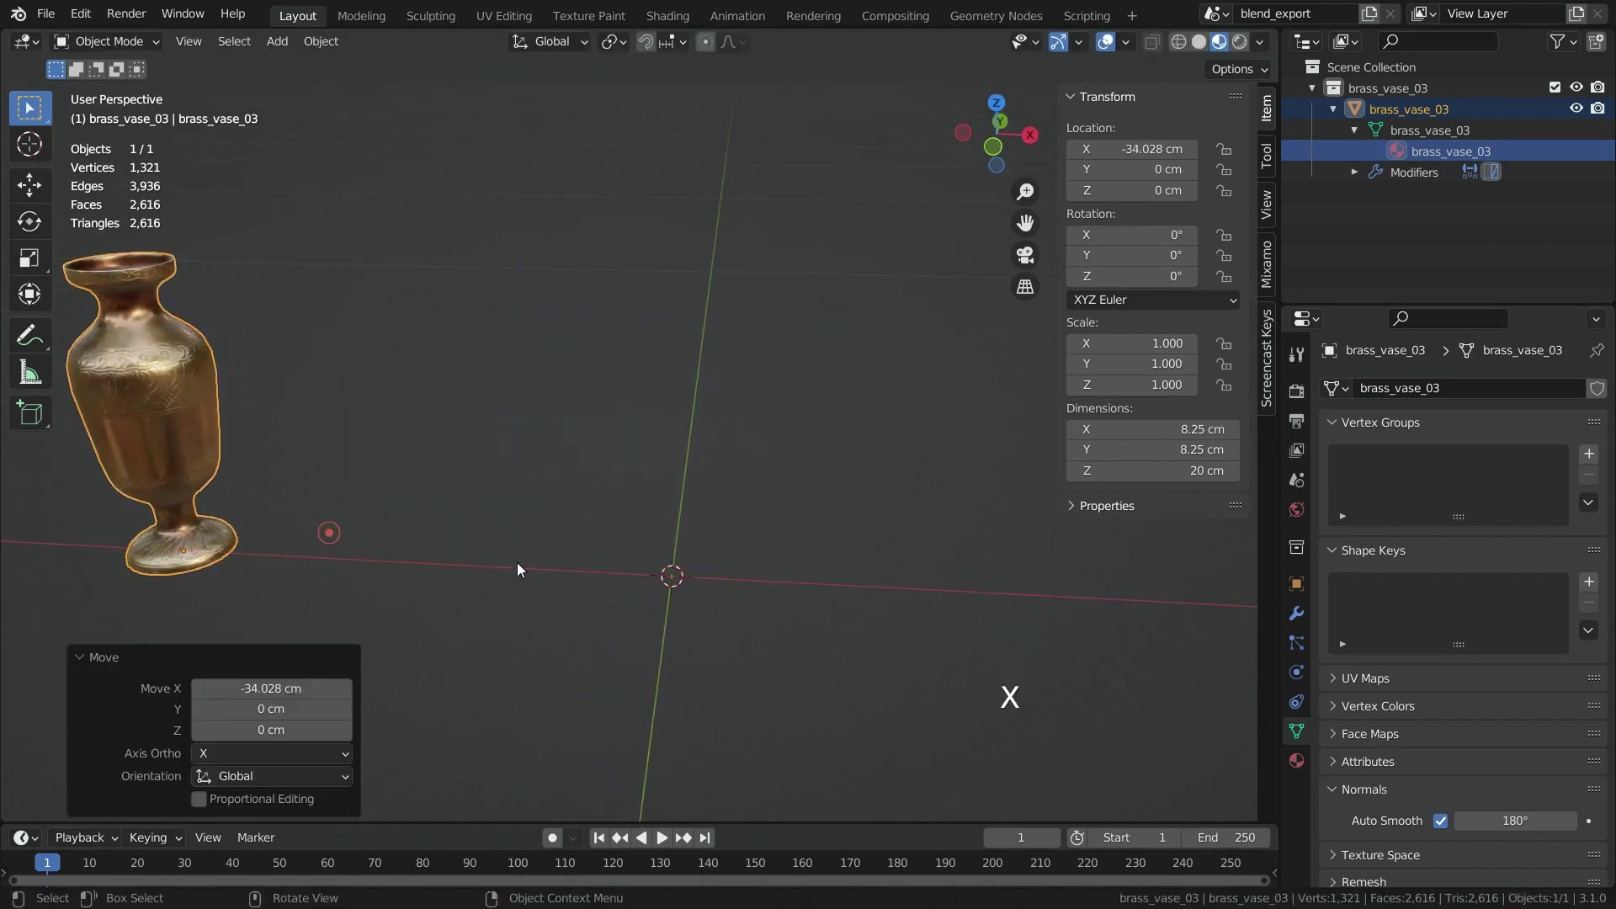
Step: Scale the whole brass vase up uniformly by a factor of about 1.94
{"action": "middle_click_drag", "start_coordinate": [541, 584], "coordinate": [731, 576], "text": "shift"}
{"action": "key", "text": "s"}
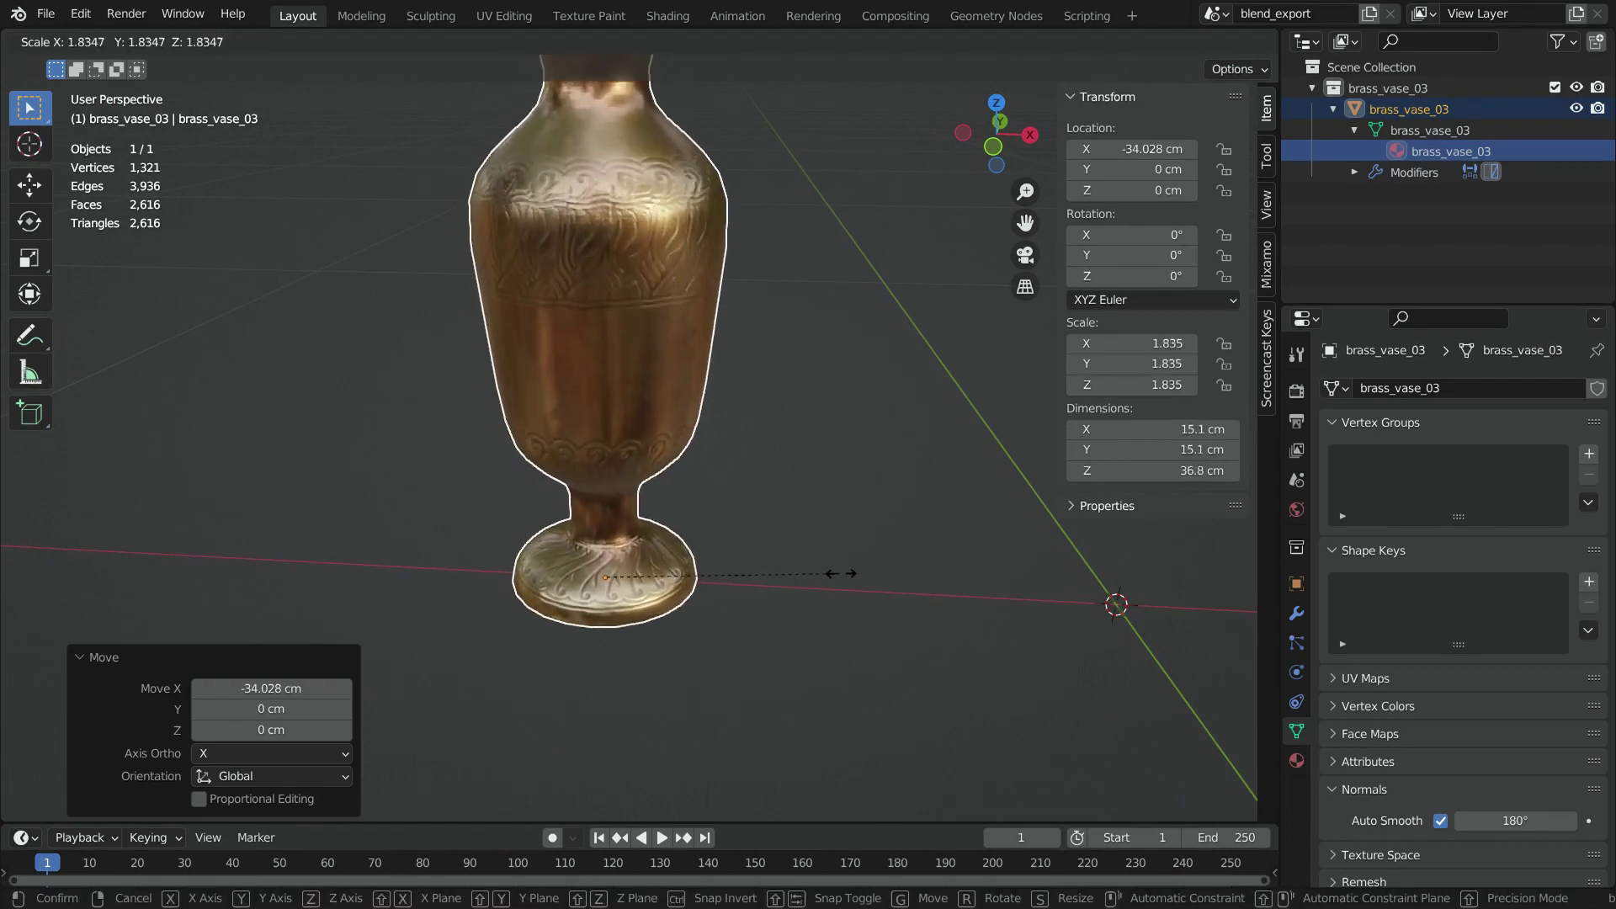
{"action": "left_click", "coordinate": [851, 569]}
{"action": "scroll", "coordinate": [852, 569], "scroll_direction": "down", "scroll_amount": 4}
{"action": "scroll", "coordinate": [683, 516], "scroll_direction": "up", "scroll_amount": 2}
Step: In Edit Mode, select the face loop around the middle of the vase's body and scale it to about 0.689
{"action": "middle_click_drag", "start_coordinate": [684, 517], "coordinate": [758, 271]}
{"action": "left_click", "coordinate": [91, 41]}
{"action": "left_click", "coordinate": [109, 89]}
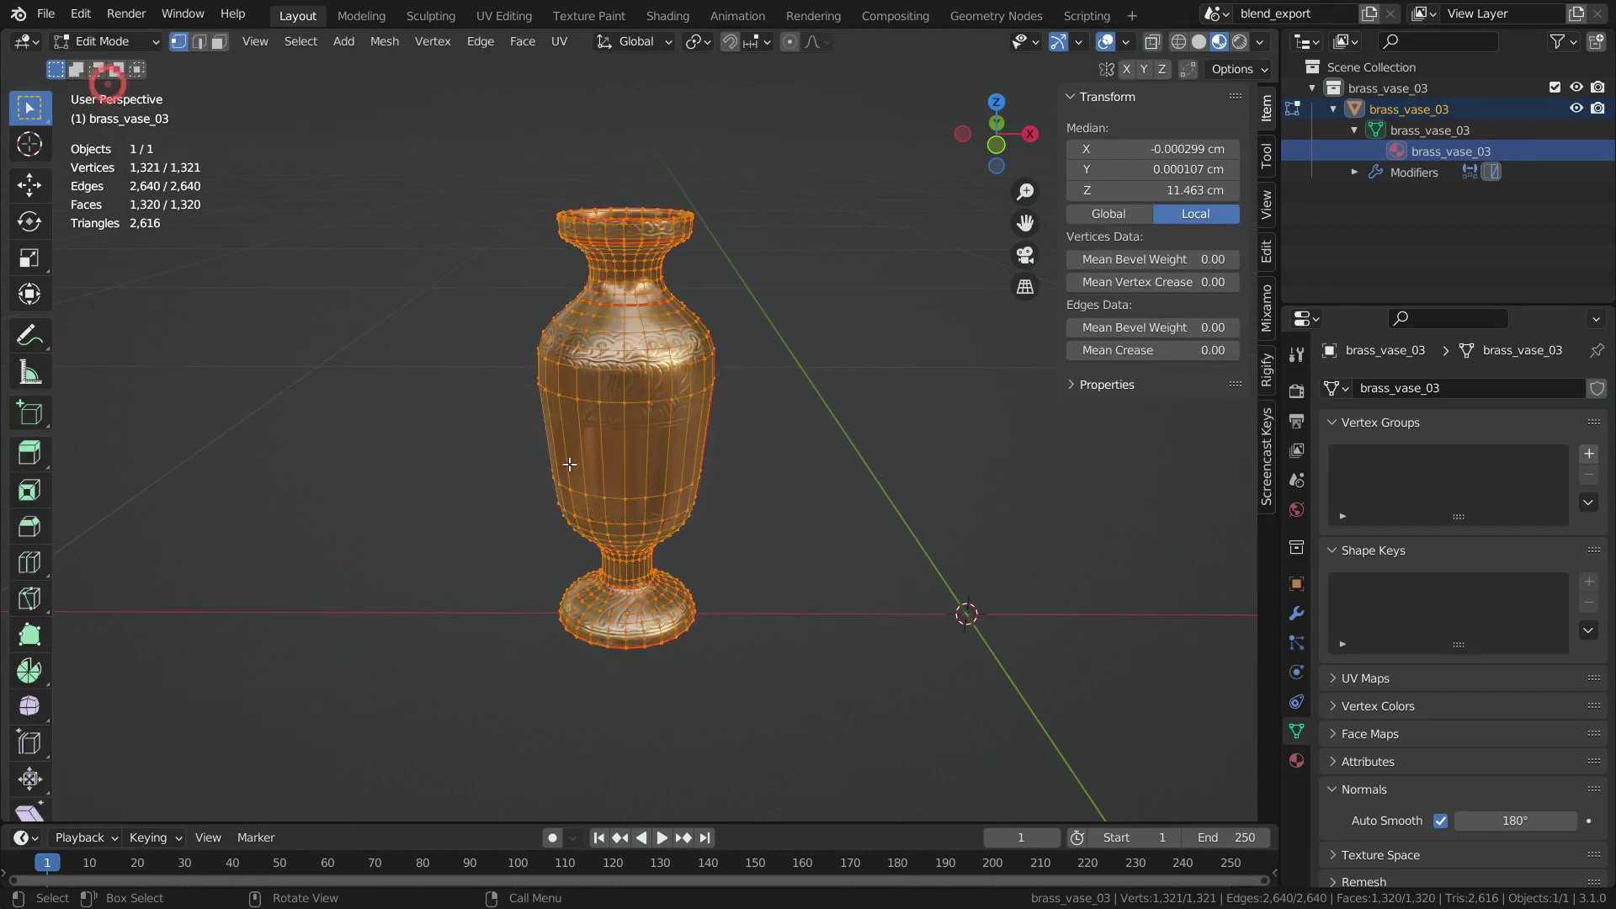
{"action": "scroll", "coordinate": [598, 465], "scroll_direction": "up", "scroll_amount": 1}
{"action": "key", "text": "3"}
{"action": "left_click", "coordinate": [627, 451], "text": "alt"}
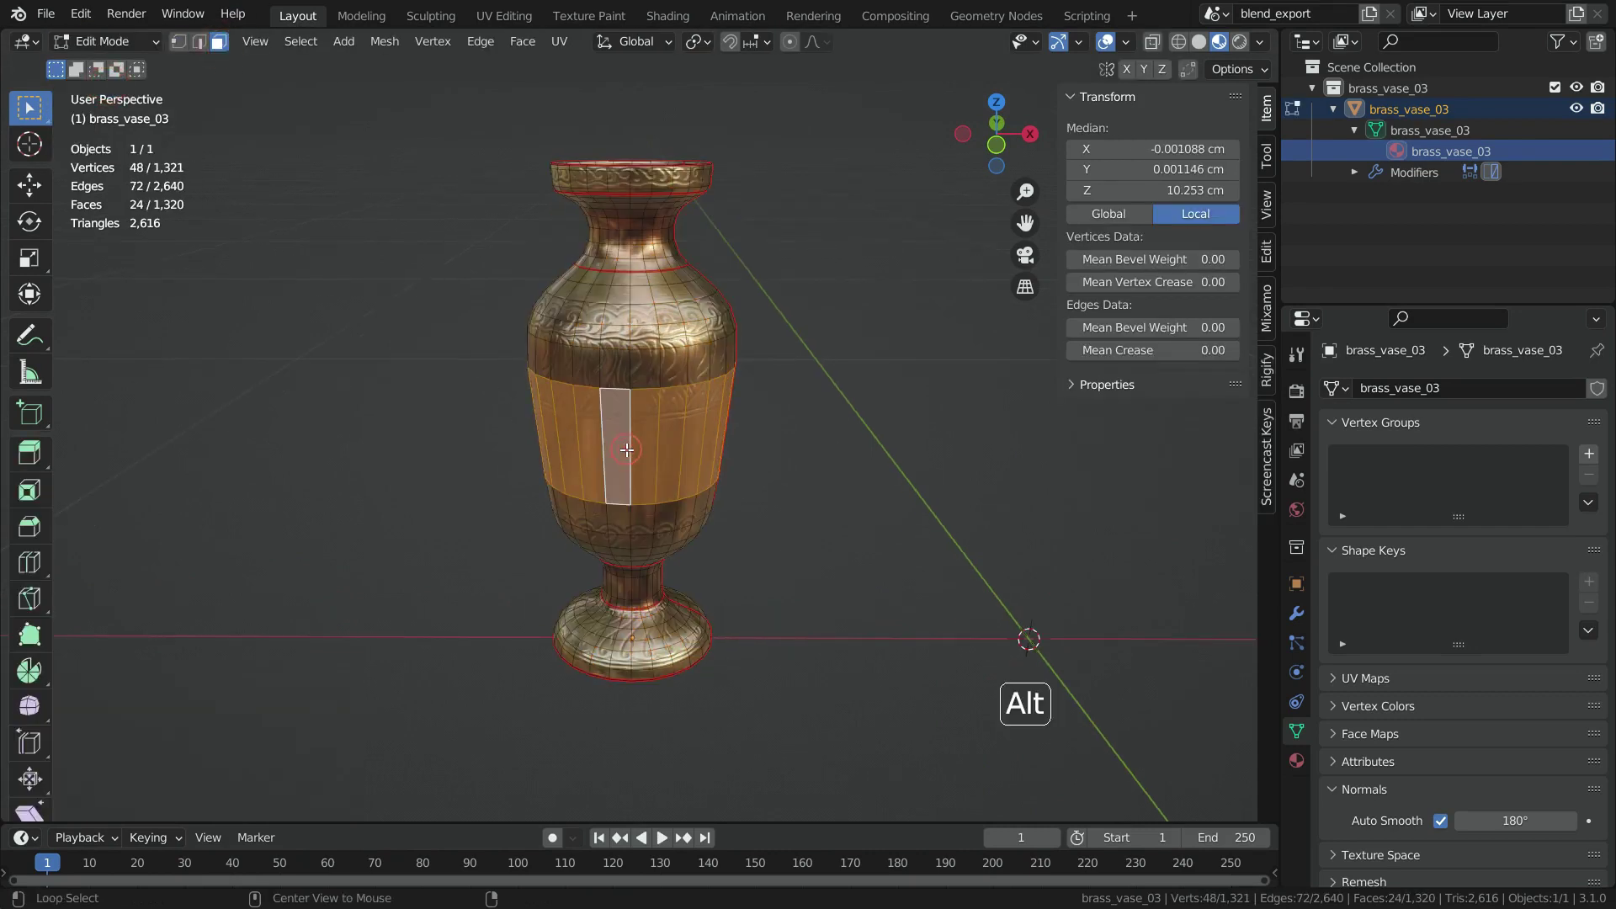
{"action": "key", "text": "s"}
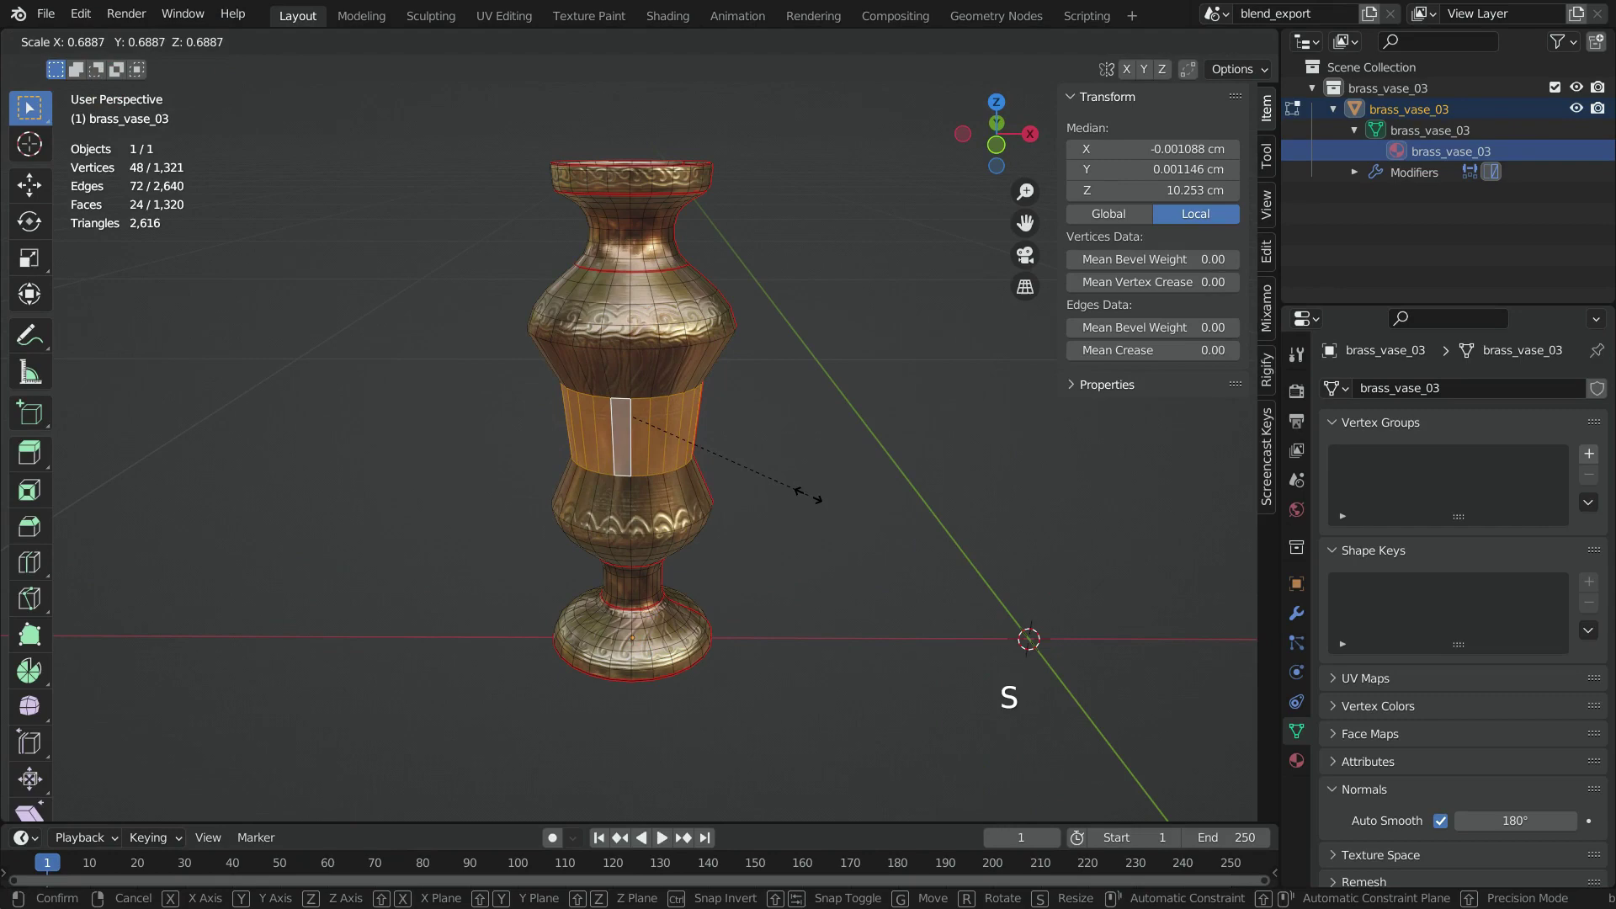
{"action": "left_click", "coordinate": [804, 494]}
{"action": "scroll", "coordinate": [798, 454], "scroll_direction": "up", "scroll_amount": 1}
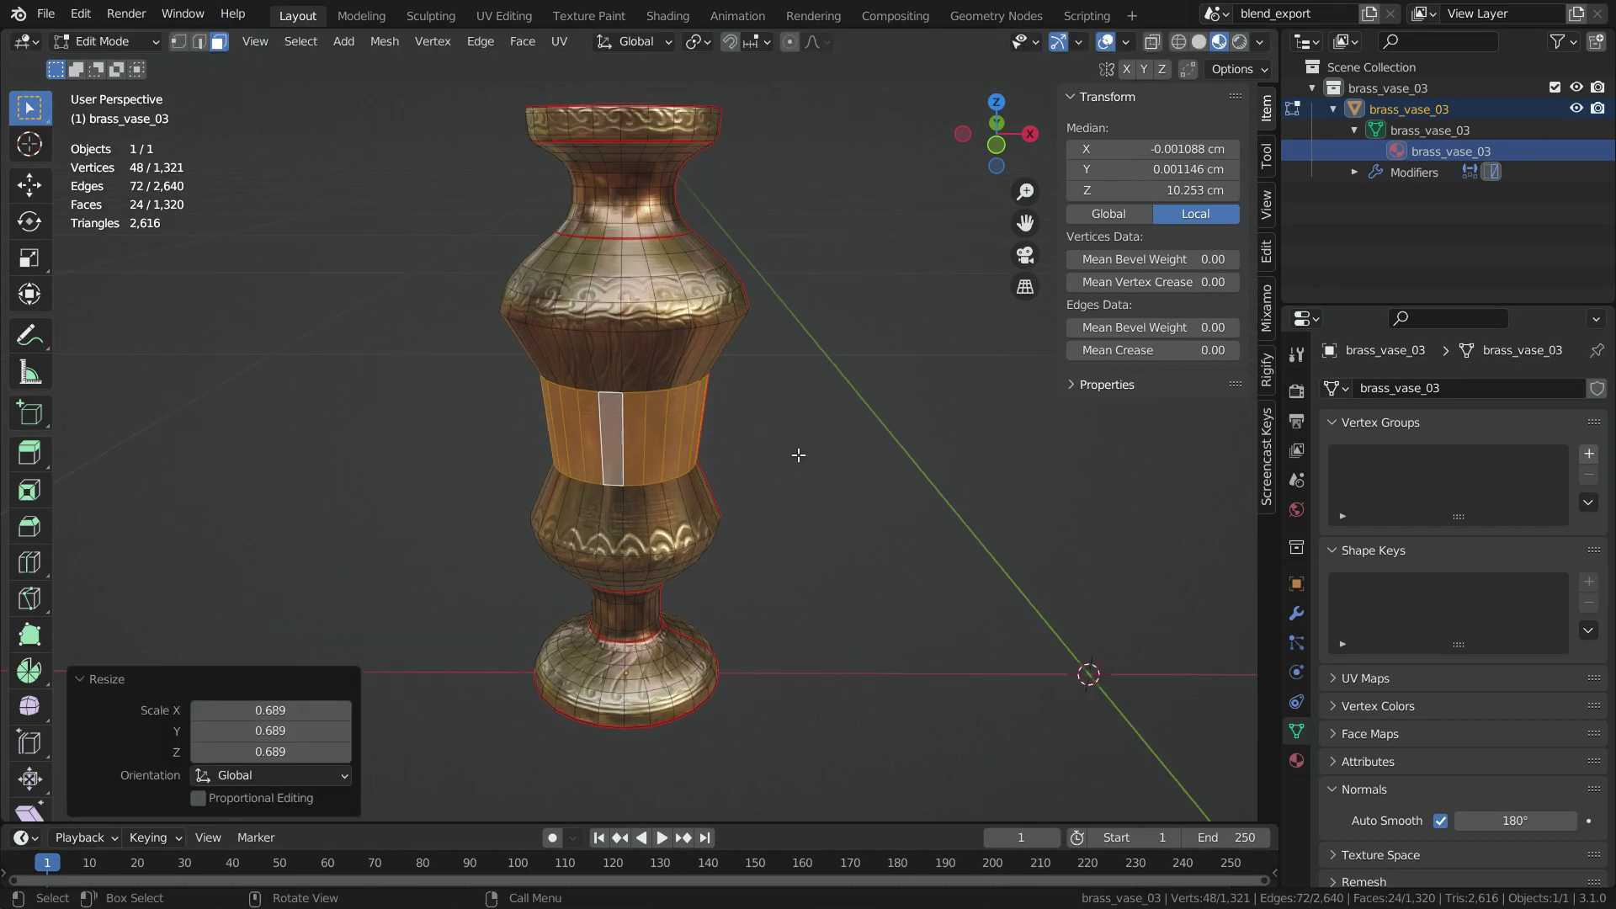
Step: Return the reshaped vase to Object Mode and save Vase.blend
{"action": "left_click", "coordinate": [107, 41]}
{"action": "left_click", "coordinate": [97, 51]}
{"action": "left_click", "coordinate": [45, 13]}
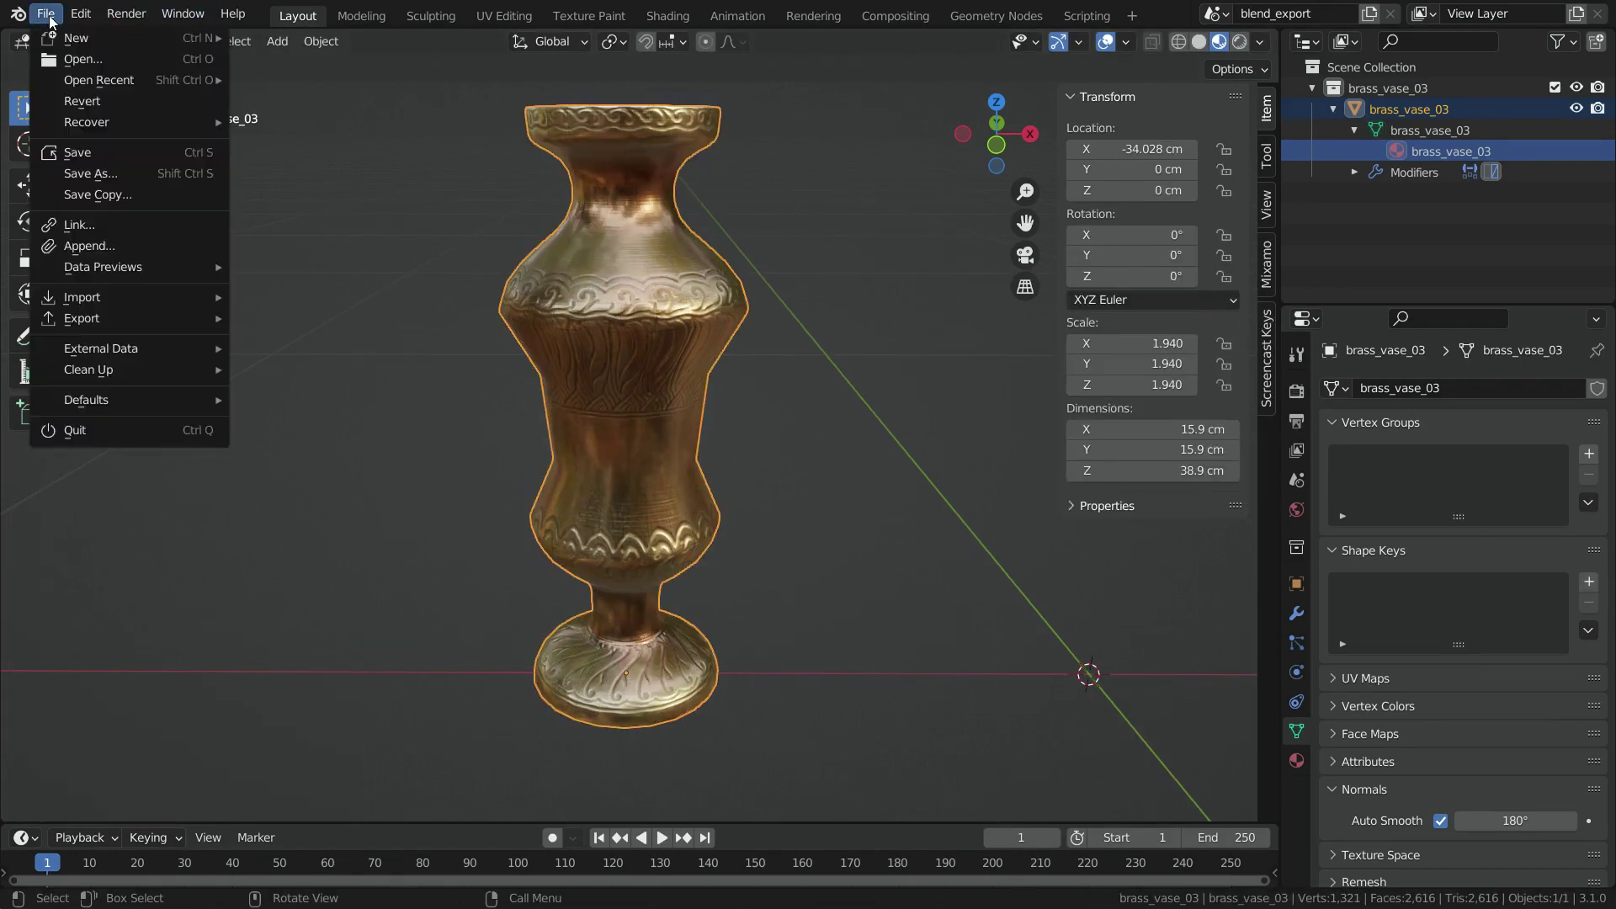
{"action": "left_click", "coordinate": [163, 155]}
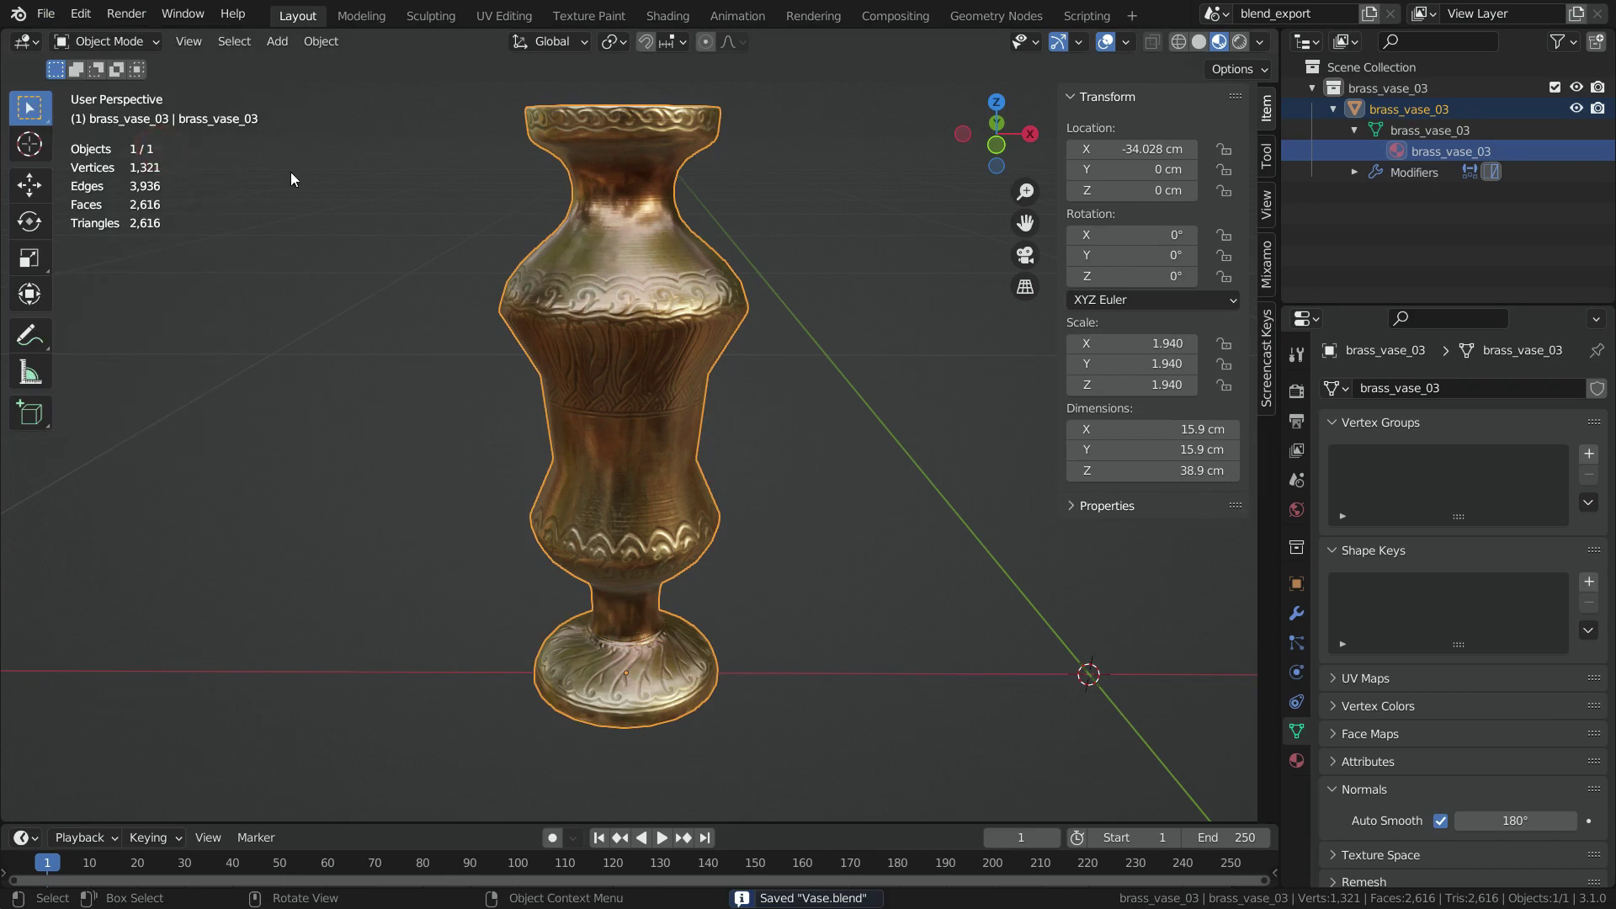
Step: Reopen the recent file Living Room.blend and inspect the linked vase on the floor from several sides
{"action": "left_click", "coordinate": [46, 14]}
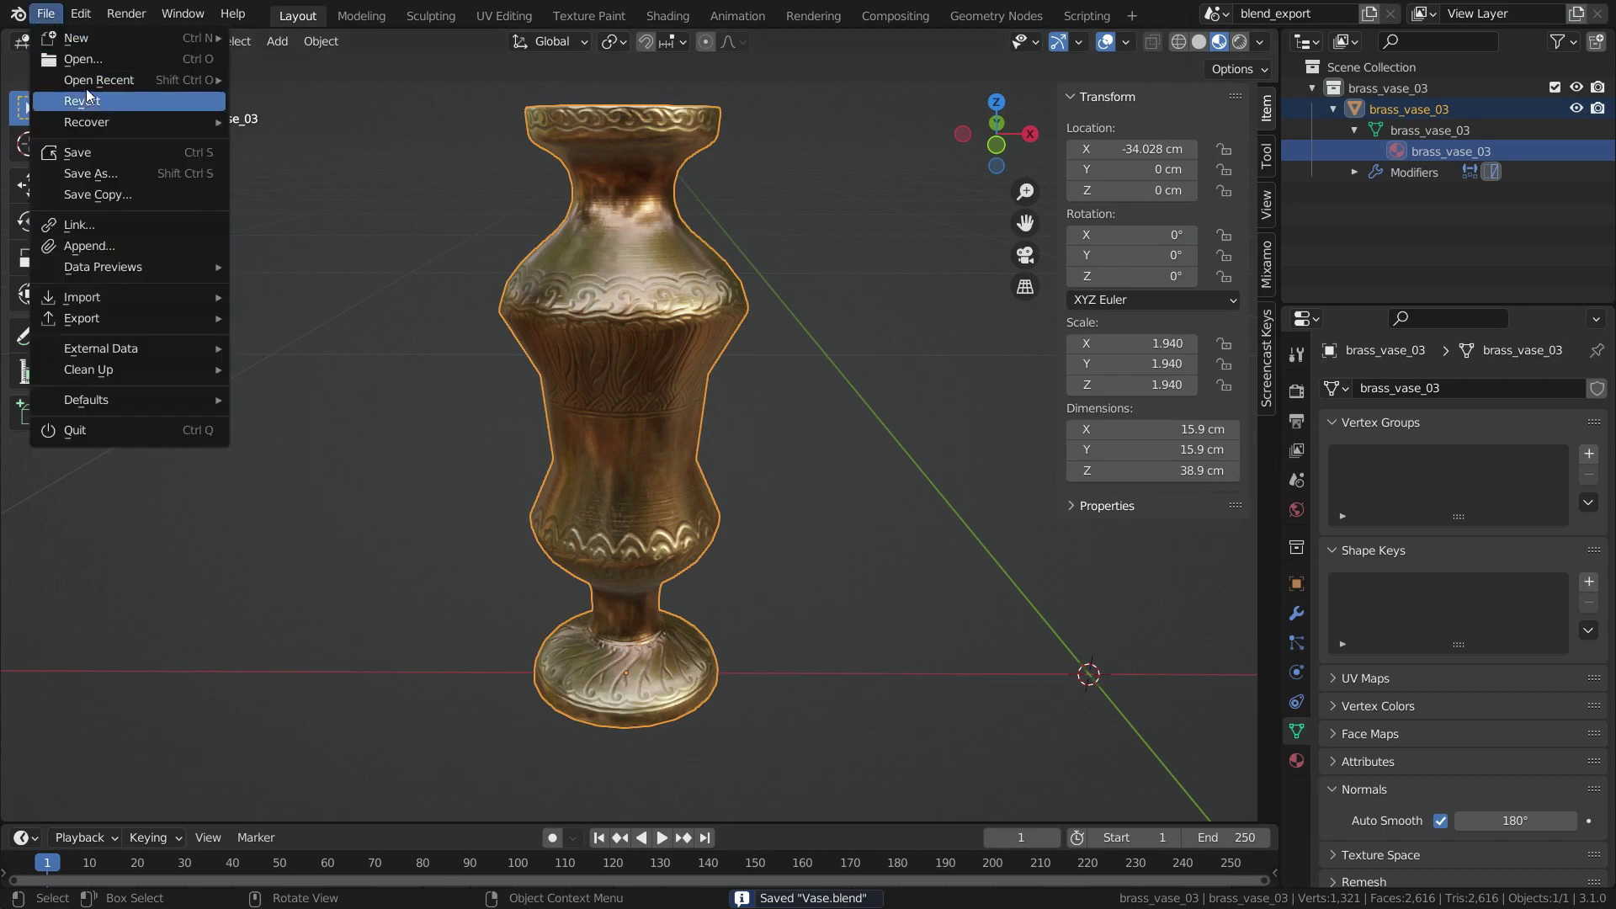
{"action": "mouse_move", "coordinate": [99, 79]}
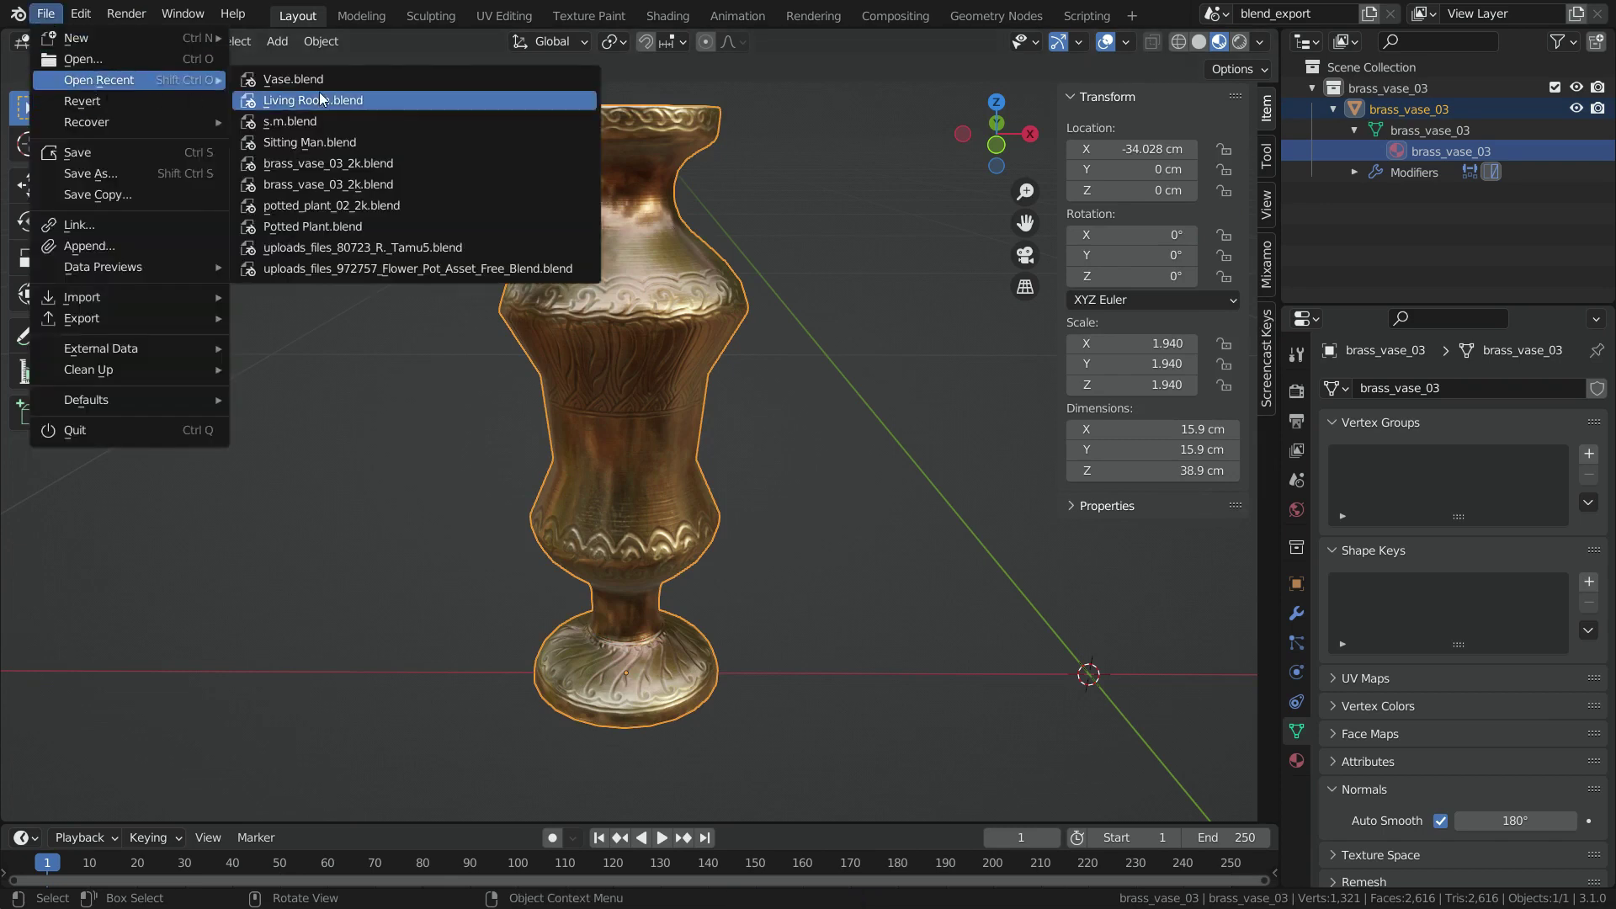
{"action": "left_click", "coordinate": [404, 103]}
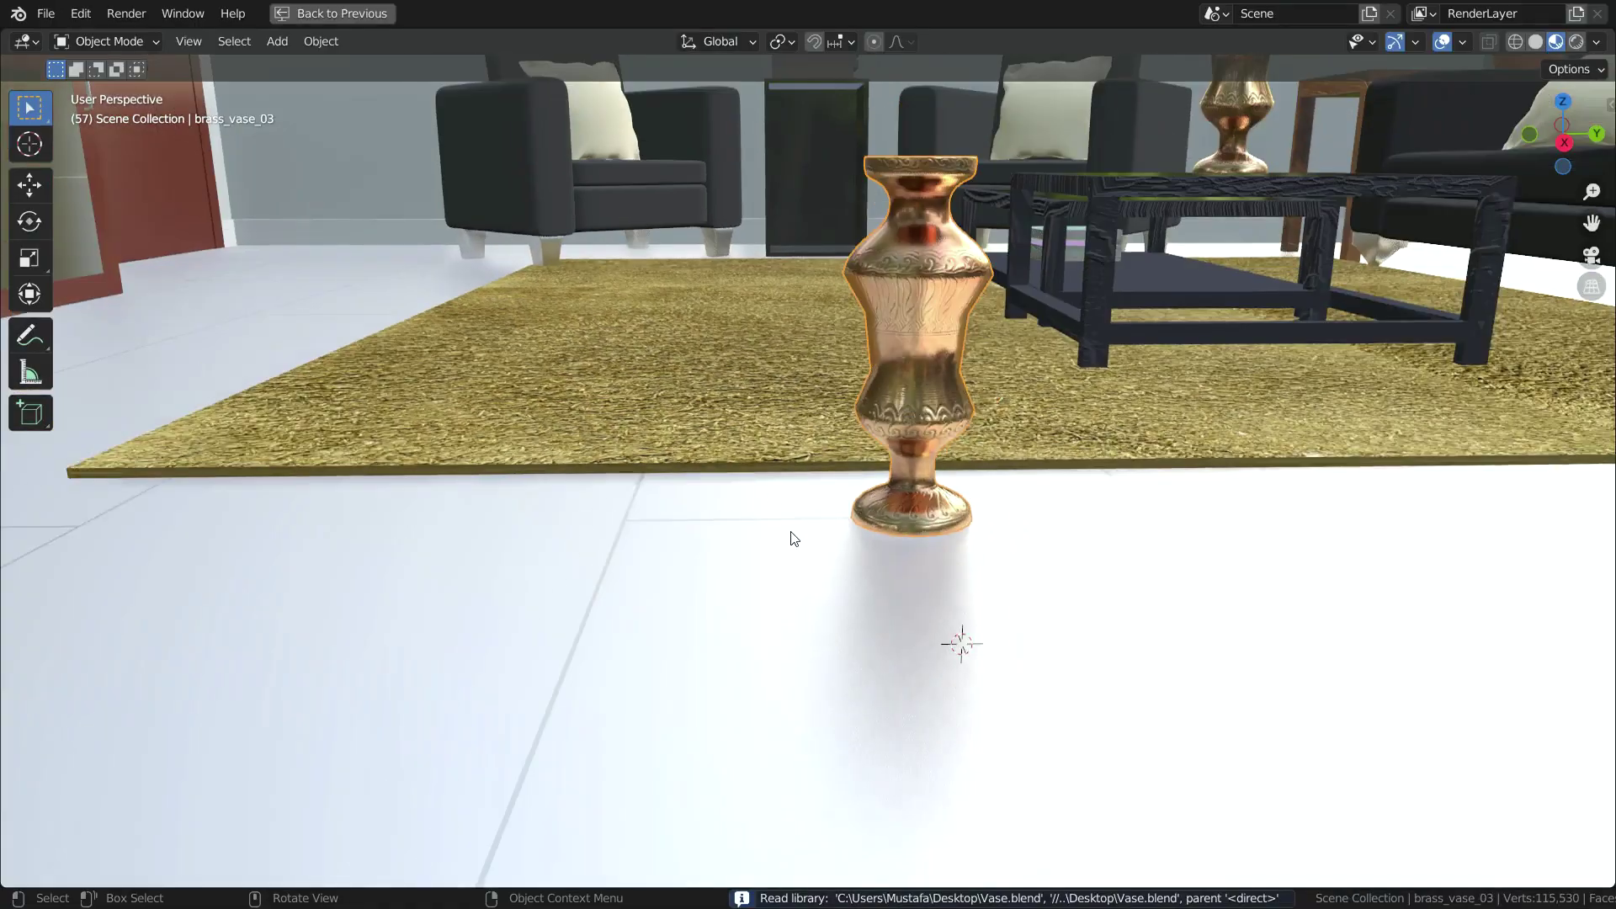
{"action": "middle_click_drag", "start_coordinate": [791, 539], "coordinate": [1050, 534]}
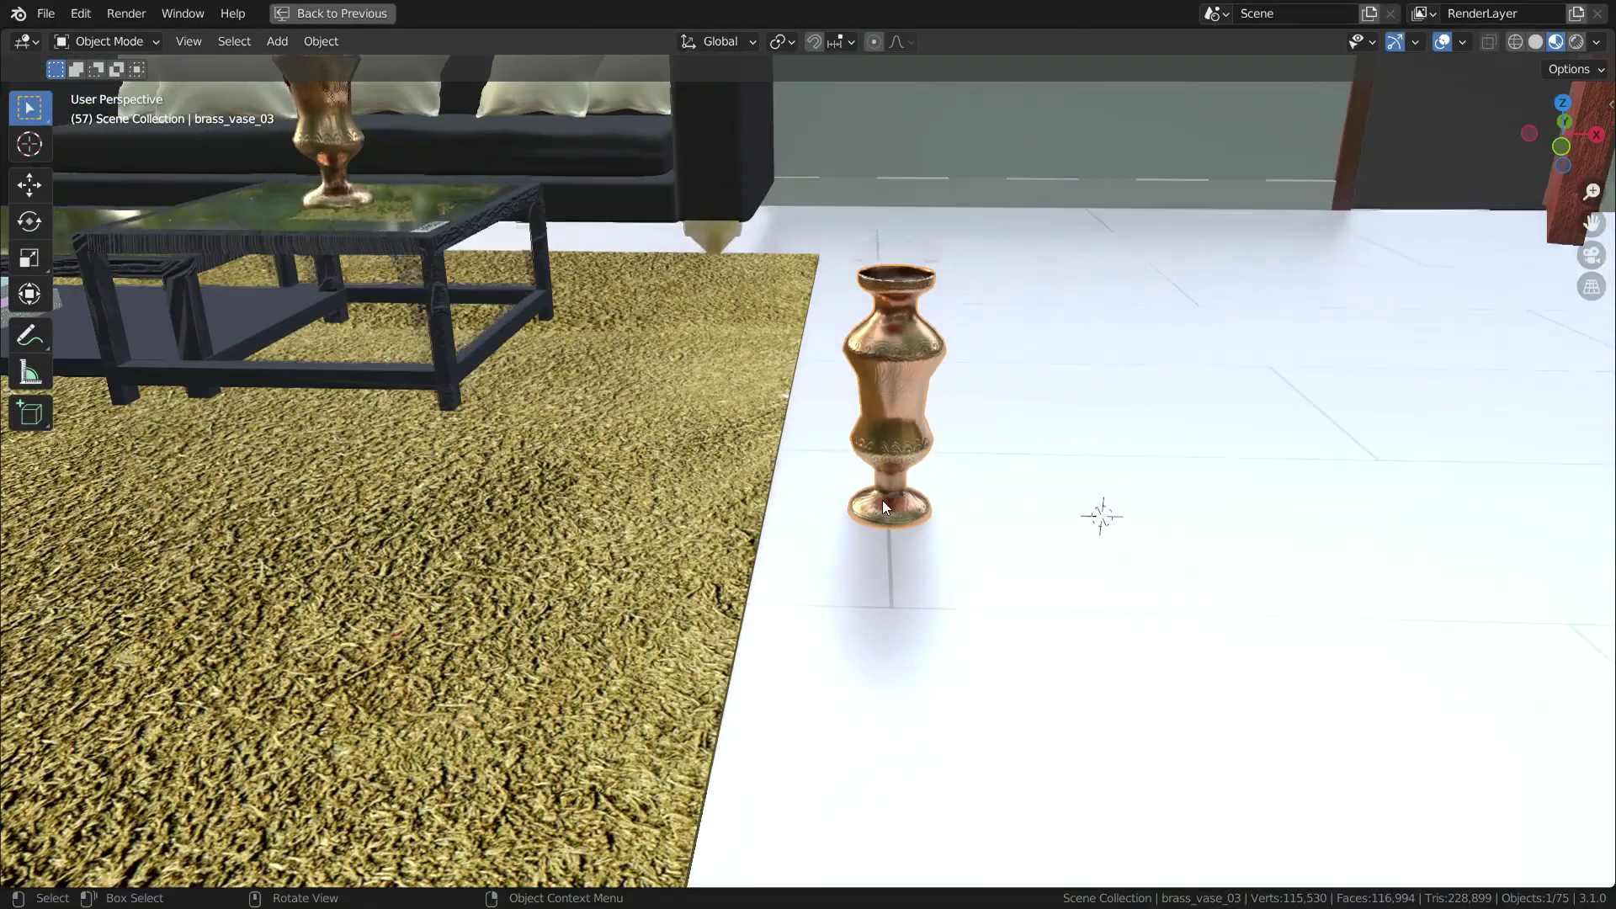
{"action": "scroll", "coordinate": [882, 499], "scroll_direction": "up", "scroll_amount": 3}
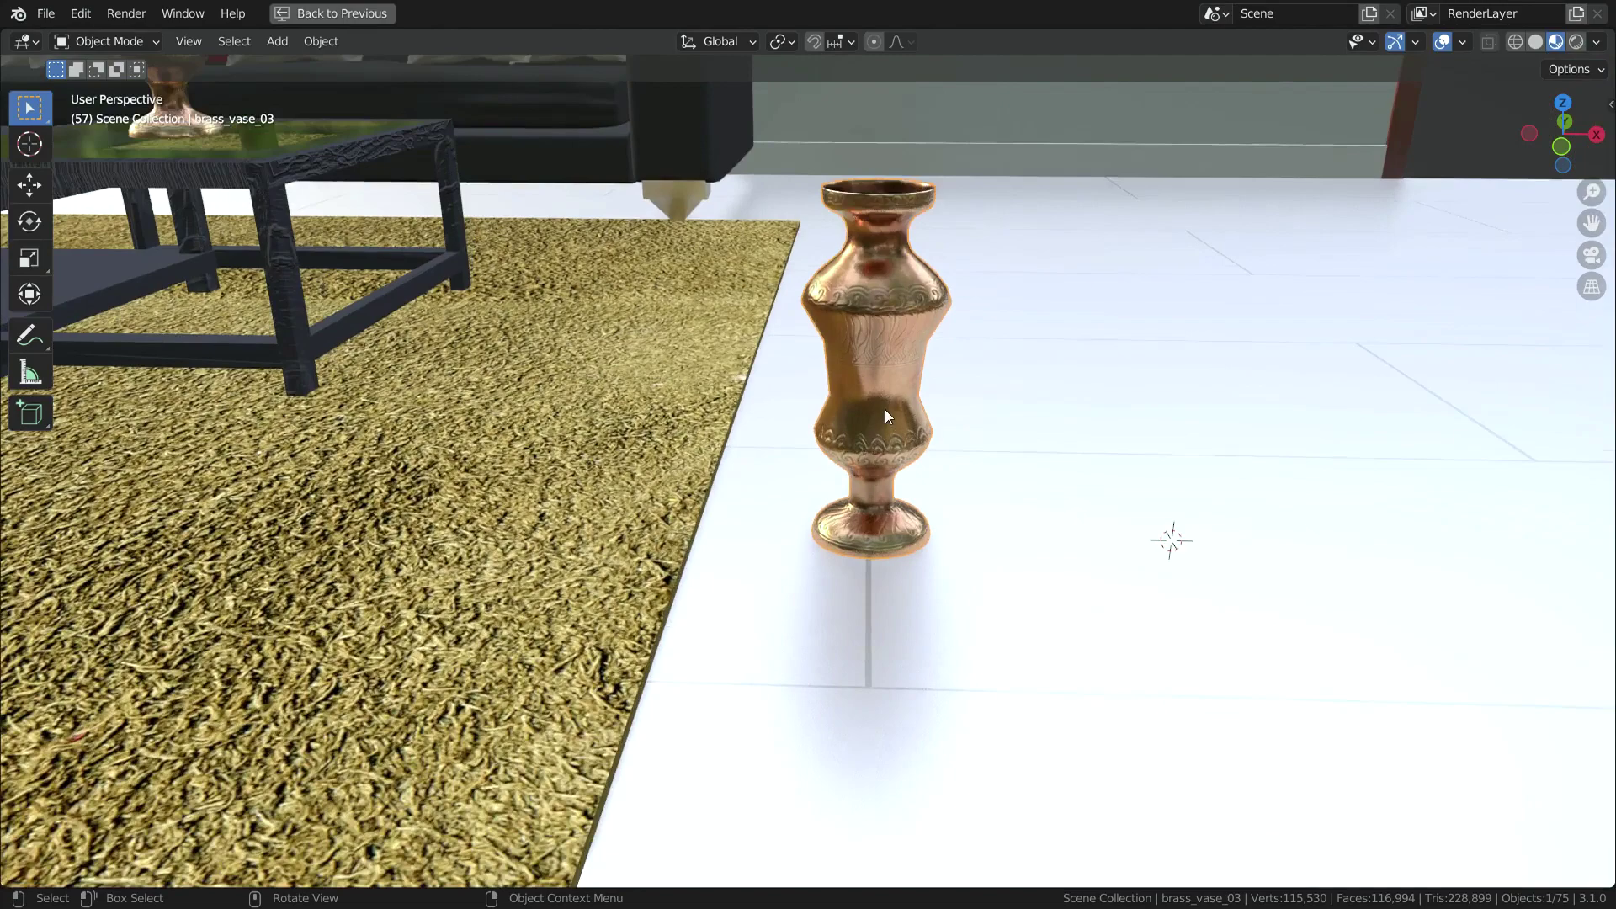
{"action": "middle_click_drag", "start_coordinate": [885, 409], "coordinate": [712, 622]}
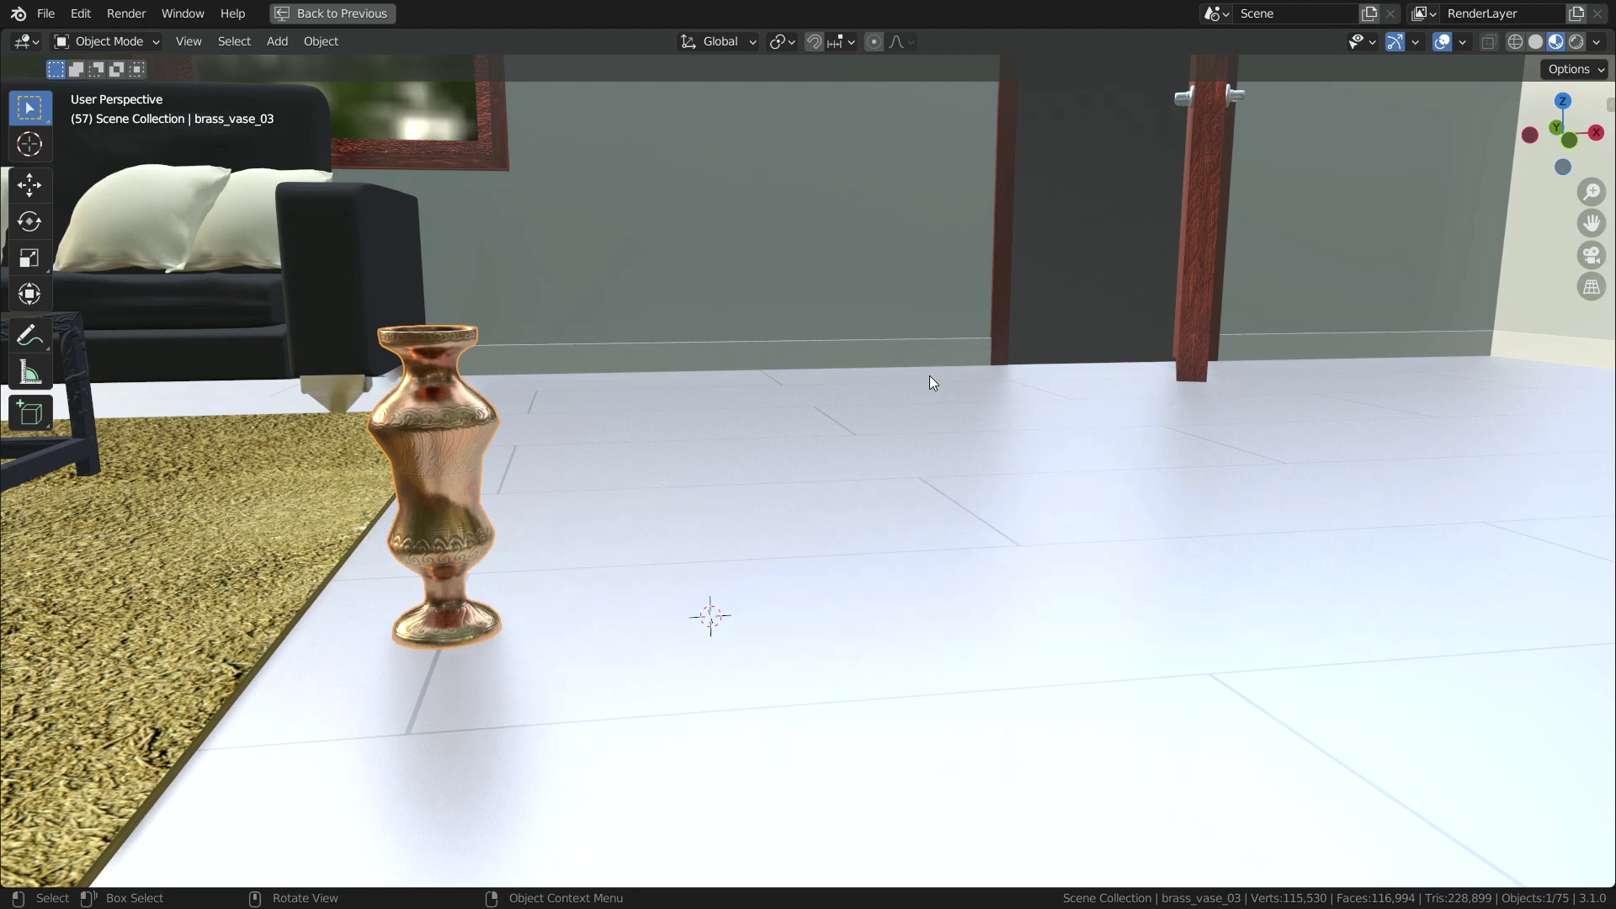
{"action": "middle_click_drag", "start_coordinate": [829, 530], "coordinate": [593, 517]}
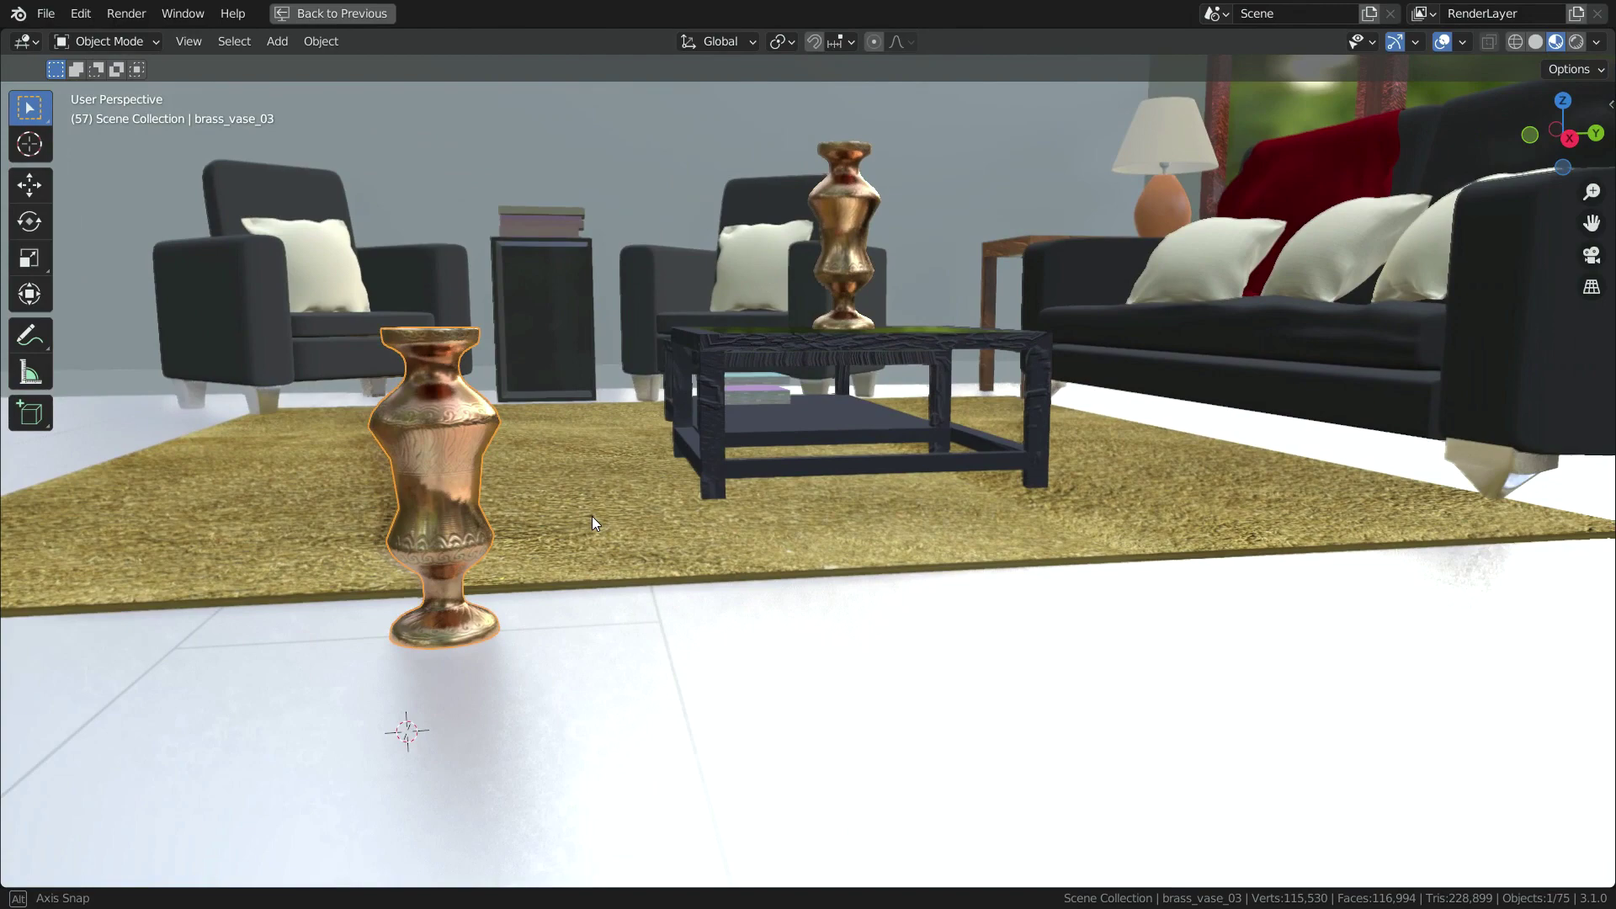
{"action": "middle_click_drag", "start_coordinate": [592, 517], "coordinate": [606, 521]}
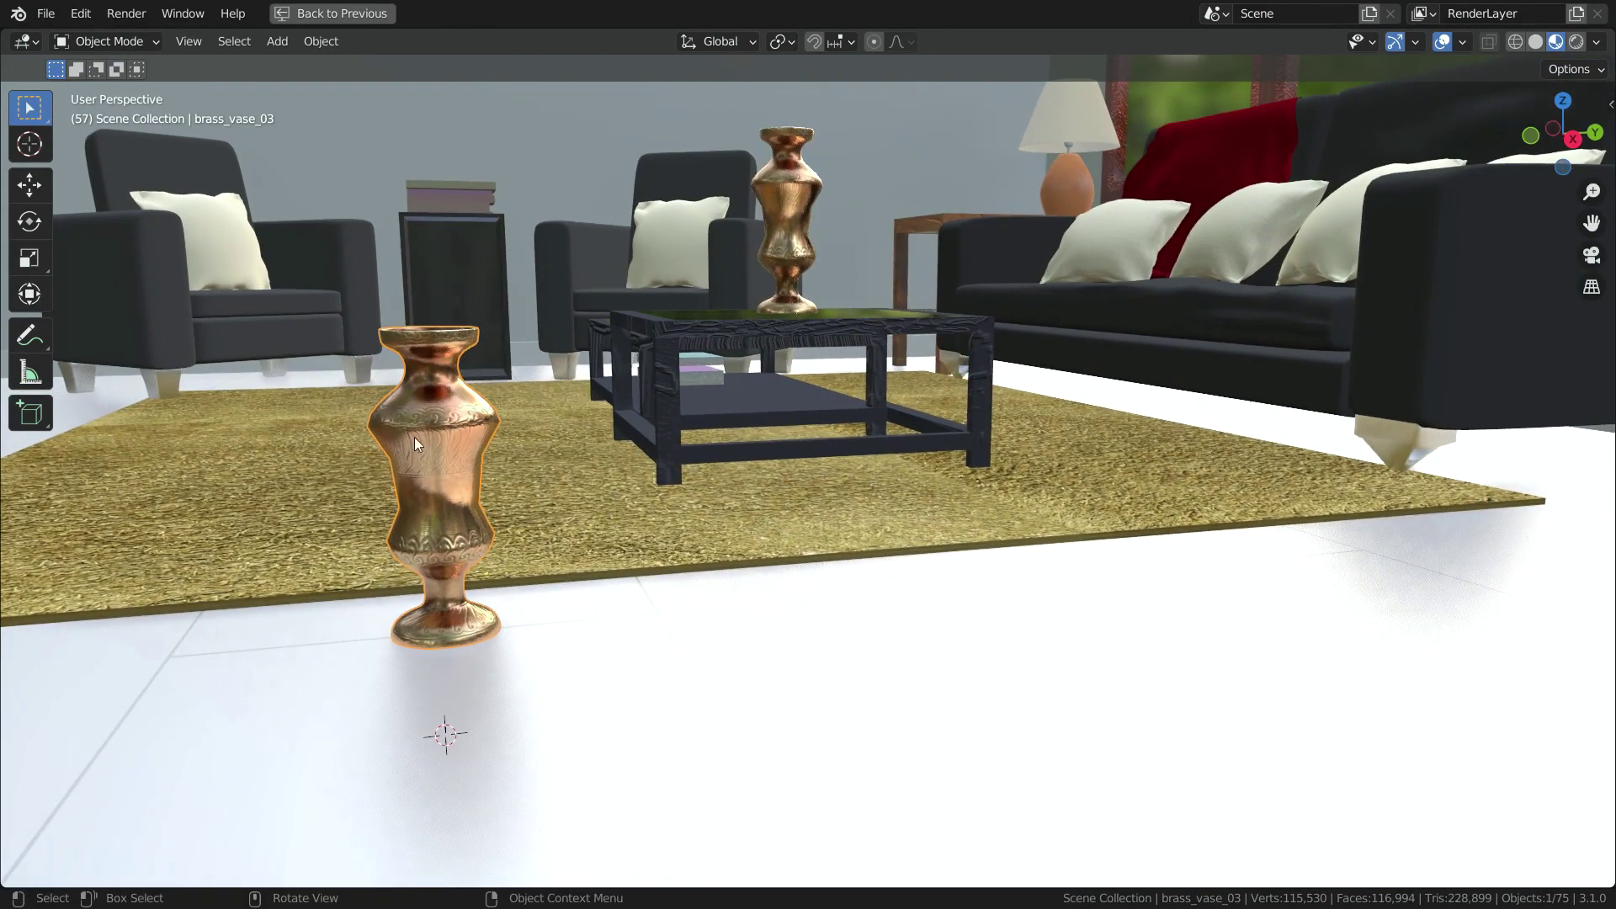
Step: Make the linked floor vase local using the Selected Objects option
{"action": "left_click", "coordinate": [325, 42]}
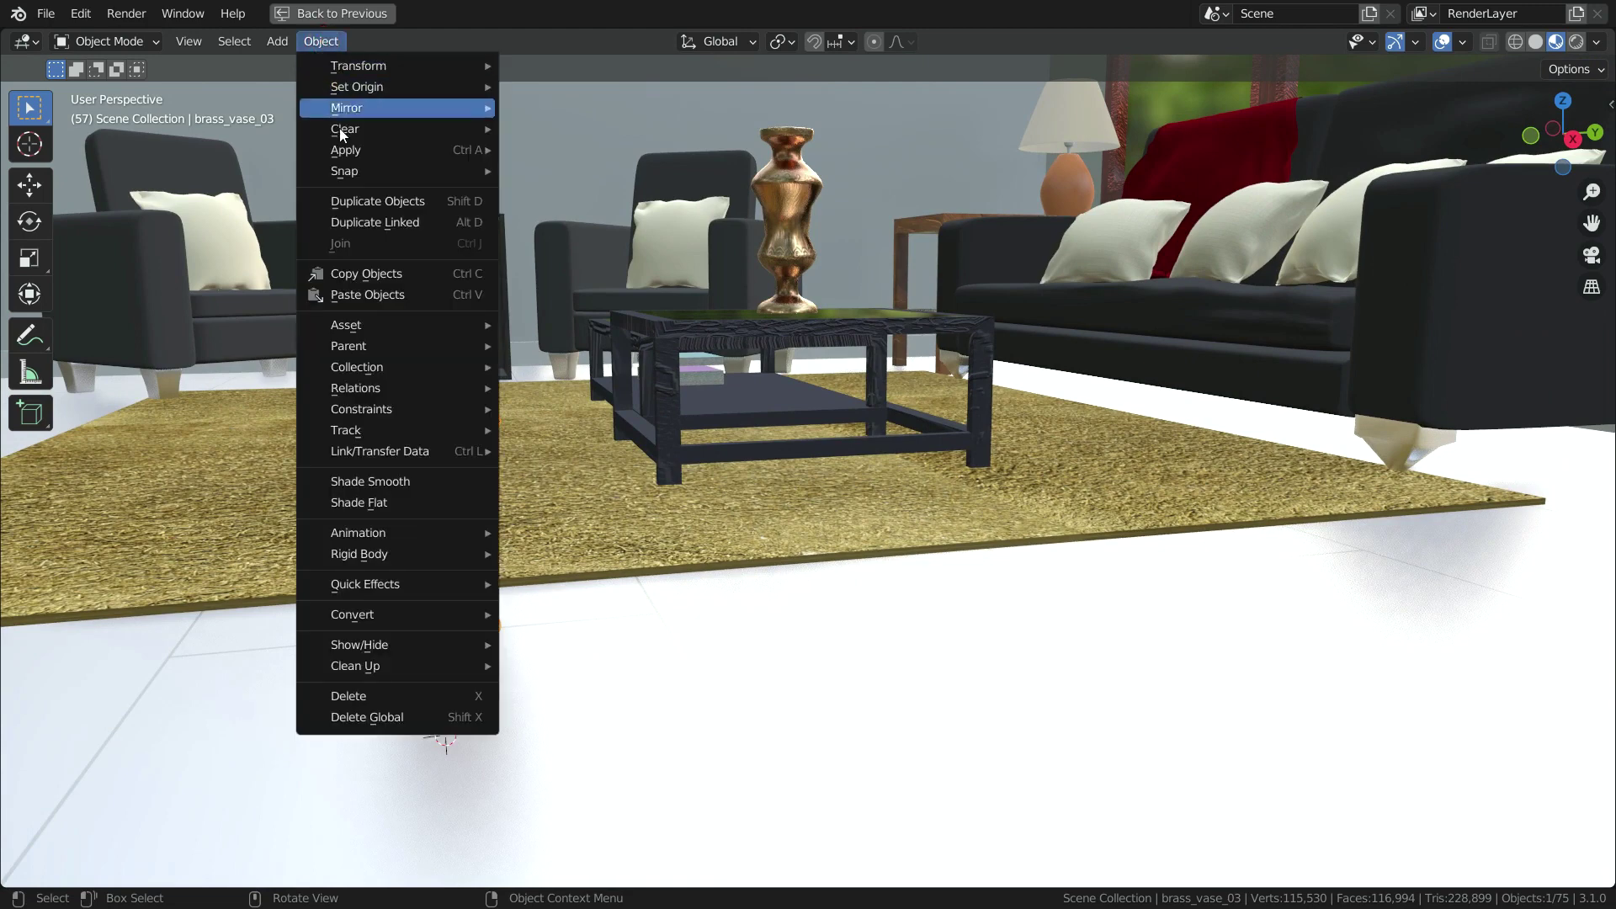
{"action": "mouse_move", "coordinate": [379, 390]}
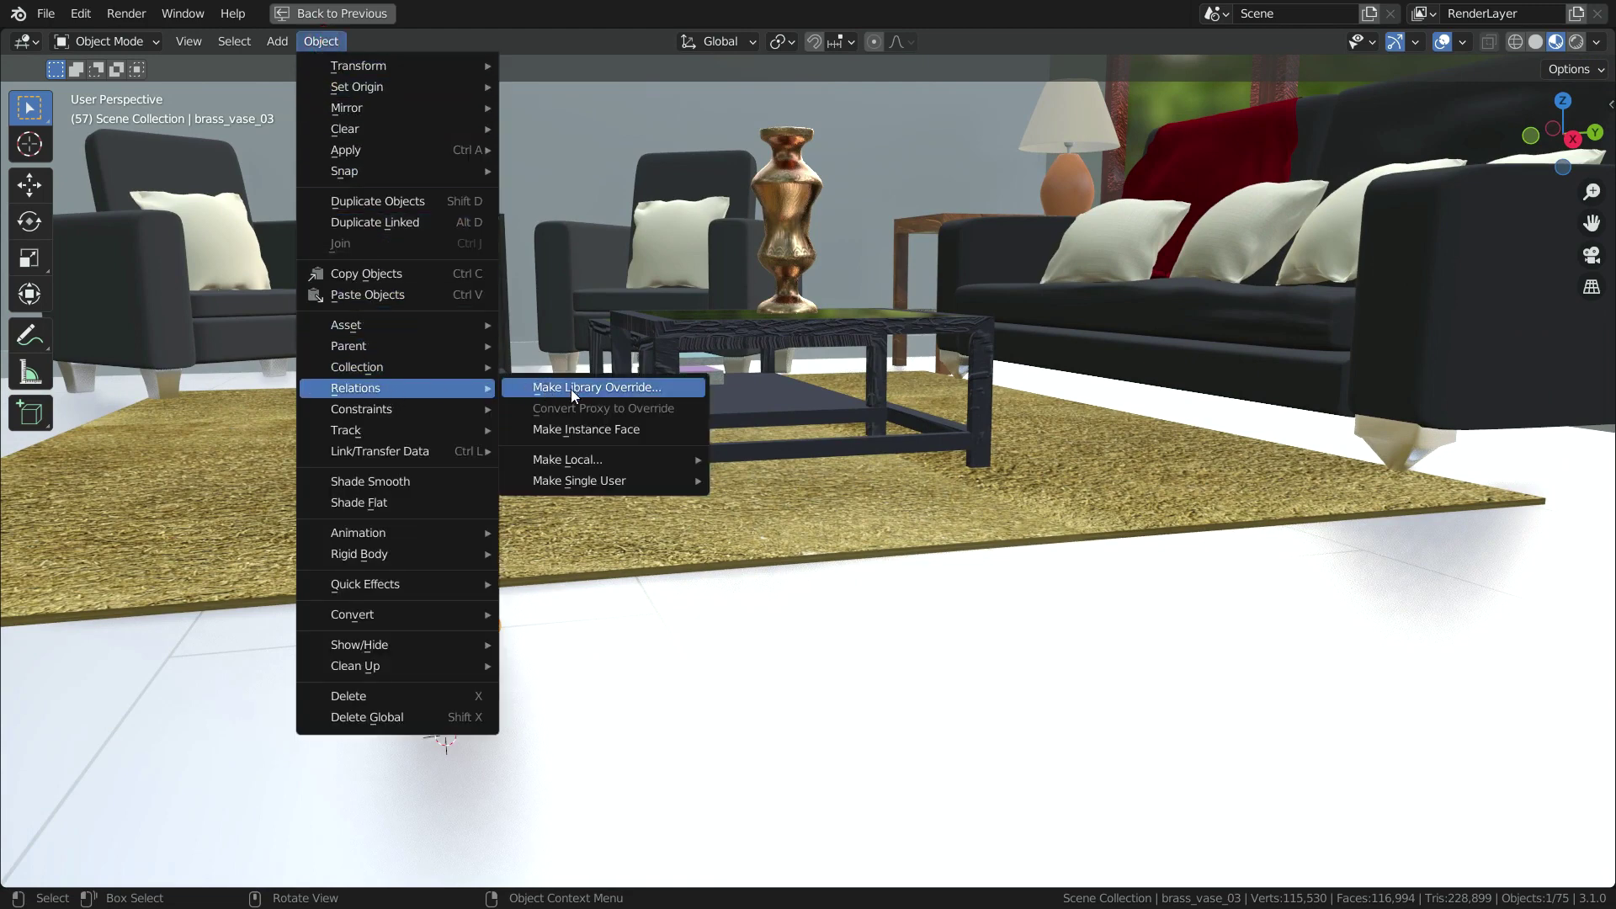
{"action": "mouse_move", "coordinate": [587, 463]}
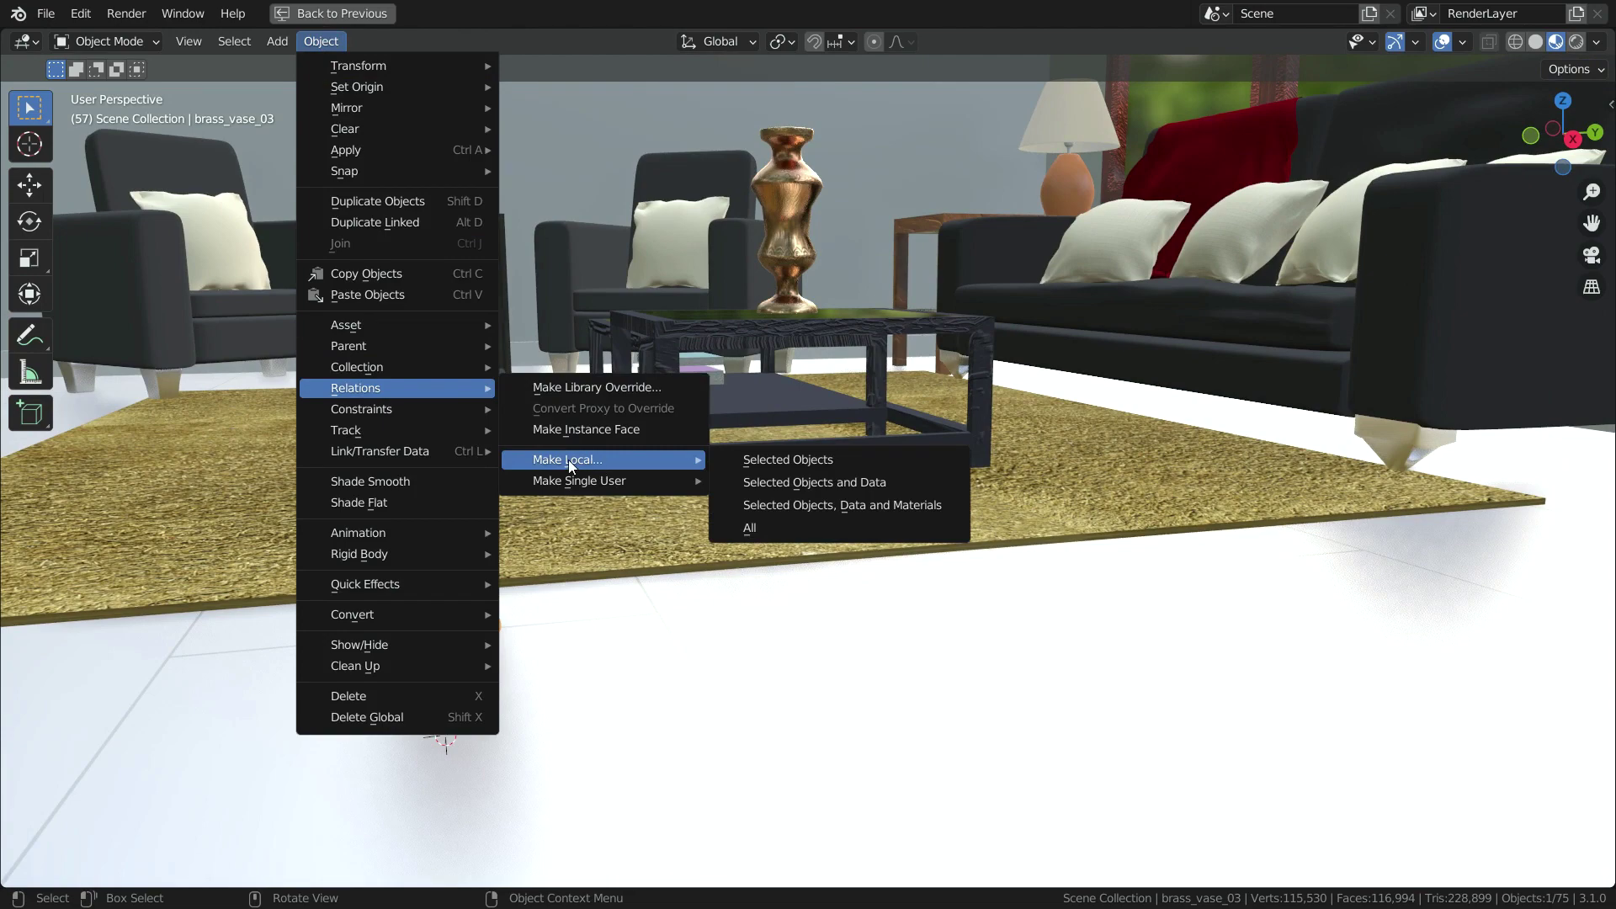
{"action": "left_click", "coordinate": [837, 459]}
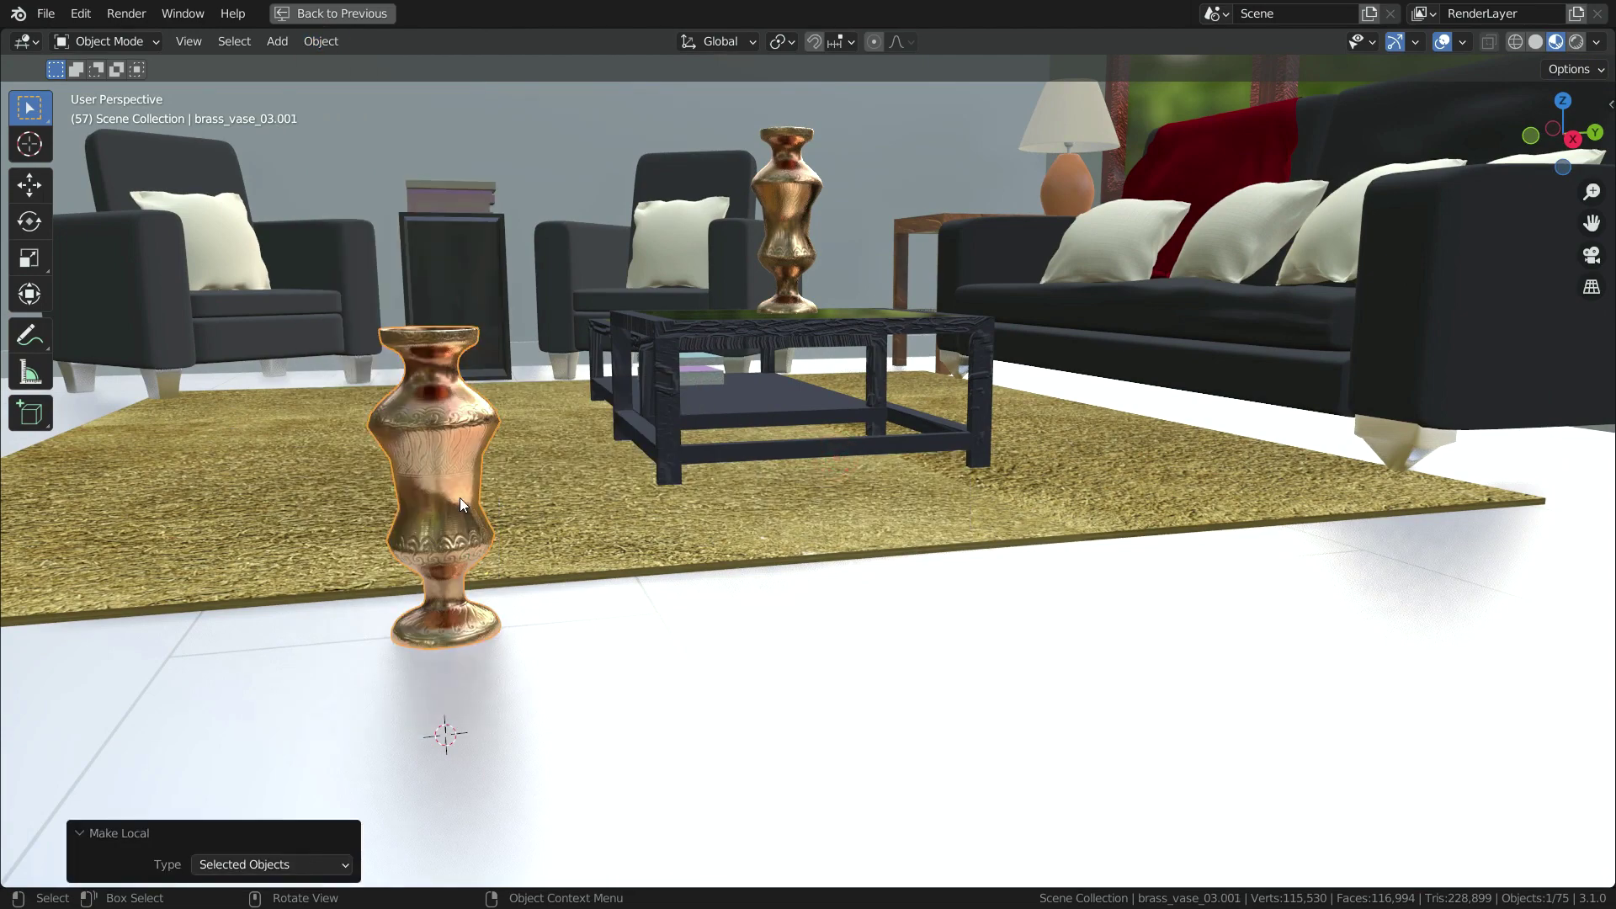
Step: Try moving, rotating and scaling the localized floor vase, cancelling each transform
{"action": "key", "text": "g"}
{"action": "key", "text": "Escape"}
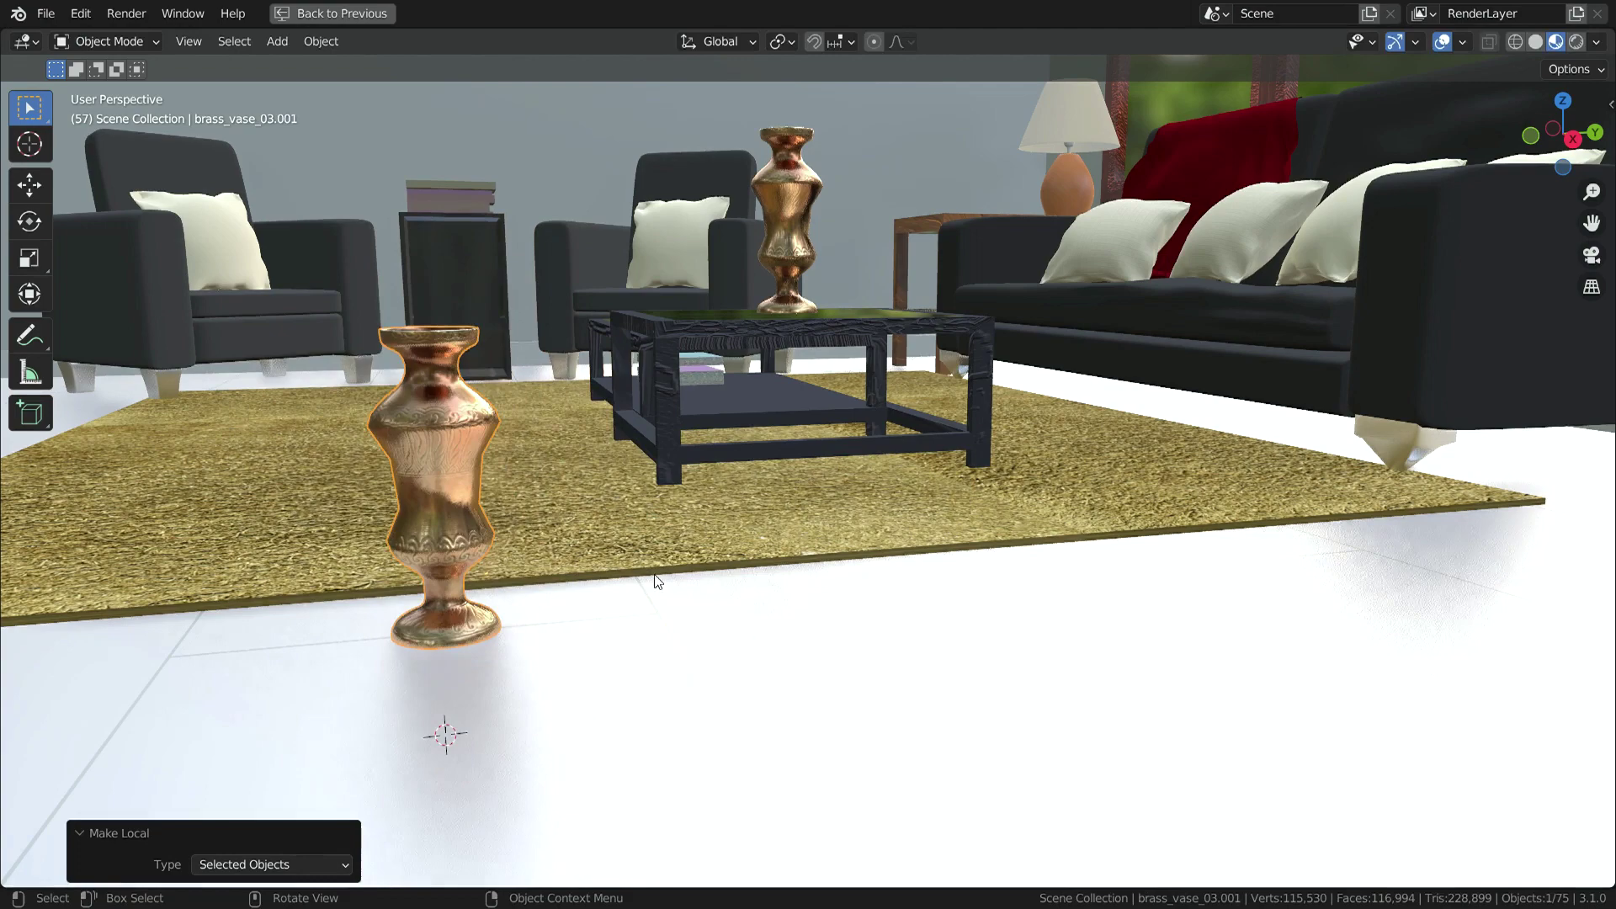
{"action": "key", "text": "r"}
{"action": "key", "text": "Escape"}
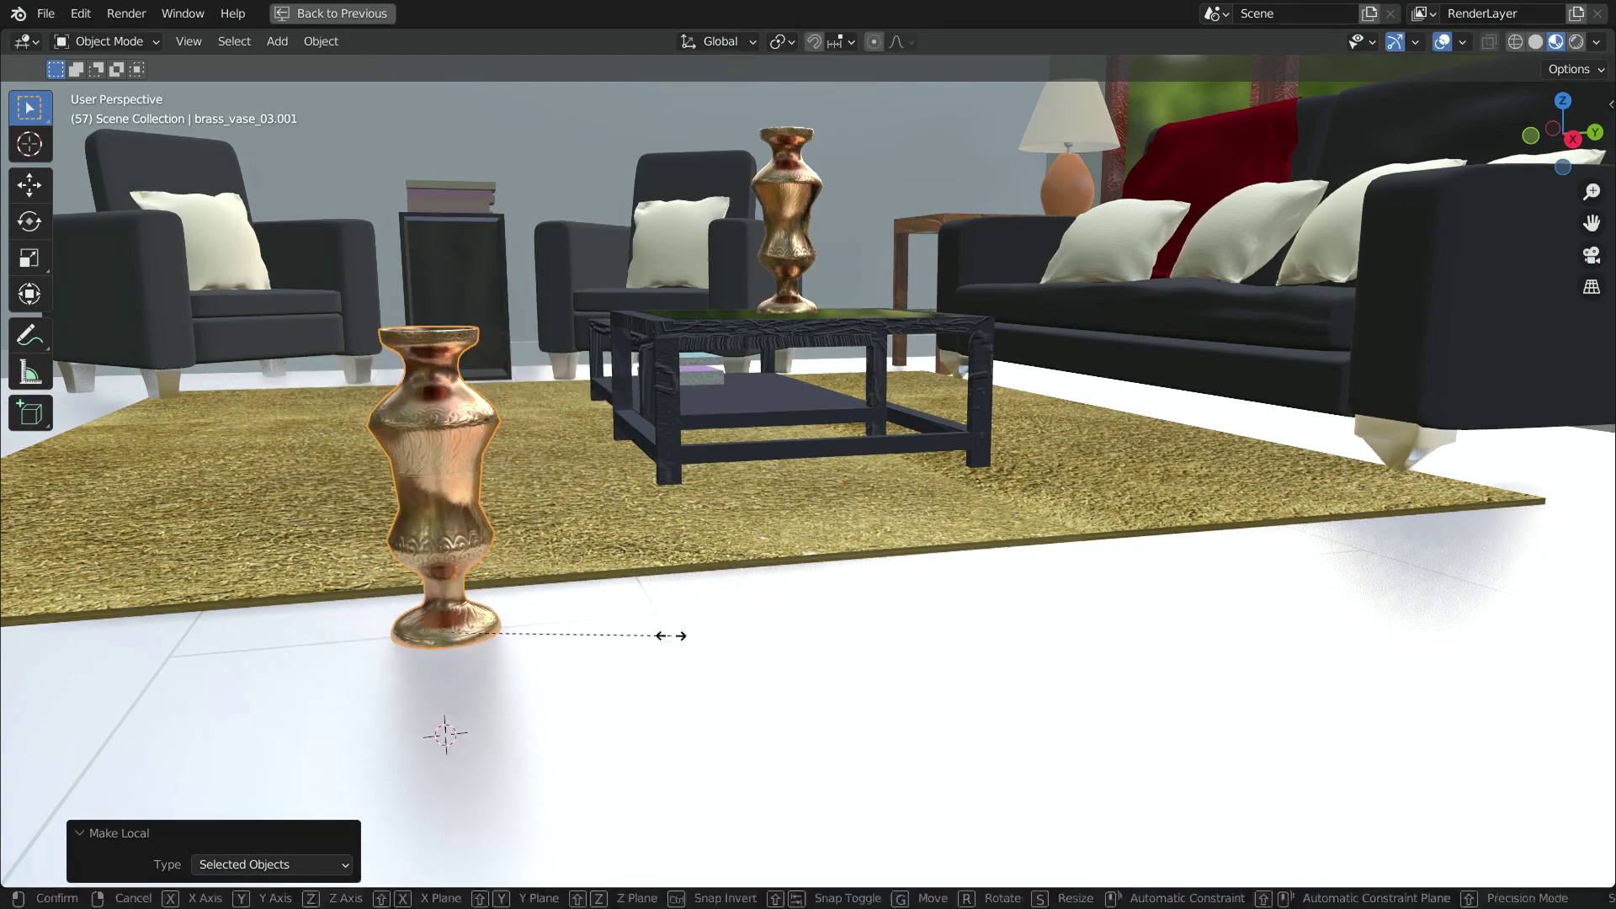
{"action": "key", "text": "s"}
{"action": "key", "text": "Escape"}
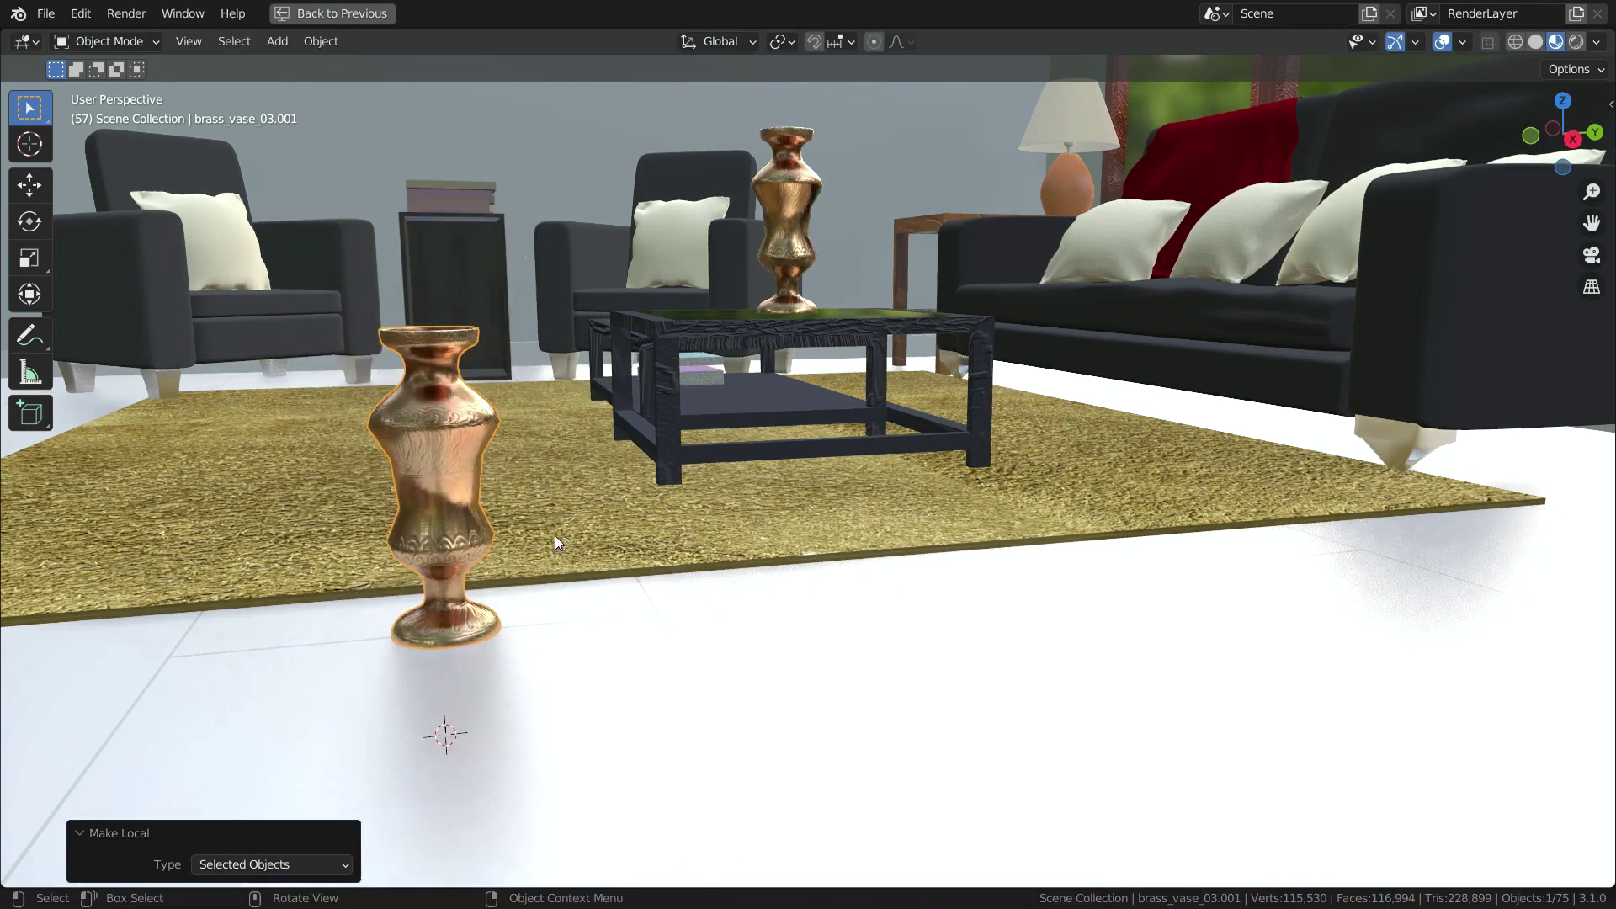
Step: Snap the 3D cursor to the glass top face of the lower coffee table in Edit Mode
{"action": "middle_click_drag", "start_coordinate": [554, 535], "coordinate": [810, 645]}
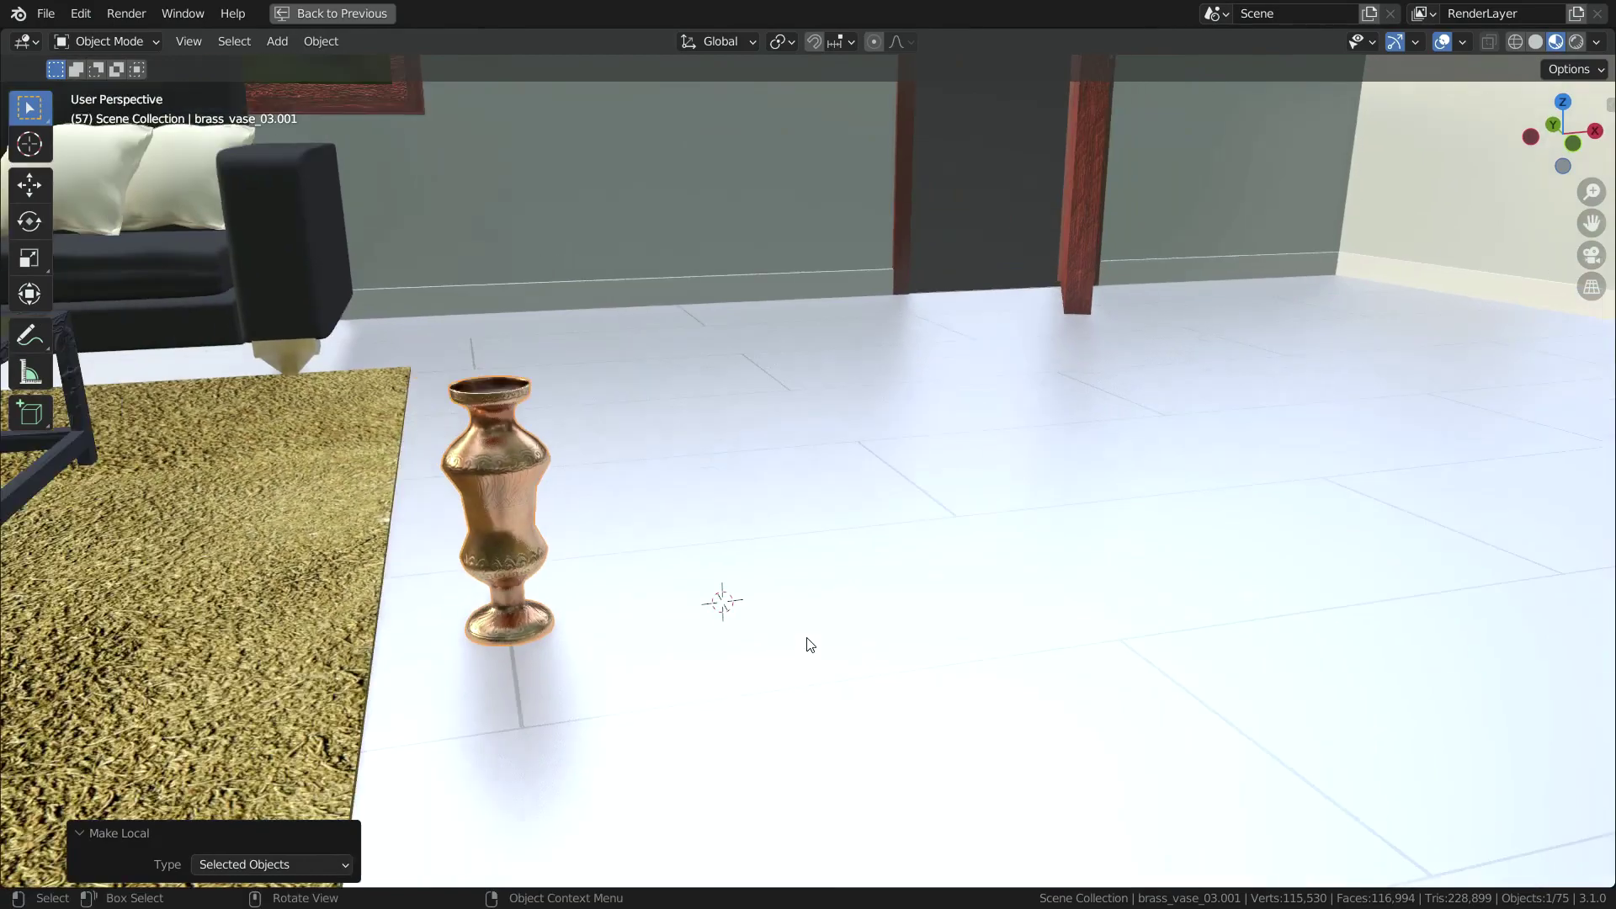
{"action": "middle_click_drag", "start_coordinate": [628, 645], "coordinate": [1140, 620], "text": "shift"}
{"action": "middle_click_drag", "start_coordinate": [404, 522], "coordinate": [906, 541], "text": "shift"}
{"action": "left_click", "coordinate": [591, 486]}
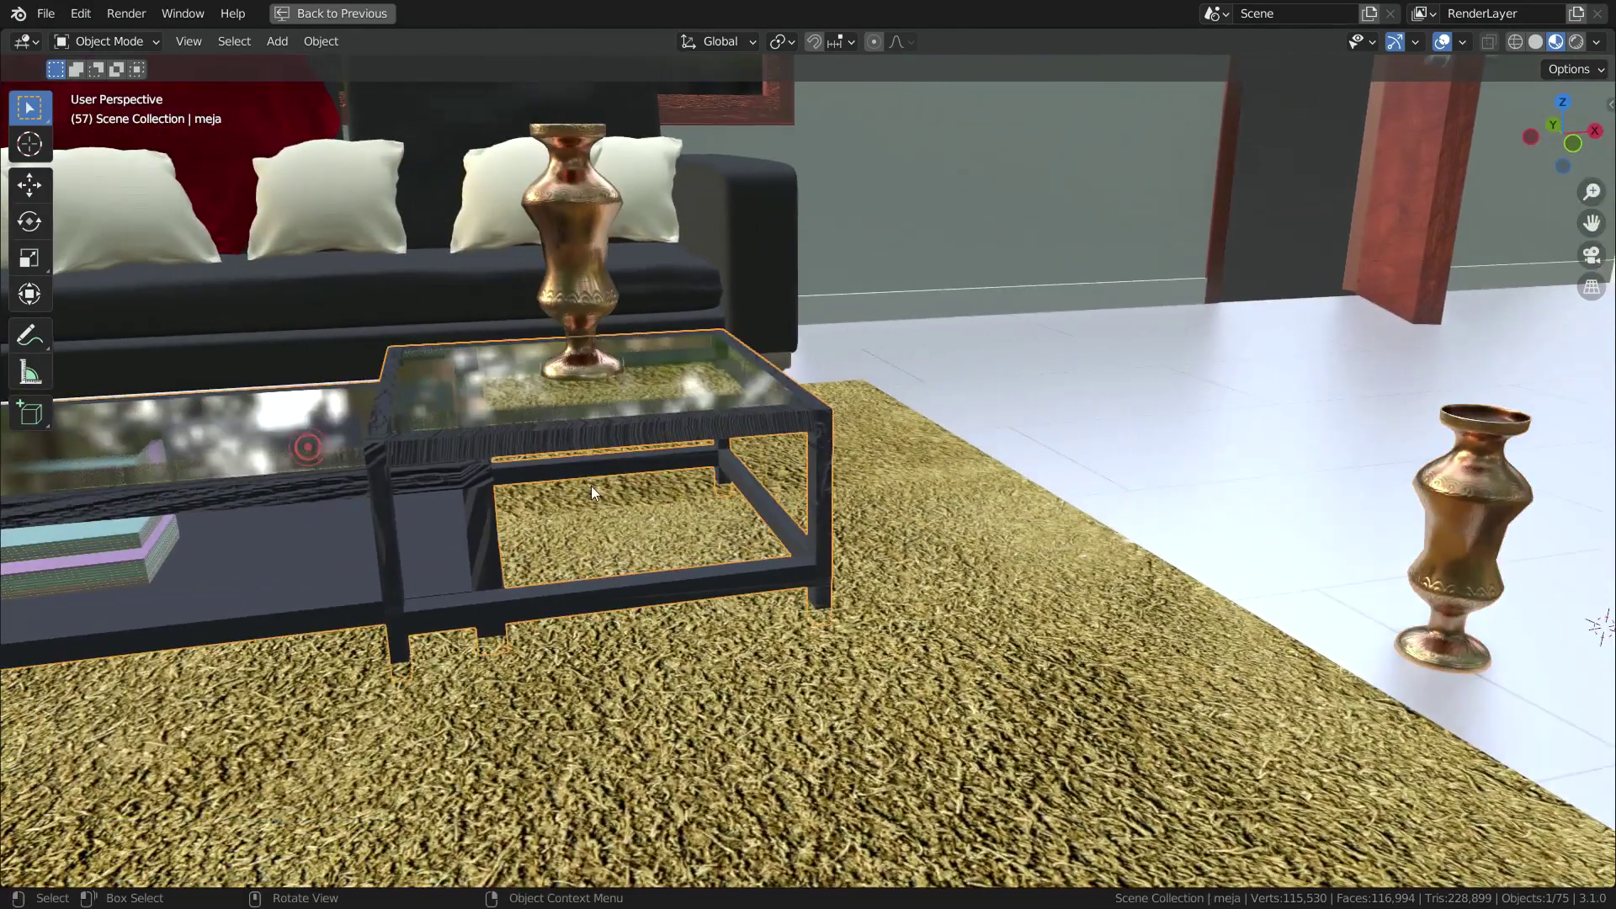
{"action": "scroll", "coordinate": [606, 505], "scroll_direction": "up", "scroll_amount": 3}
{"action": "middle_click_drag", "start_coordinate": [628, 527], "coordinate": [862, 513], "text": "shift"}
{"action": "left_click", "coordinate": [124, 42]}
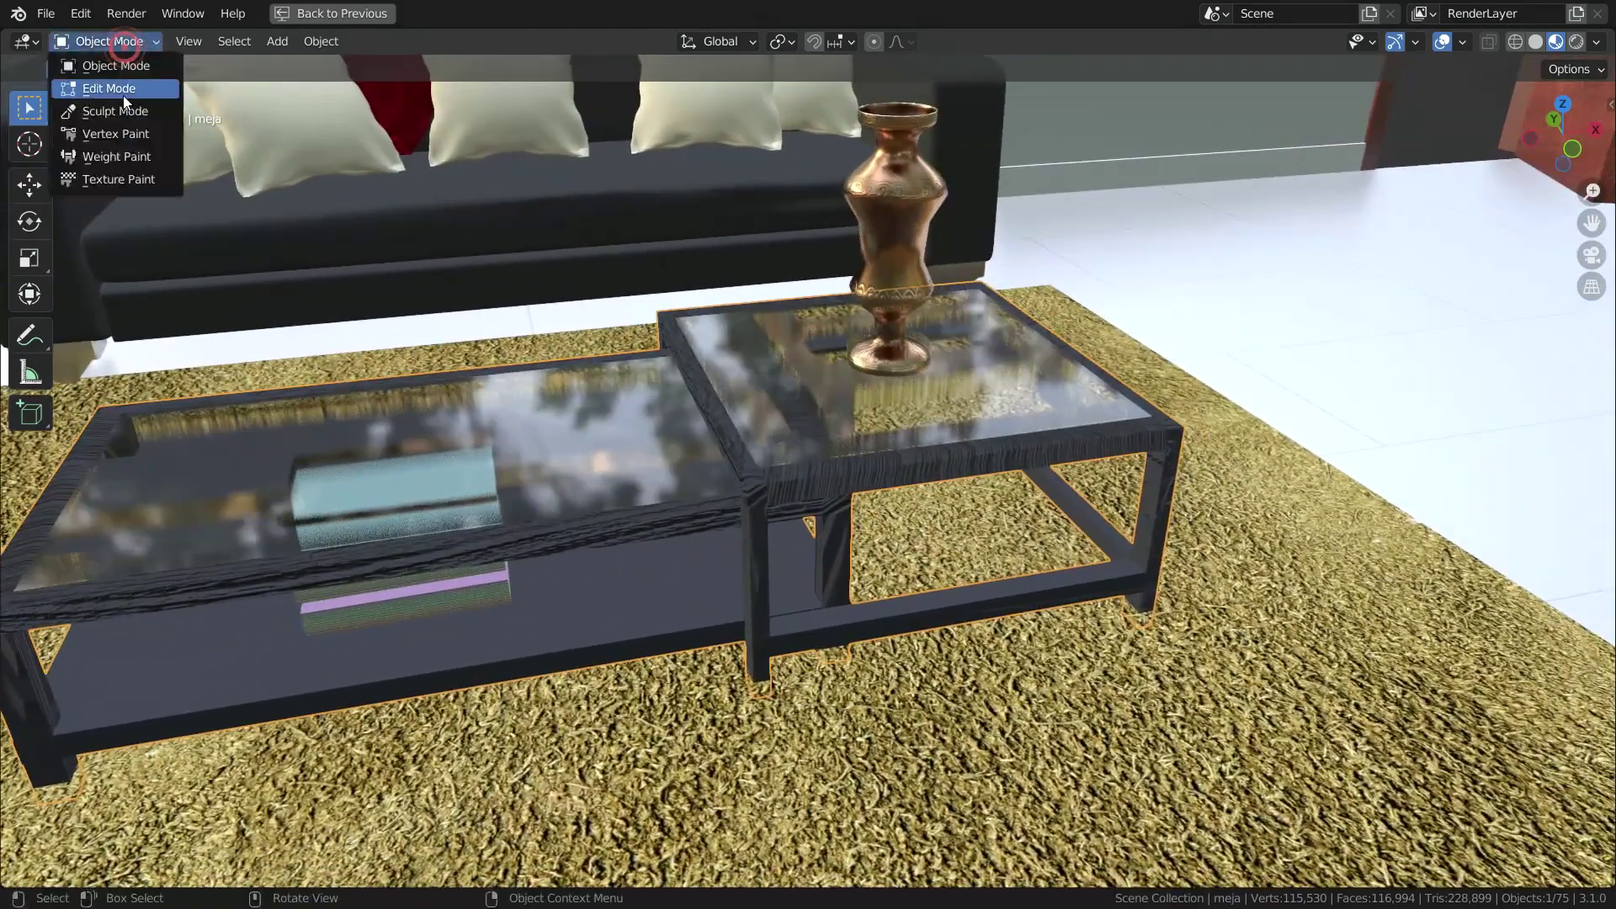
{"action": "left_click", "coordinate": [123, 94]}
{"action": "left_click", "coordinate": [477, 351]}
{"action": "key", "text": "shift+s"}
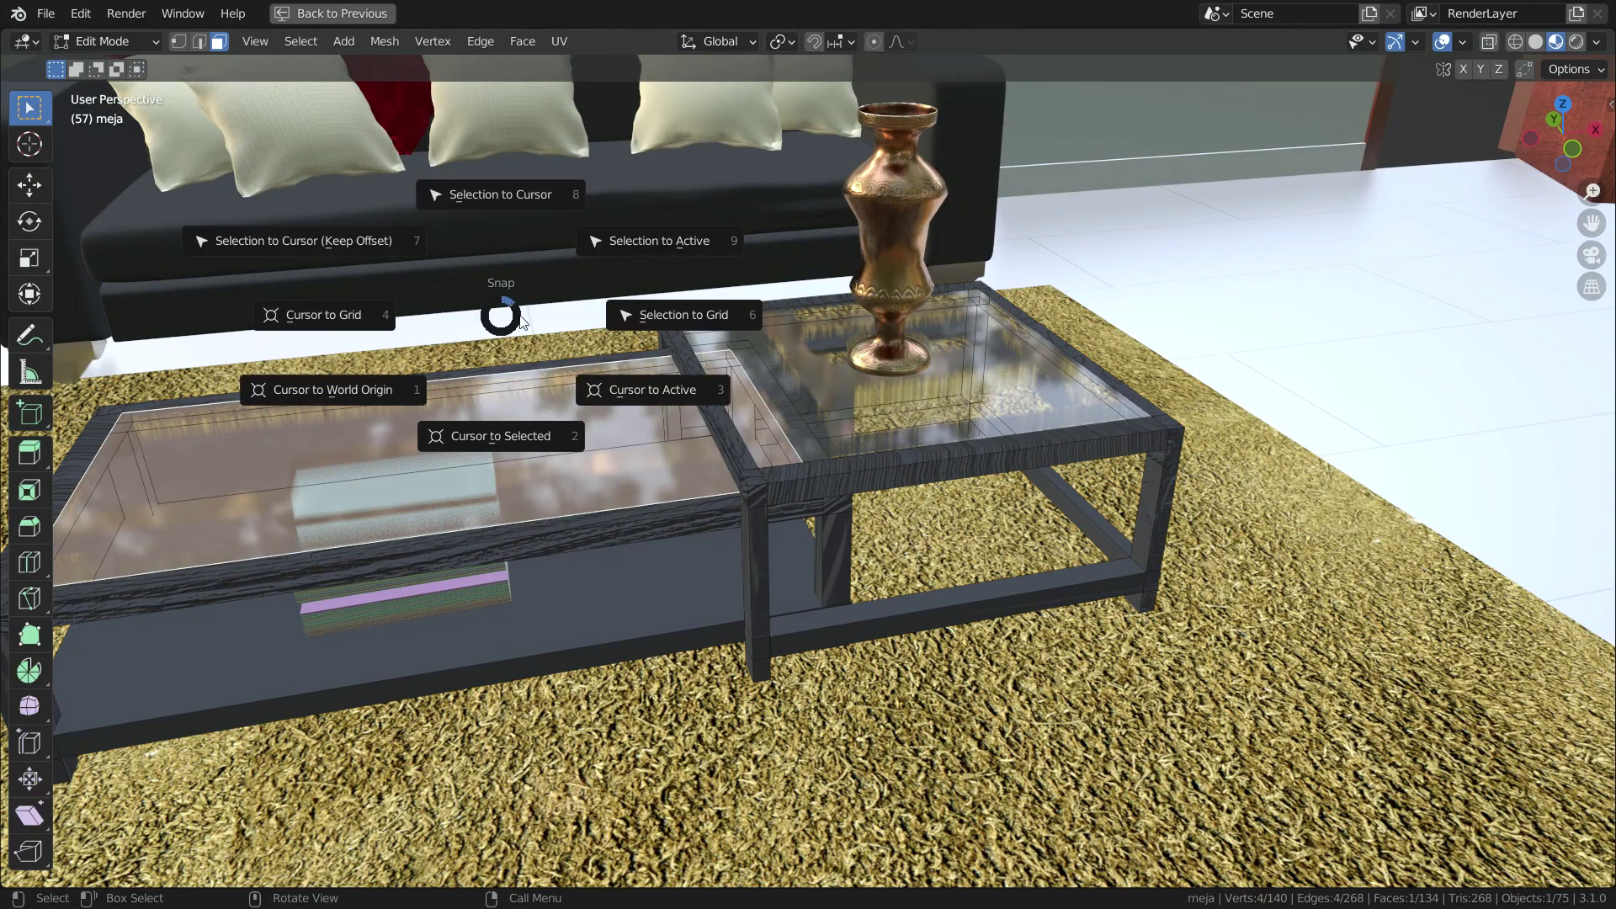
{"action": "left_click", "coordinate": [501, 435]}
Step: Return to Object Mode and snap the floor vase to the 3D cursor on the table's glass top
{"action": "left_click", "coordinate": [123, 41]}
{"action": "left_click", "coordinate": [107, 62]}
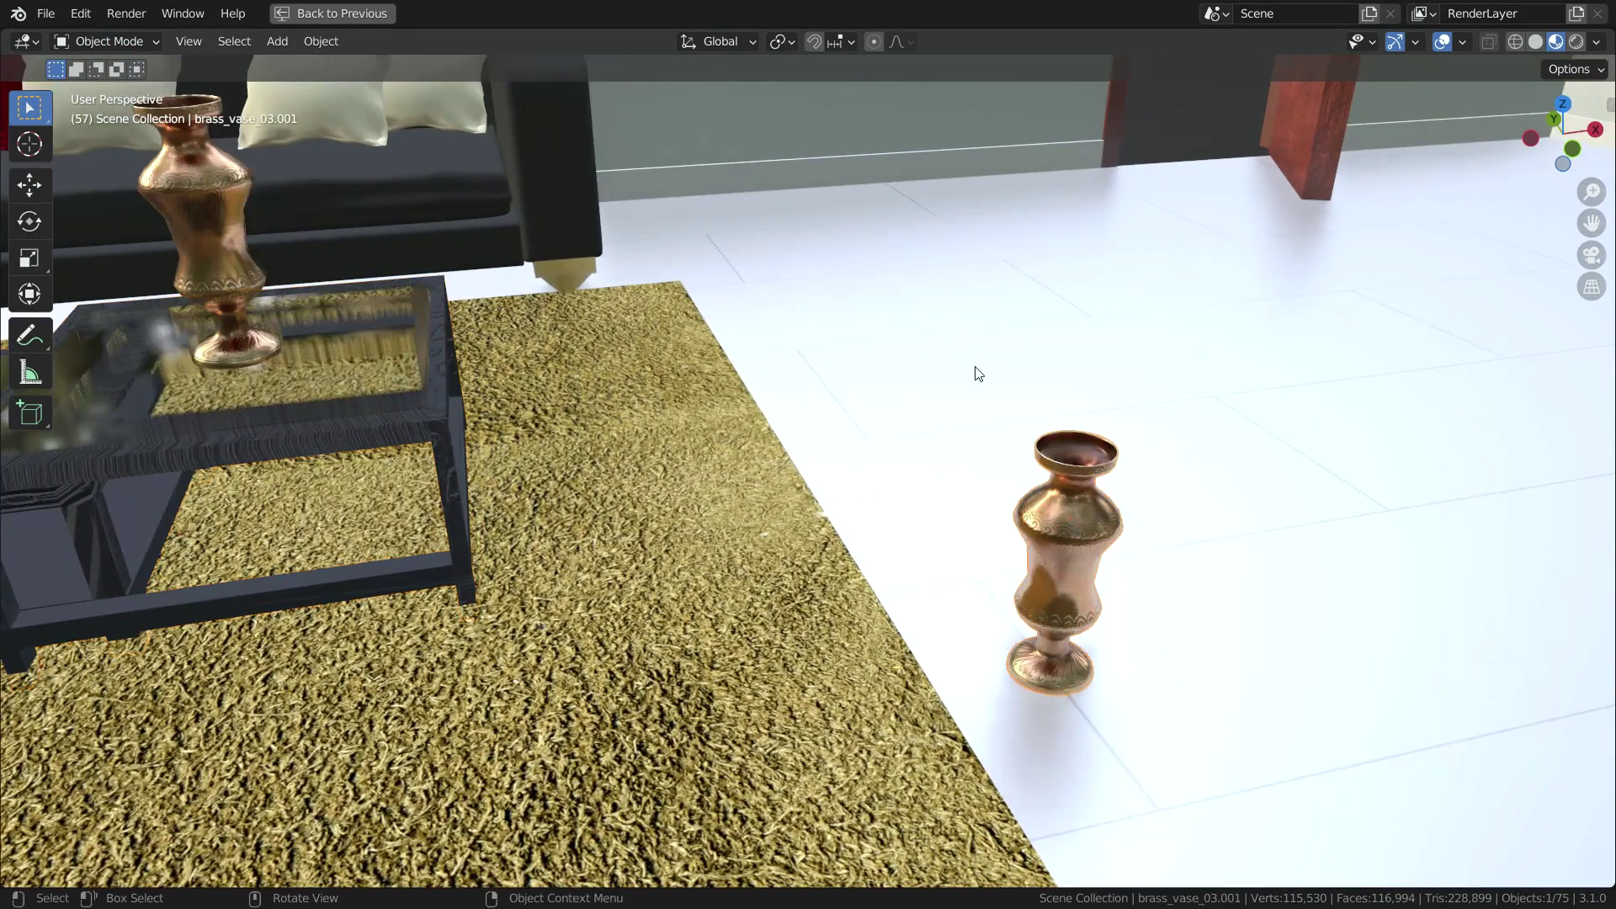
{"action": "key", "text": "shift+s"}
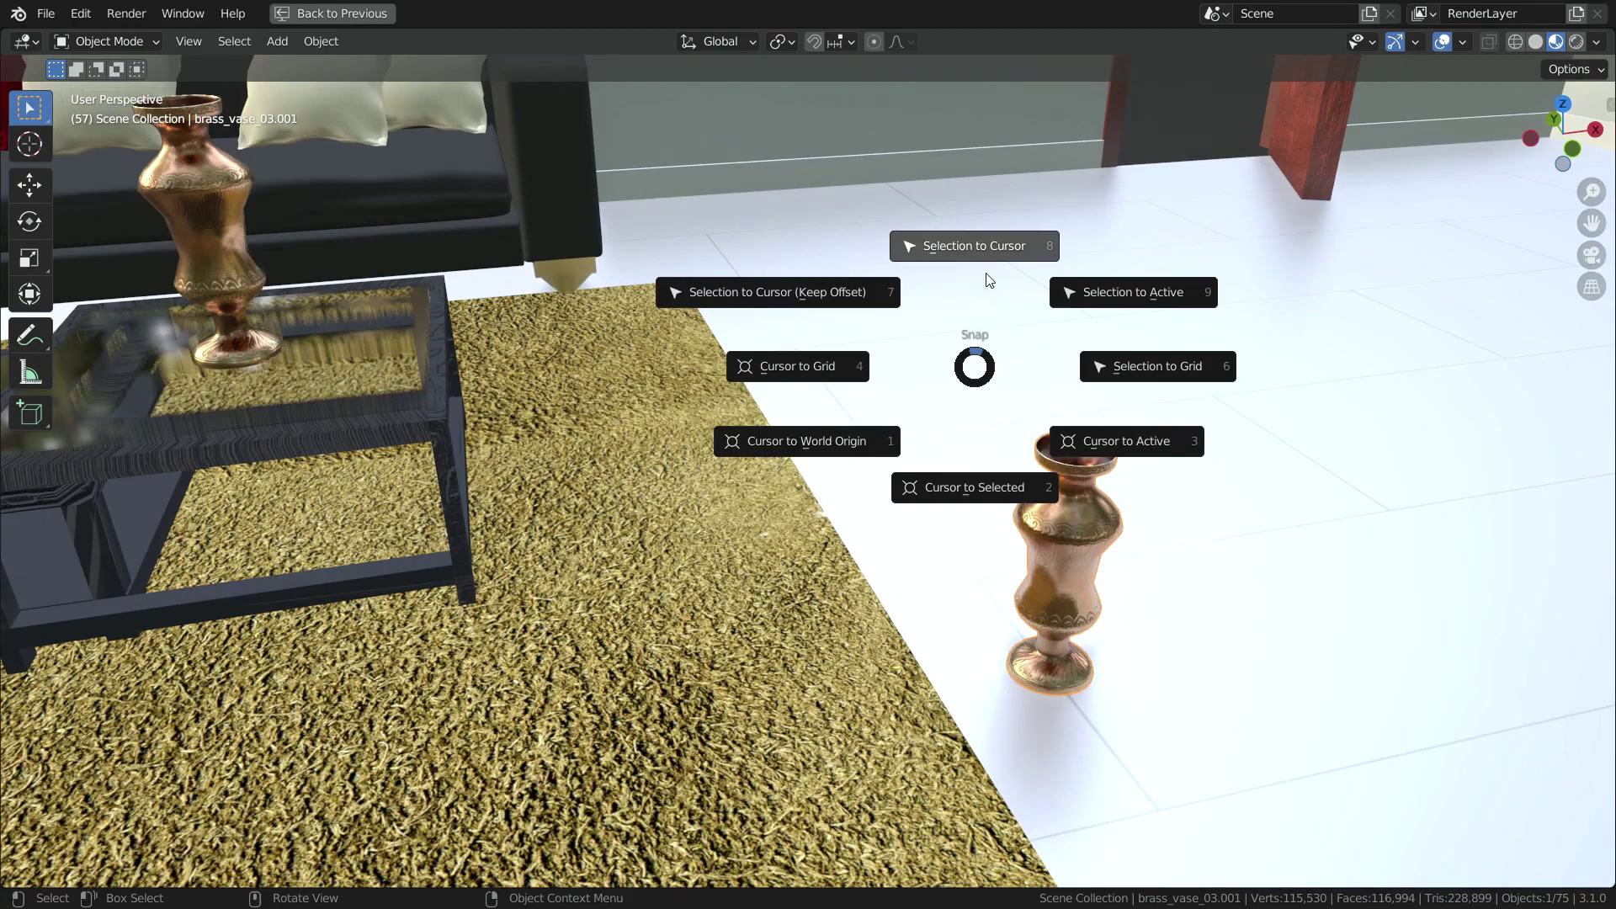
{"action": "left_click", "coordinate": [989, 280]}
{"action": "middle_click_drag", "start_coordinate": [985, 252], "coordinate": [966, 398]}
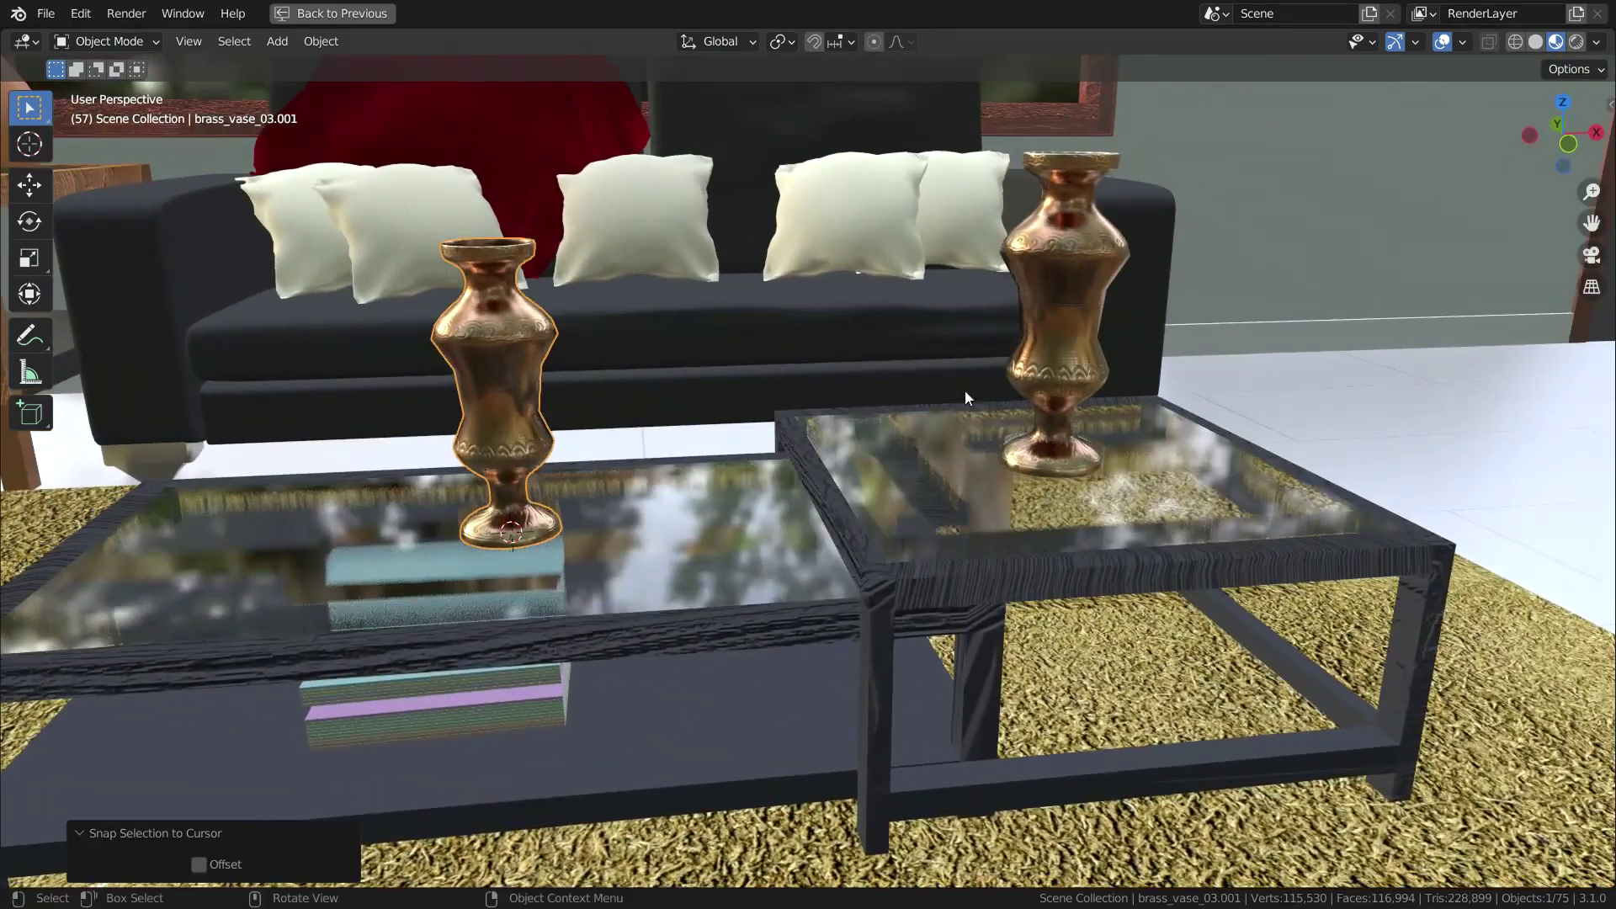
Step: Try to enter Edit Mode on the localized vase standing on the lower table
{"action": "left_click", "coordinate": [119, 42]}
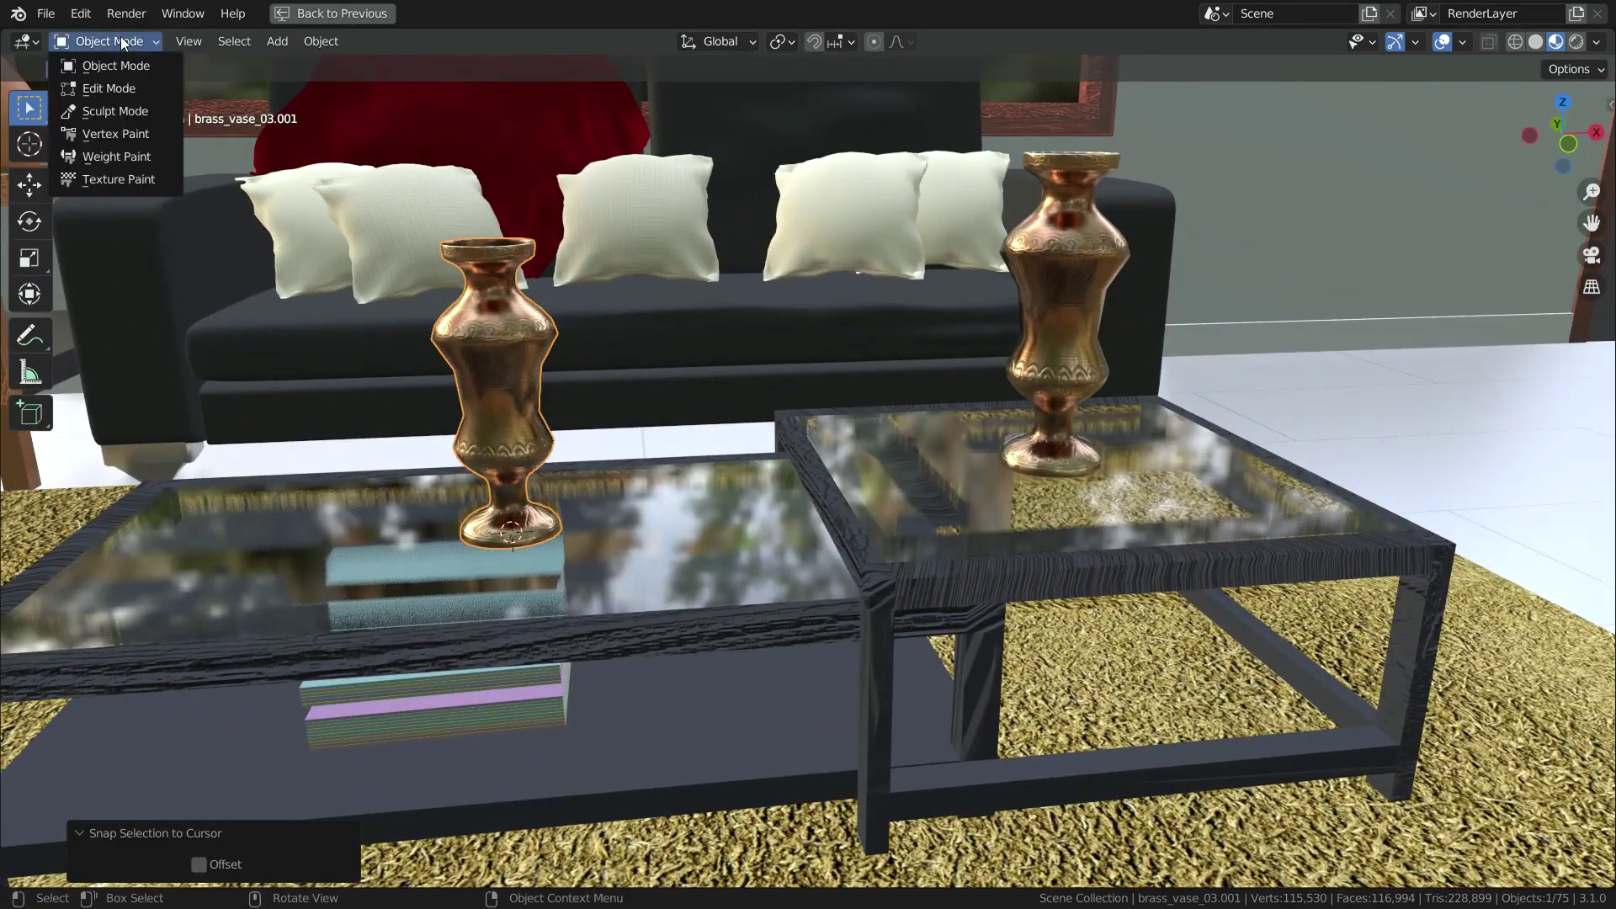
{"action": "left_click", "coordinate": [115, 88]}
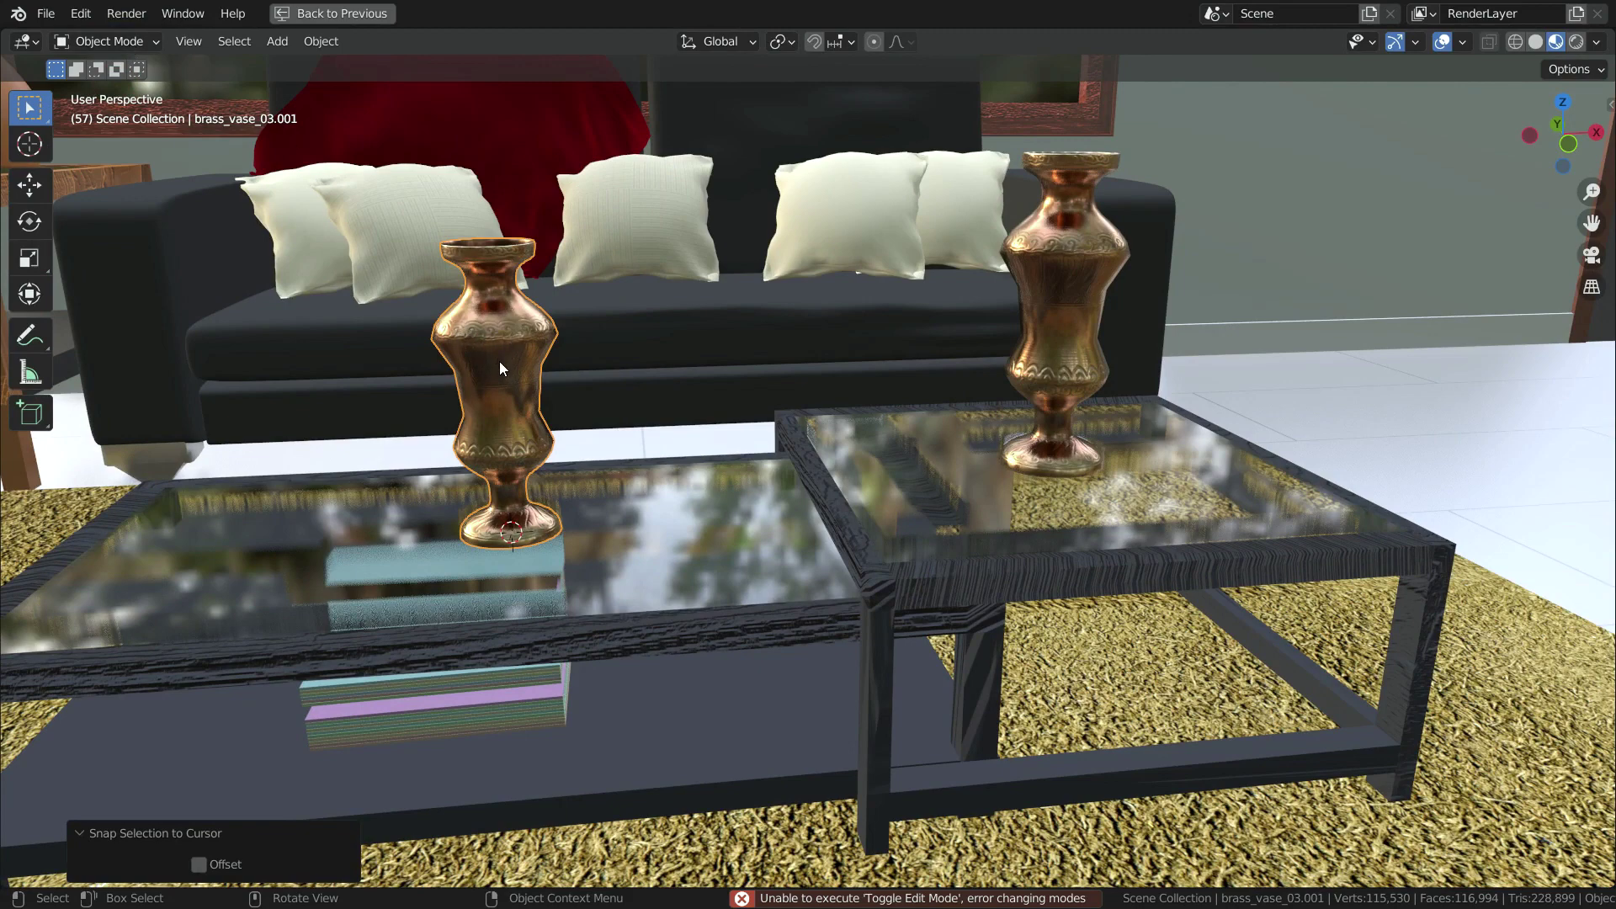
{"action": "left_click", "coordinate": [108, 42]}
{"action": "left_click", "coordinate": [115, 88]}
Step: Restore the full Shading layout and examine the vase's mesh data properties, including its UV Maps and Normals settings
{"action": "key", "text": "ctrl+space"}
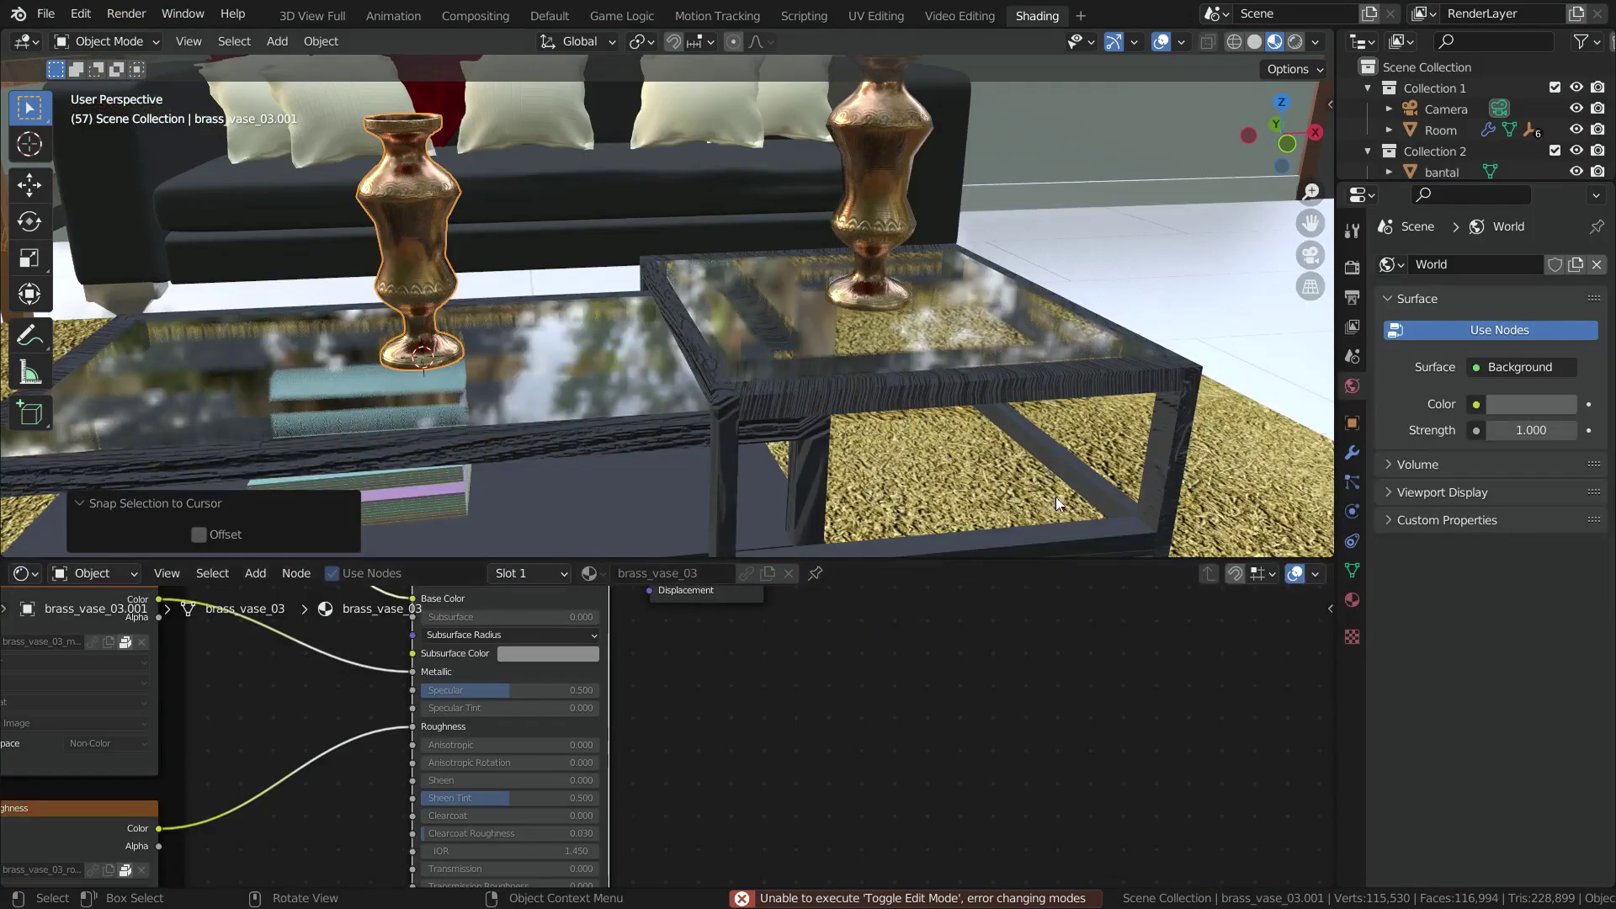
{"action": "left_click", "coordinate": [1358, 569]}
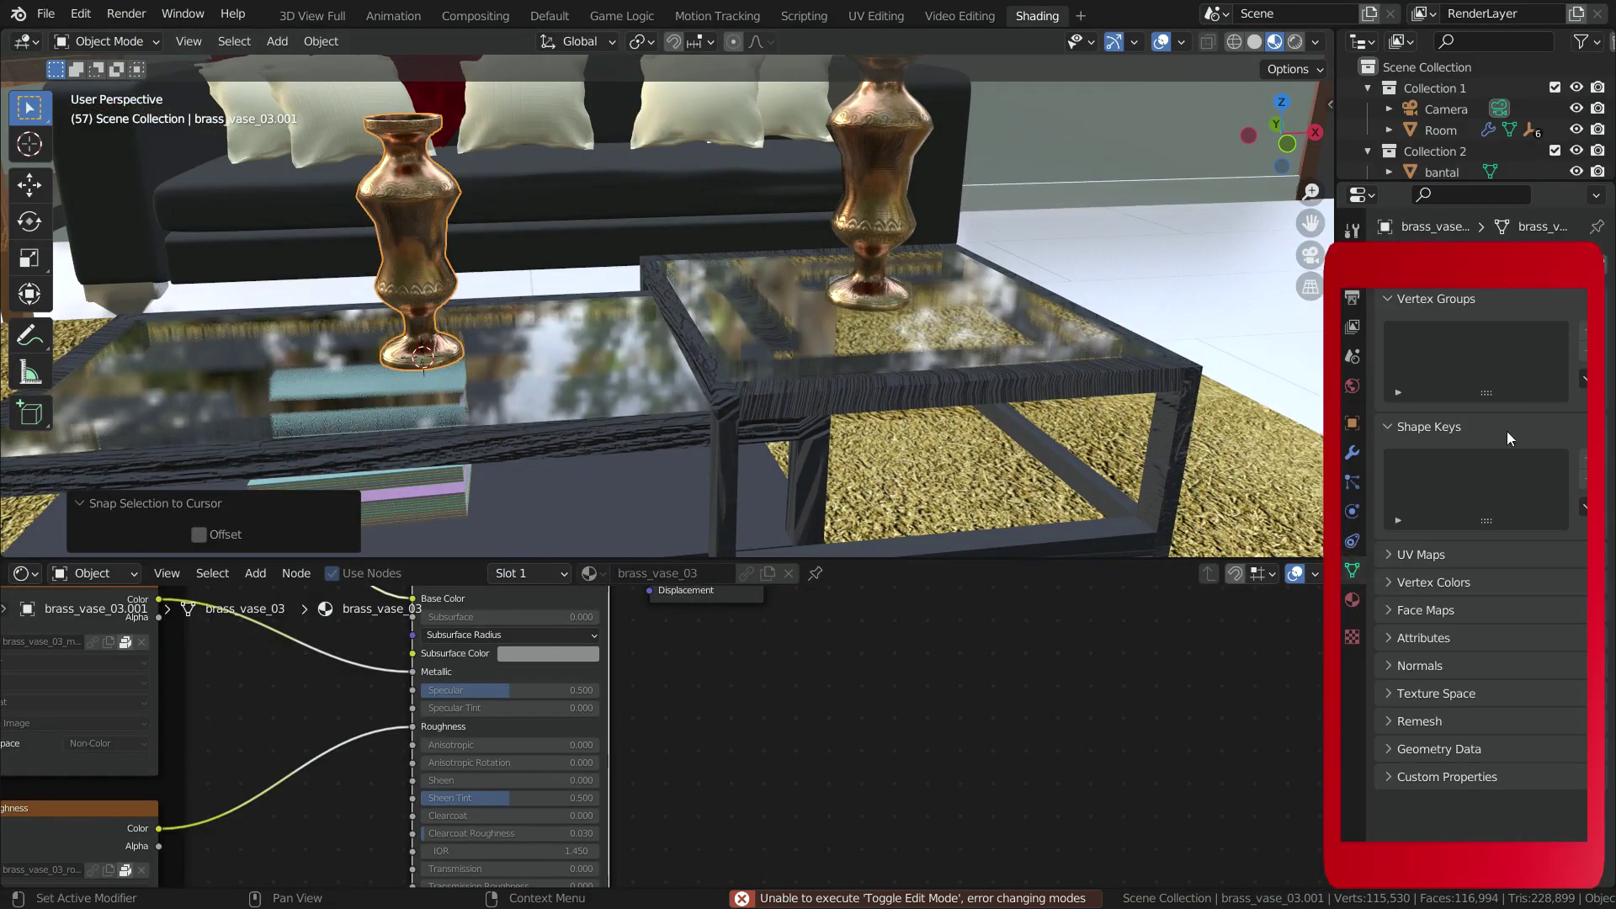
{"action": "left_click", "coordinate": [1420, 556]}
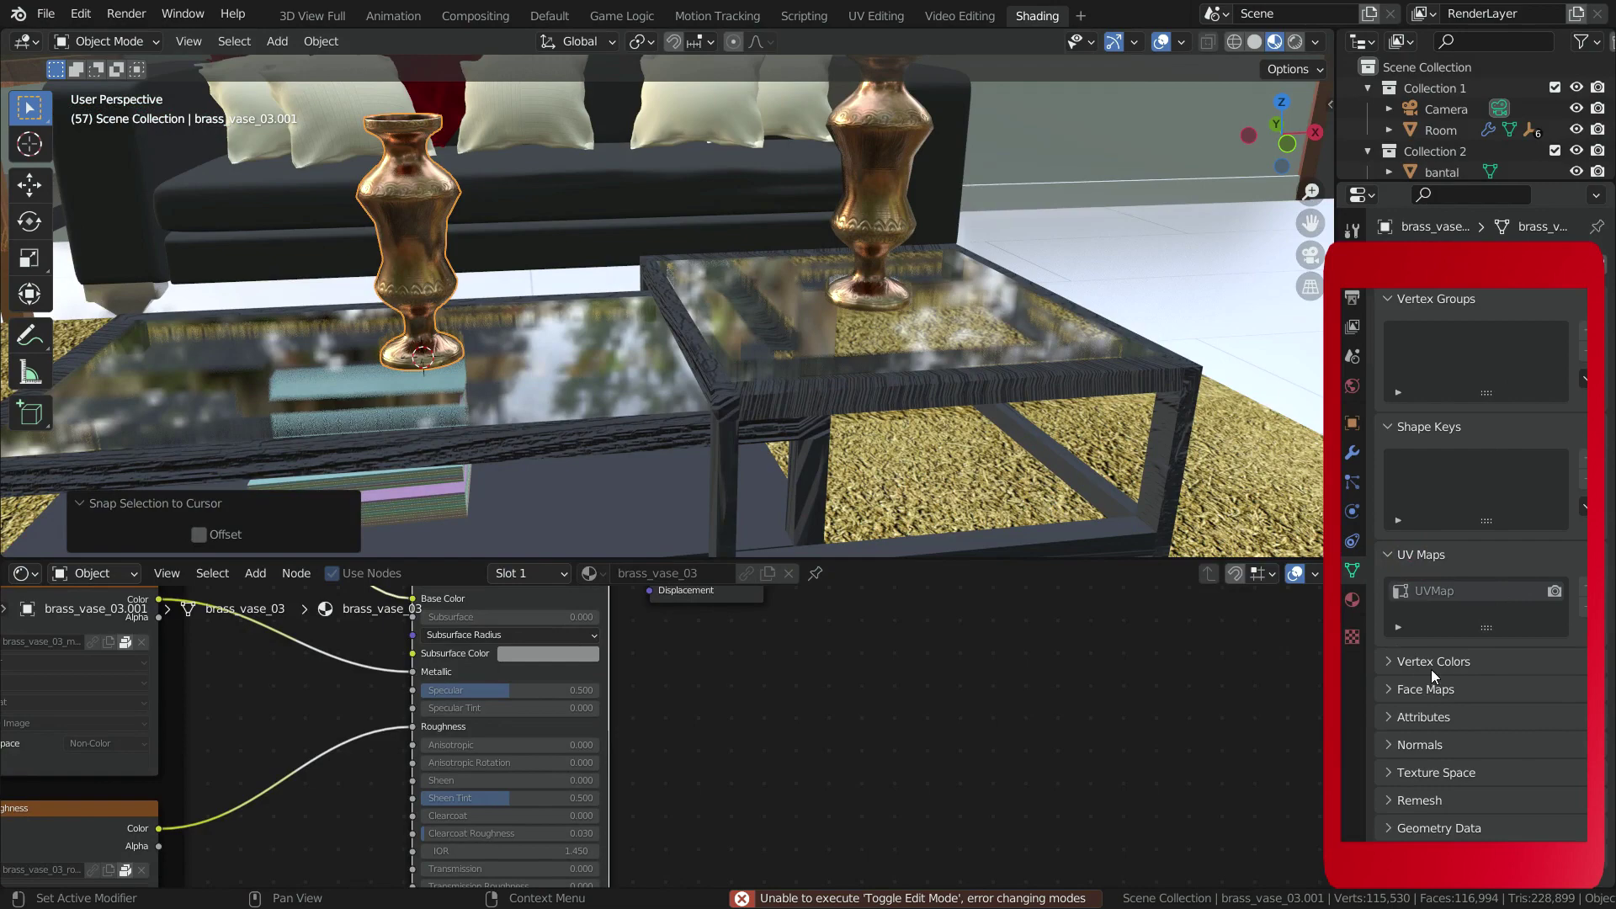
{"action": "left_click", "coordinate": [1431, 745]}
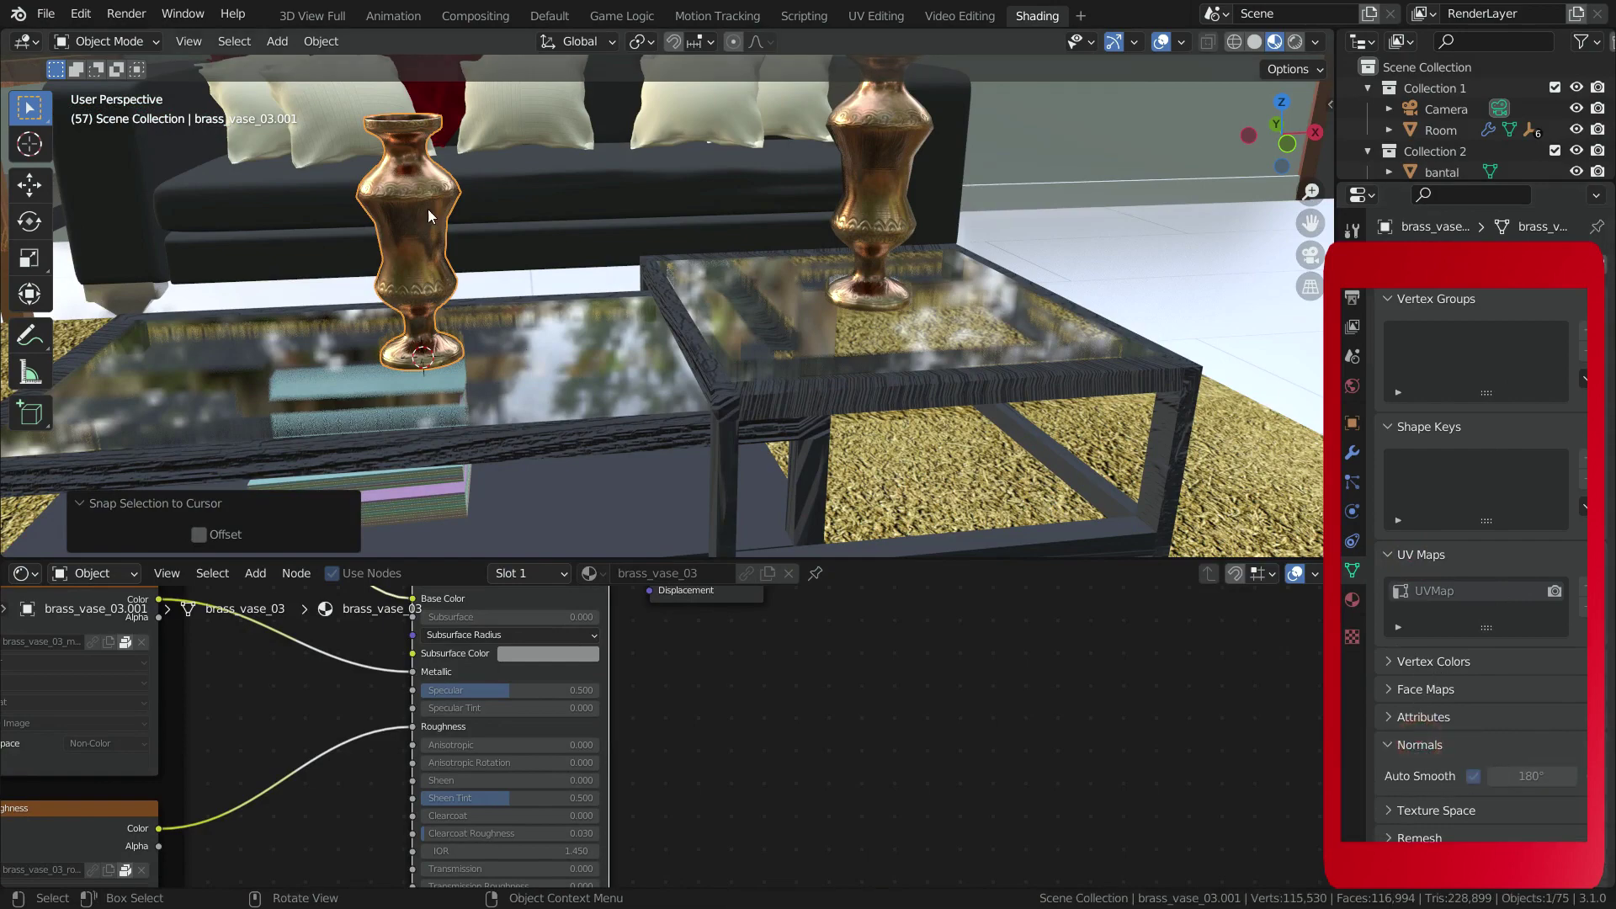
{"action": "scroll", "coordinate": [376, 145], "scroll_direction": "up", "scroll_amount": 3}
{"action": "scroll", "coordinate": [602, 281], "scroll_direction": "down", "scroll_amount": 4}
{"action": "scroll", "coordinate": [616, 286], "scroll_direction": "up", "scroll_amount": 4}
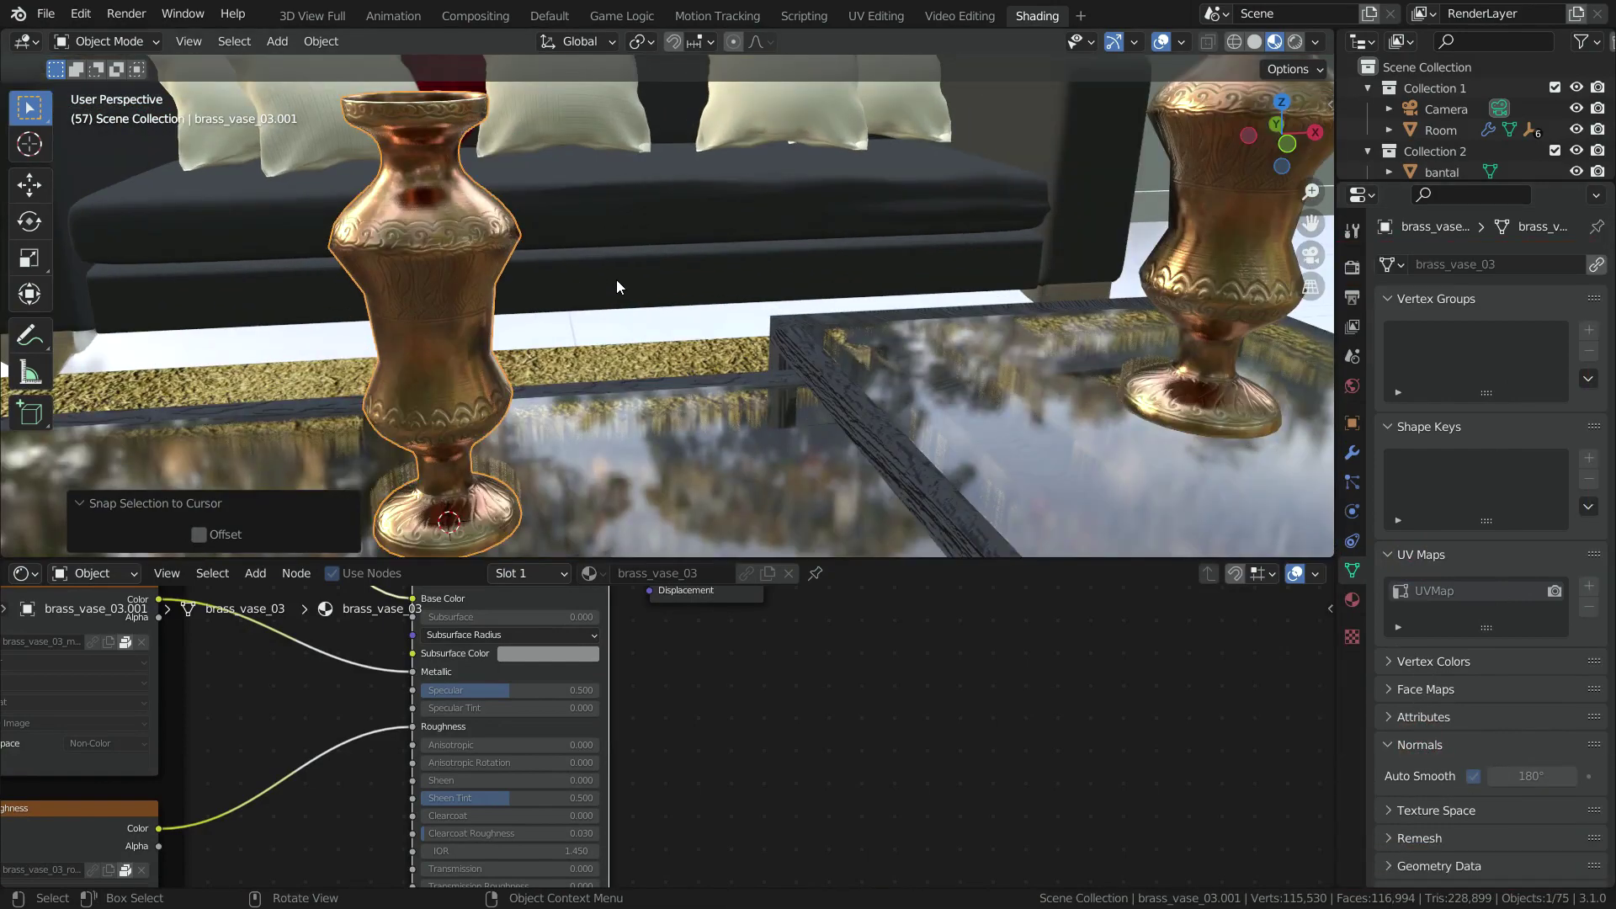
Step: Make the vase on the lower table local with the Selected Objects and Data option
{"action": "left_click", "coordinate": [320, 41]}
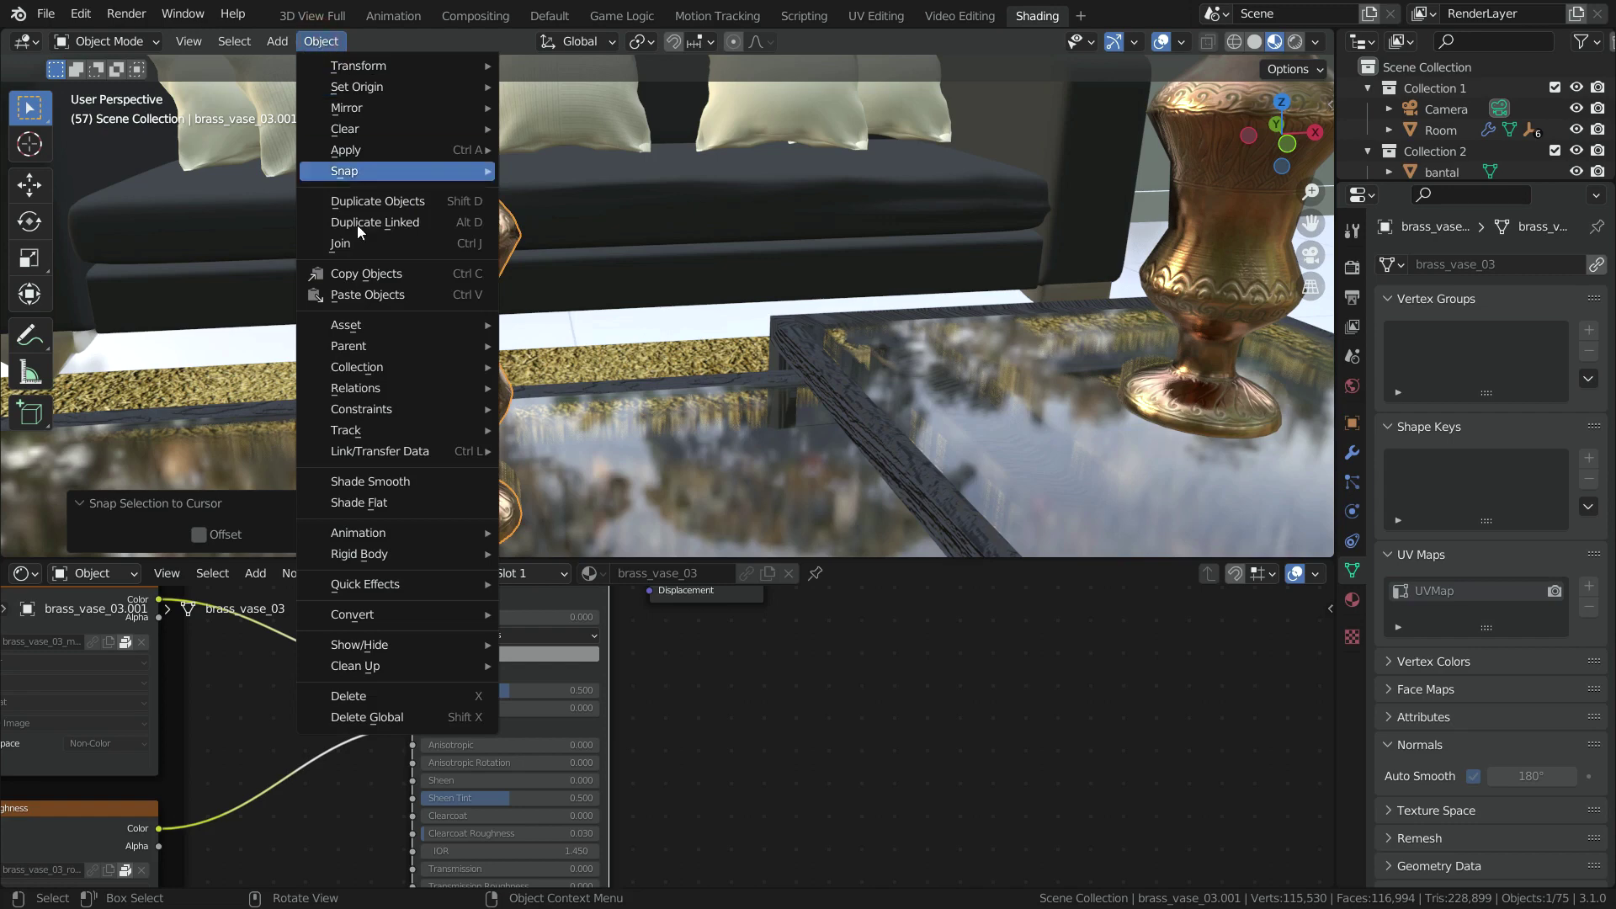
{"action": "mouse_move", "coordinate": [370, 388]}
{"action": "mouse_move", "coordinate": [597, 459]}
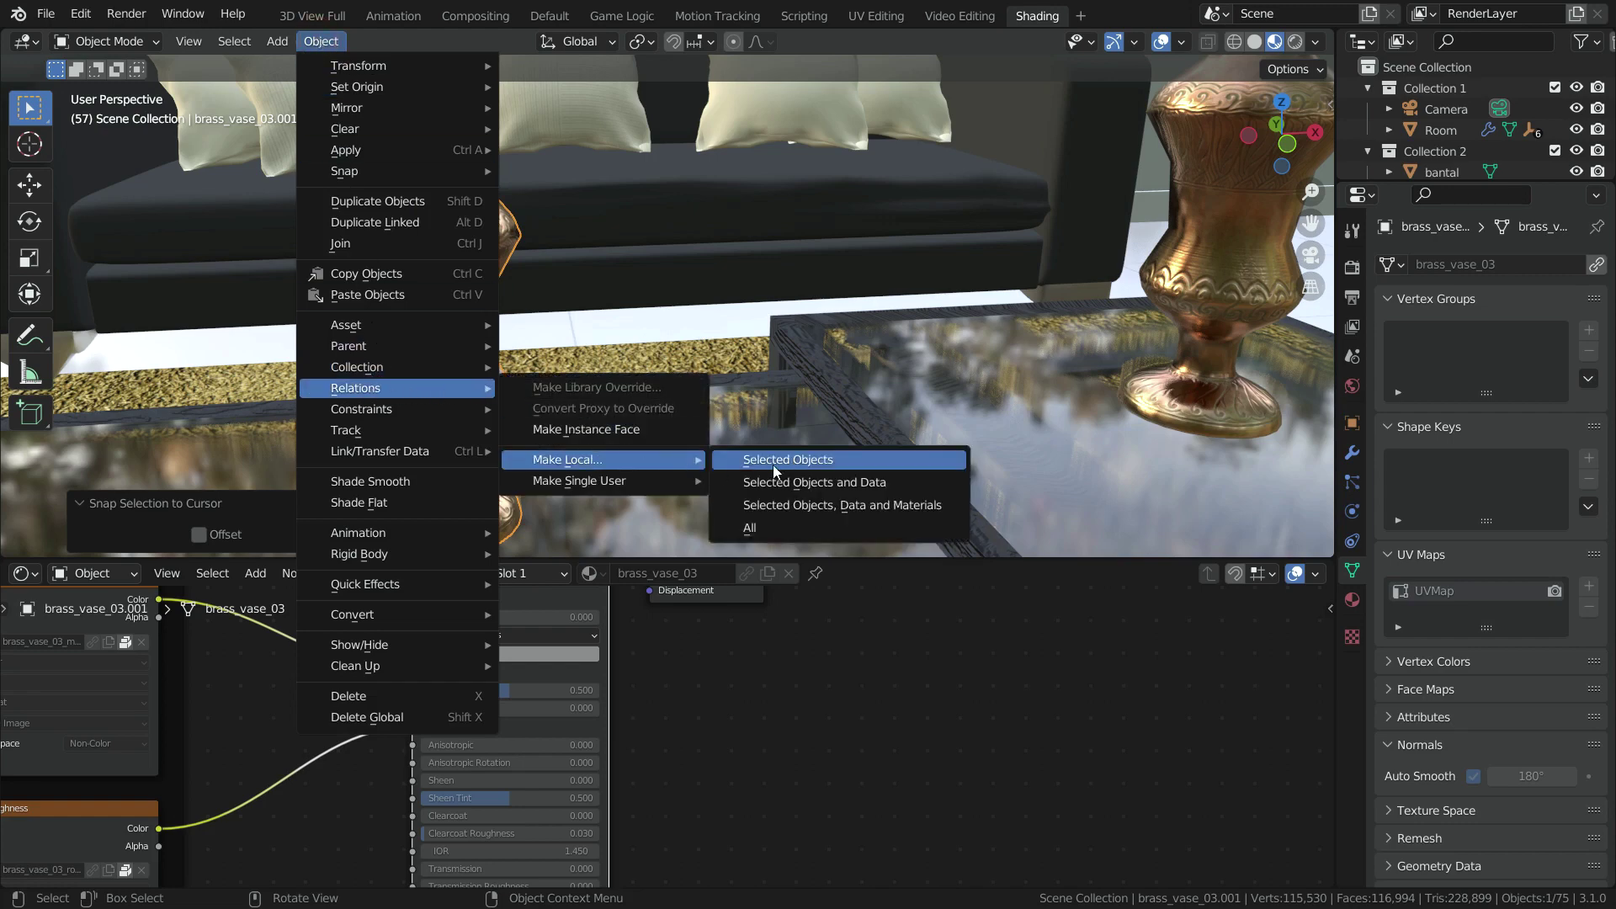
{"action": "left_click", "coordinate": [845, 483]}
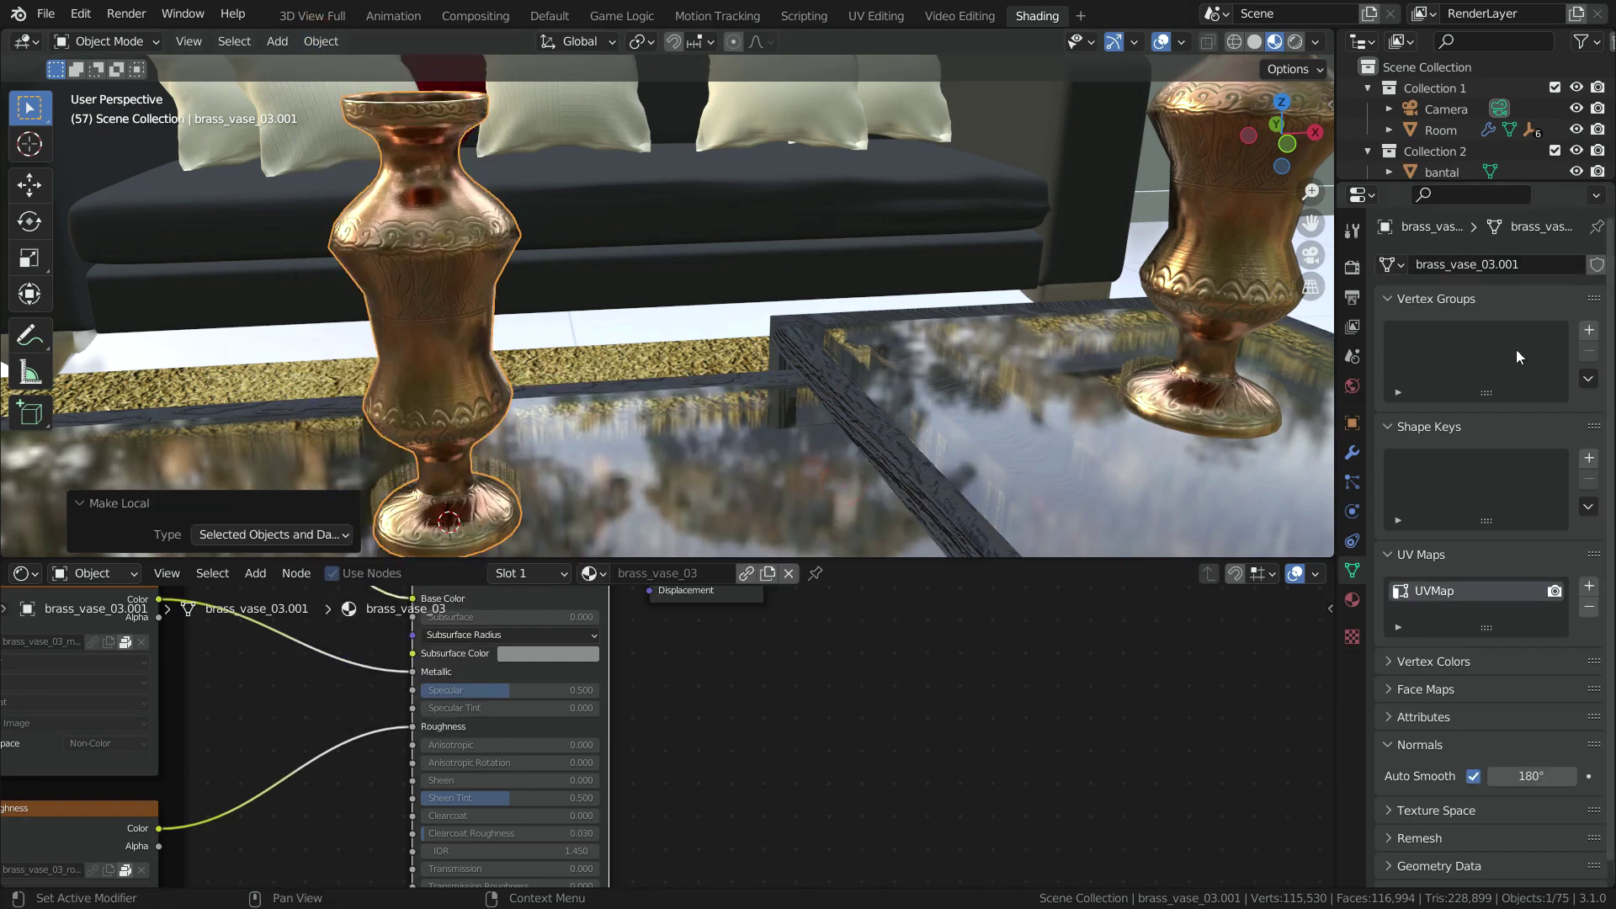
Step: Add three vertex groups and two shape keys to the vase's mesh data
{"action": "left_click", "coordinate": [1589, 330]}
{"action": "left_click", "coordinate": [1589, 330]}
{"action": "left_click", "coordinate": [1589, 330]}
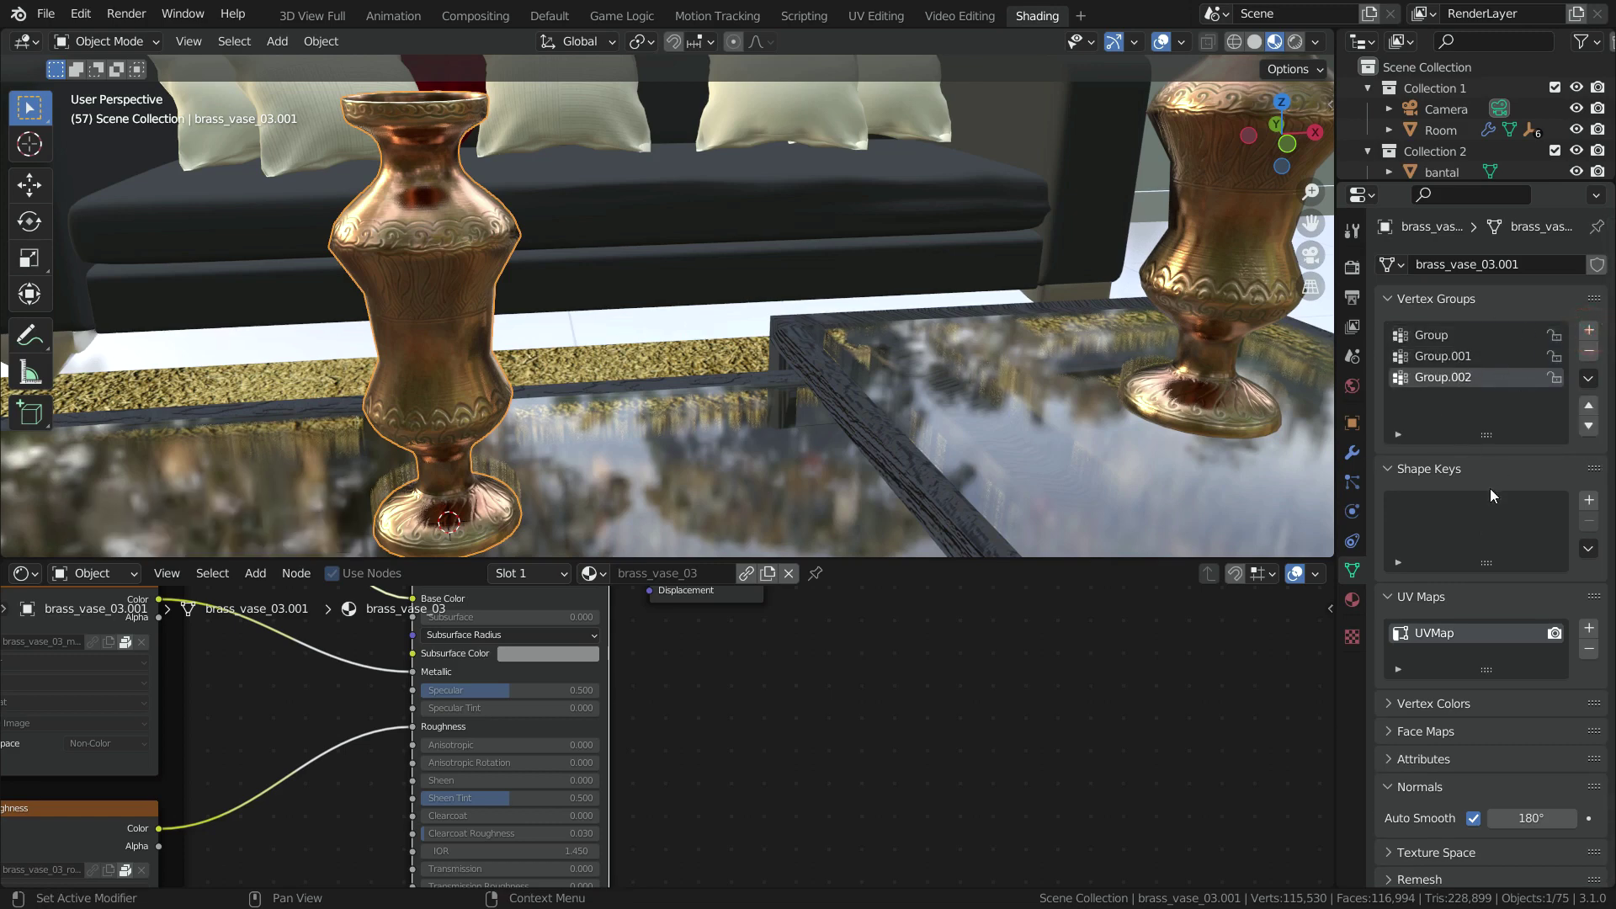
{"action": "left_click", "coordinate": [1588, 500]}
{"action": "left_click", "coordinate": [1589, 500]}
Step: Add two more UV maps to the vase's mesh data
{"action": "scroll", "coordinate": [1473, 510], "scroll_direction": "down", "scroll_amount": 6}
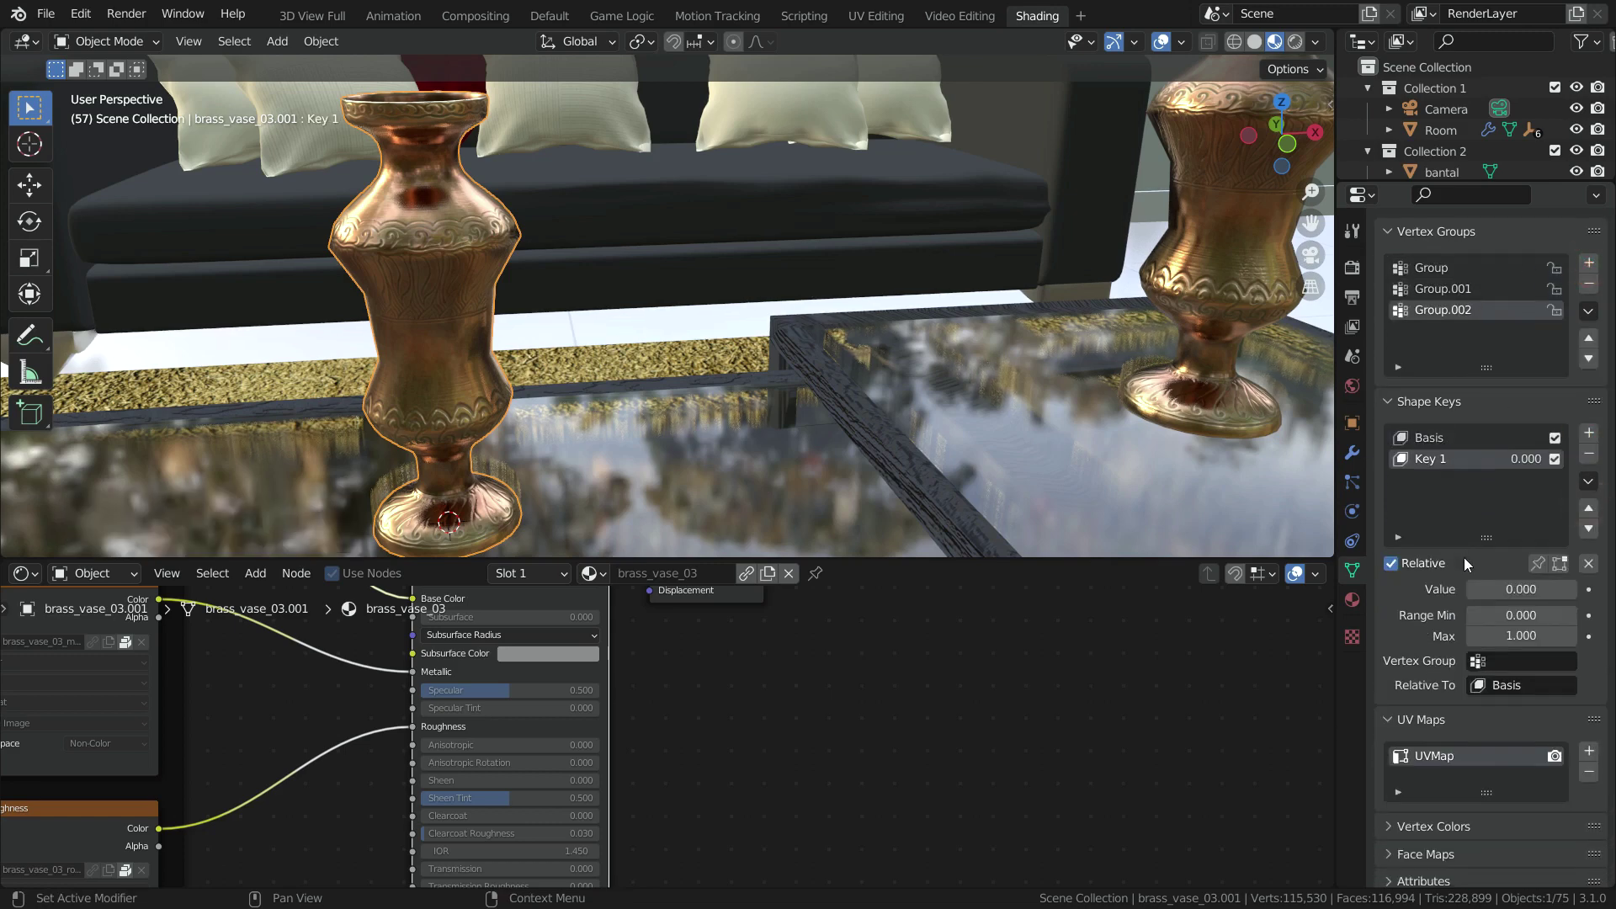
{"action": "left_click", "coordinate": [1589, 620]}
{"action": "left_click", "coordinate": [1589, 621]}
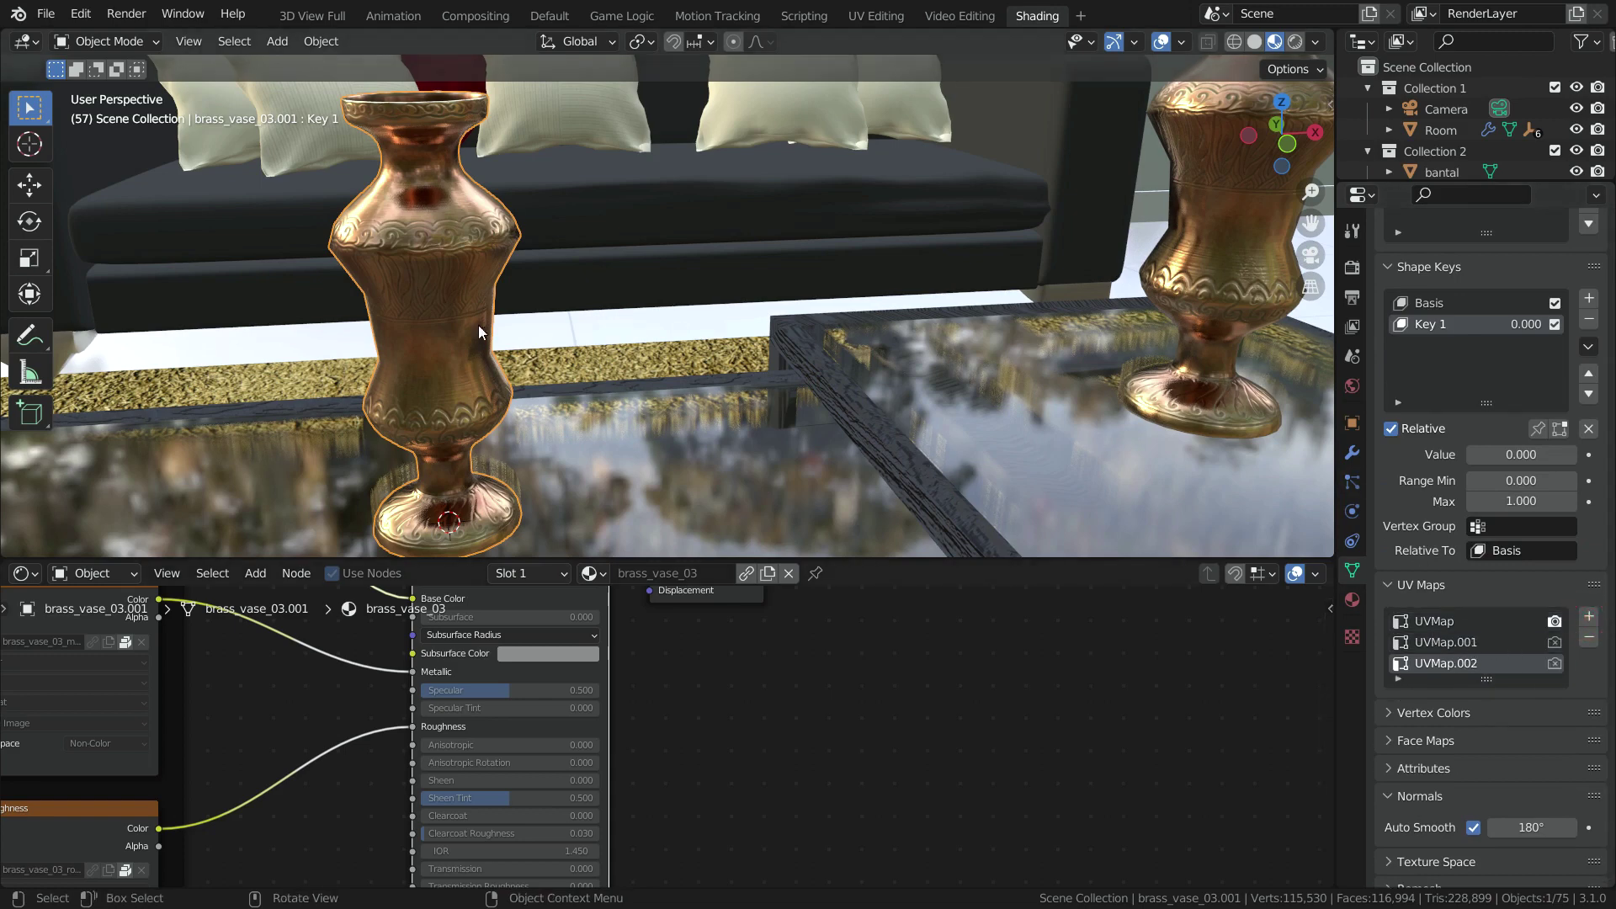
Step: Try scaling up the vase's middle band of faces in Edit Mode, cancel the transform and return to Object Mode
{"action": "left_click", "coordinate": [126, 42]}
{"action": "left_click", "coordinate": [92, 75]}
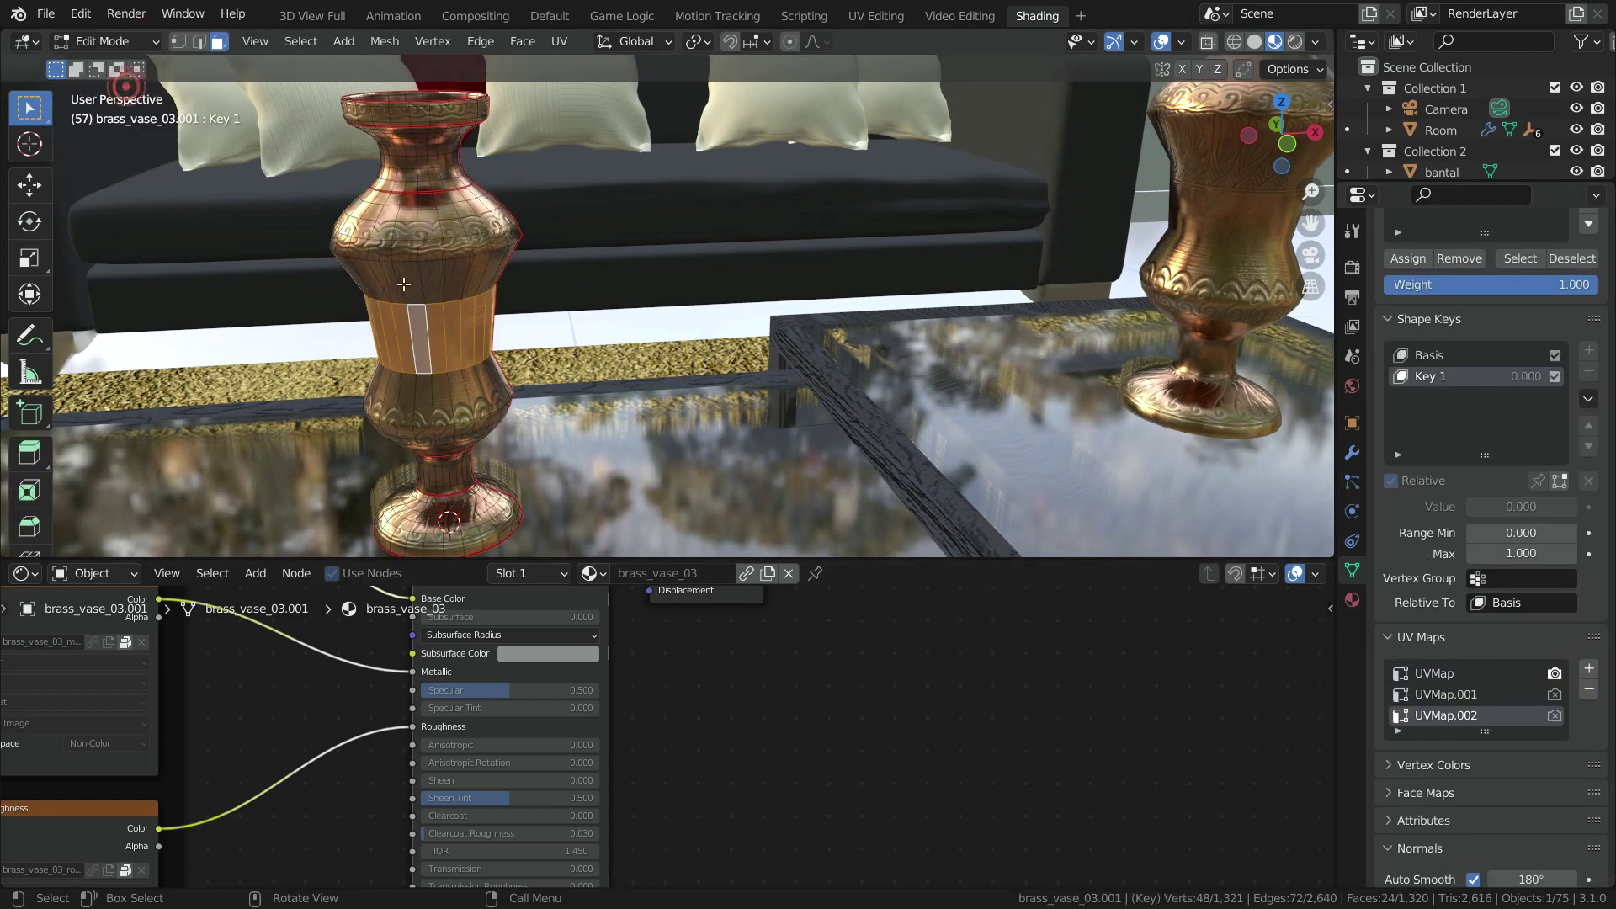
{"action": "key", "text": "s"}
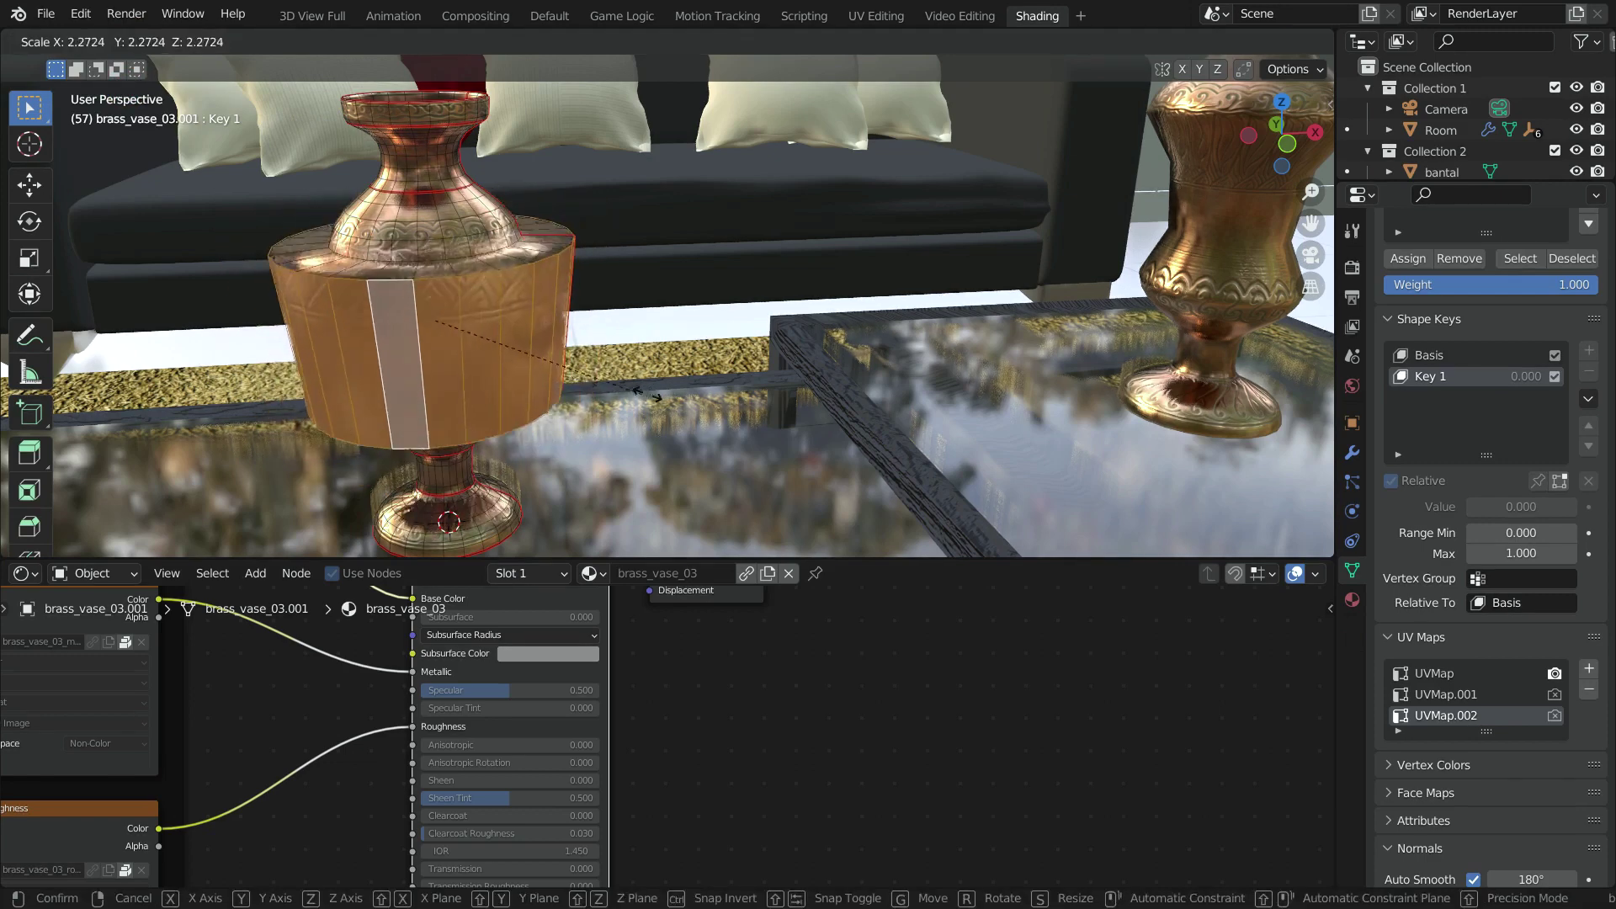
{"action": "left_click", "coordinate": [592, 391]}
{"action": "left_click", "coordinate": [109, 42]}
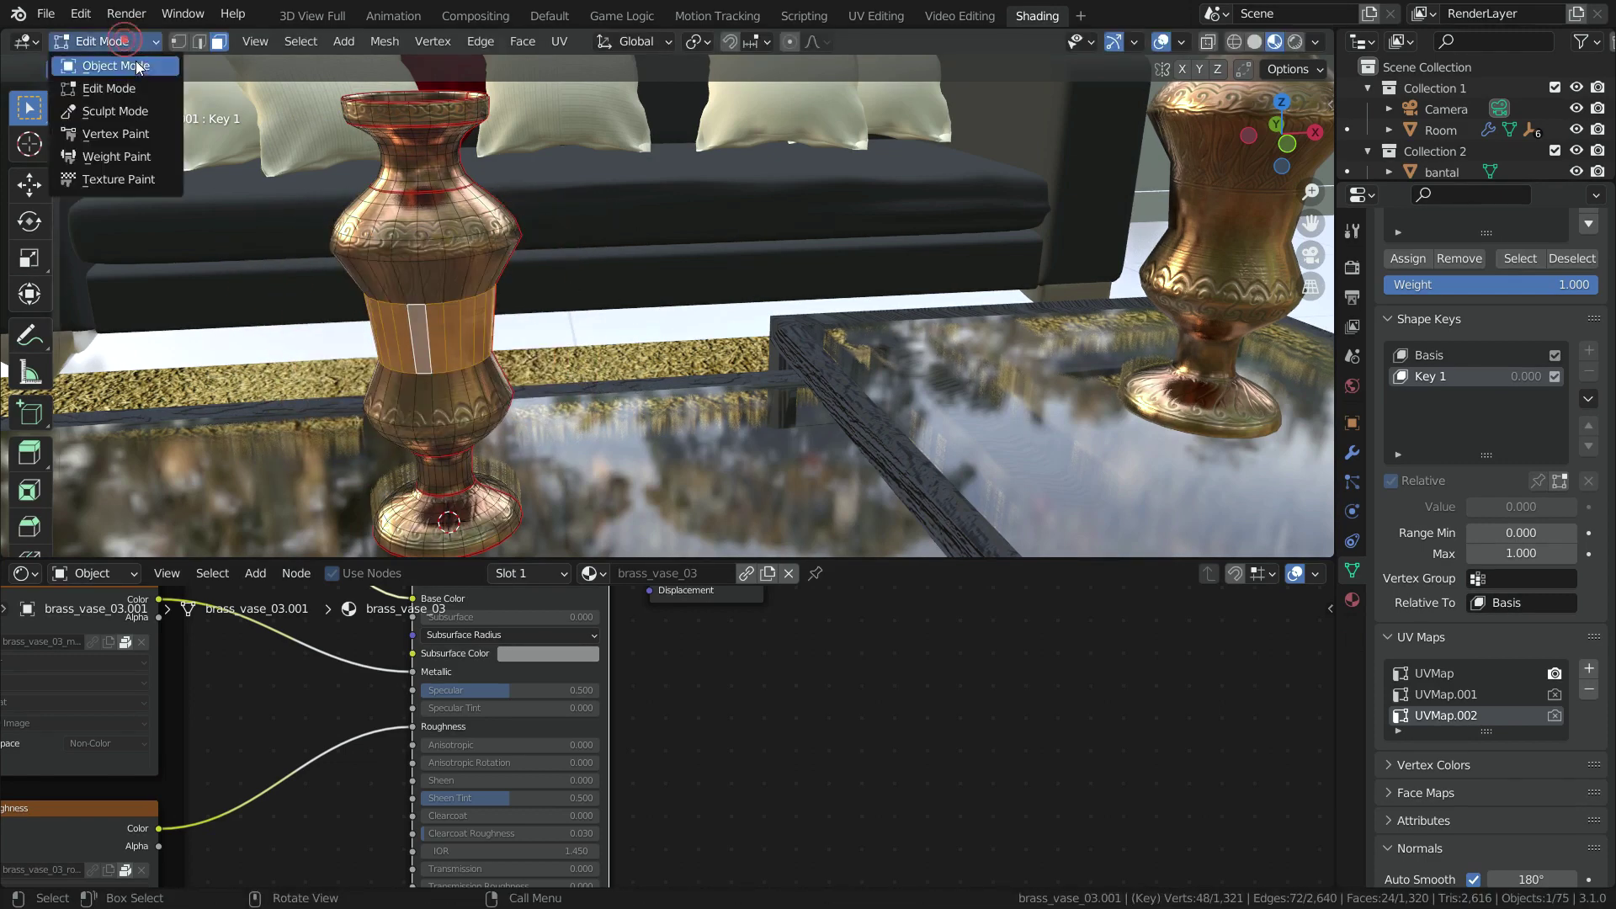
{"action": "left_click", "coordinate": [134, 66]}
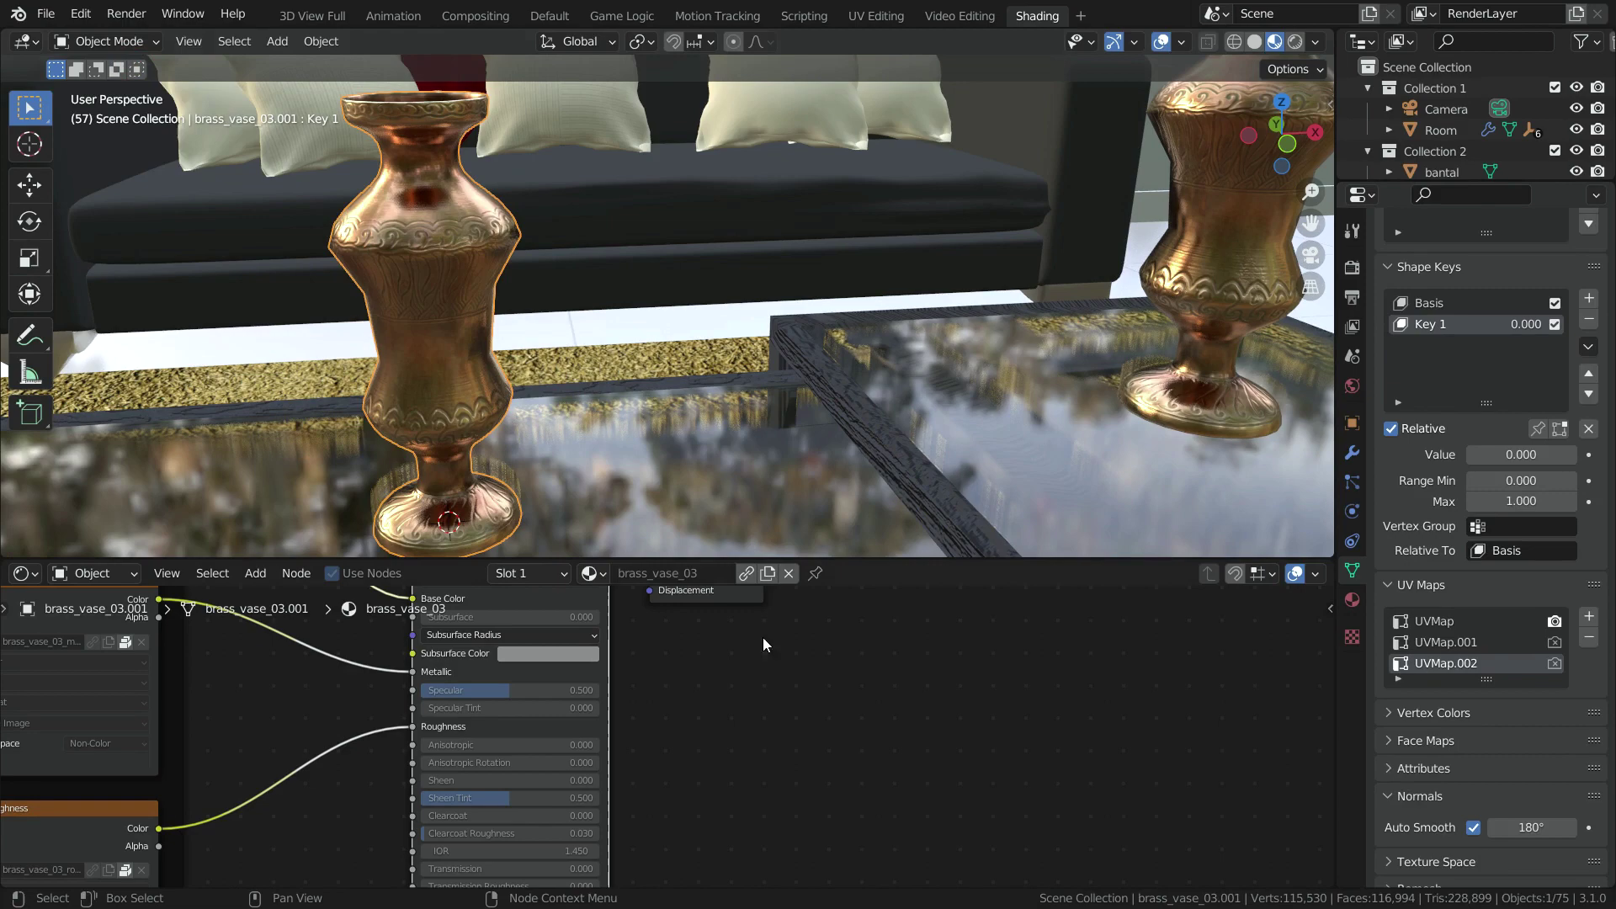
Step: Examine the linked brass material's Principled BSDF settings in the Shader Editor and the material properties
{"action": "scroll", "coordinate": [934, 779], "scroll_direction": "down", "scroll_amount": 3}
{"action": "scroll", "coordinate": [542, 692], "scroll_direction": "up", "scroll_amount": 1}
{"action": "scroll", "coordinate": [715, 758], "scroll_direction": "up", "scroll_amount": 4}
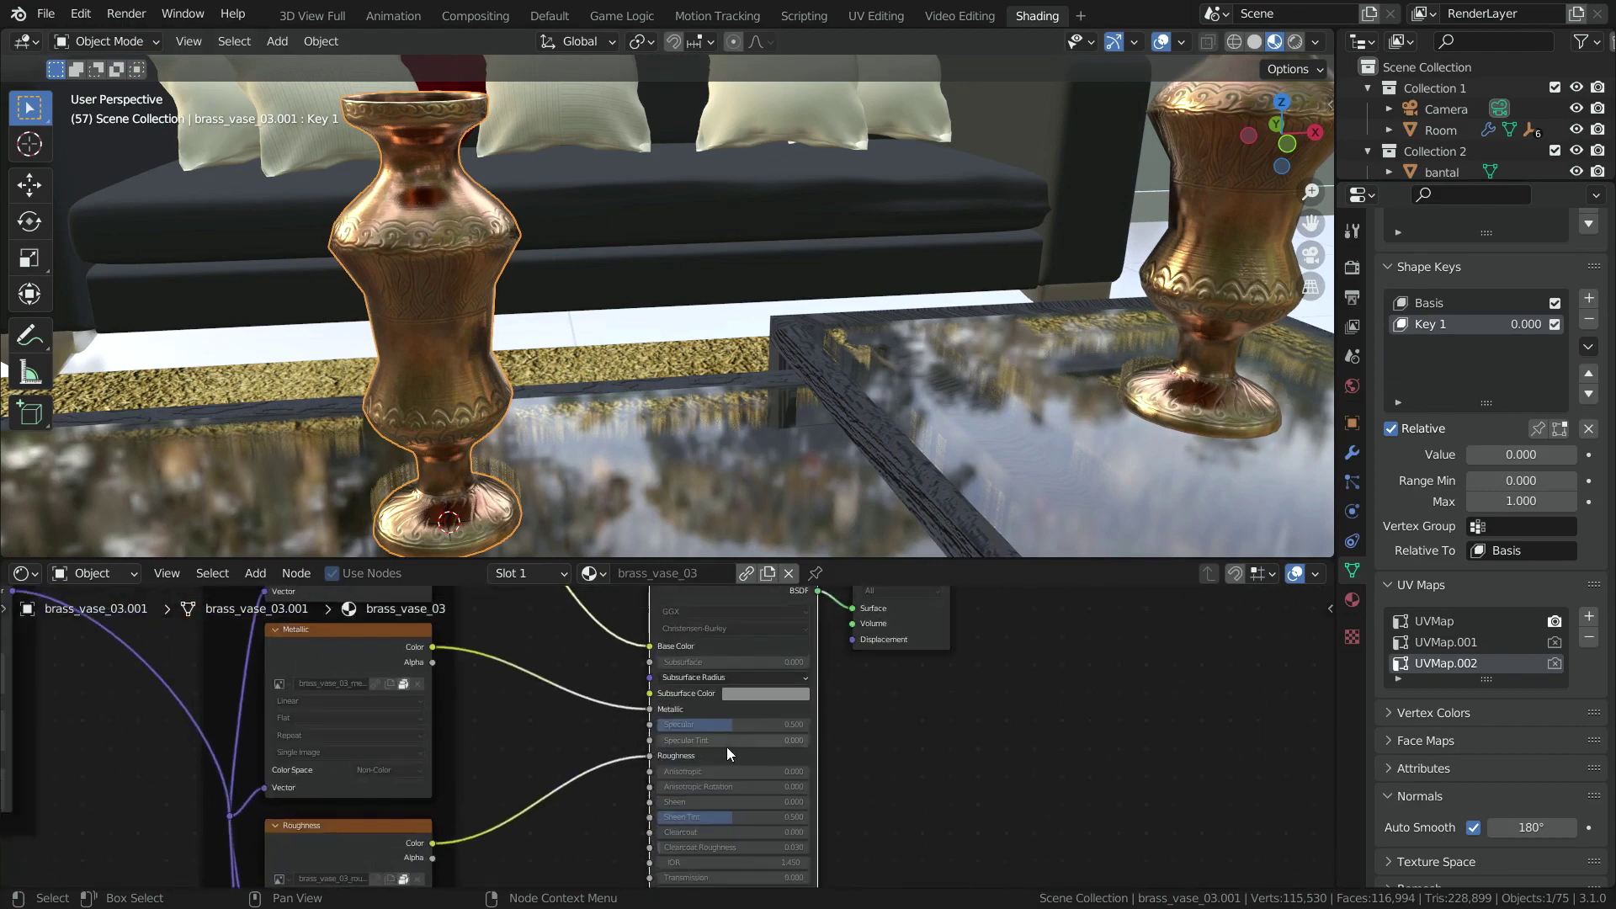
{"action": "left_click", "coordinate": [1352, 599]}
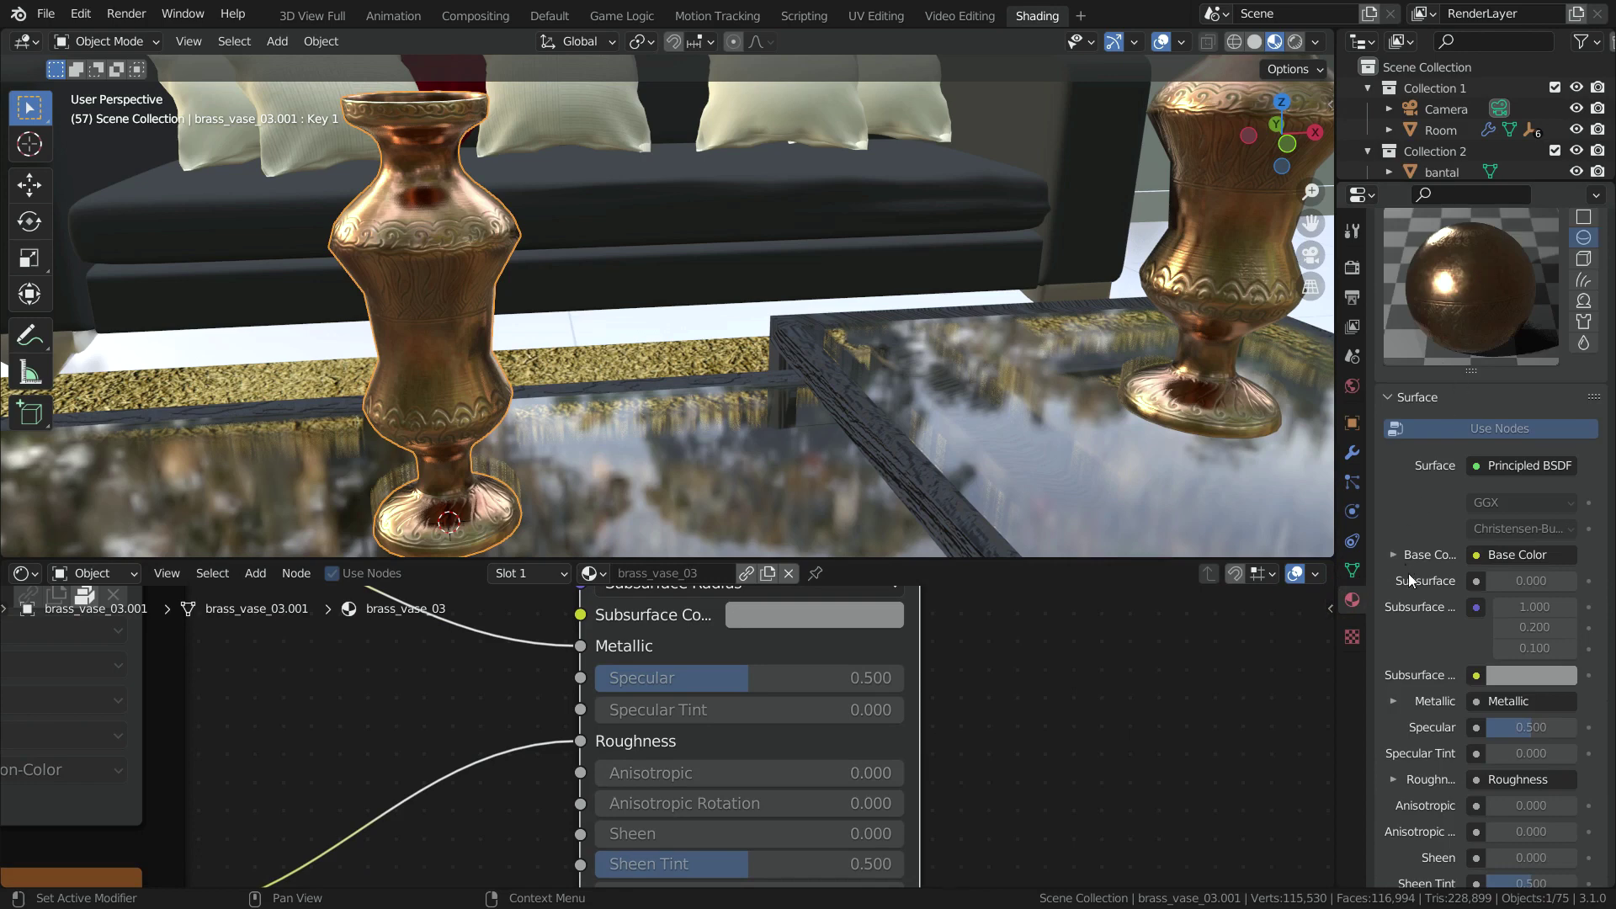
{"action": "scroll", "coordinate": [1407, 574], "scroll_direction": "down", "scroll_amount": 7}
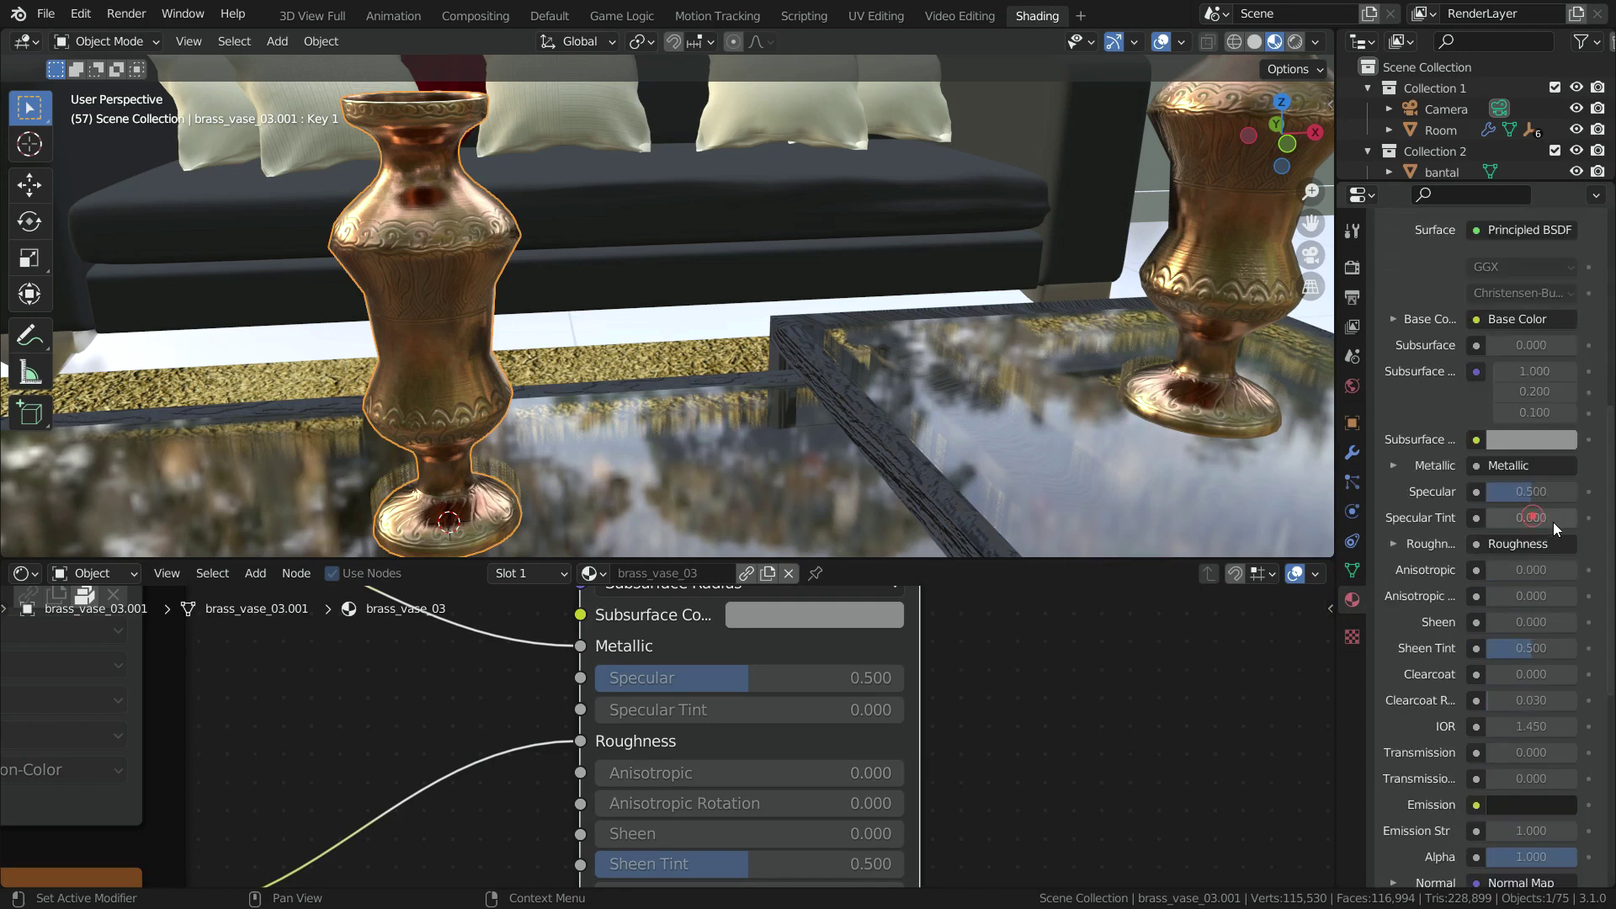
{"action": "scroll", "coordinate": [1513, 640], "scroll_direction": "down", "scroll_amount": 2}
{"action": "scroll", "coordinate": [1520, 589], "scroll_direction": "up", "scroll_amount": 1}
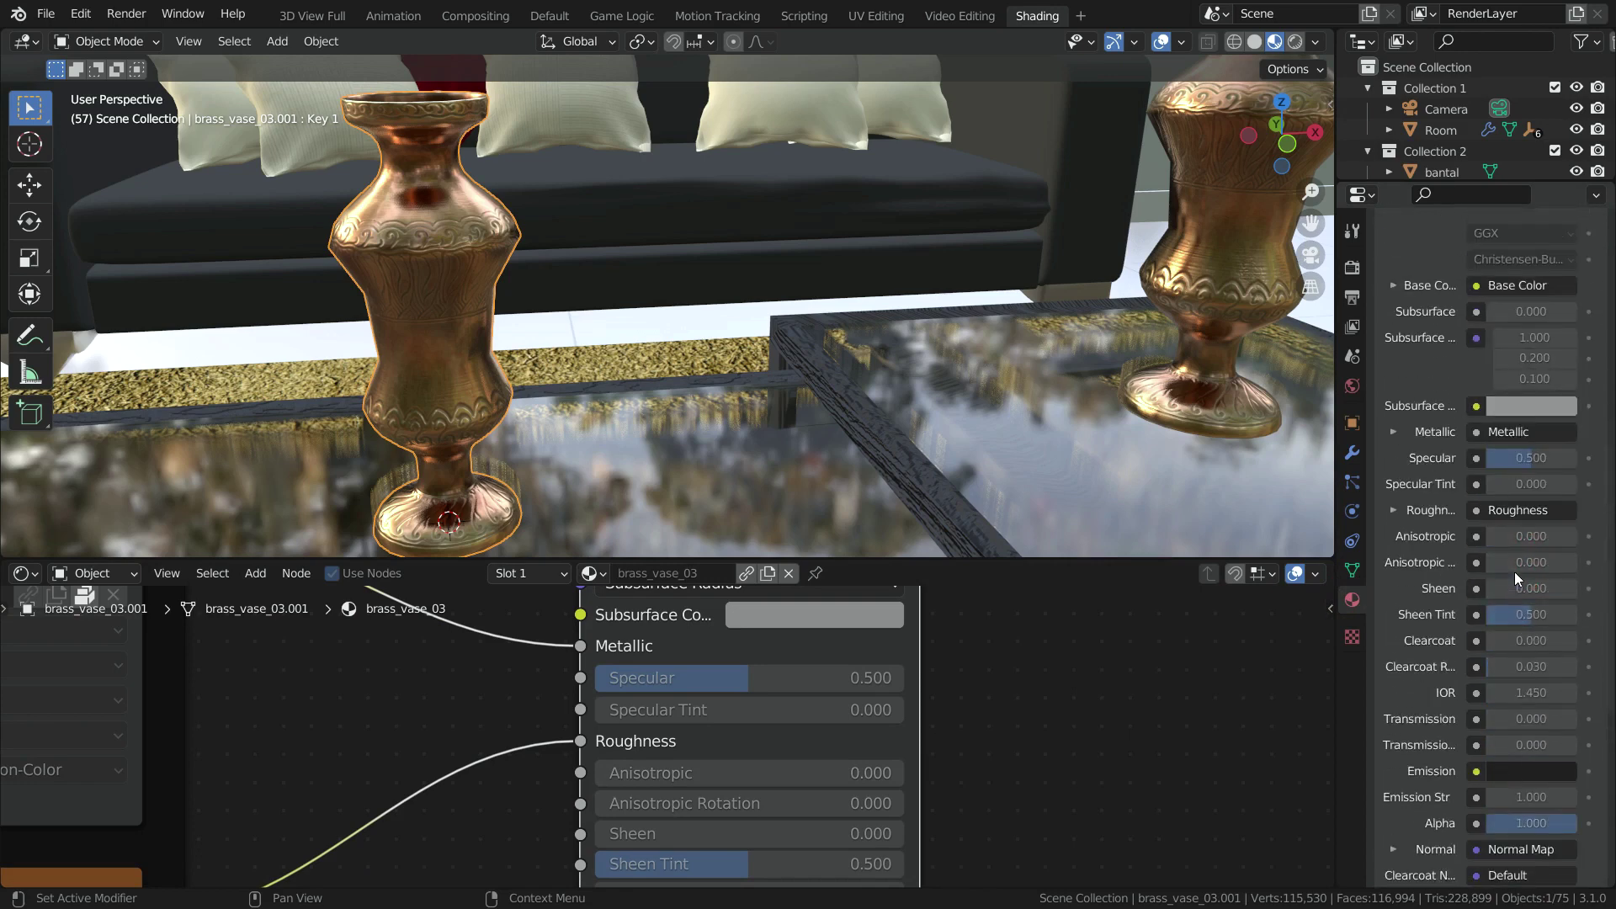
Step: Make the vase's material local as well with the Selected Objects, Data and Materials option
{"action": "left_click", "coordinate": [320, 41]}
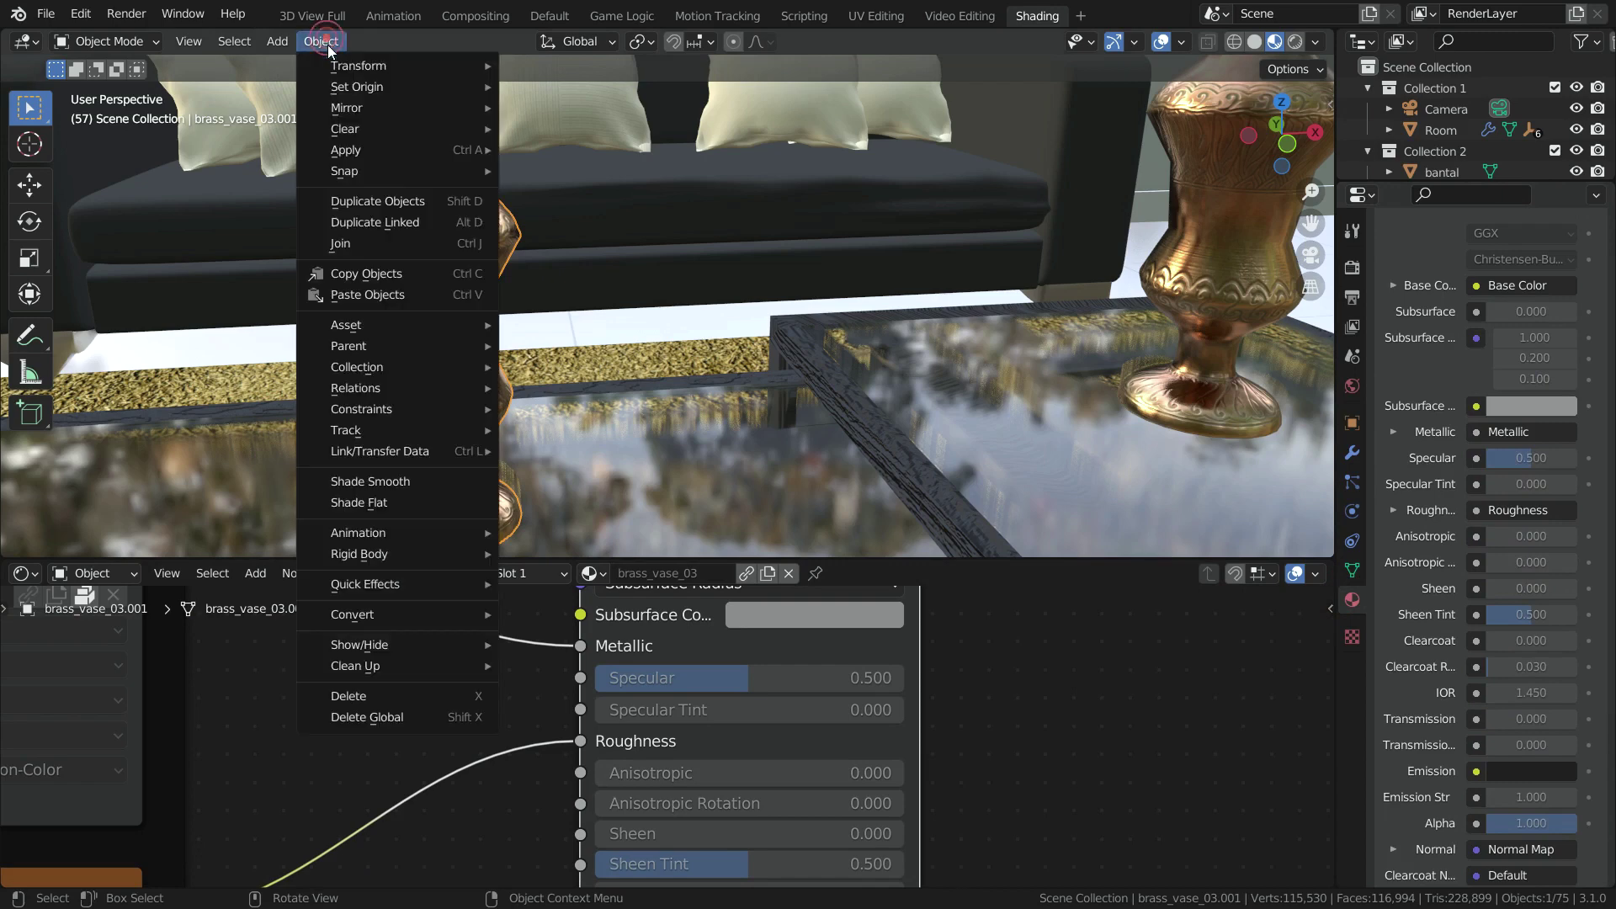
{"action": "mouse_move", "coordinate": [388, 385]}
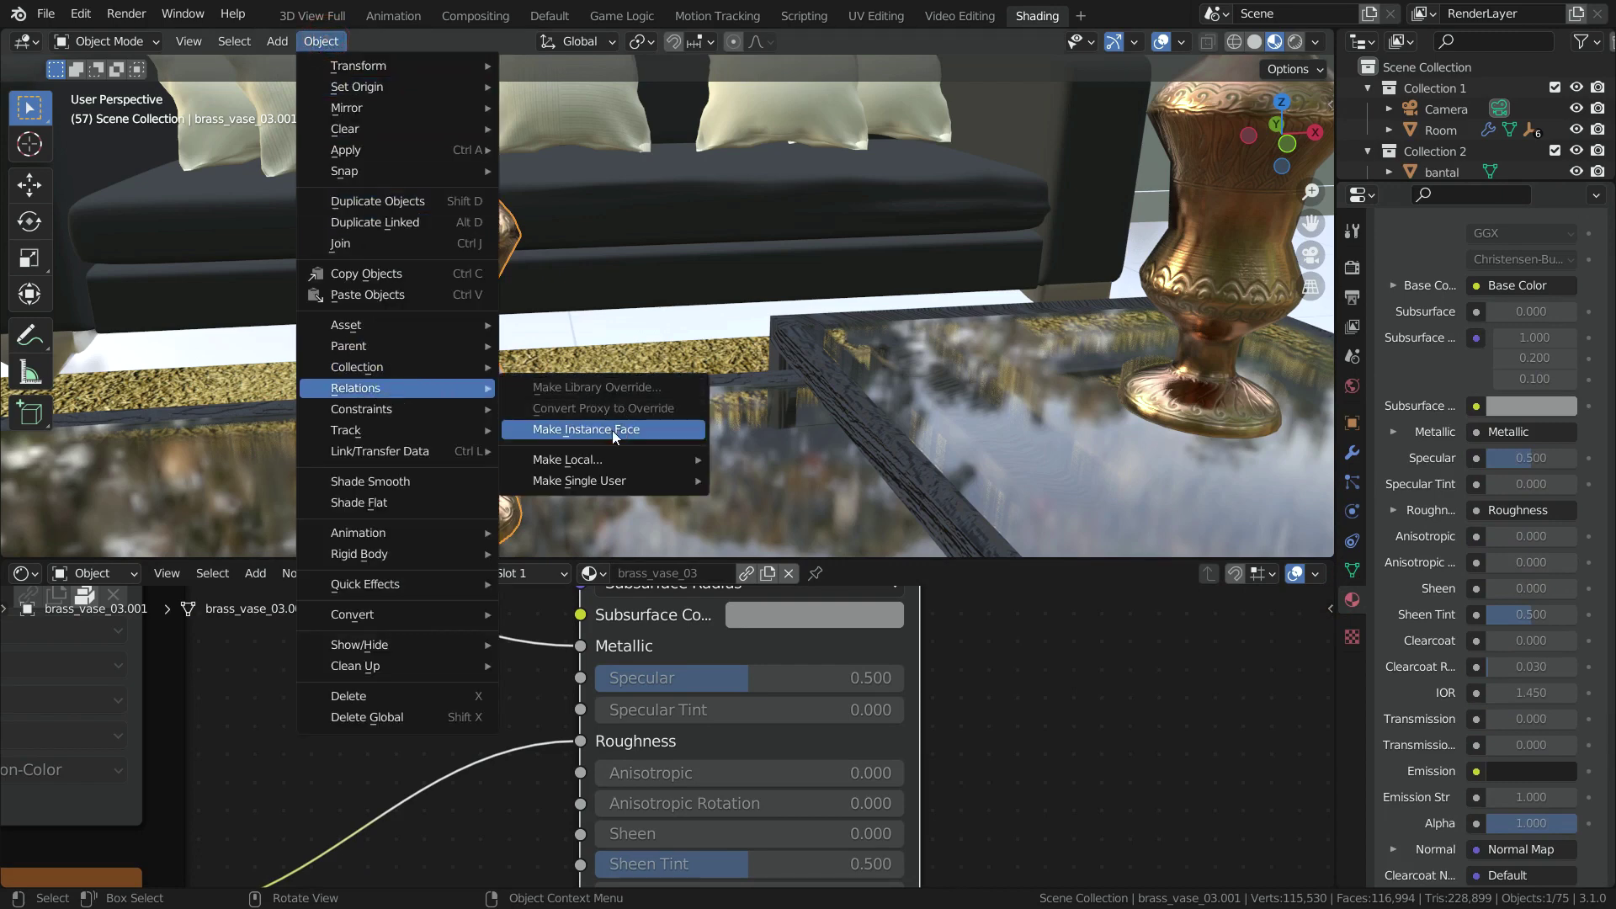
{"action": "mouse_move", "coordinate": [657, 460]}
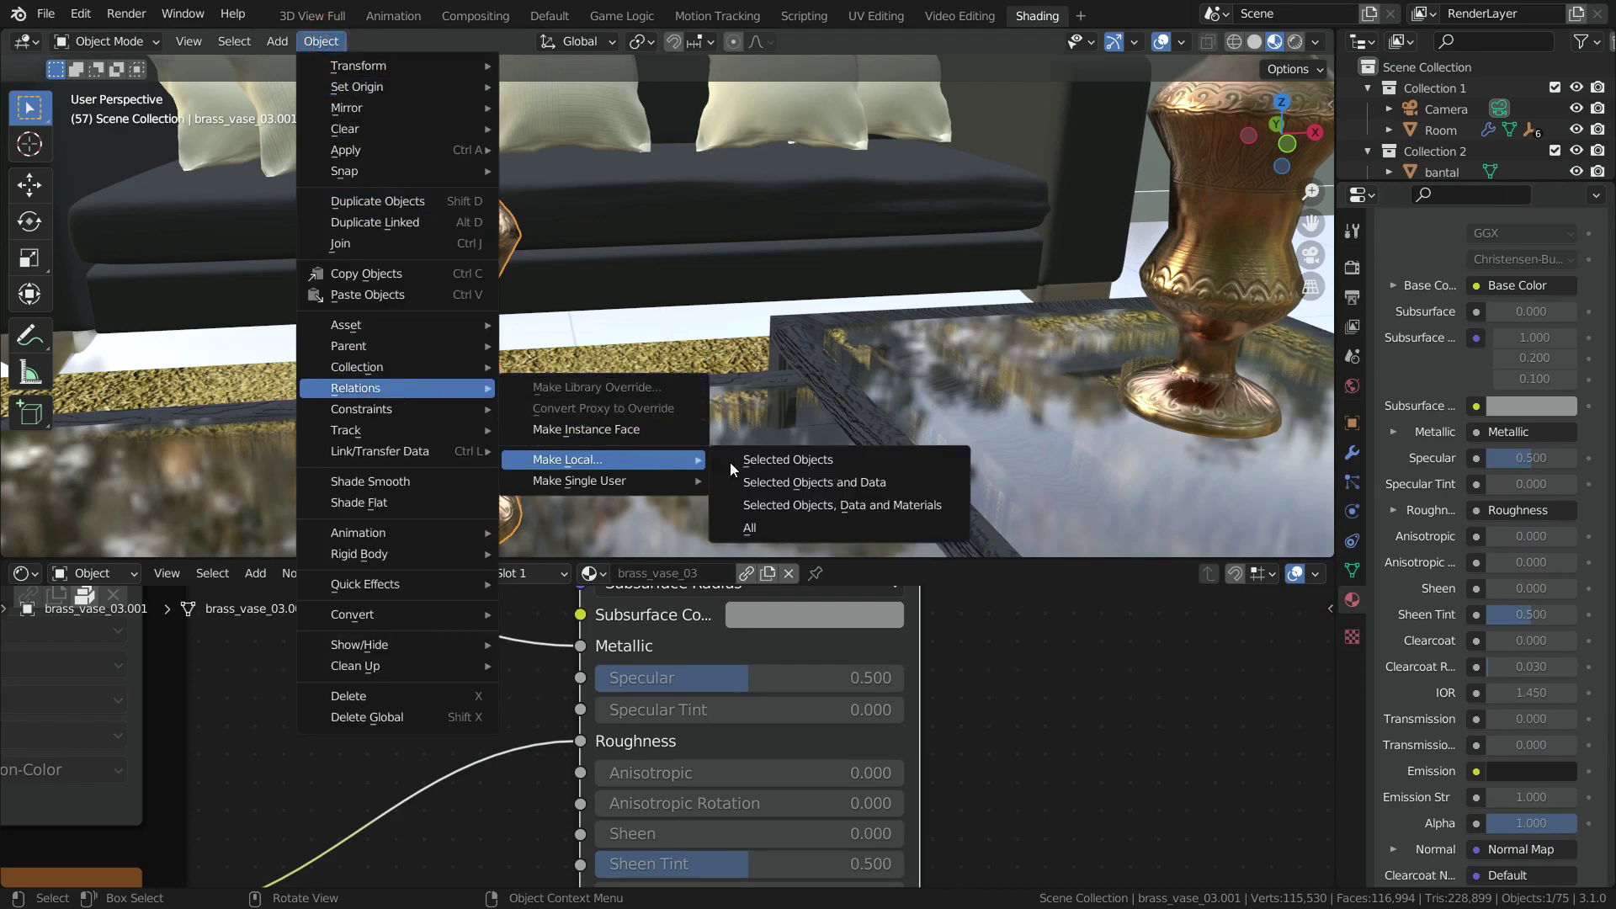
{"action": "left_click", "coordinate": [907, 505]}
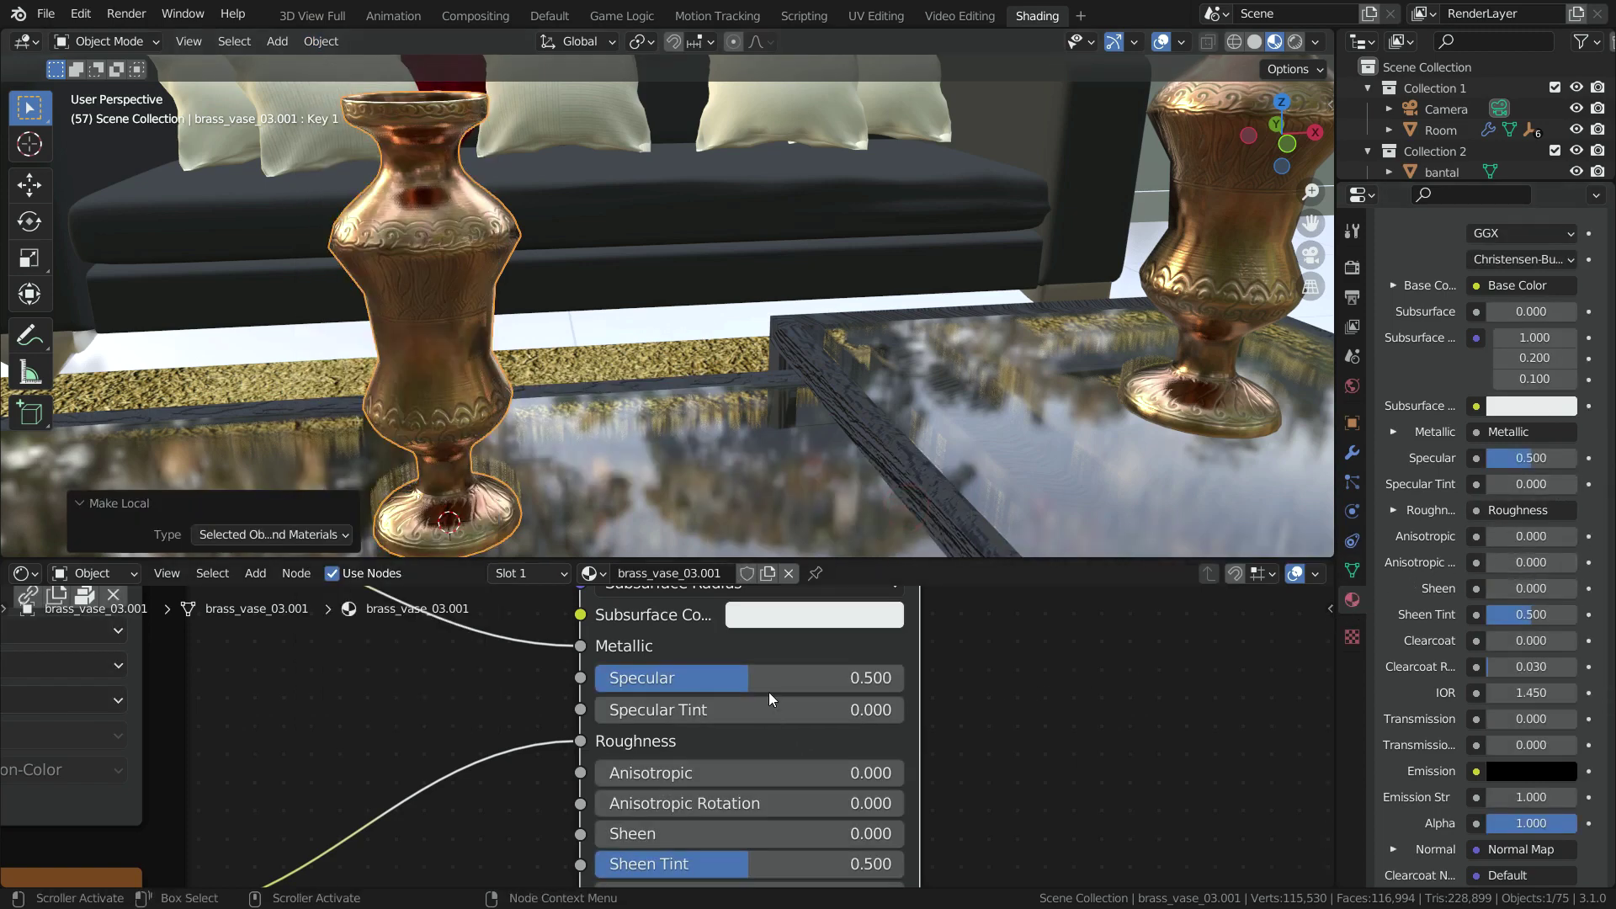
Step: Disconnect the roughness texture from the Principled BSDF and set Roughness to 0.751
{"action": "scroll", "coordinate": [617, 781], "scroll_direction": "up", "scroll_amount": 2}
{"action": "left_click_drag", "start_coordinate": [616, 712], "coordinate": [719, 722]}
{"action": "left_click_drag", "start_coordinate": [883, 712], "coordinate": [889, 712]}
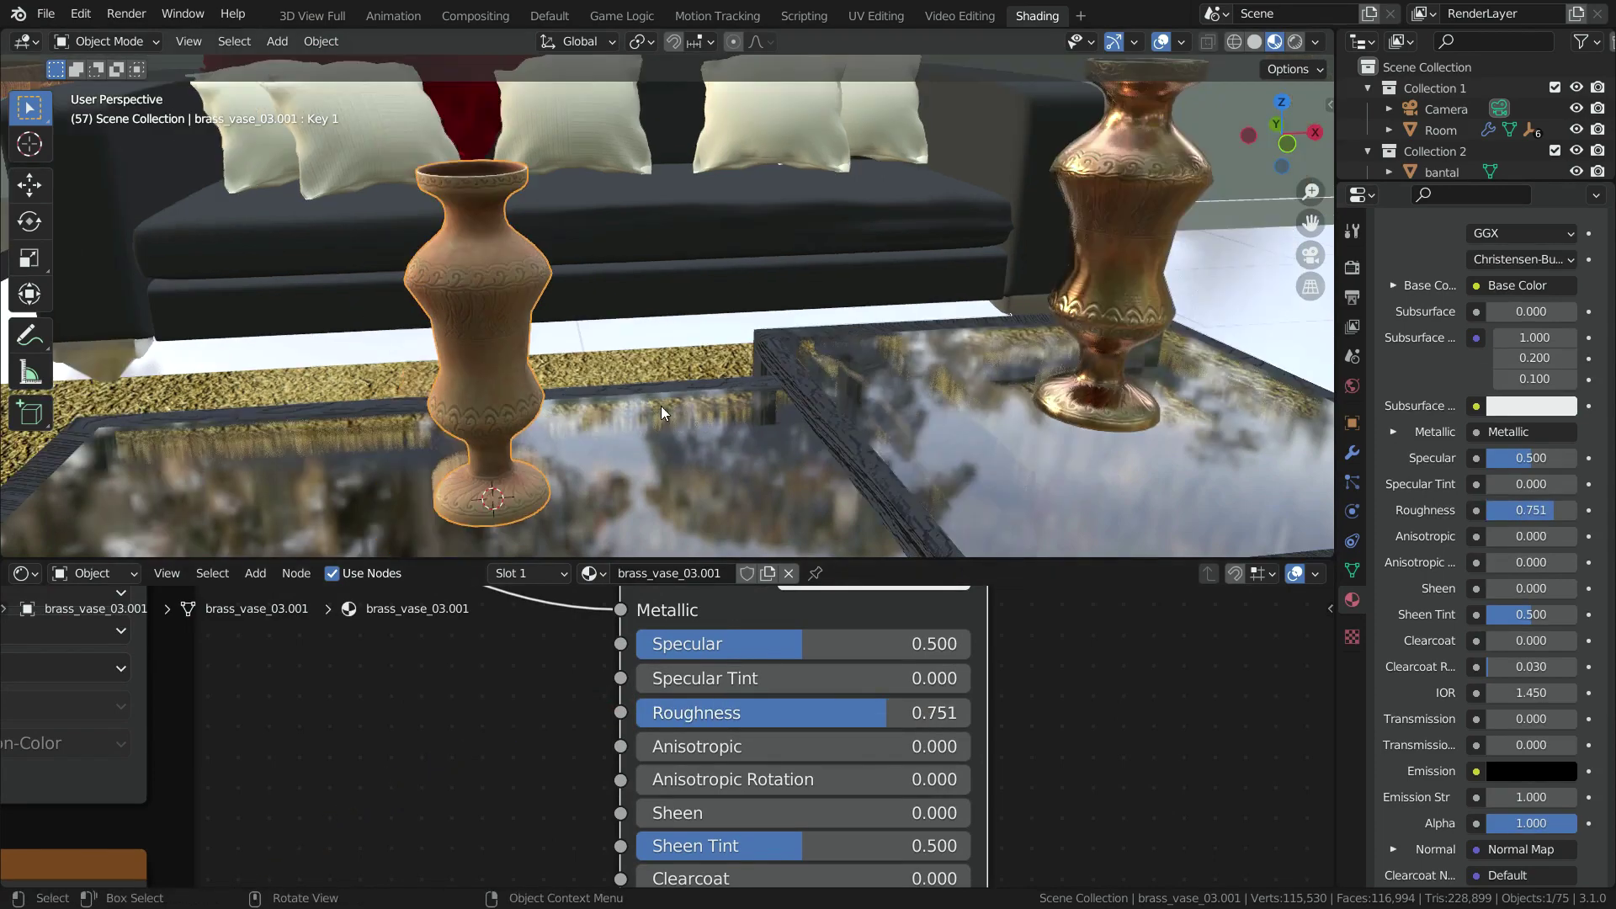
Step: Reconnect the Roughness texture's Color output to the Principled BSDF's Roughness input
{"action": "middle_click_drag", "start_coordinate": [505, 354], "coordinate": [462, 346]}
{"action": "scroll", "coordinate": [400, 729], "scroll_direction": "down", "scroll_amount": 1}
{"action": "middle_click_drag", "start_coordinate": [401, 728], "coordinate": [478, 655]}
{"action": "left_click_drag", "start_coordinate": [277, 792], "coordinate": [651, 643]}
{"action": "middle_click_drag", "start_coordinate": [539, 337], "coordinate": [589, 277]}
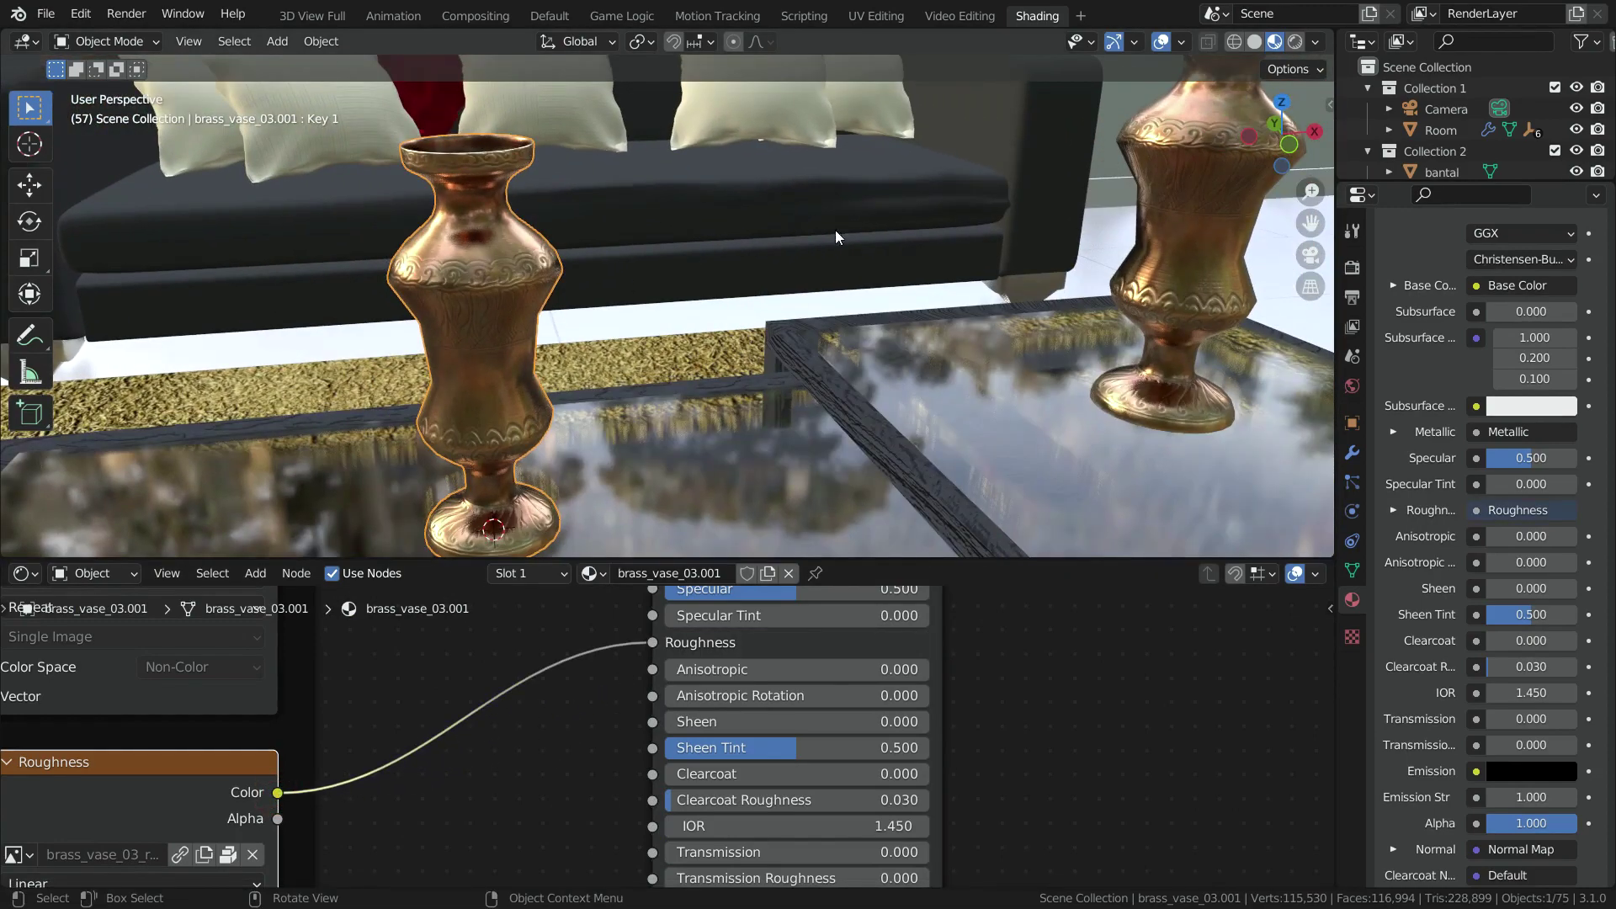
Step: Make all linked data in the scene local with the All option of Make Local
{"action": "left_click", "coordinate": [321, 42]}
{"action": "mouse_move", "coordinate": [401, 389]}
{"action": "mouse_move", "coordinate": [599, 465]}
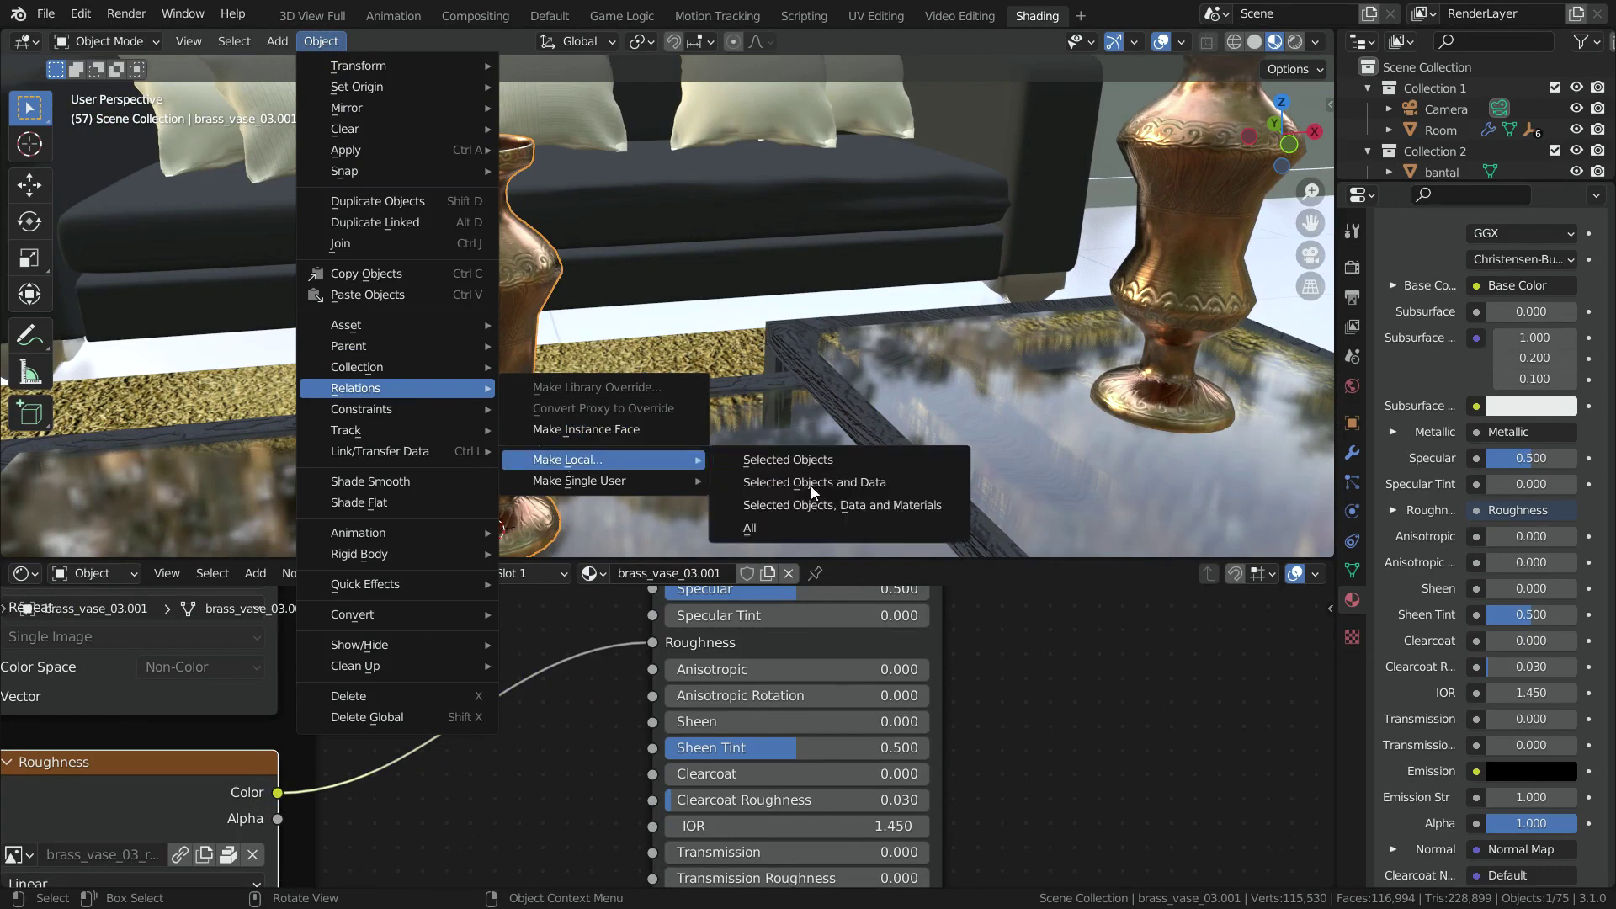
{"action": "left_click", "coordinate": [815, 523]}
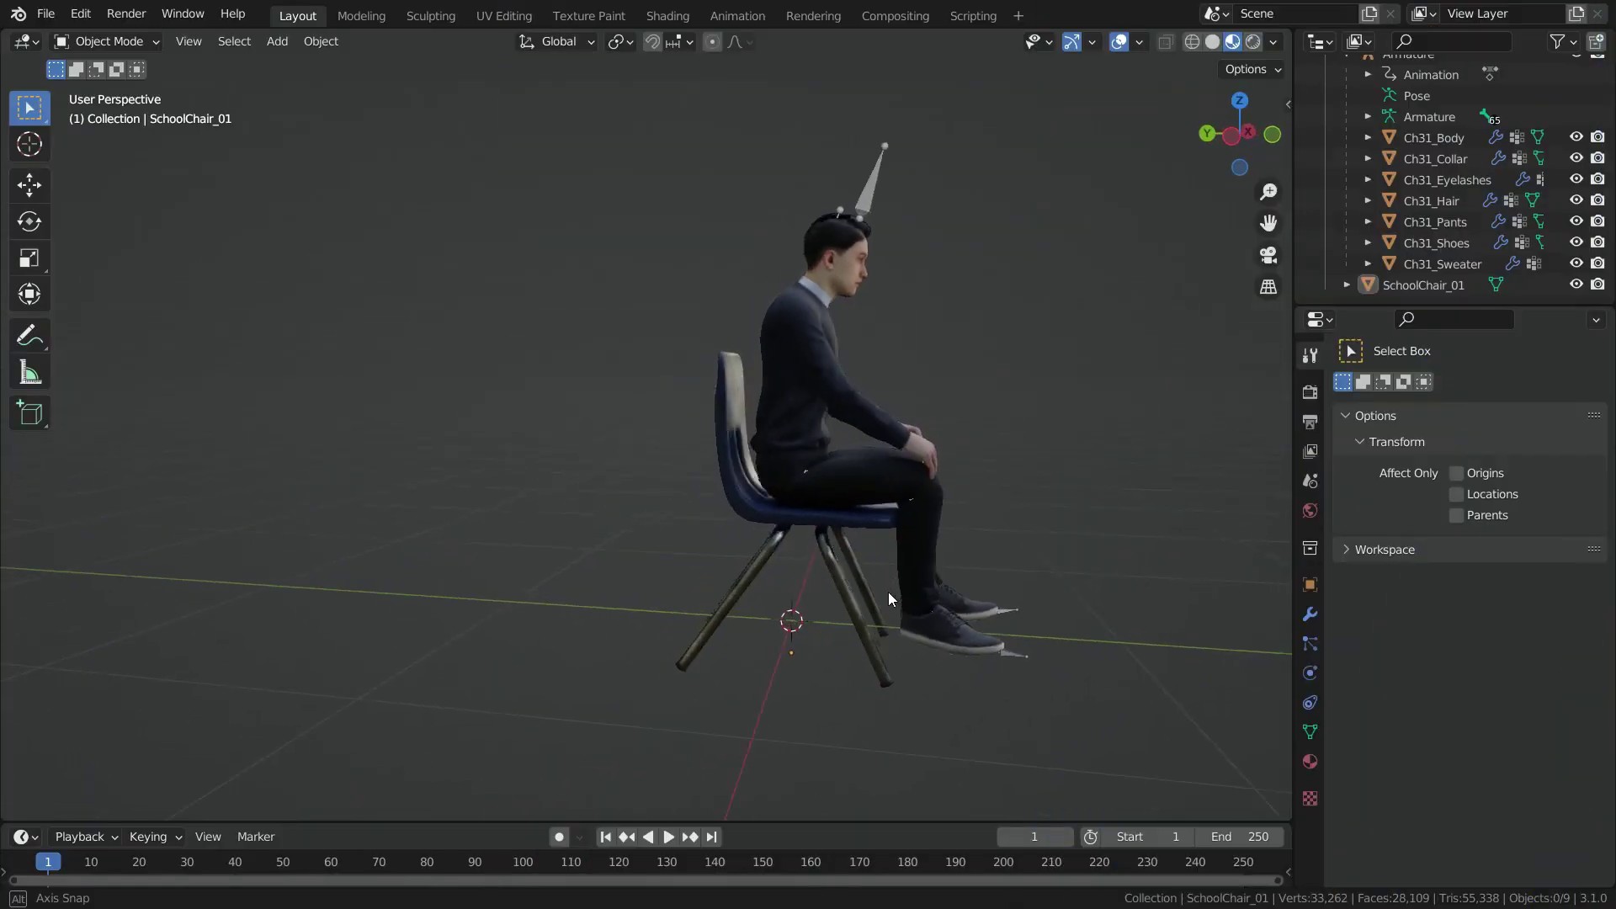
Step: View the seated man on the school chair from the front, switch to Solid shading and play the animation
{"action": "middle_click_drag", "start_coordinate": [887, 592], "coordinate": [1206, 153]}
{"action": "left_click", "coordinate": [1213, 43]}
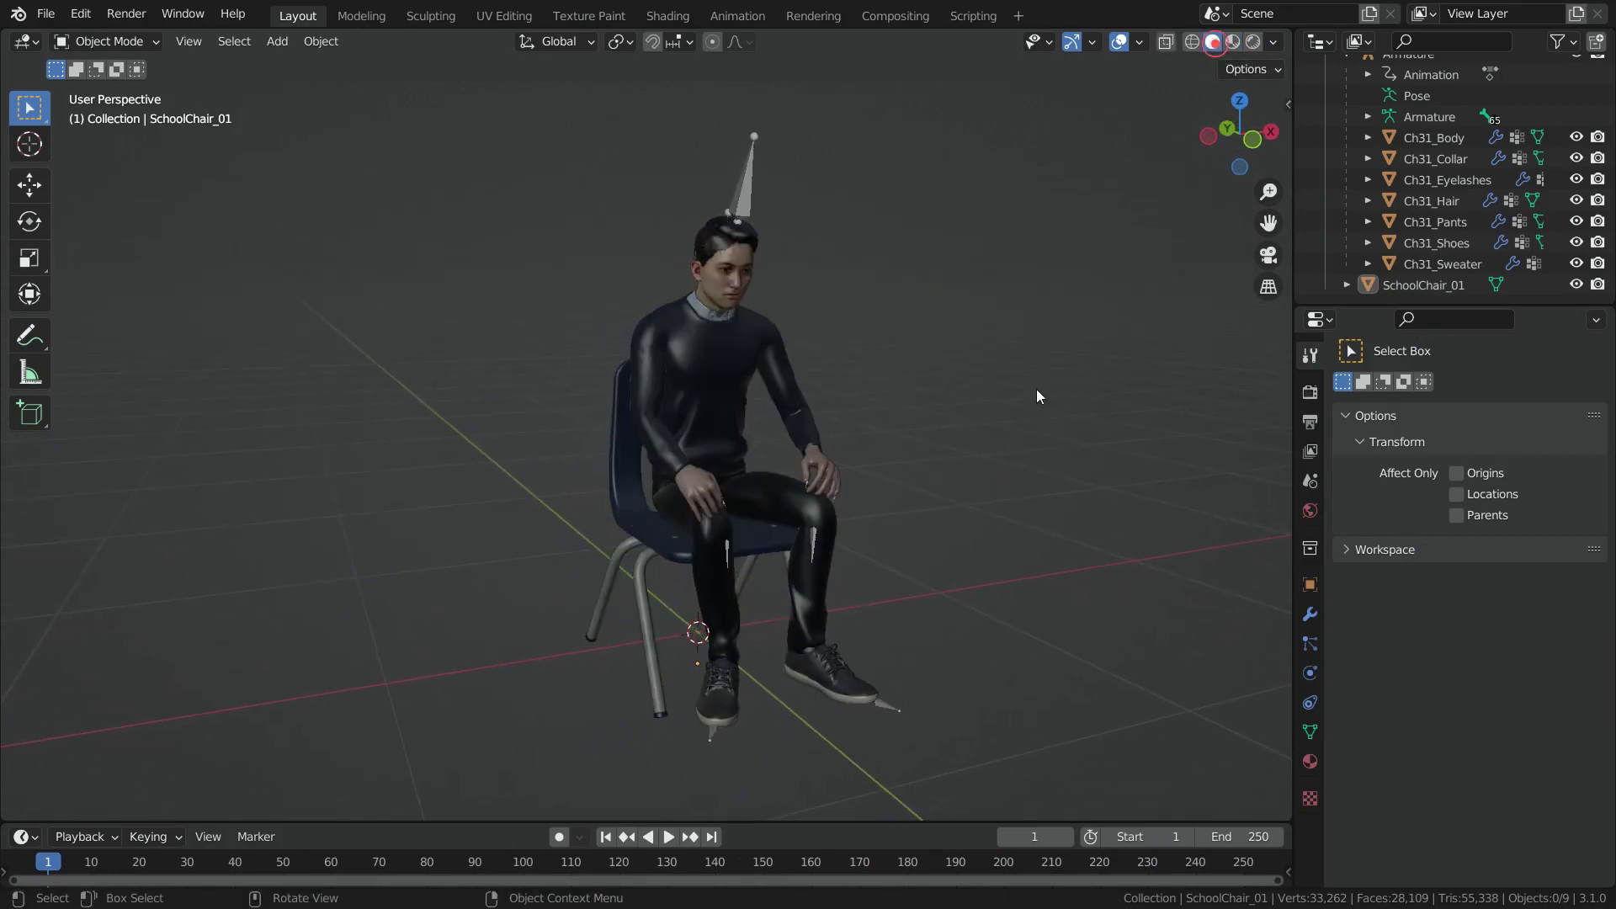
{"action": "key", "text": "space"}
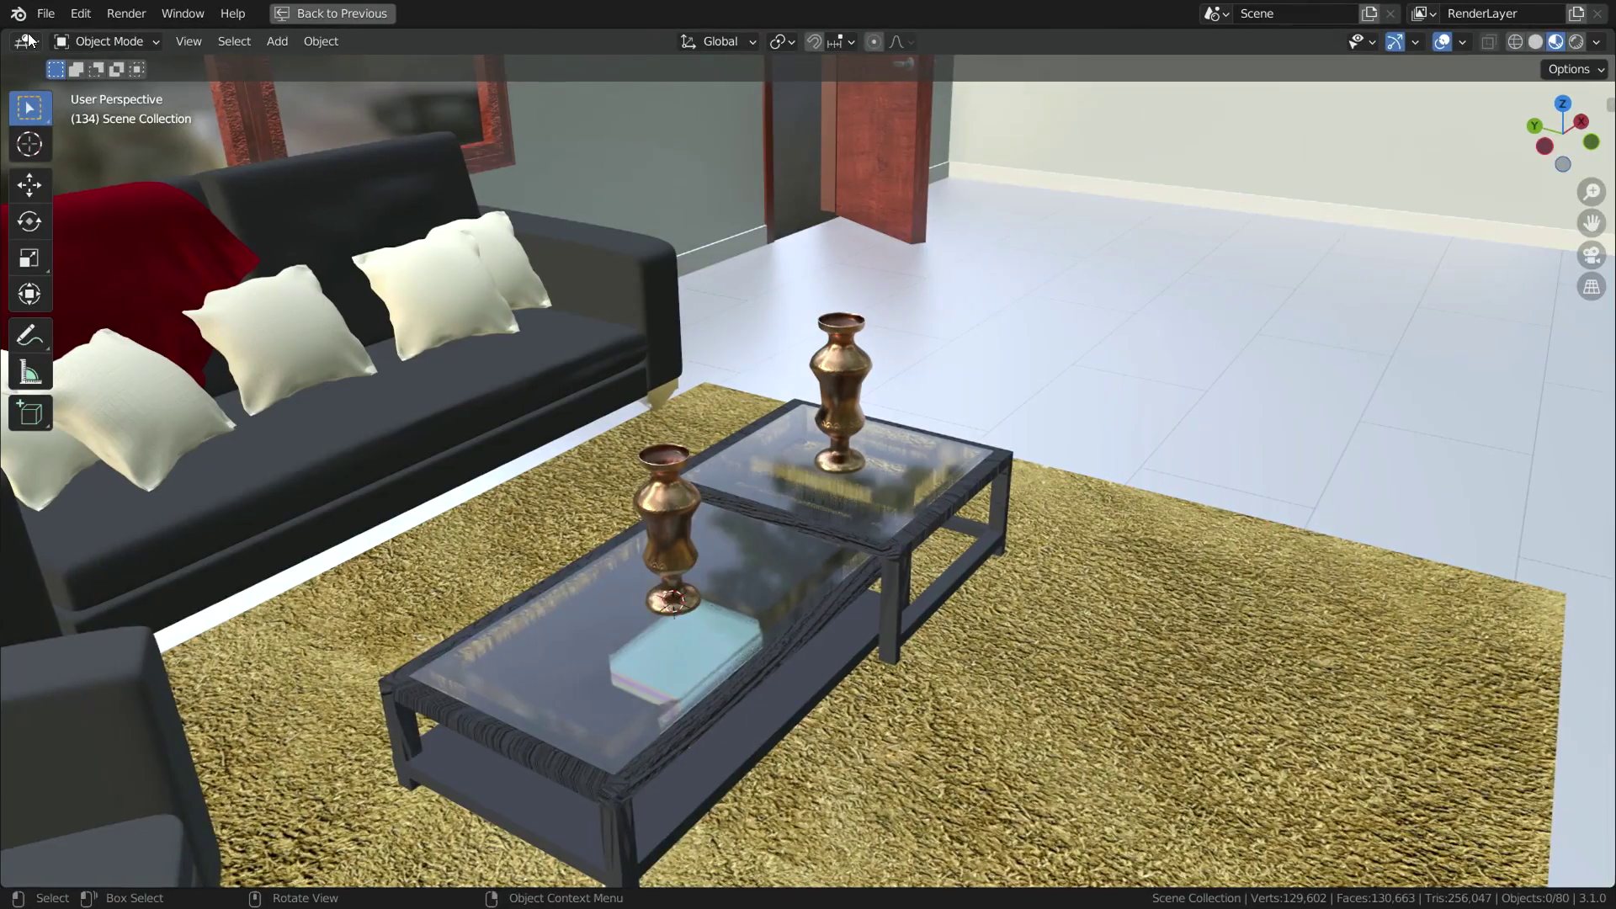
Step: Start an Append in the living room scene, browse to the Desktop folder and maximize the file browser
{"action": "left_click", "coordinate": [43, 14]}
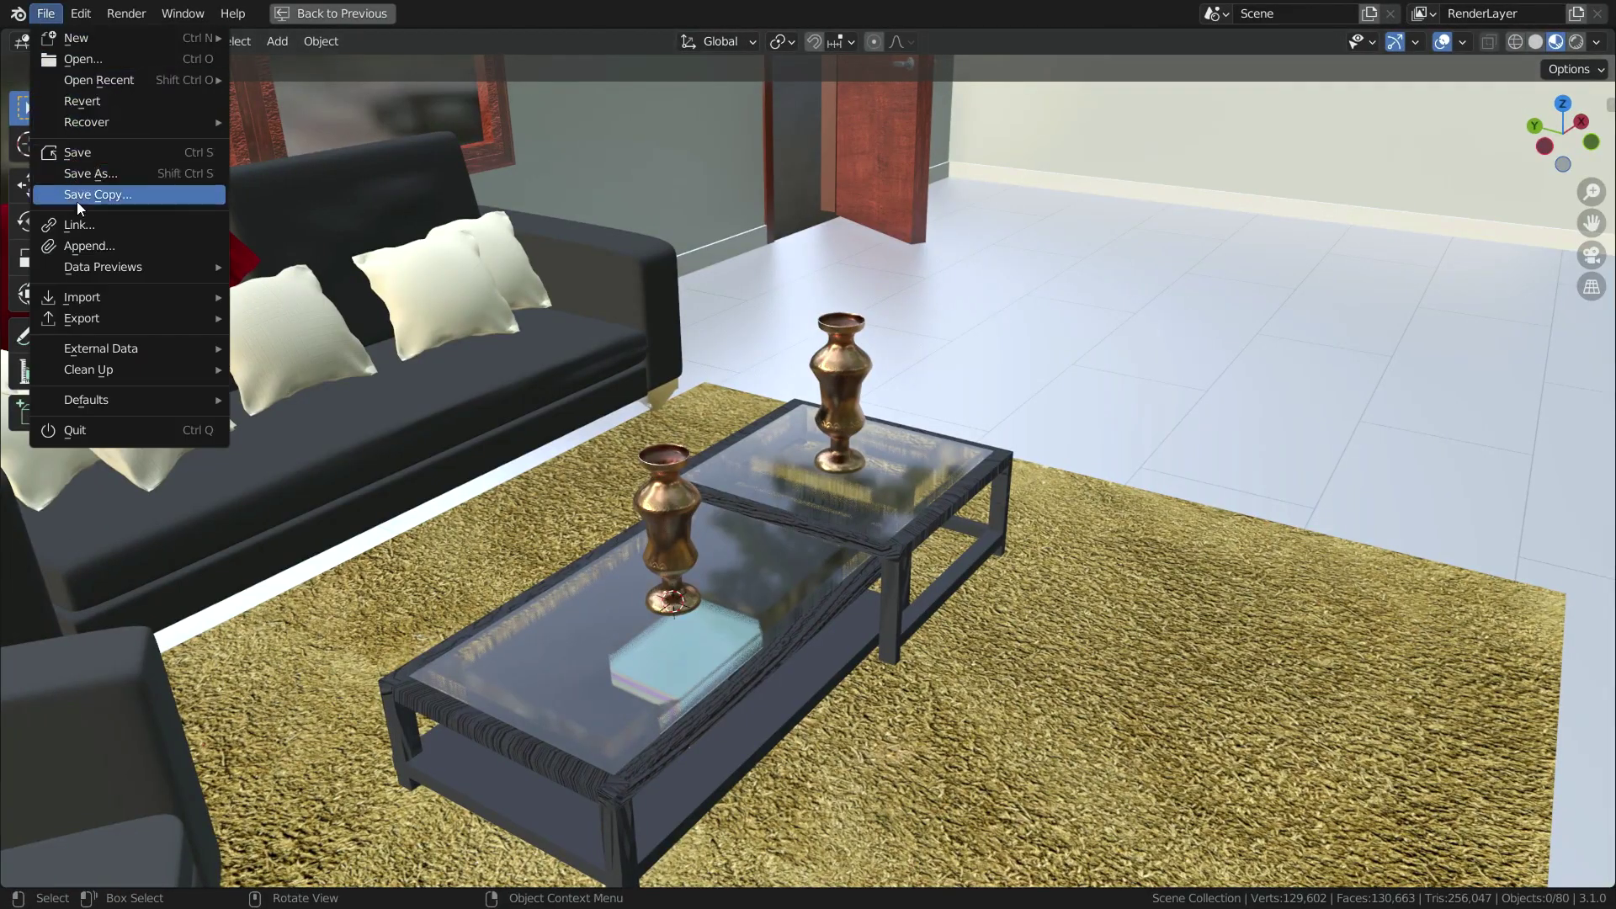
{"action": "left_click", "coordinate": [99, 245]}
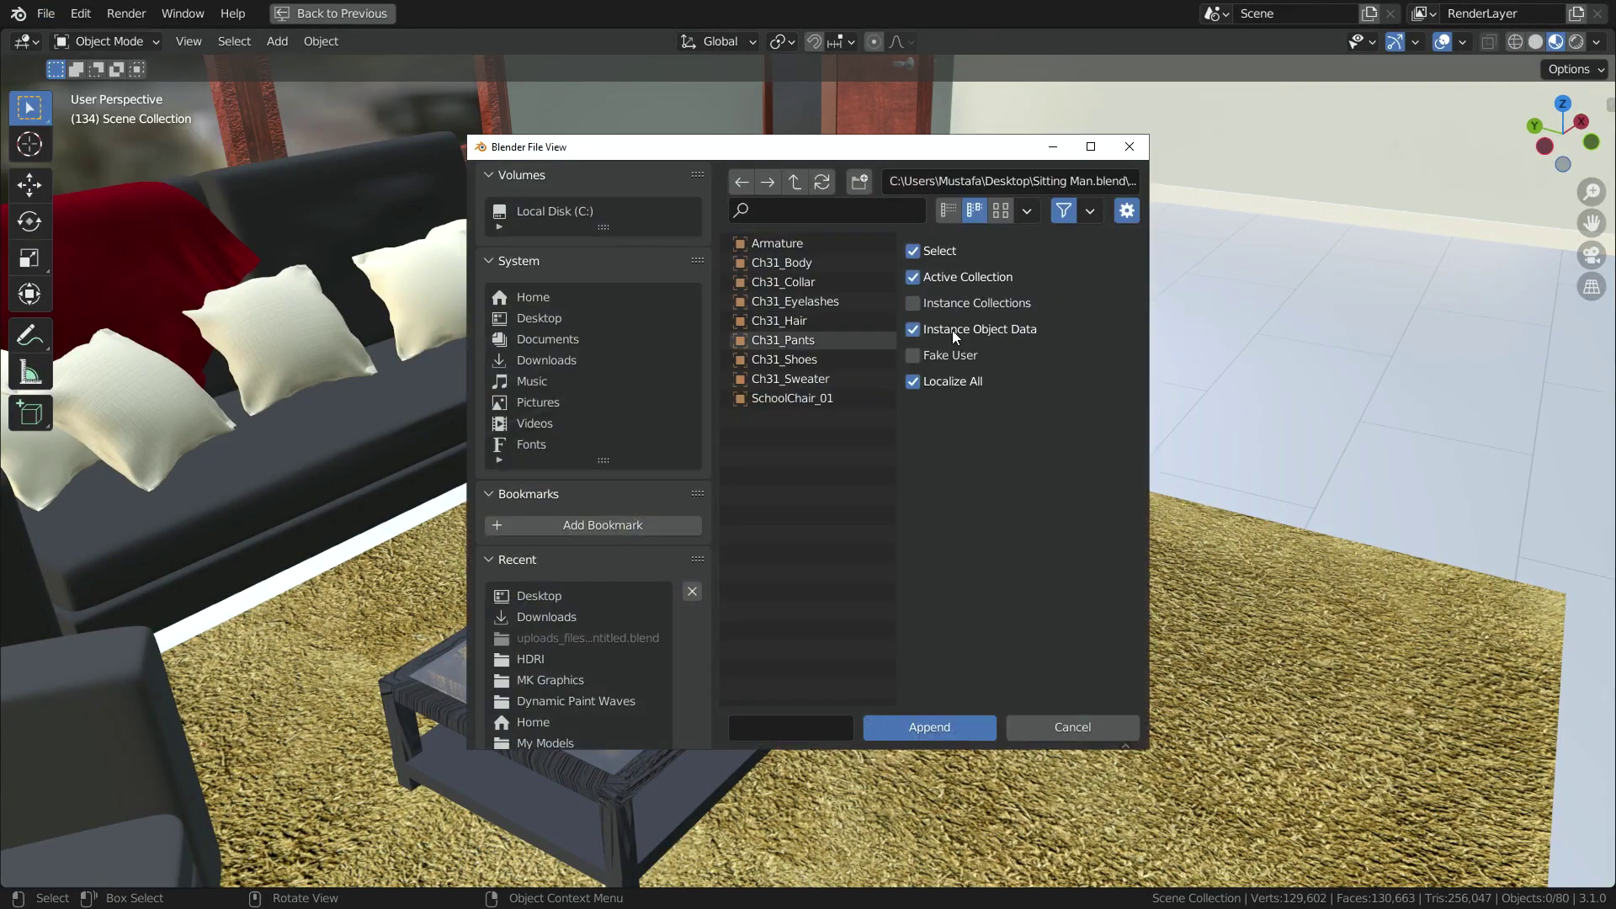
{"action": "left_click", "coordinate": [566, 320]}
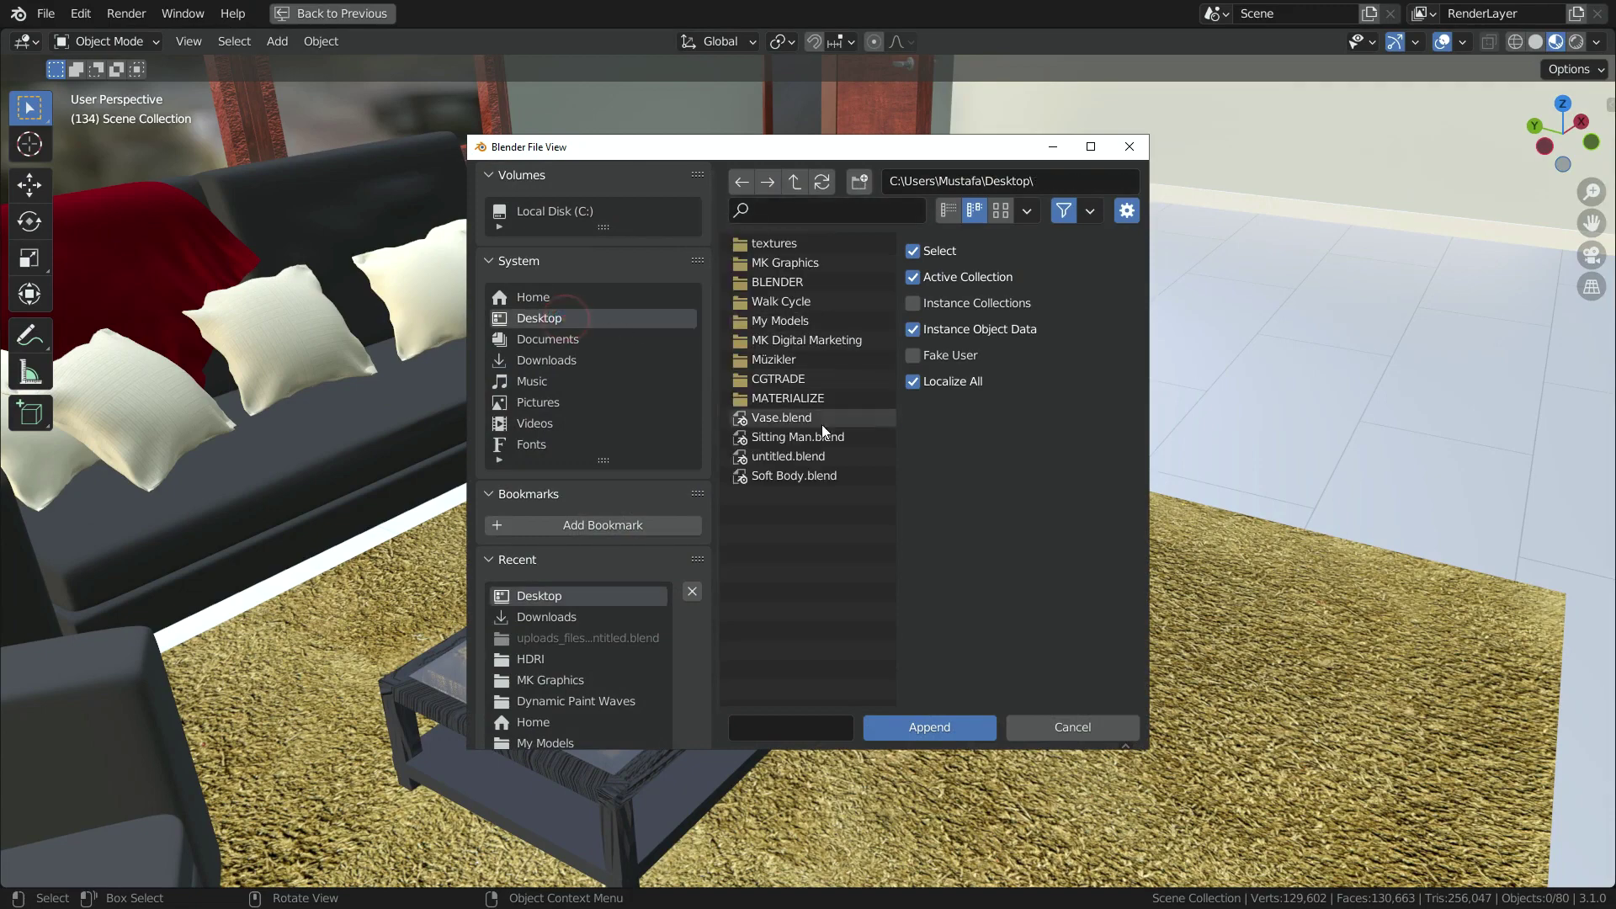
{"action": "left_click", "coordinate": [1091, 147]}
Step: Append the Armature and all Ch31 objects from the Object folder of Sitting Man.blend, leaving out SchoolChair_01
{"action": "left_click", "coordinate": [359, 266]}
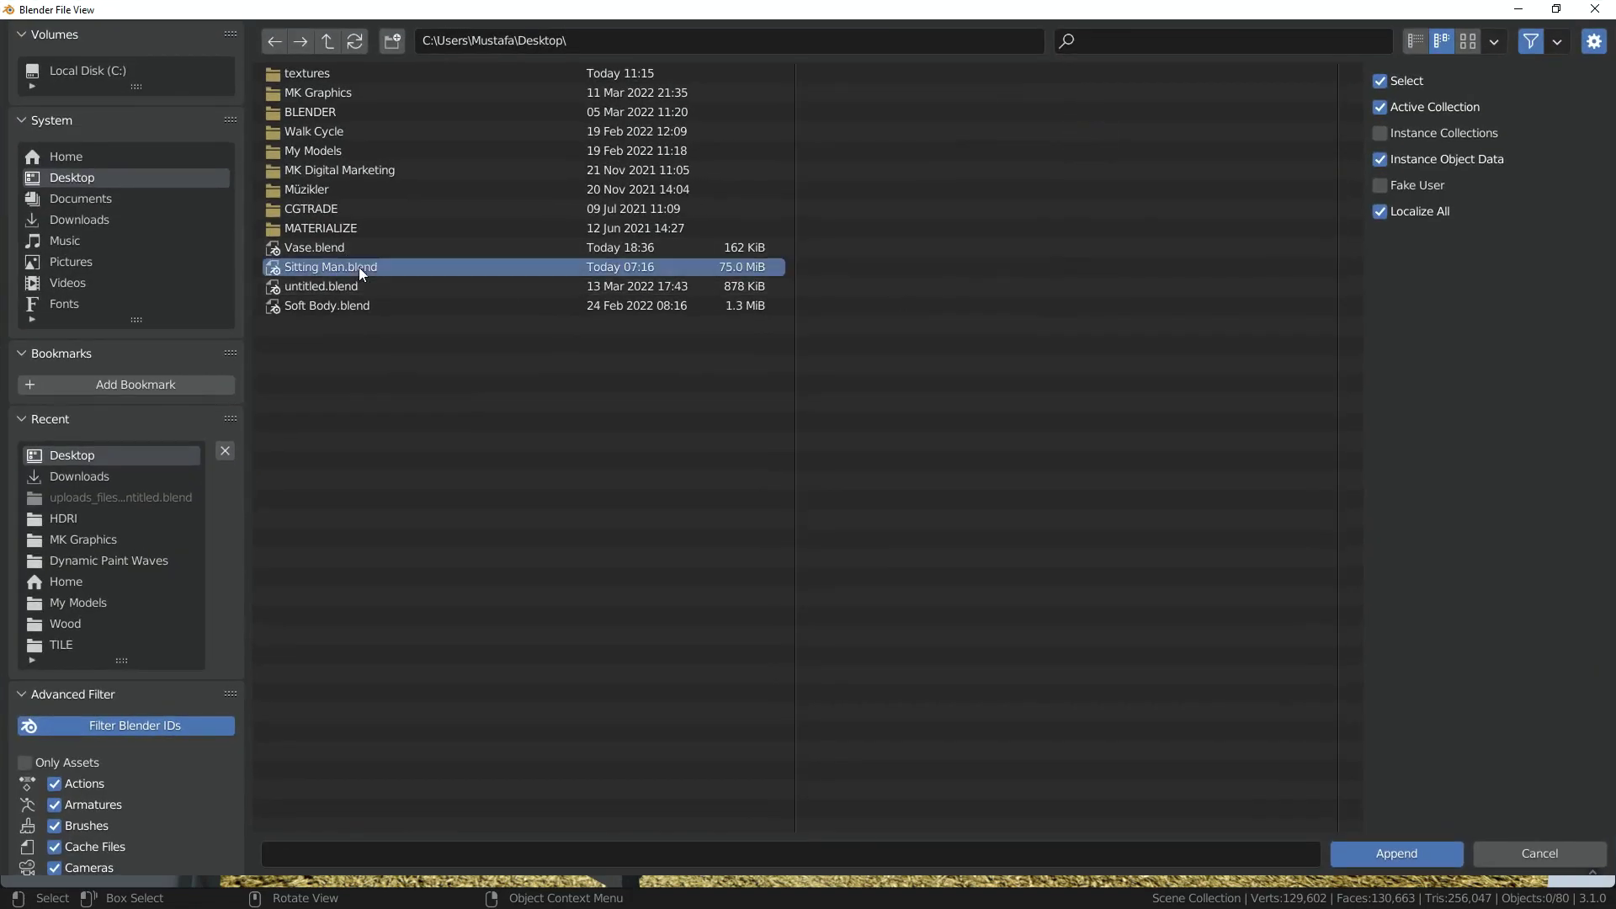
{"action": "left_click", "coordinate": [1387, 852]}
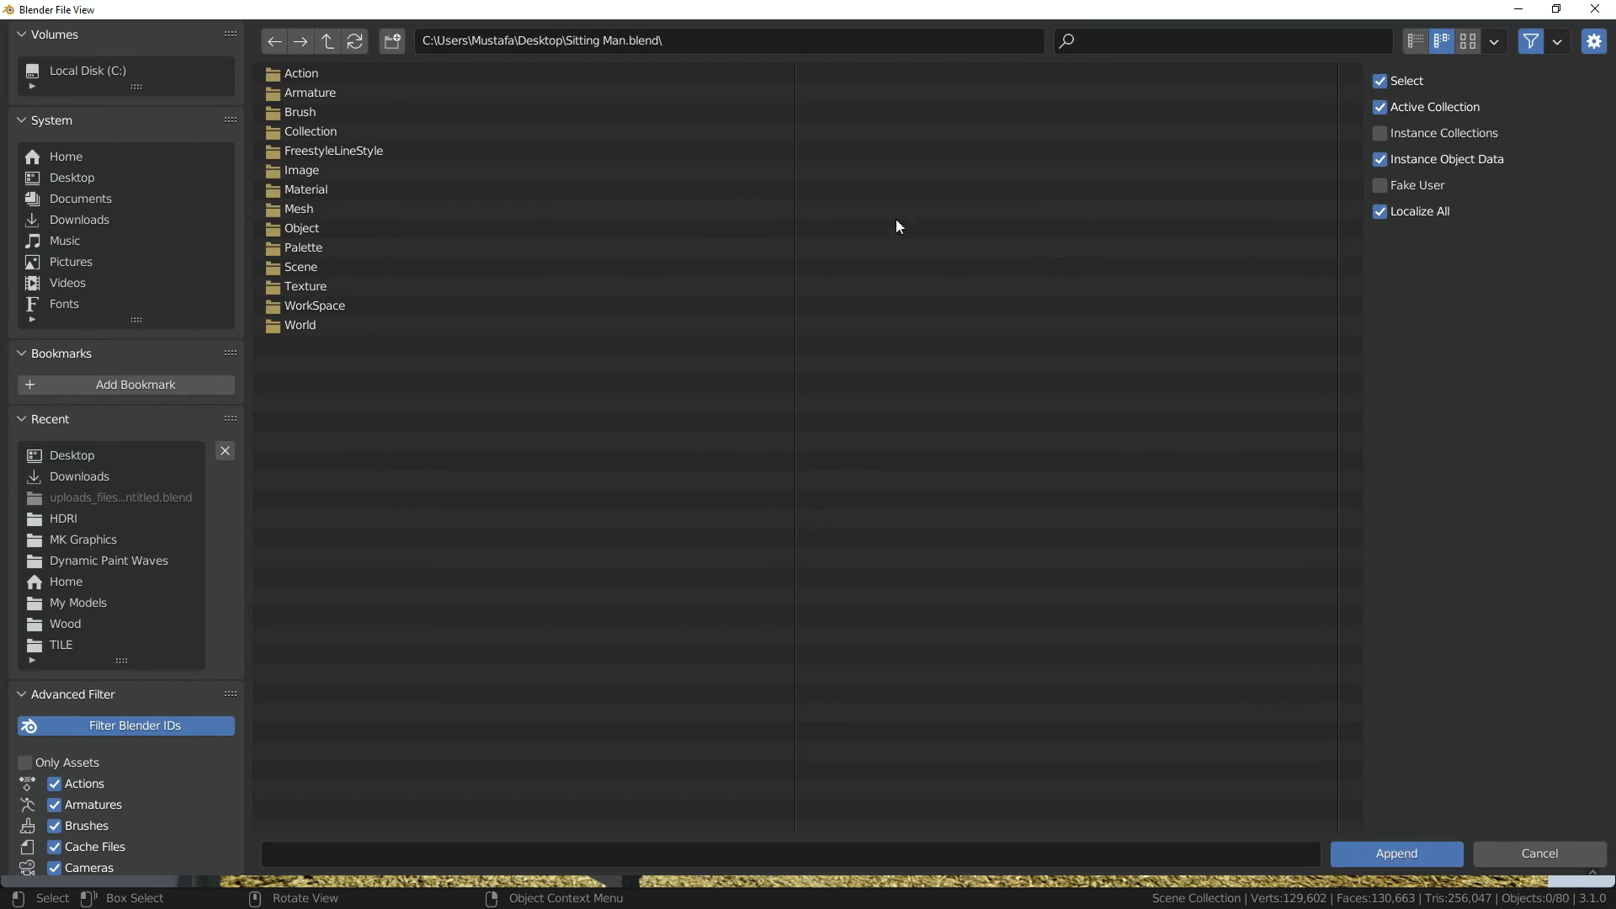
{"action": "double_click", "coordinate": [398, 224]}
{"action": "left_click", "coordinate": [340, 74]}
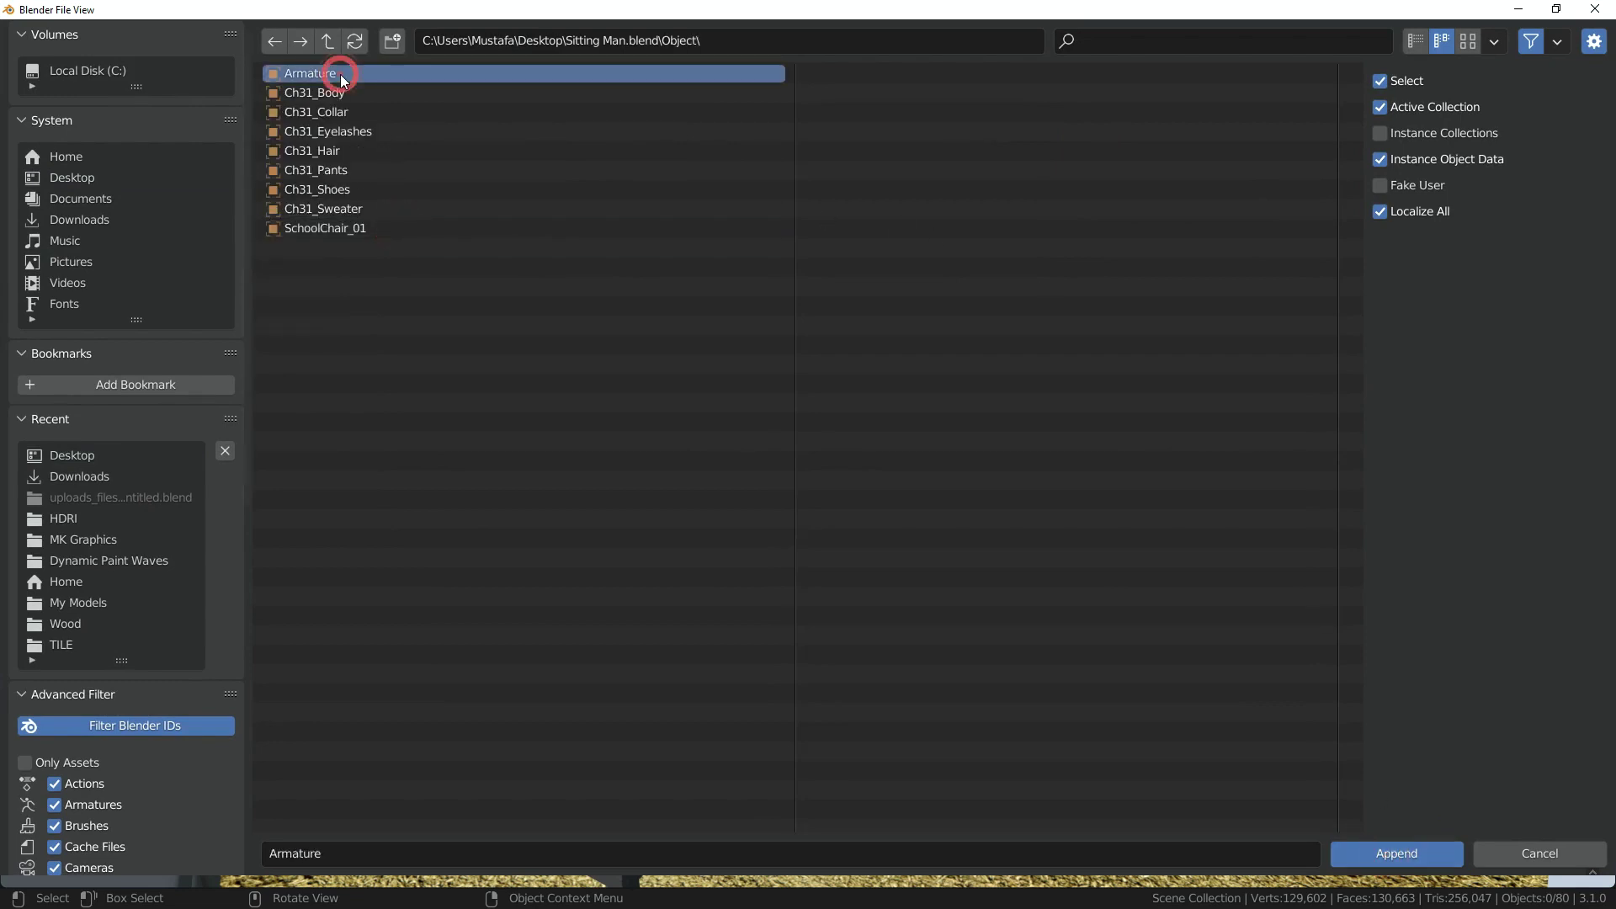
{"action": "left_click_drag", "start_coordinate": [346, 96], "coordinate": [371, 212]}
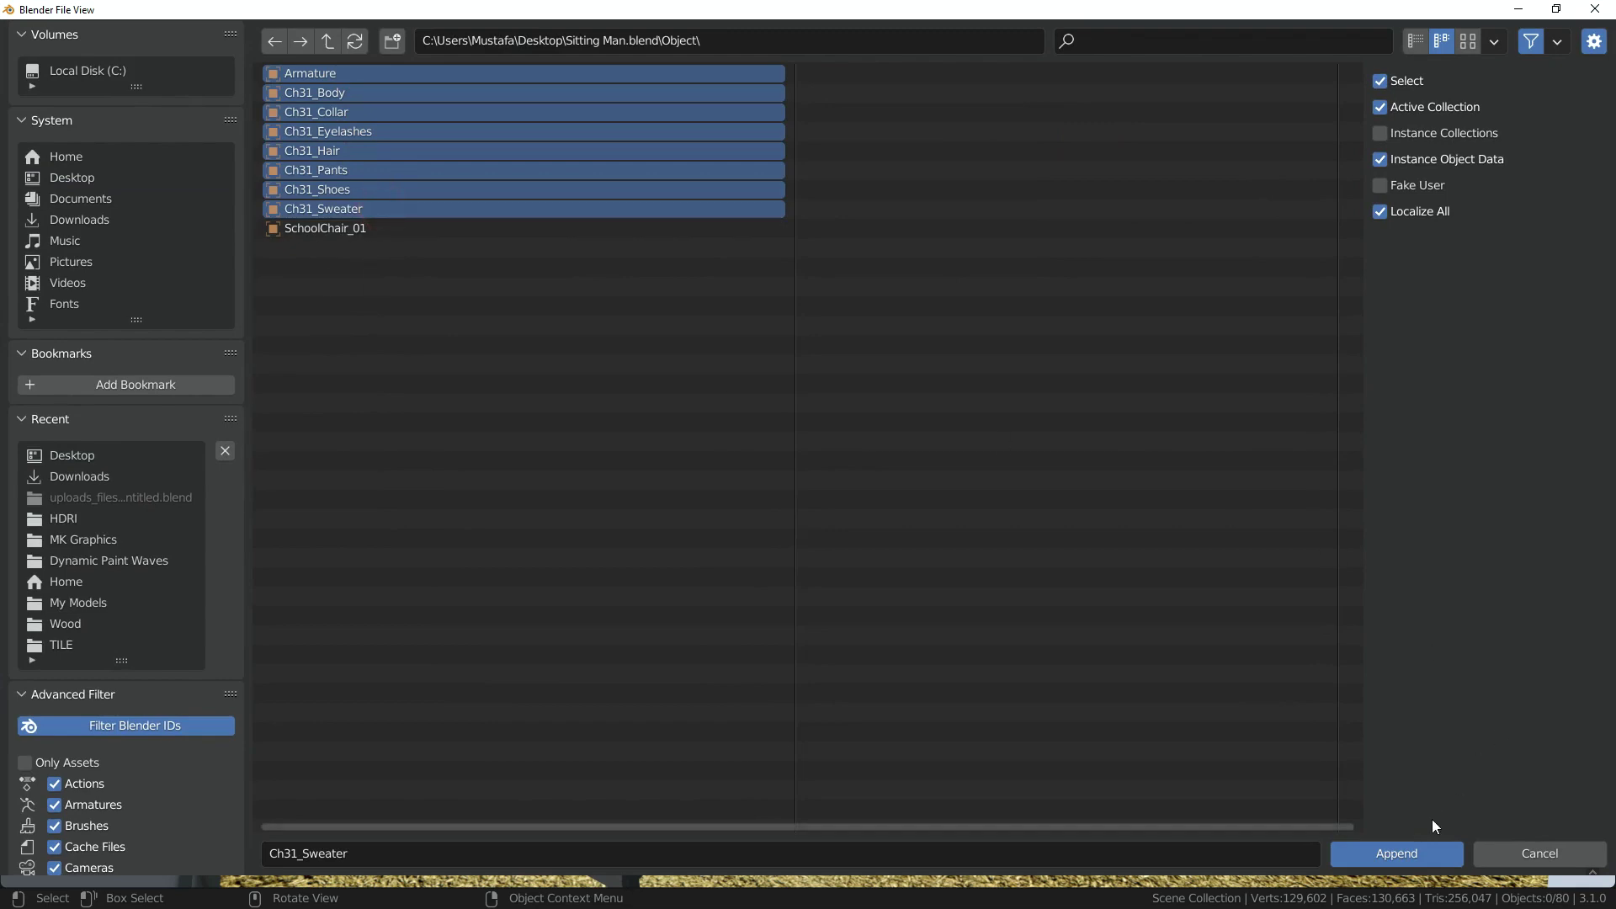
{"action": "left_click", "coordinate": [1401, 860]}
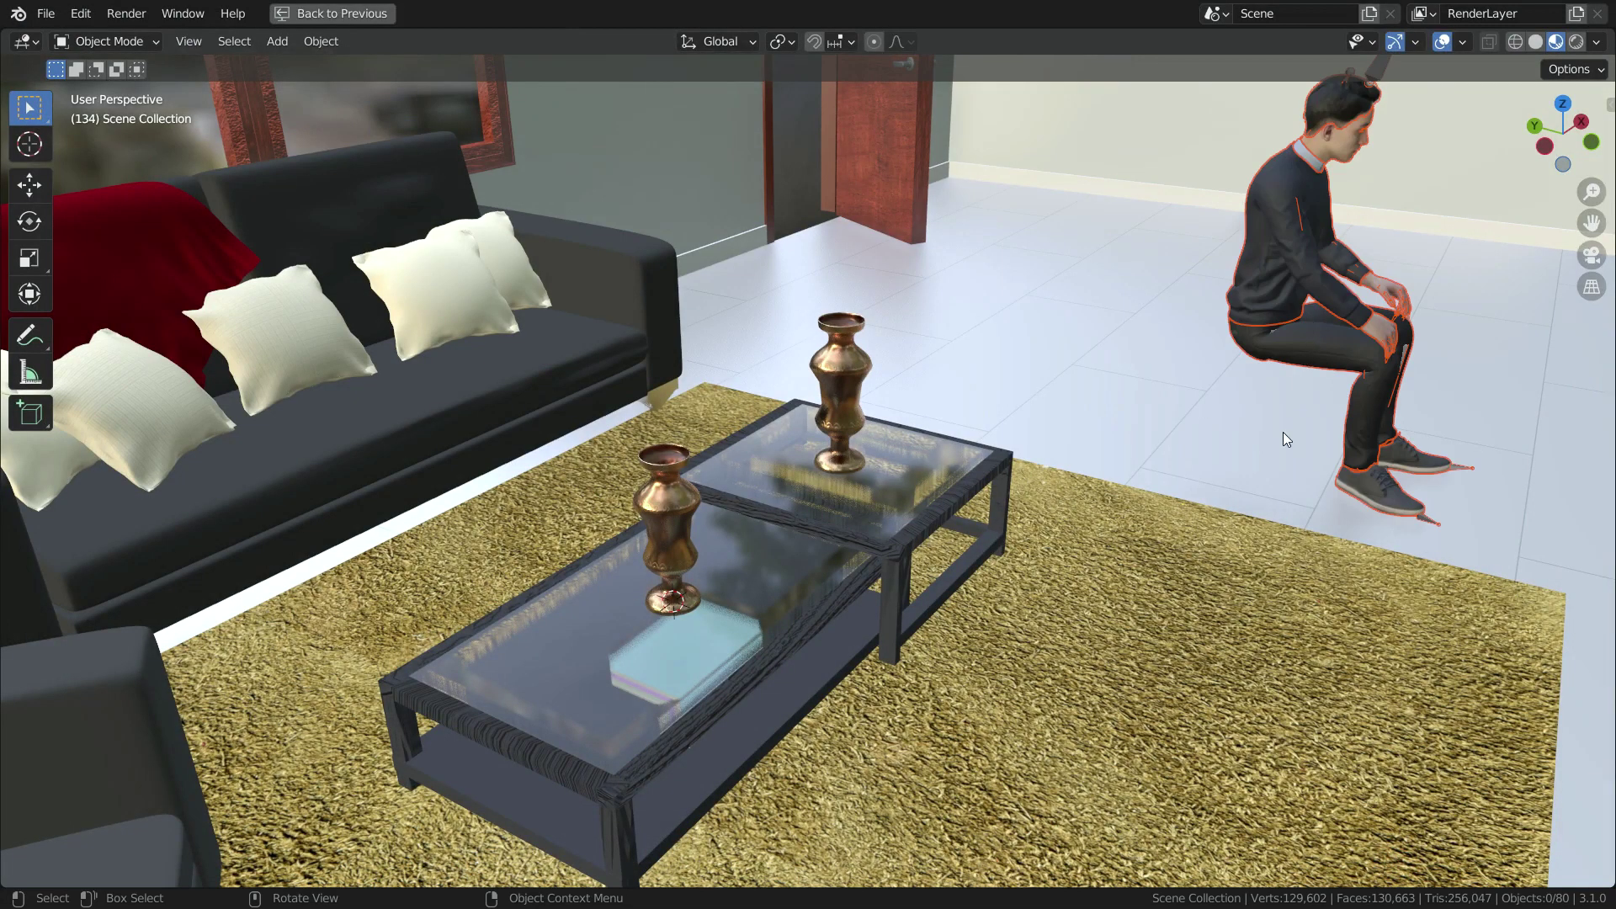
Step: Select the man's armature and move it in top view so that he sits on the middle of the sofa
{"action": "middle_click_drag", "start_coordinate": [1269, 436], "coordinate": [1279, 338], "text": "shift"}
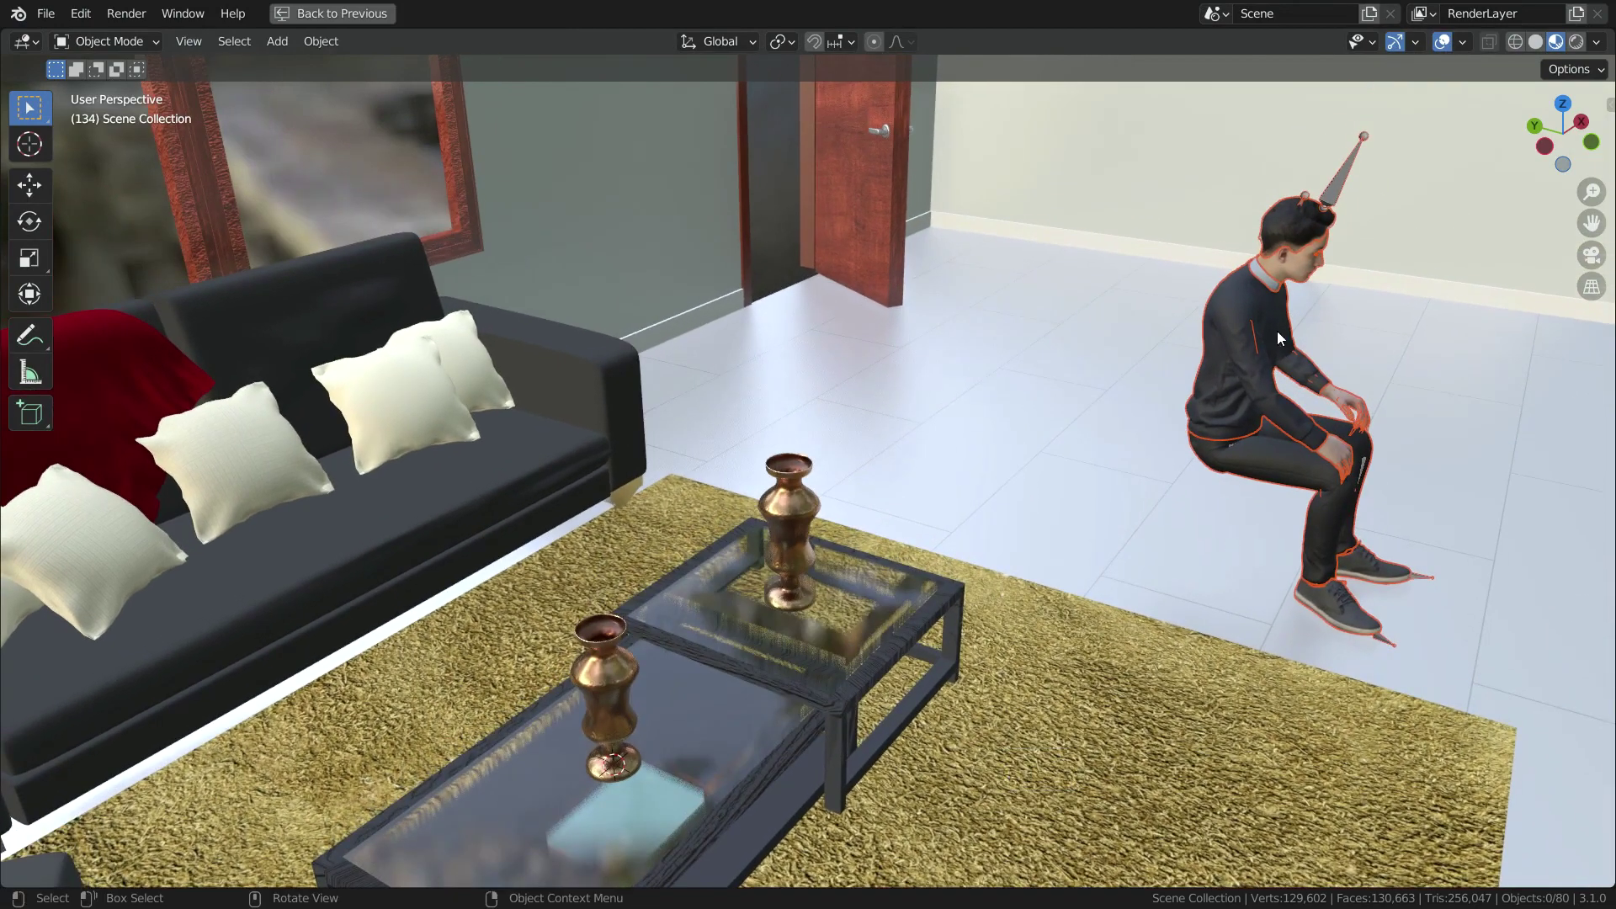
{"action": "left_click", "coordinate": [1331, 197]}
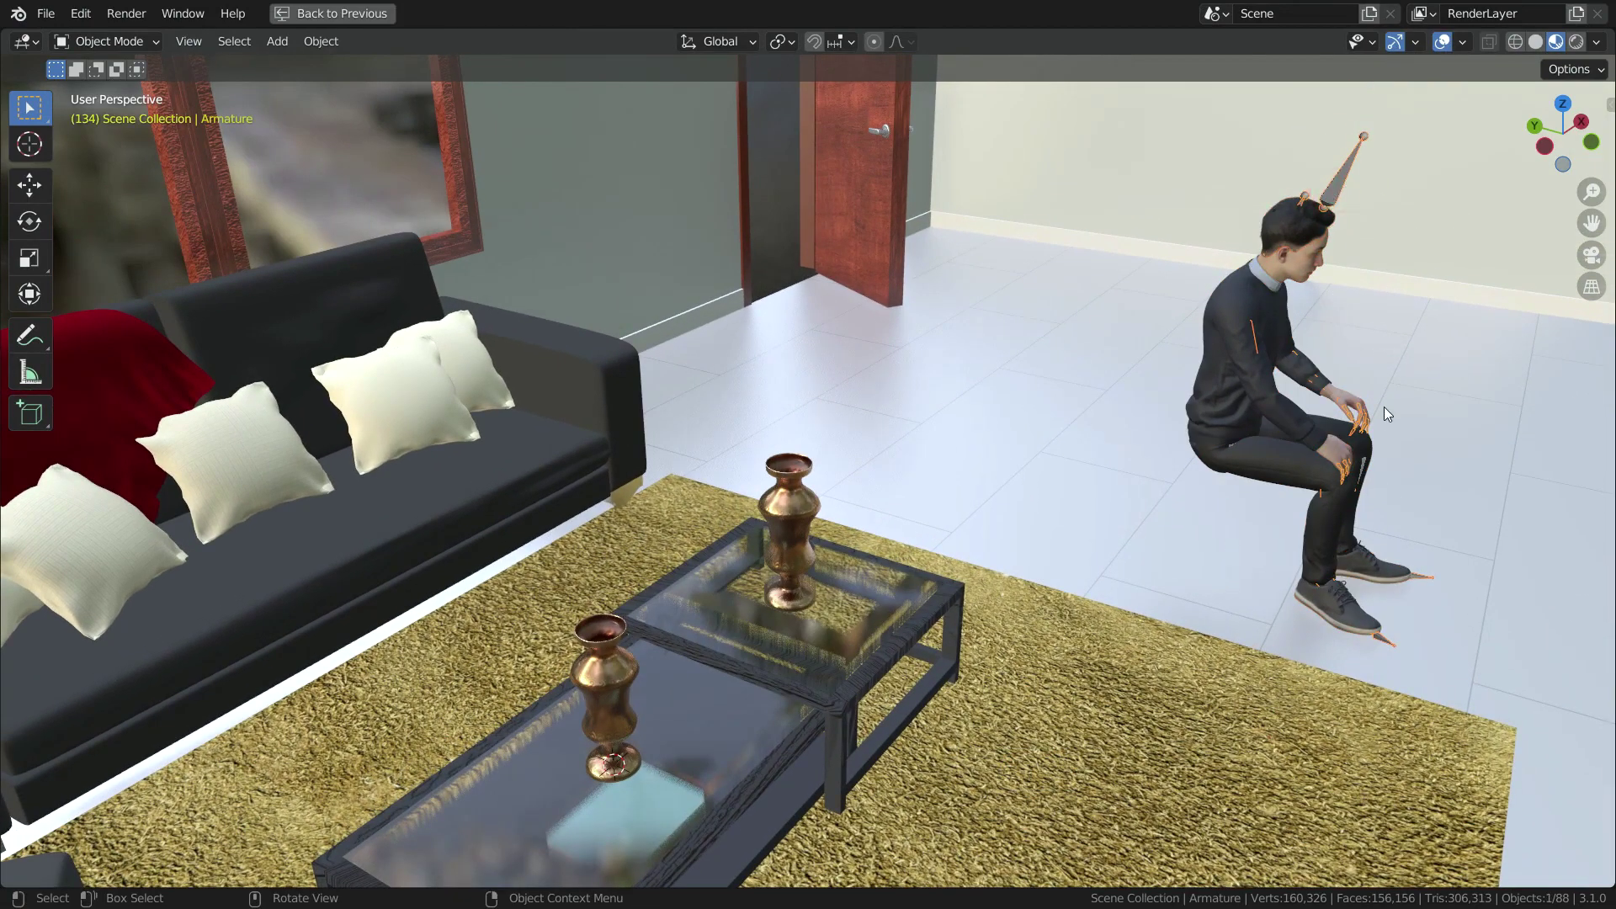
{"action": "key", "text": "KP_7"}
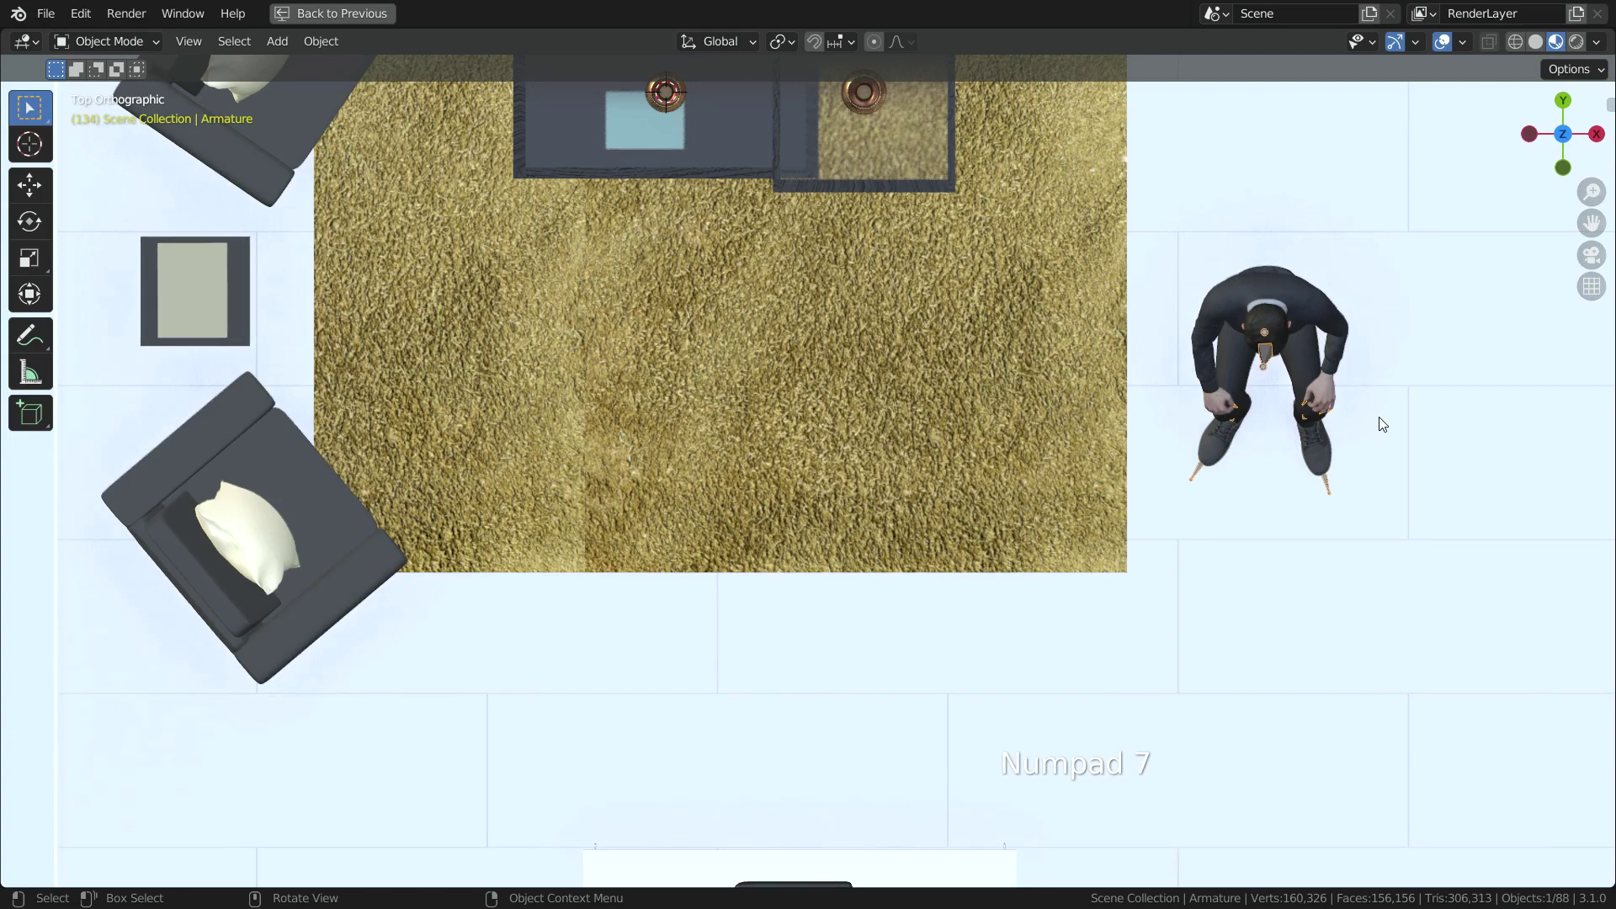
{"action": "scroll", "coordinate": [1086, 488], "scroll_direction": "down", "scroll_amount": 2}
{"action": "scroll", "coordinate": [1098, 255], "scroll_direction": "up", "scroll_amount": 1}
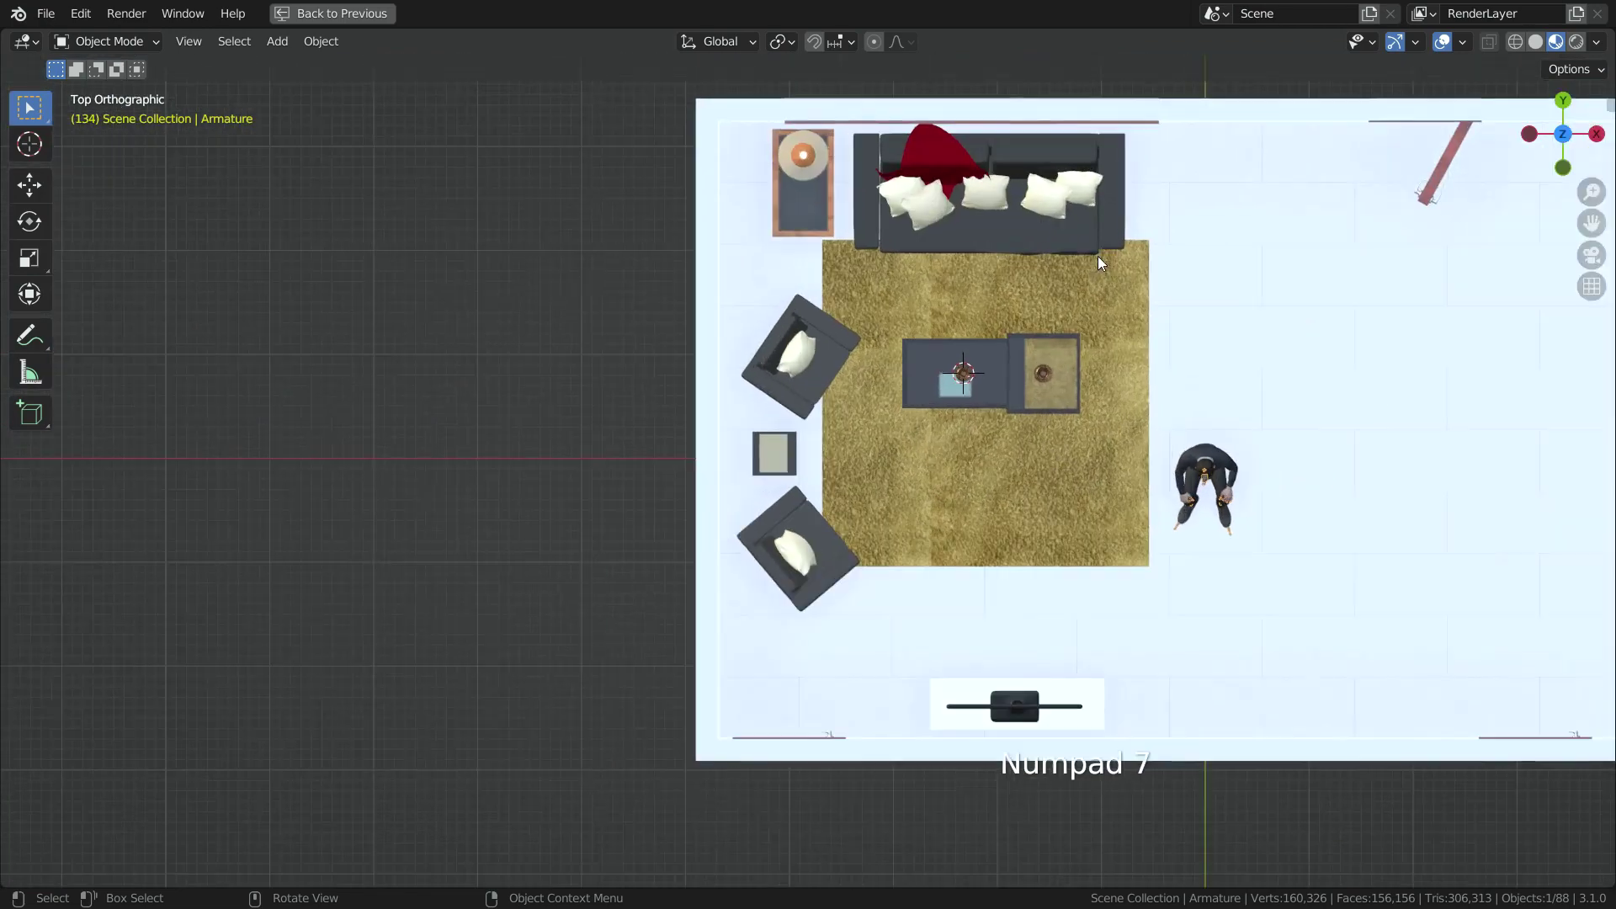
{"action": "key", "text": "g"}
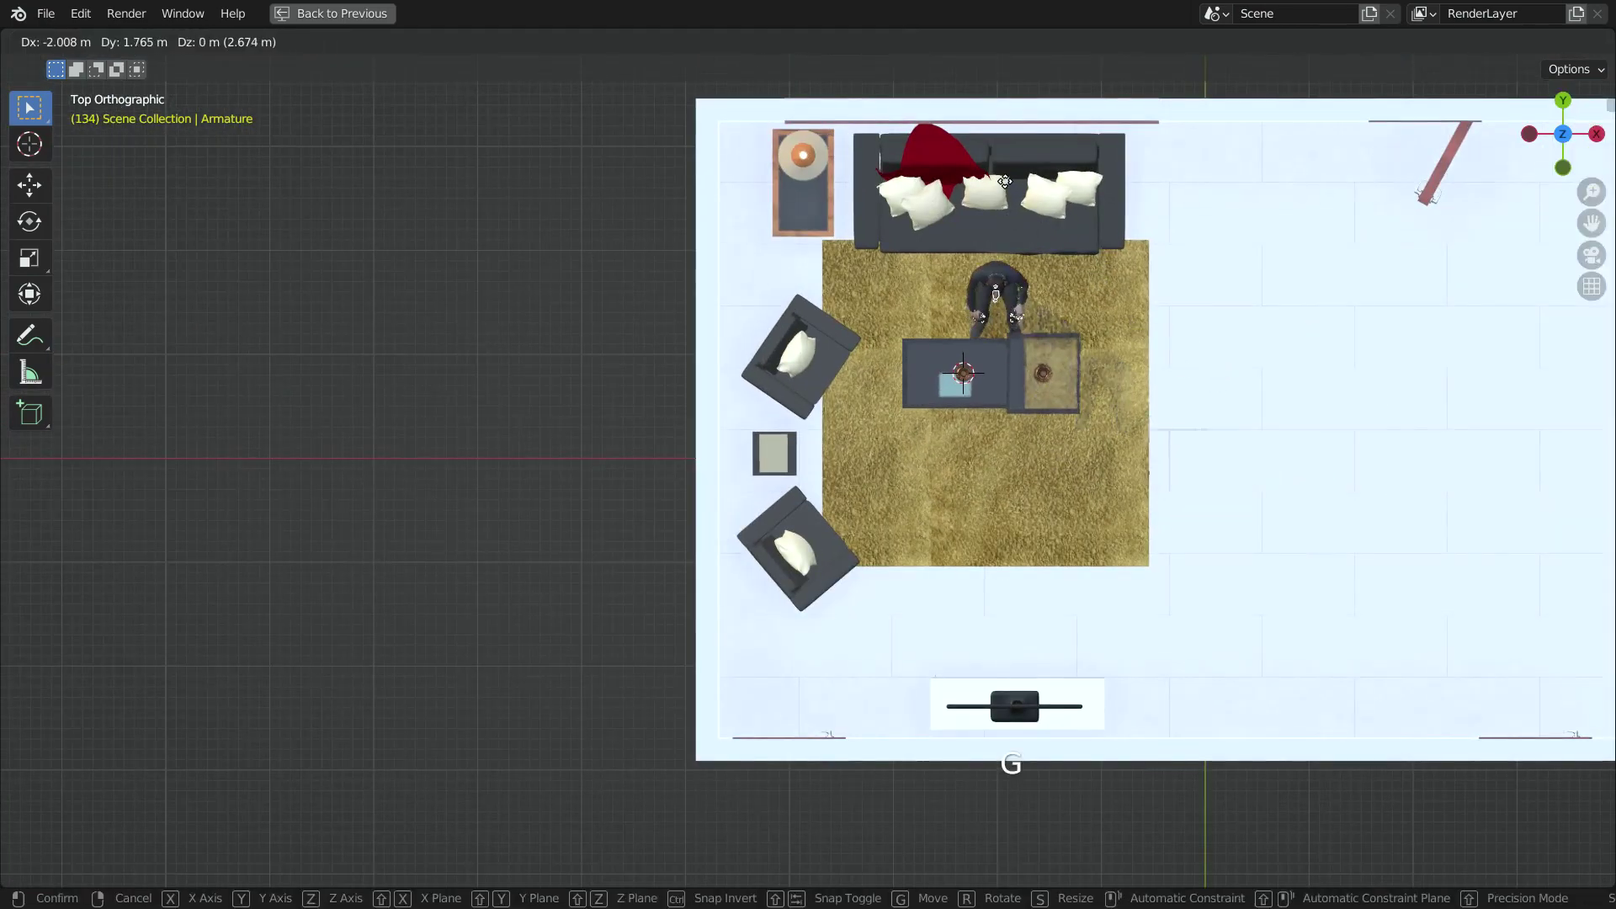
{"action": "left_click", "coordinate": [1032, 184]}
Step: Check the seated man's placement on the sofa in perspective and hide his armature
{"action": "middle_click_drag", "start_coordinate": [1032, 184], "coordinate": [1049, 342]}
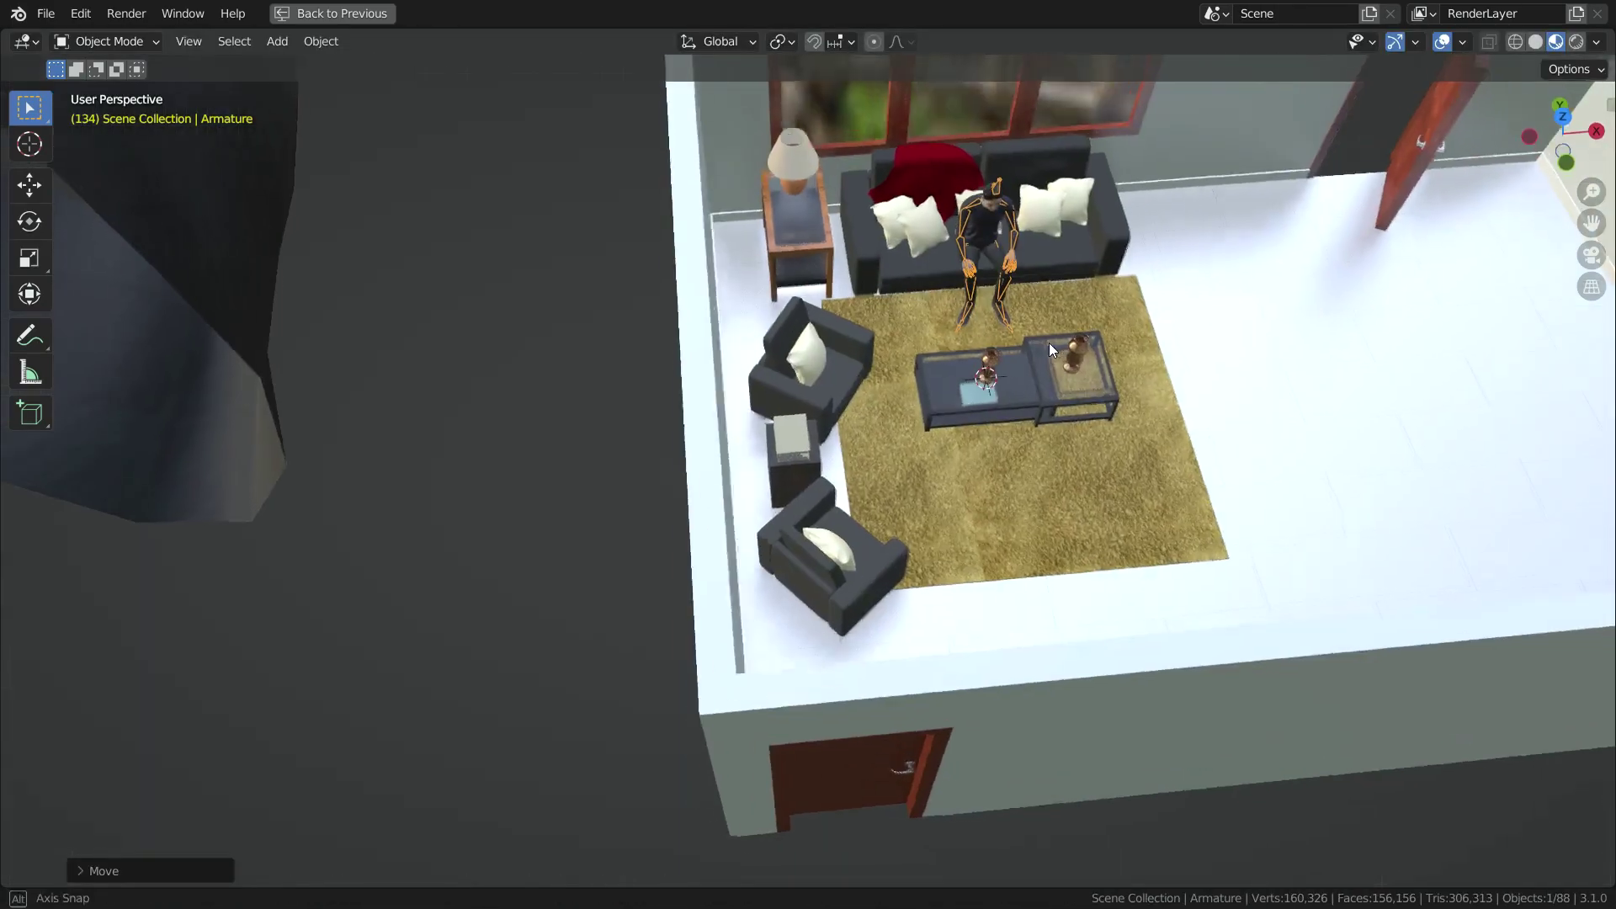
{"action": "scroll", "coordinate": [1024, 436], "scroll_direction": "up", "scroll_amount": 4}
{"action": "middle_click_drag", "start_coordinate": [1023, 436], "coordinate": [1019, 353]}
{"action": "scroll", "coordinate": [1001, 436], "scroll_direction": "up", "scroll_amount": 1}
{"action": "middle_click_drag", "start_coordinate": [1001, 436], "coordinate": [1069, 414]}
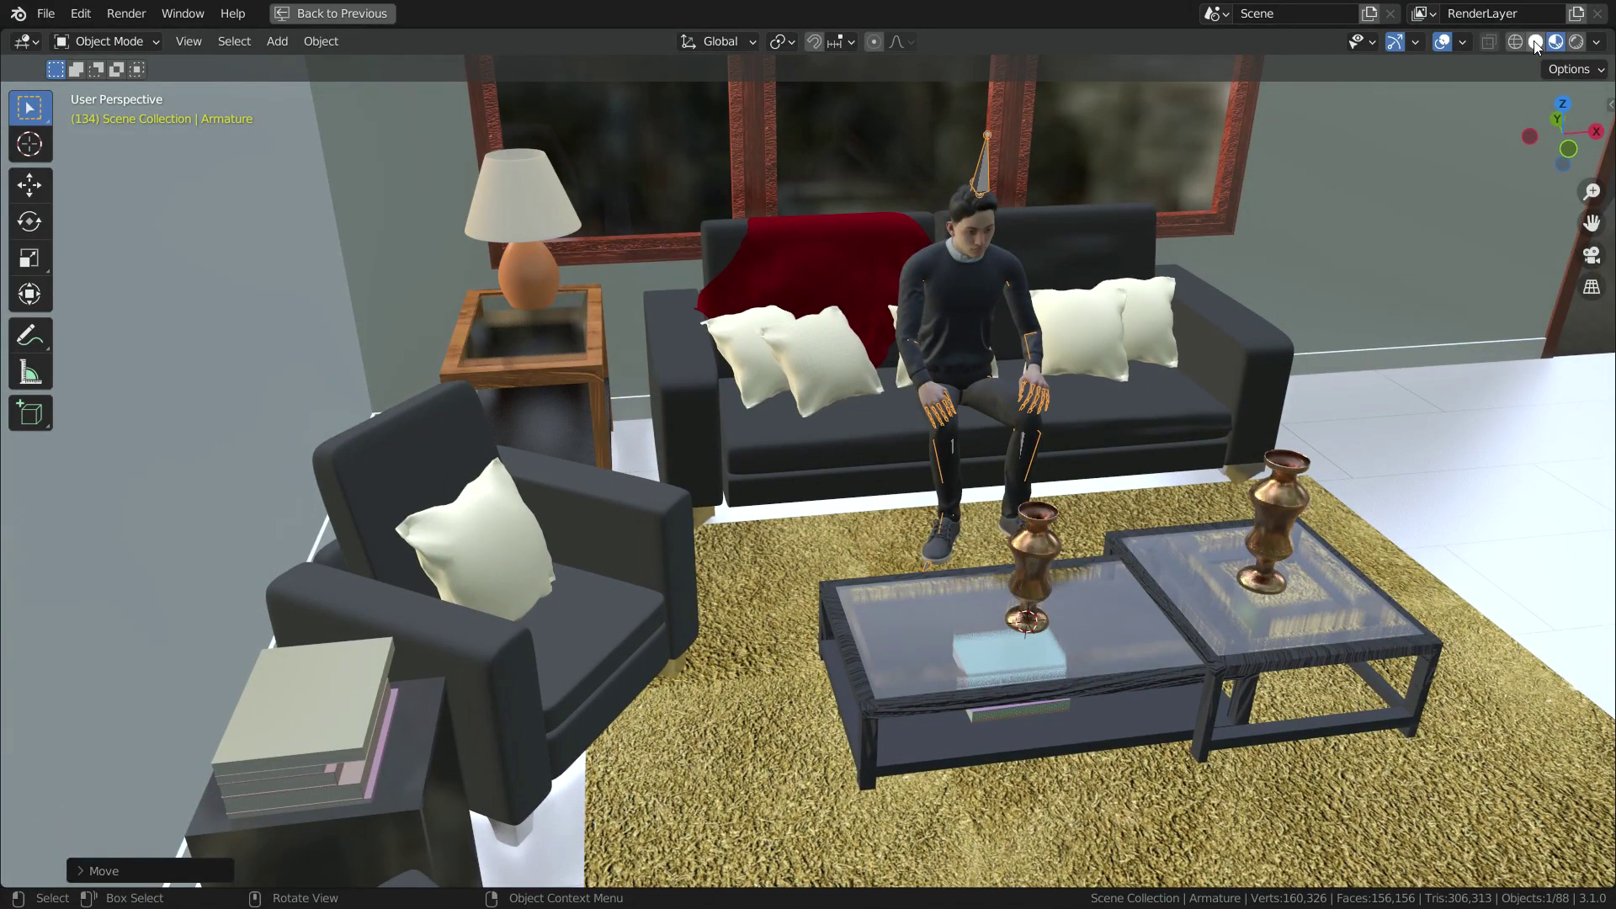
{"action": "key", "text": "h"}
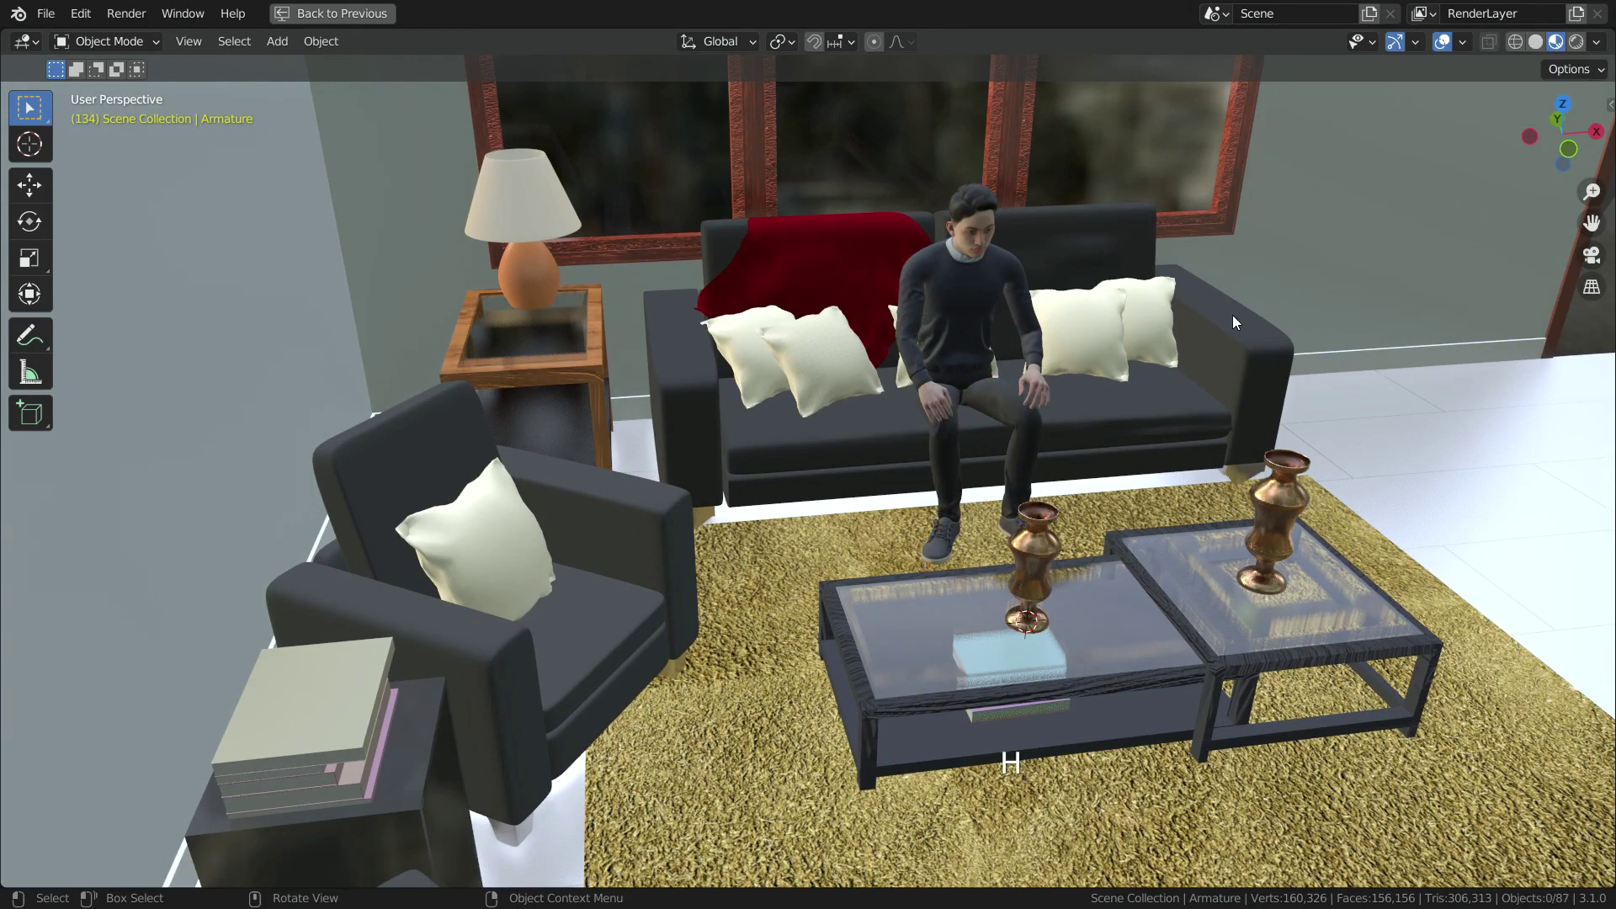
Step: Show the living room in Solid shading with Texture color and a different studio light, and play the animation
{"action": "left_click", "coordinate": [1533, 41]}
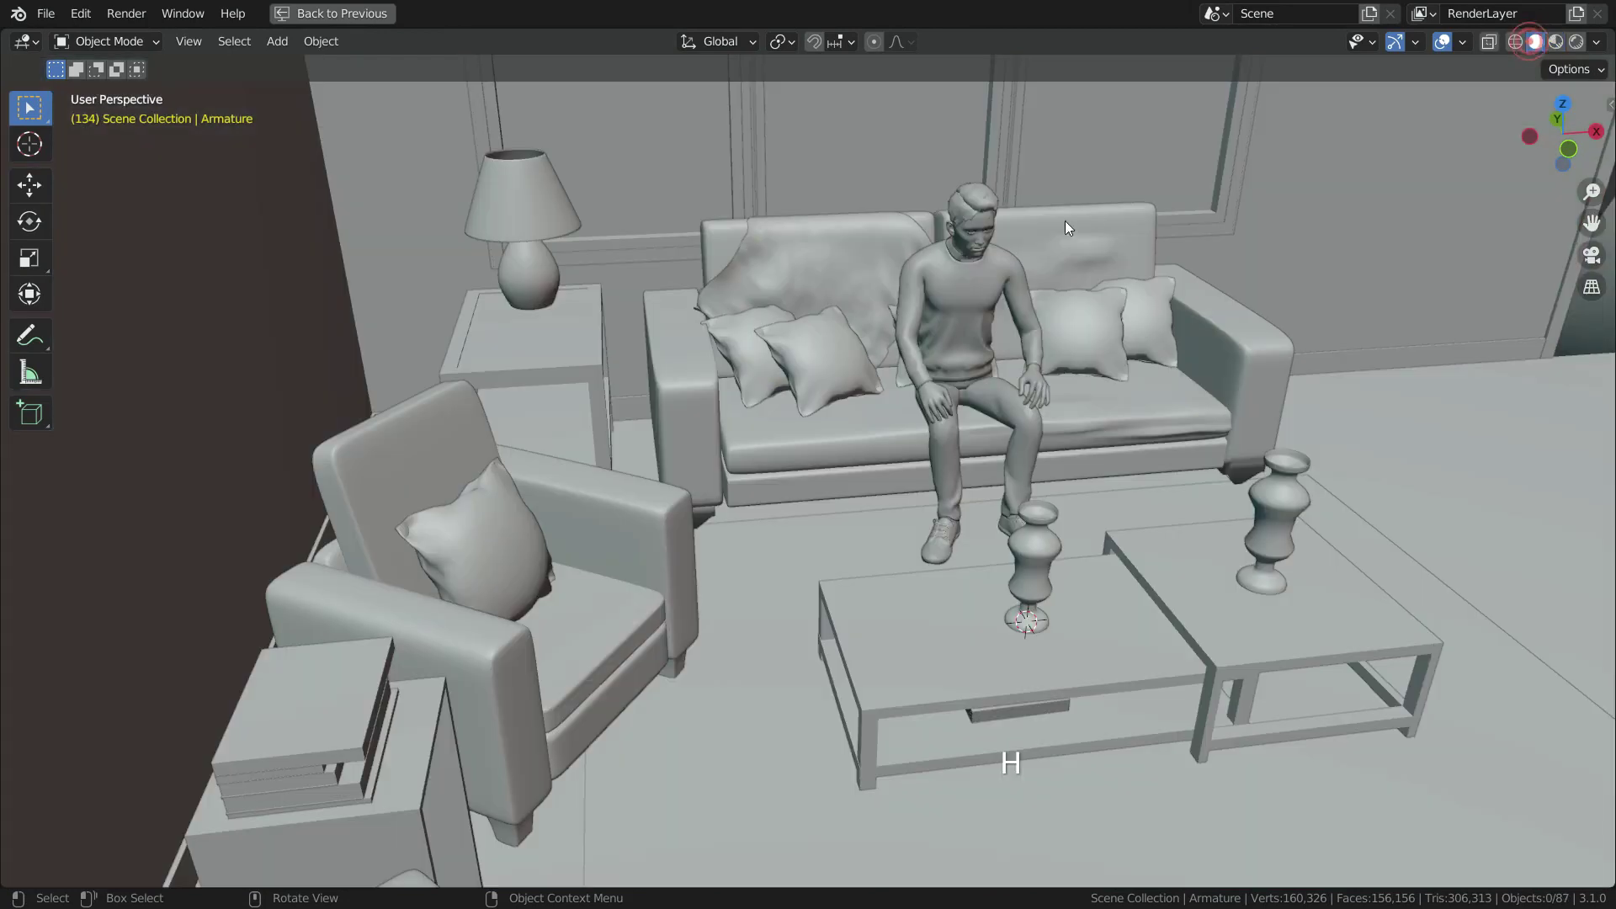
{"action": "left_click", "coordinate": [1598, 42]}
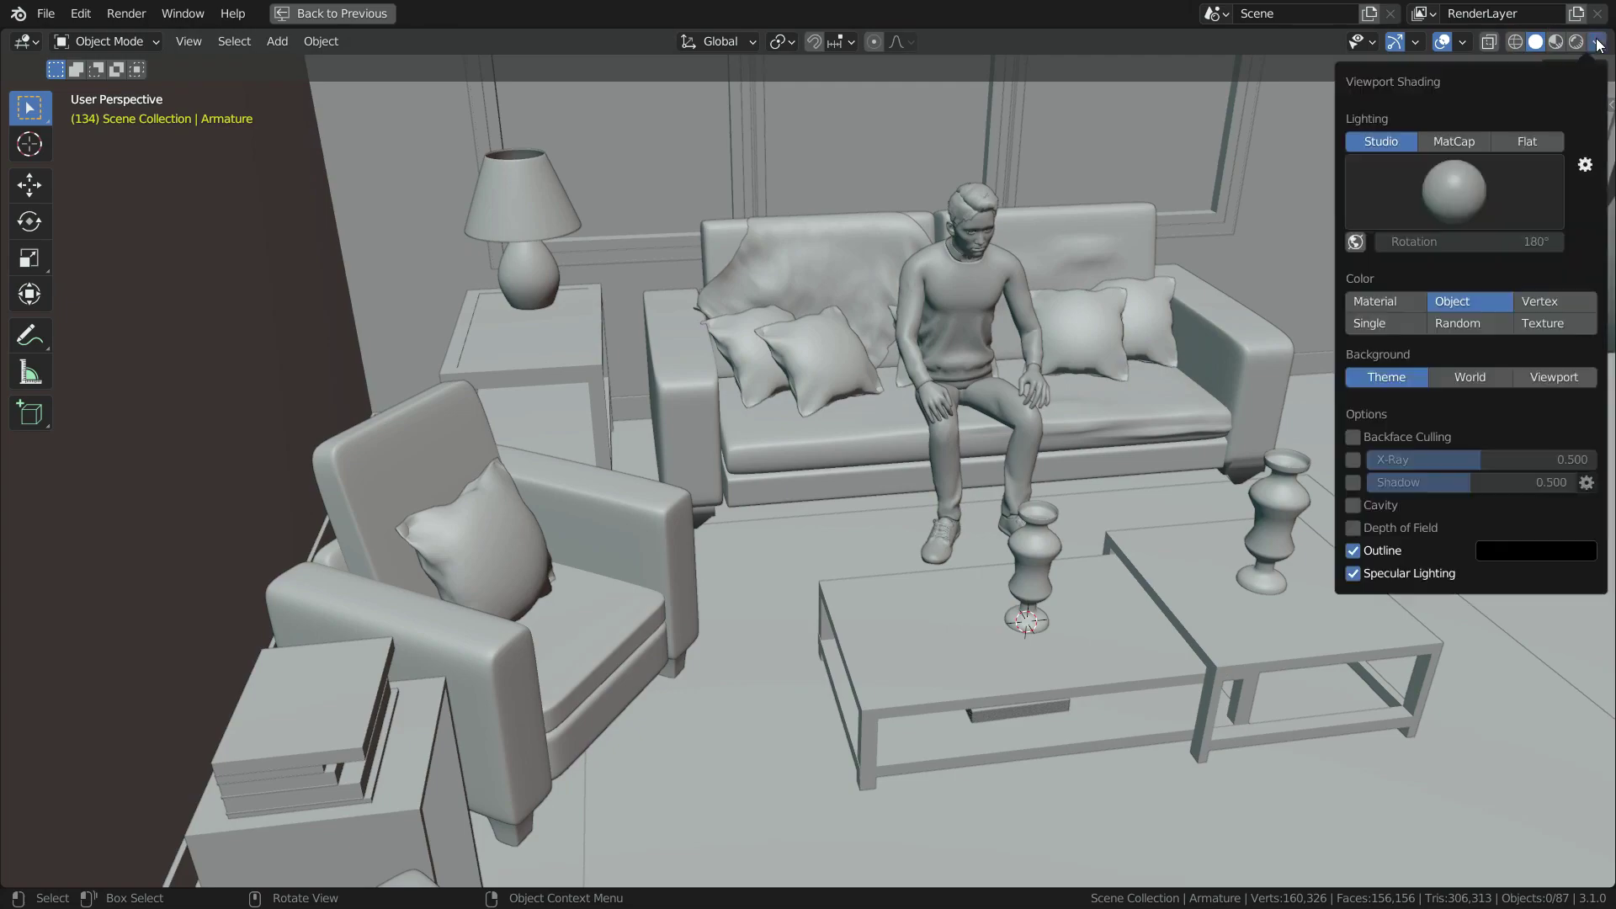
{"action": "left_click", "coordinate": [1548, 327]}
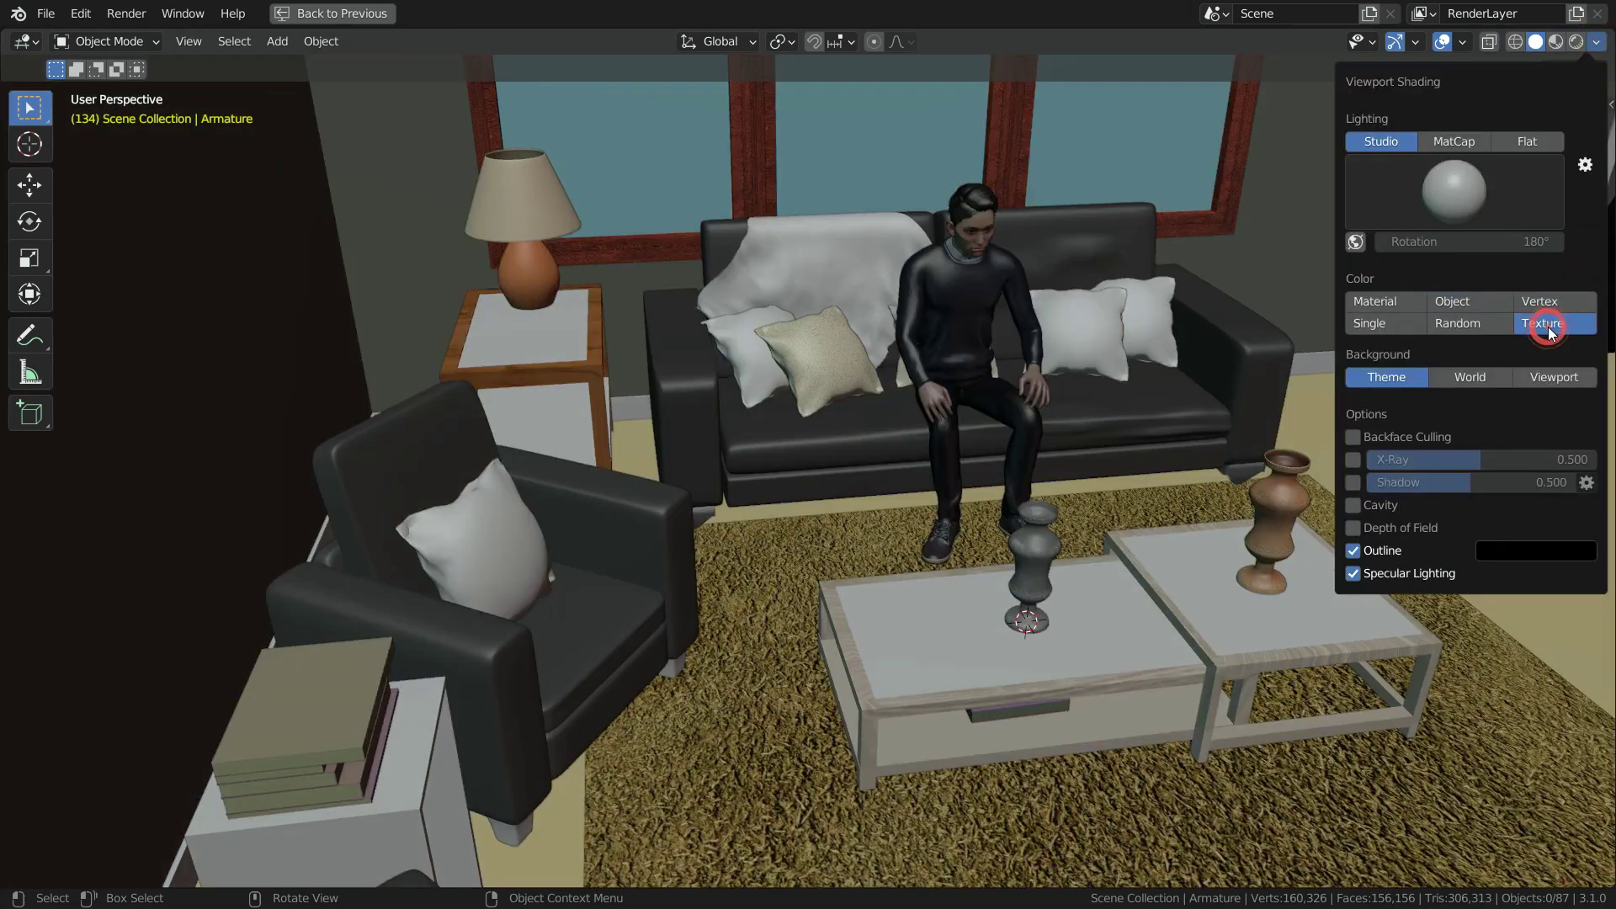
{"action": "left_click", "coordinate": [1468, 190]}
{"action": "middle_click_drag", "start_coordinate": [1013, 432], "coordinate": [1021, 421]}
{"action": "key", "text": "space"}
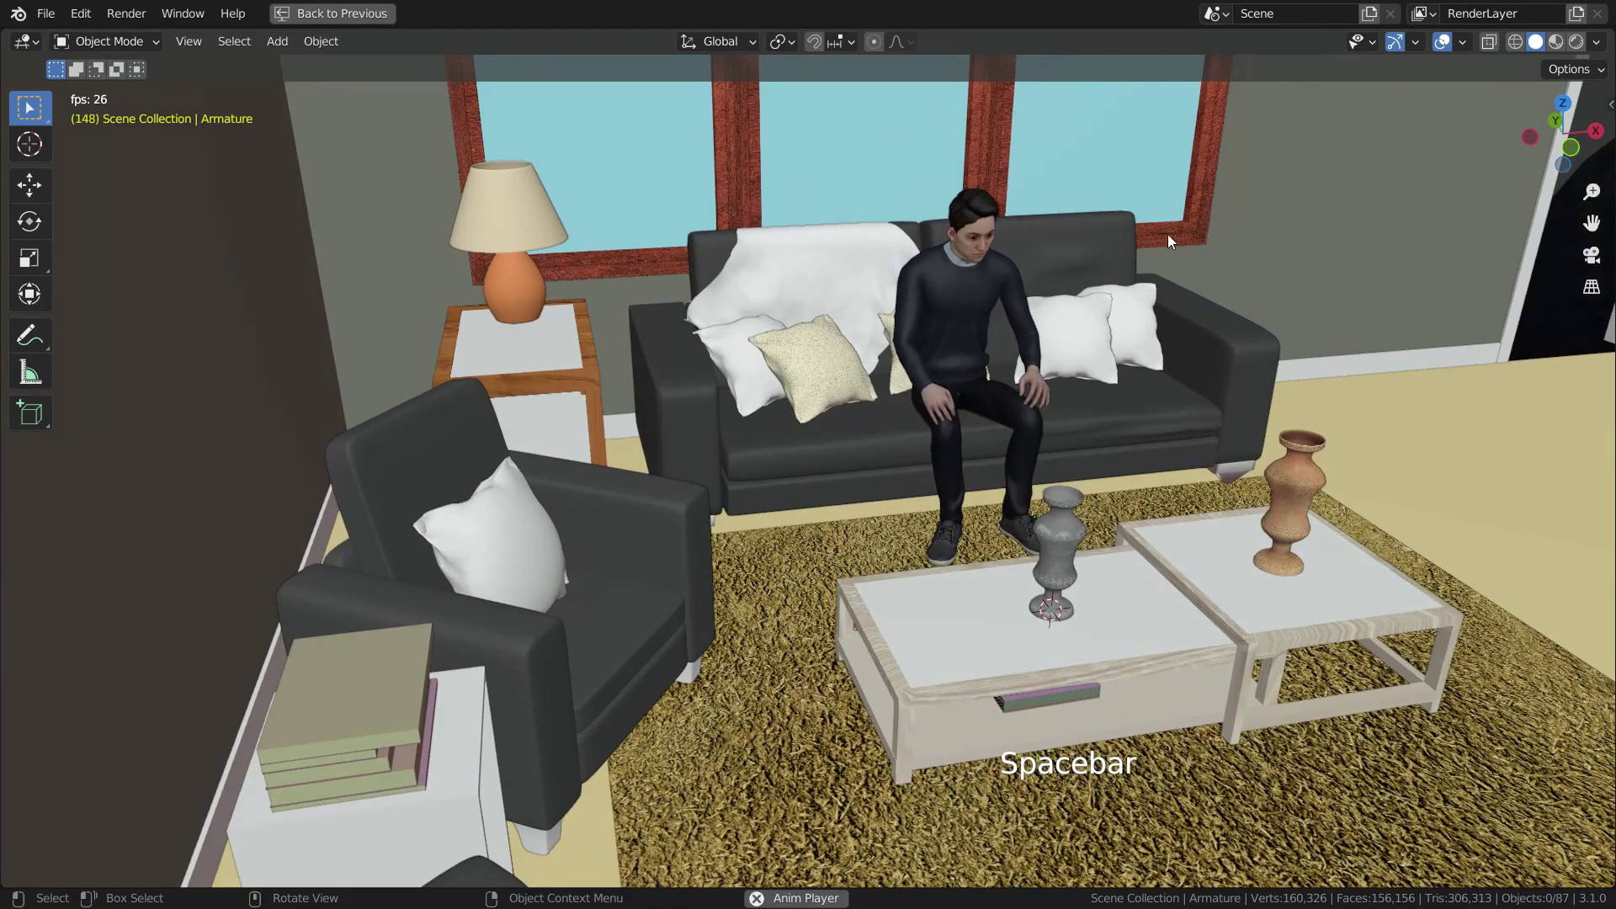